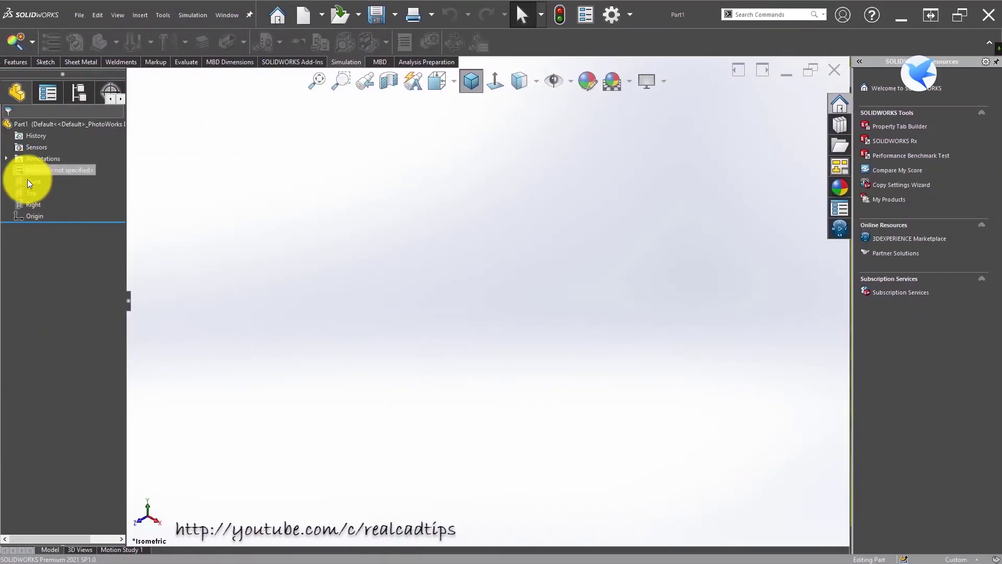
- Open a sketch on the Front plane and pick the Line tool
left_click(29, 181)
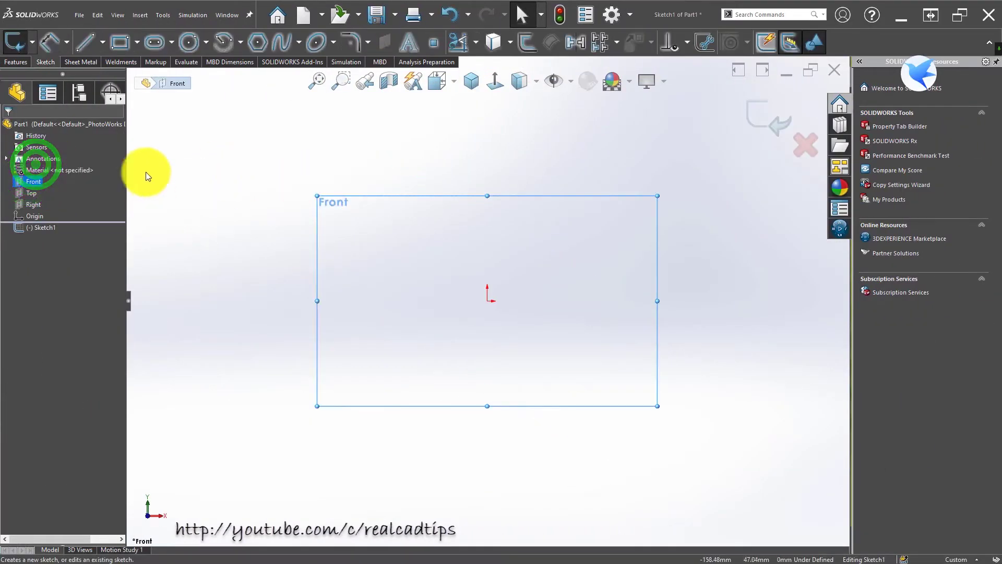
left_click(87, 43)
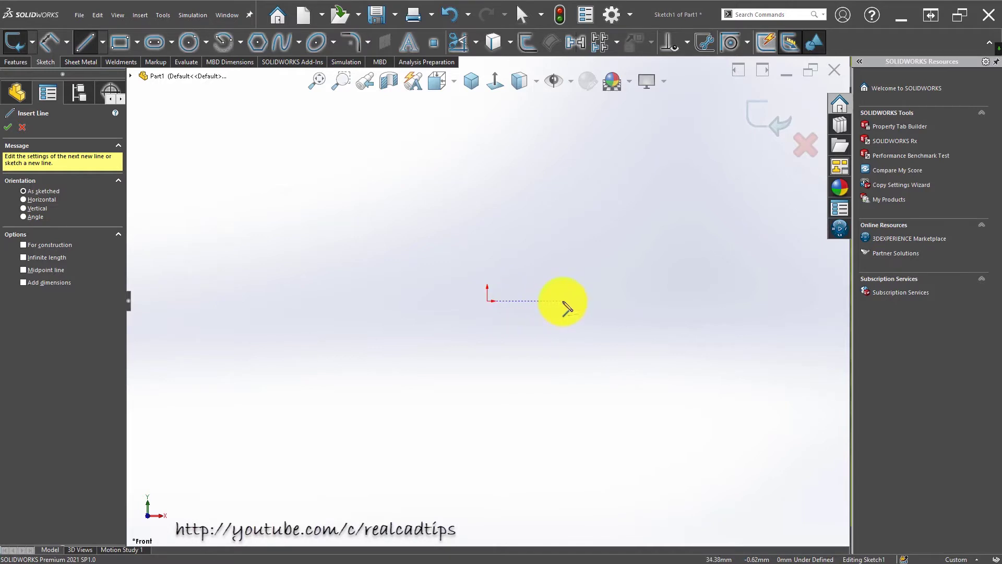
- Draw the bent line chain: angled line, vertical upper leg and a horizontal line to the right
left_click(576, 301)
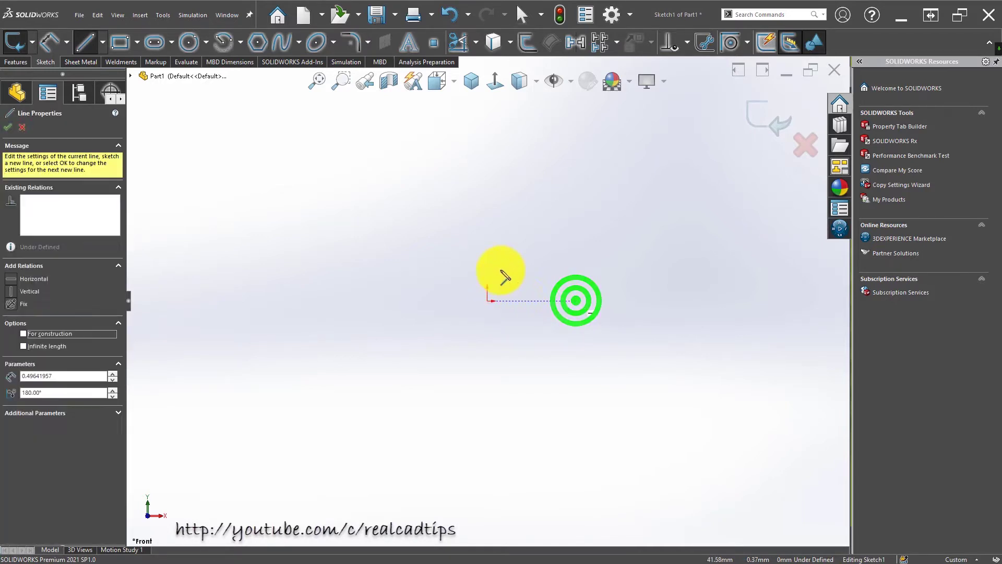
left_click(502, 255)
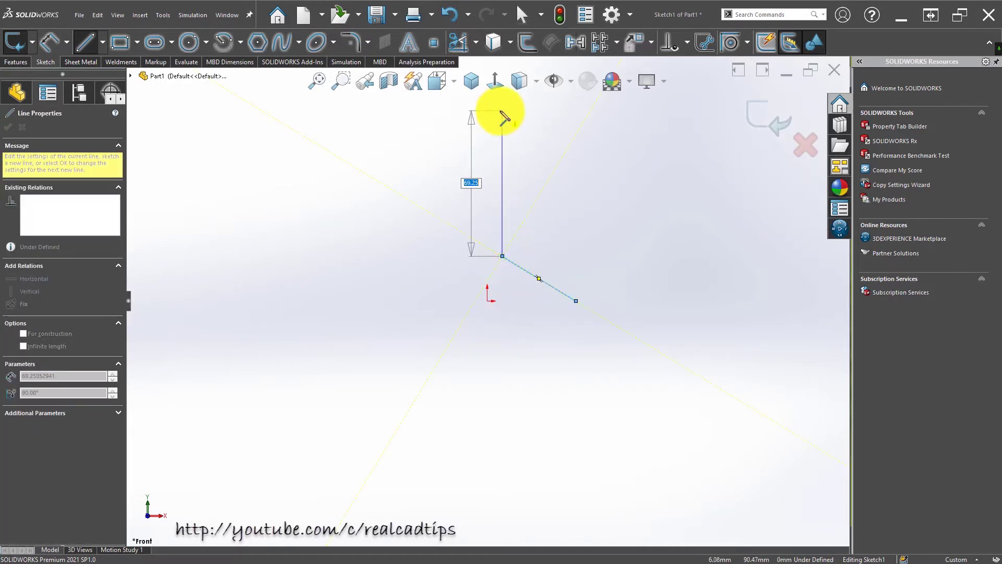
left_click(501, 111)
double_click(397, 254)
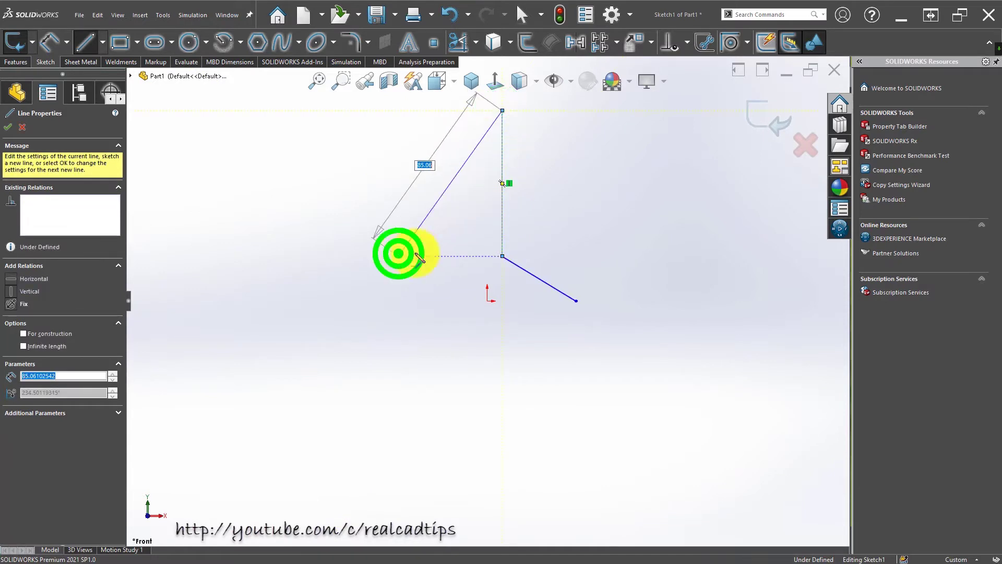
left_click(576, 301)
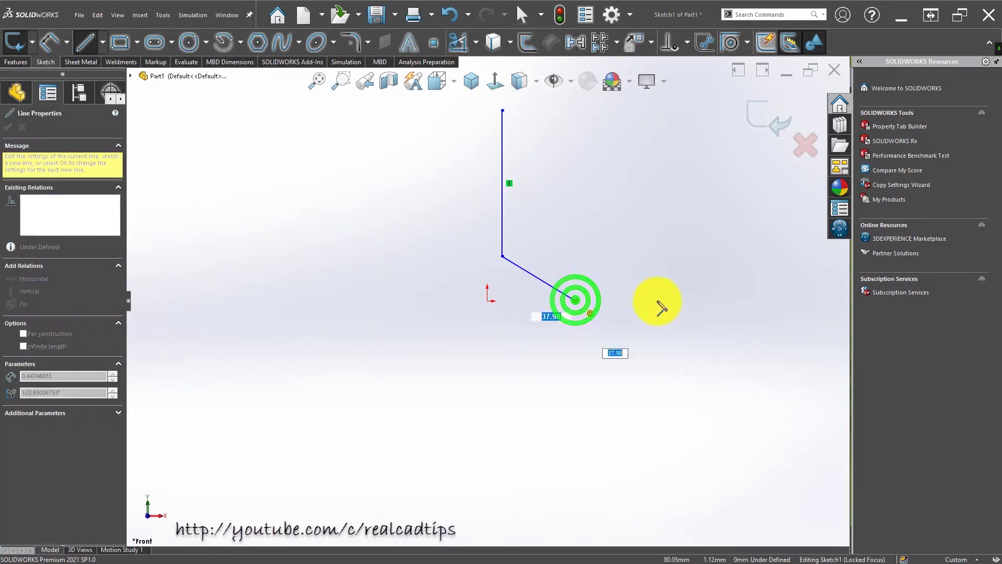
left_click(660, 301)
key("Escape")
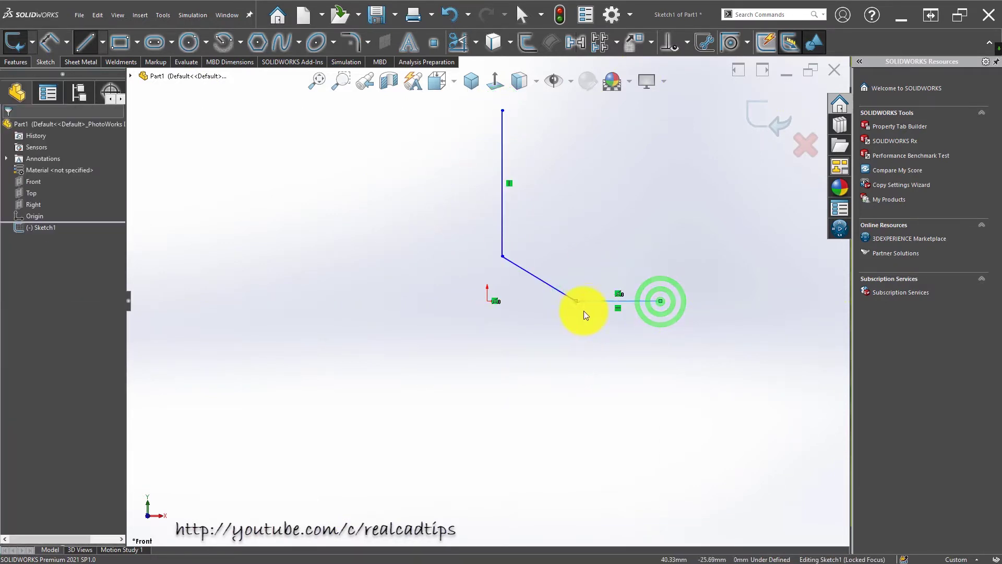
- Draw a horizontal centerline from the lower corner to the origin
left_click(591, 302)
key("Escape")
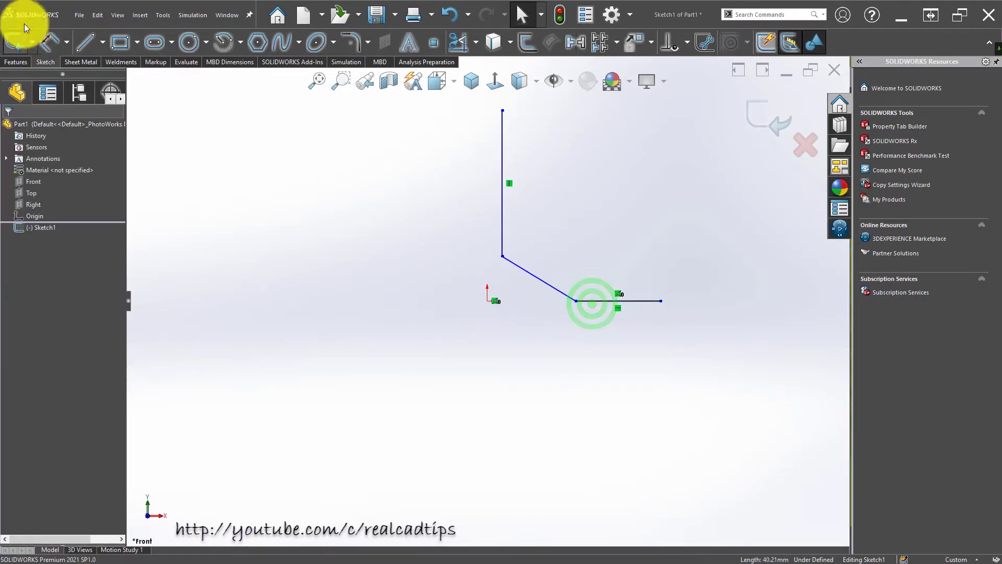
left_click(105, 39)
left_click(101, 74)
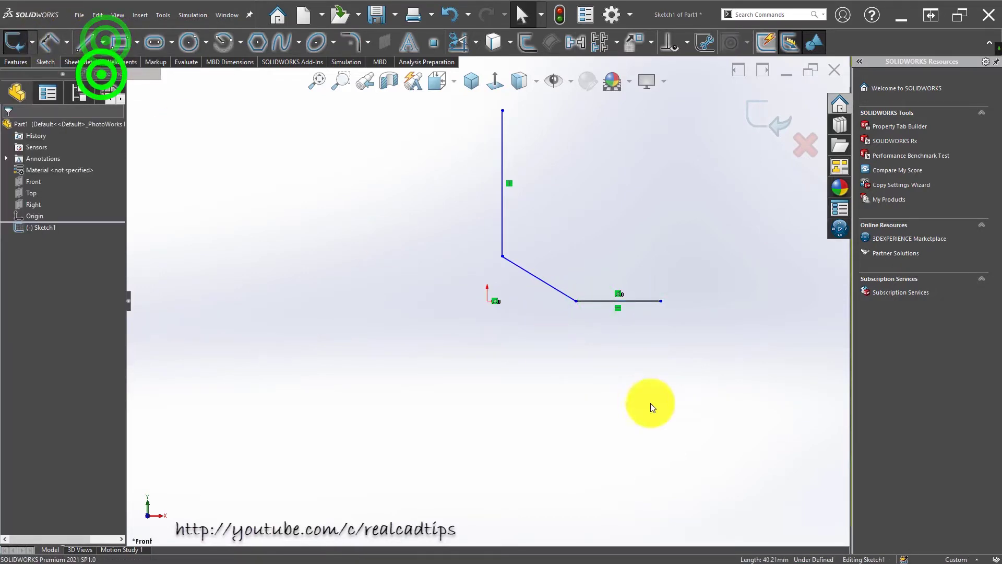
left_click(577, 301)
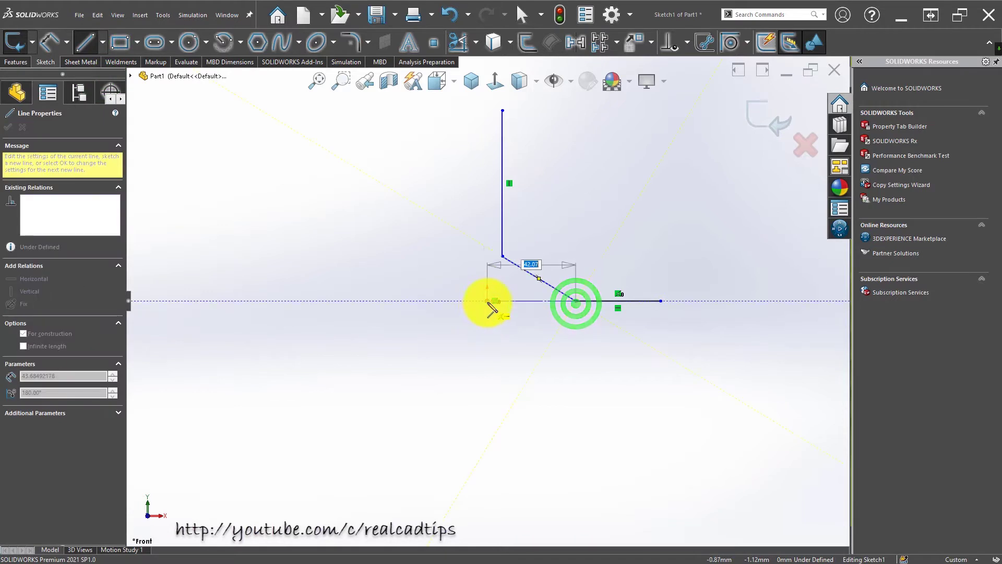
left_click(487, 302)
key("Escape")
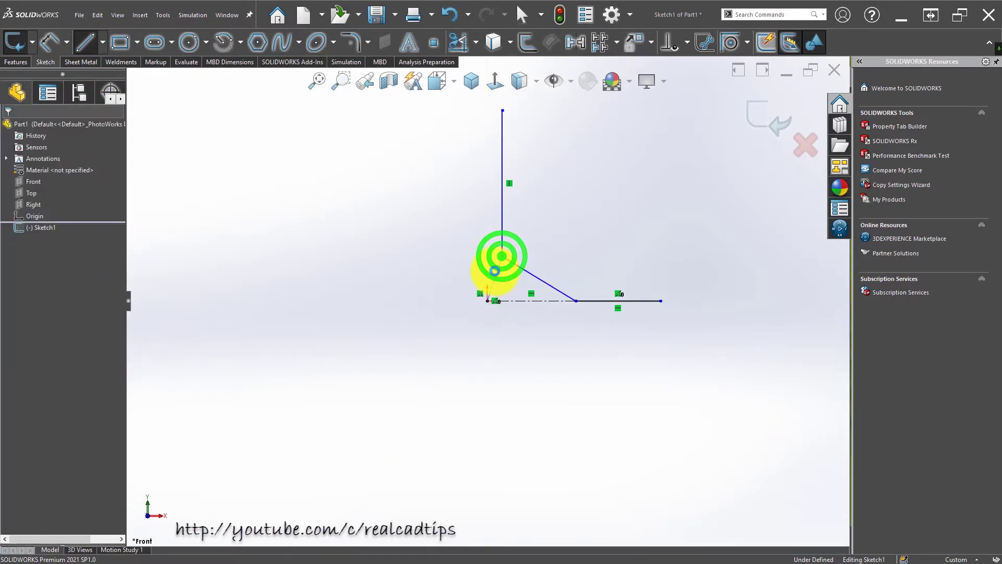
- Make the slanted construction line Vertical and the centerline Horizontal
left_click(496, 276)
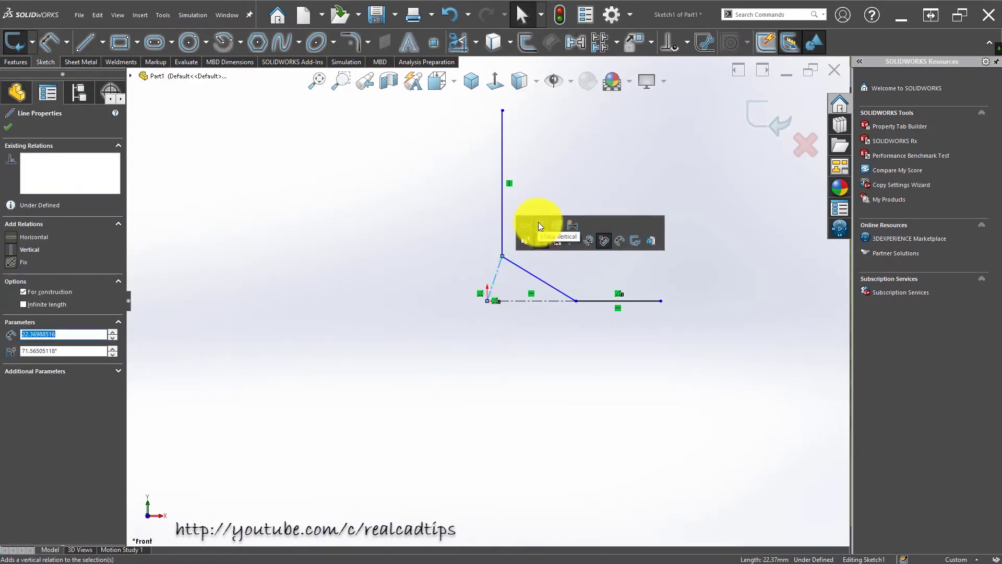
left_click(538, 222)
left_click(546, 300)
left_click(573, 251)
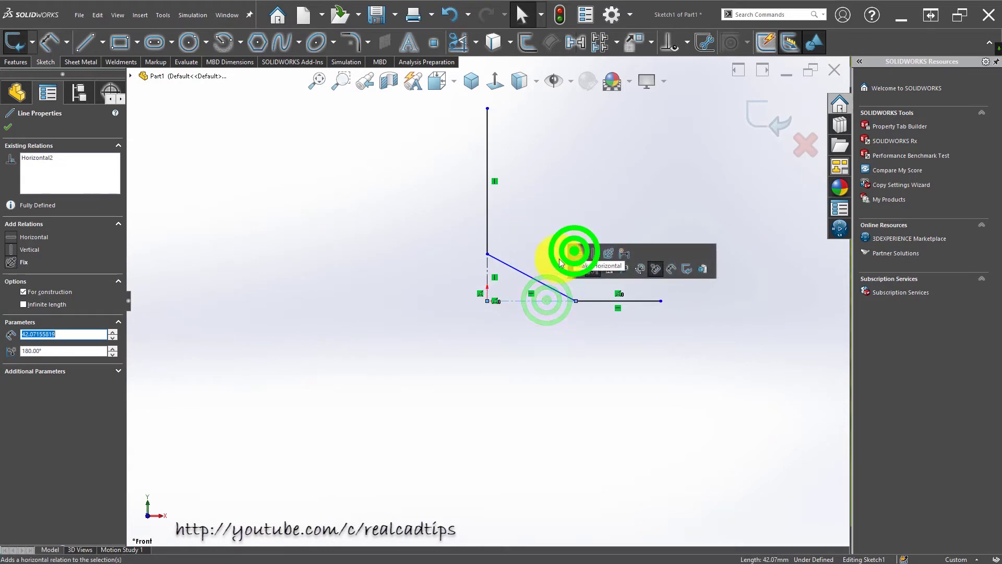
left_click(516, 220)
right_click_drag(574, 377, 589, 291)
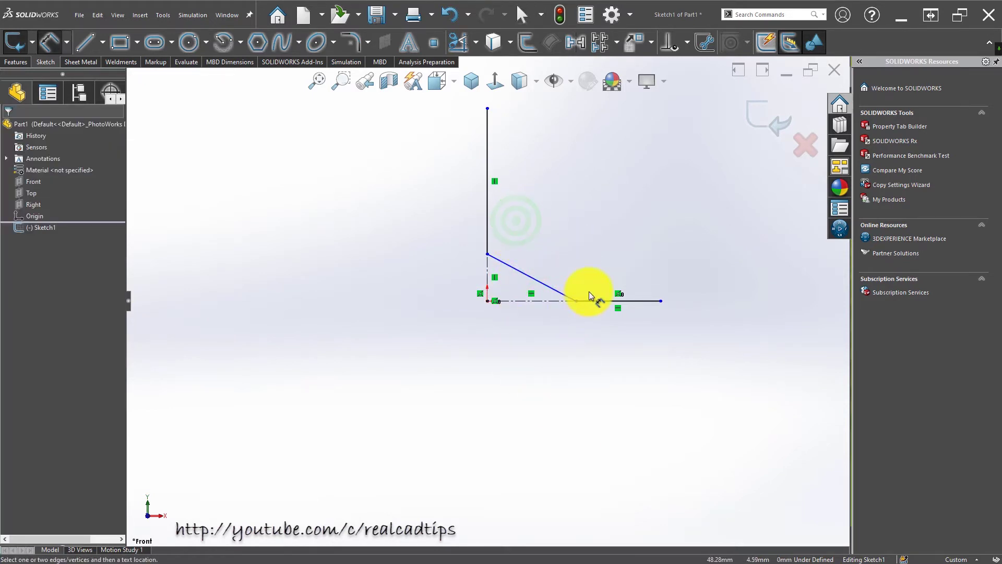
- Dimension the 90 mm overall width and the 60 mm horizontal line
left_click(662, 302)
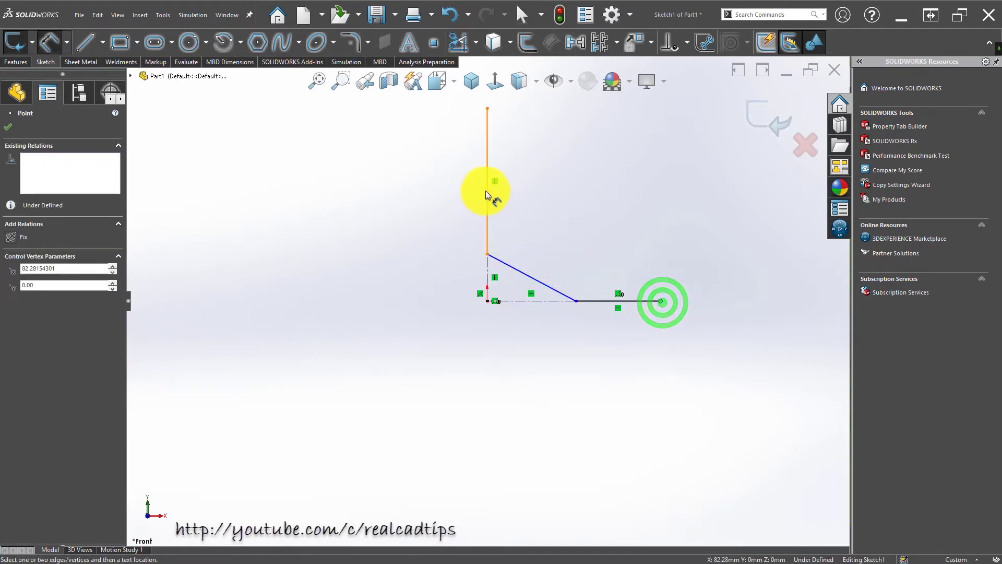
left_click(485, 190)
left_click(572, 368)
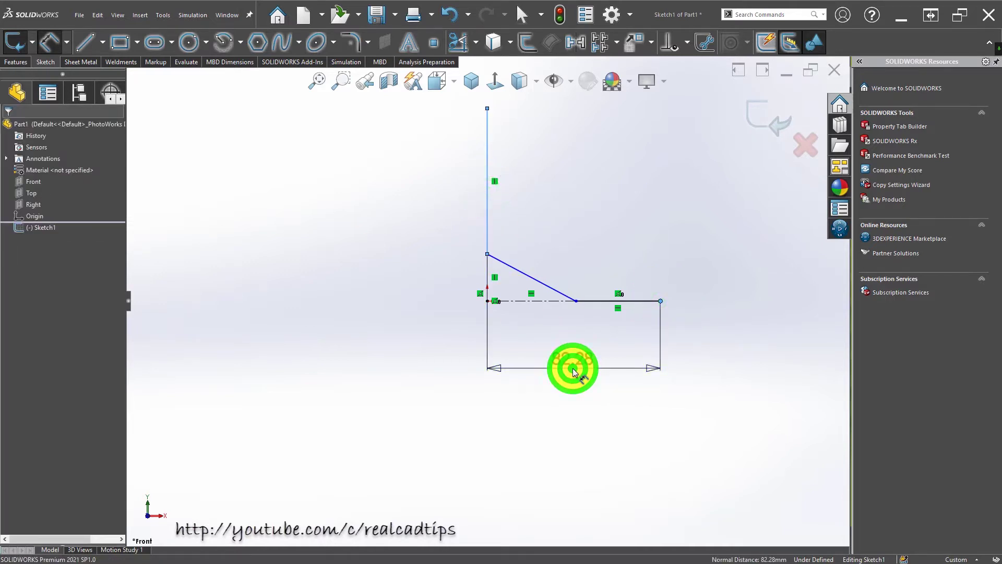
type("90")
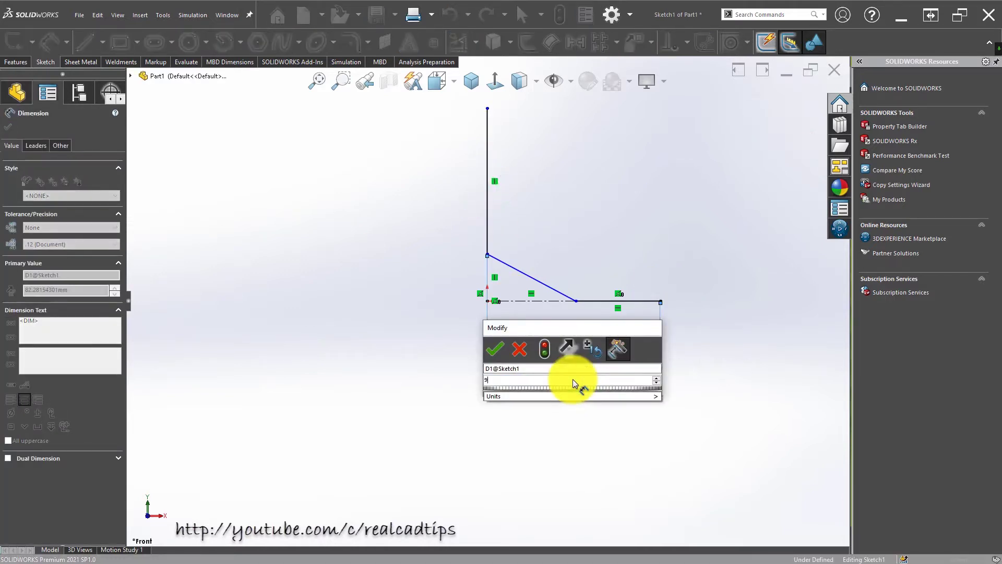
key("Return")
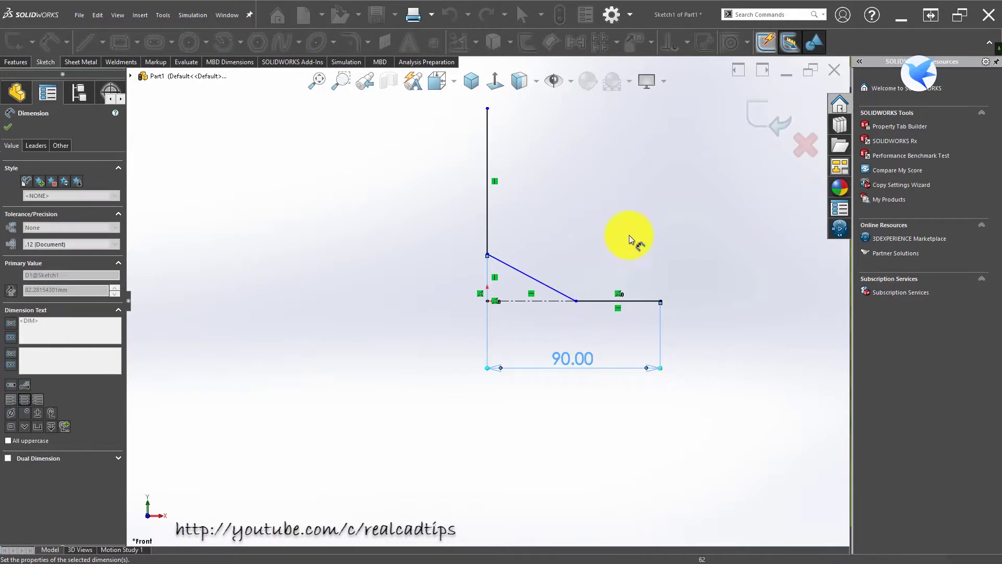
left_click(647, 188)
left_click(603, 302)
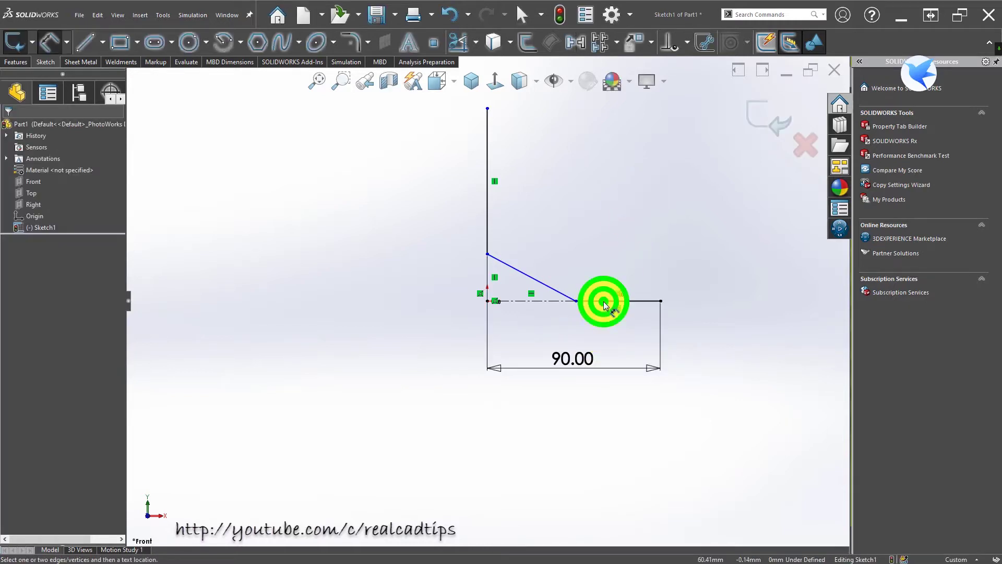
left_click(607, 333)
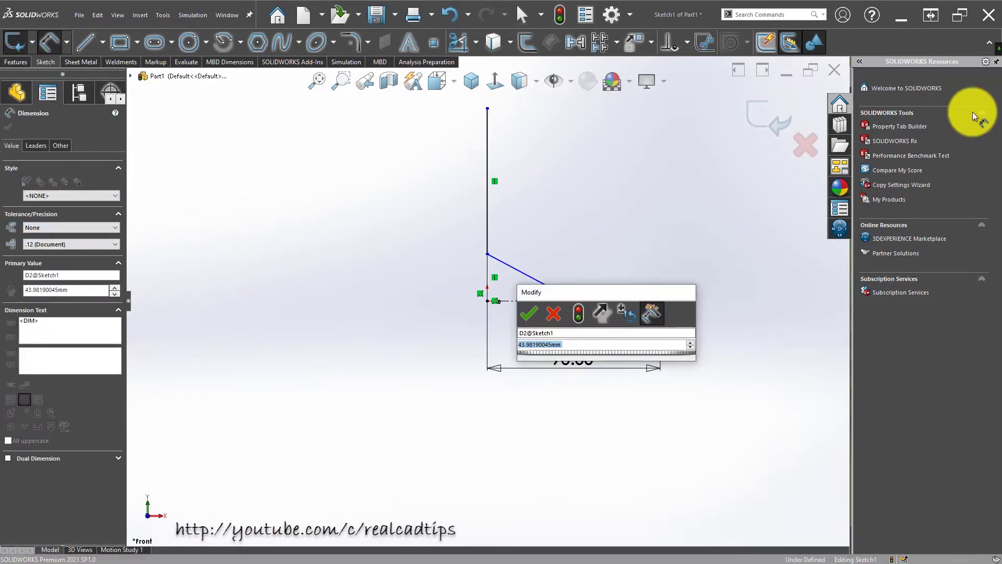
key("Return")
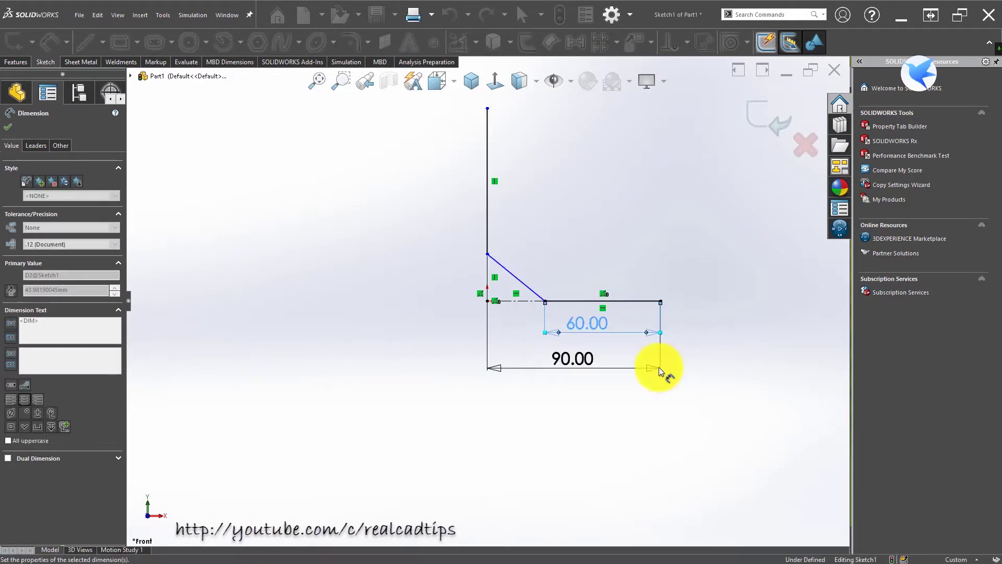
key("Escape")
scroll(496, 279, "down", 3)
scroll(496, 280, "down", 1)
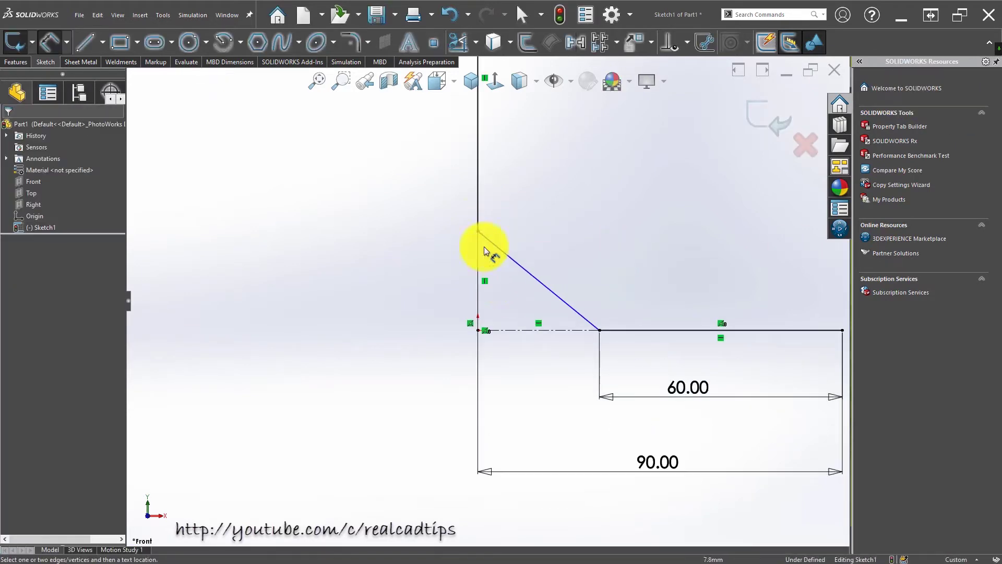
scroll(553, 261, "up", 5)
- Dimension the 160 mm total height and the 110 mm upper leg
left_click(484, 157)
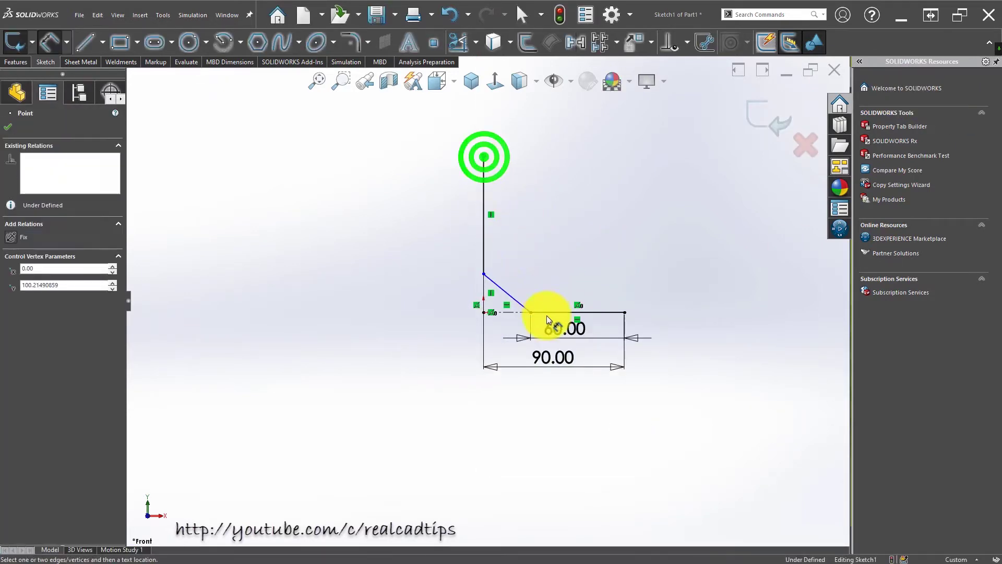
left_click(548, 312)
left_click(390, 232)
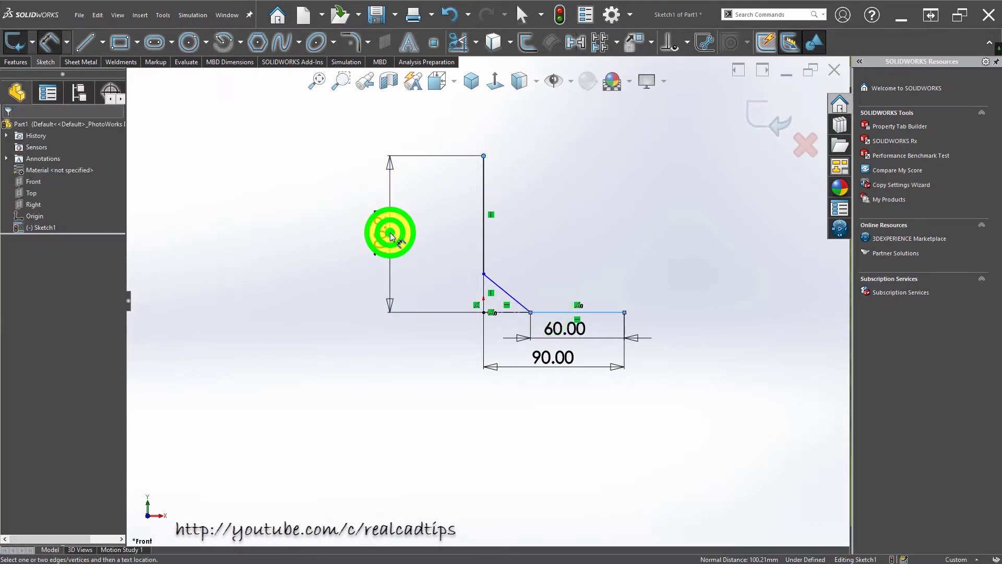
type("160")
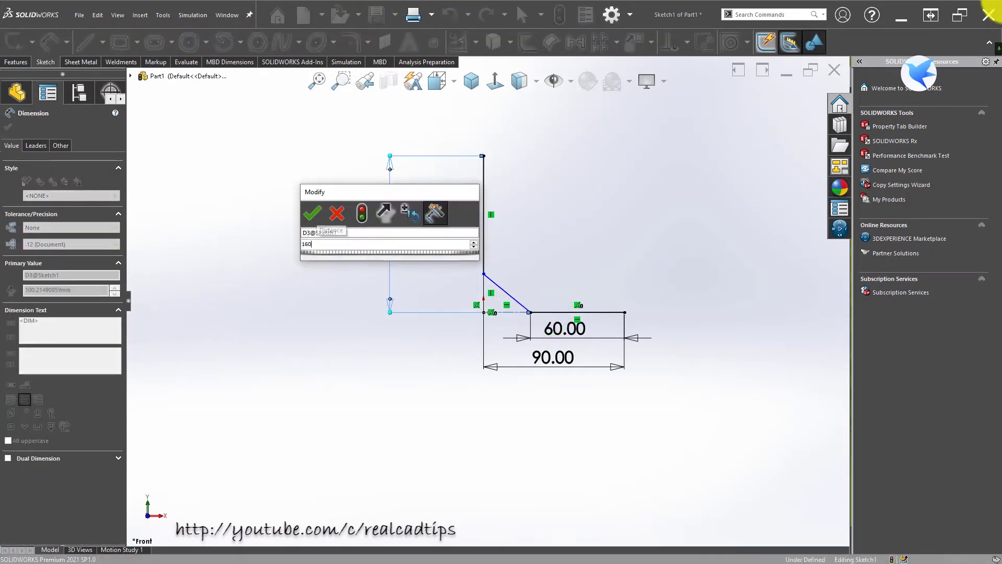
key("Return")
key("Escape")
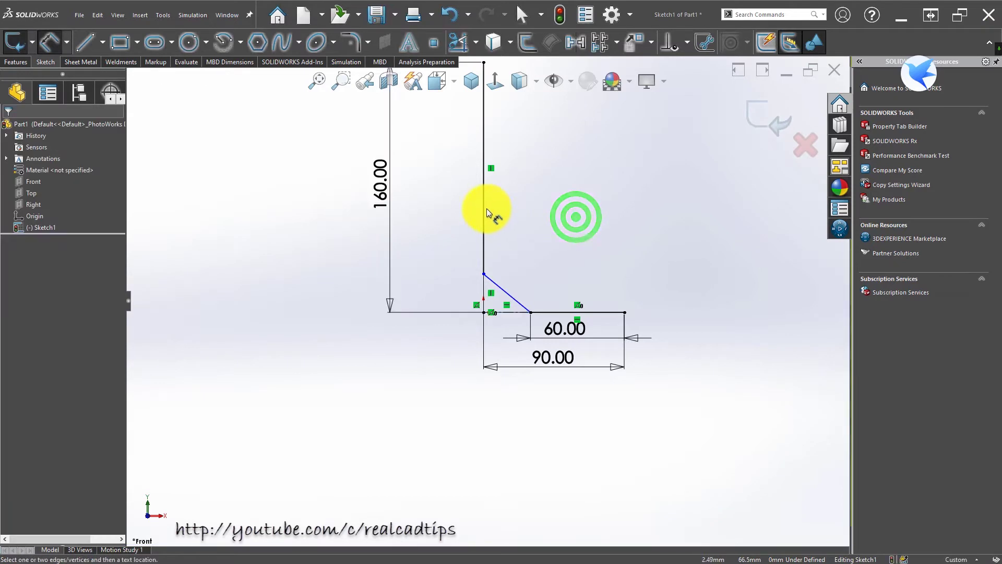
left_click(434, 174)
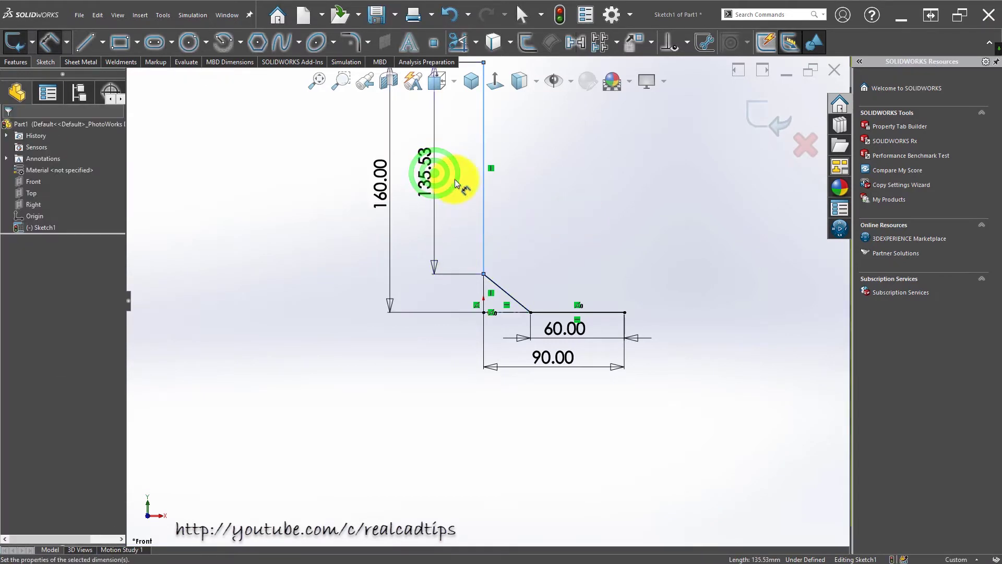
type("110")
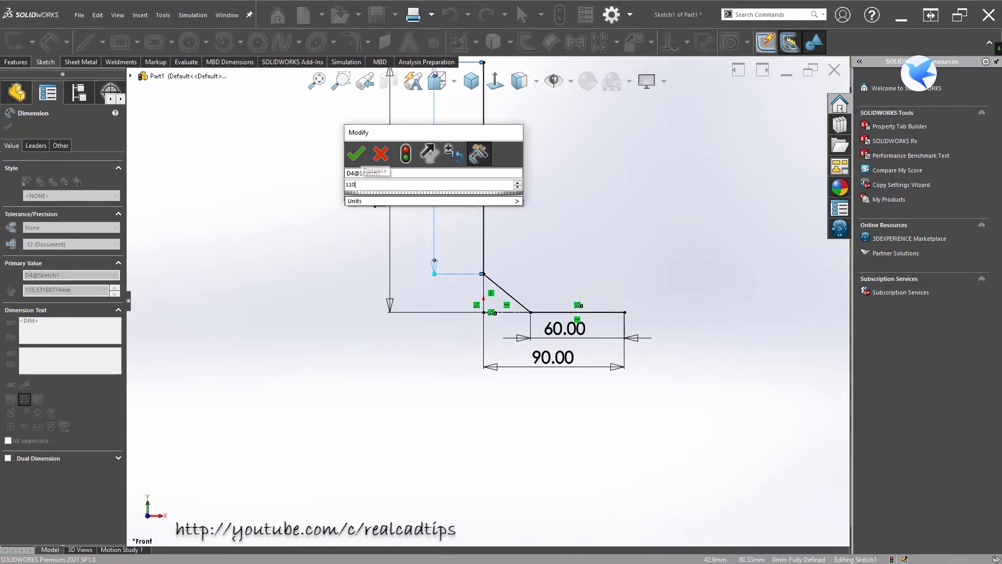
key("Return")
left_click(315, 299)
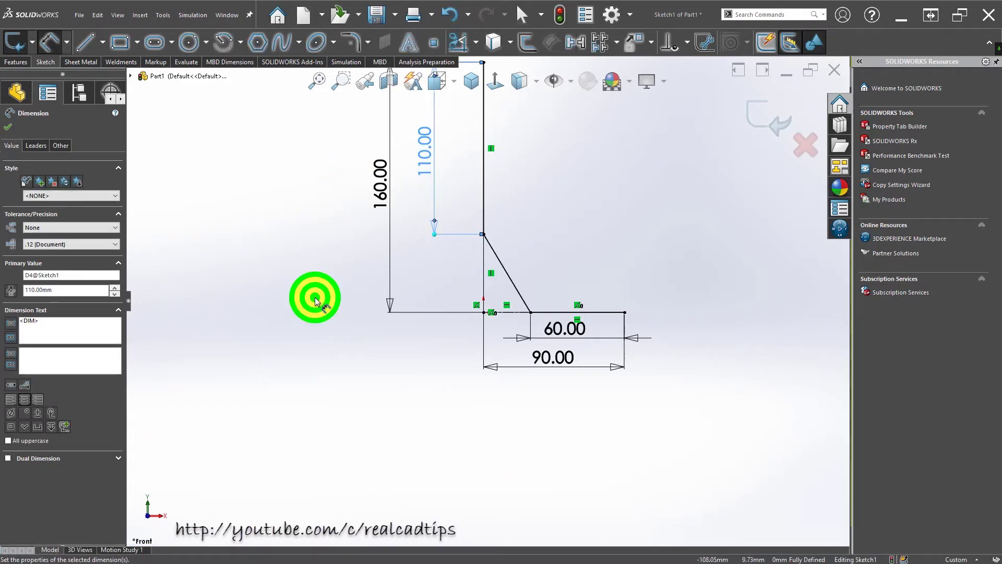
scroll(491, 297, "up", 3)
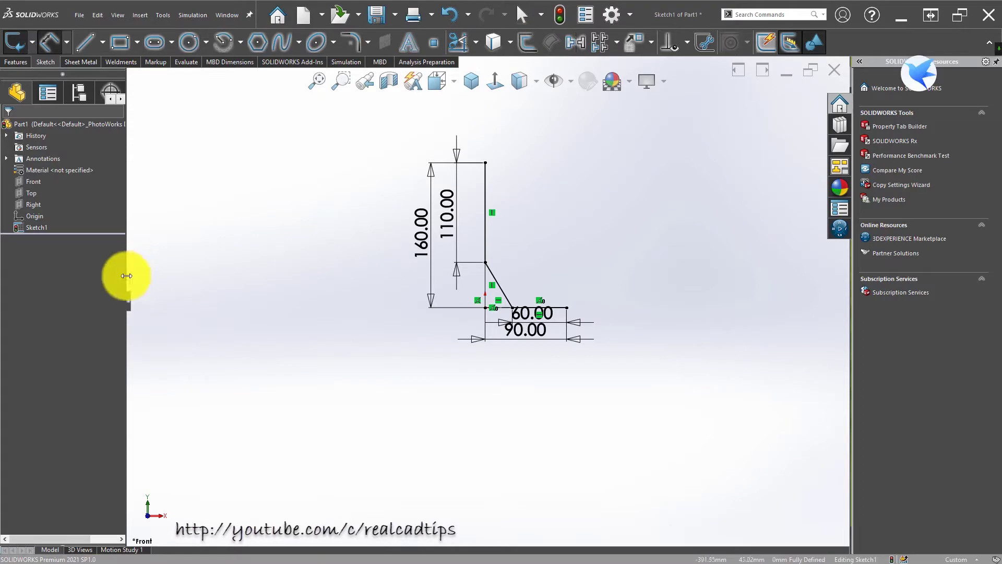
- Fillet the upper and lower bend corners with a 2 mm radius
left_click(350, 42)
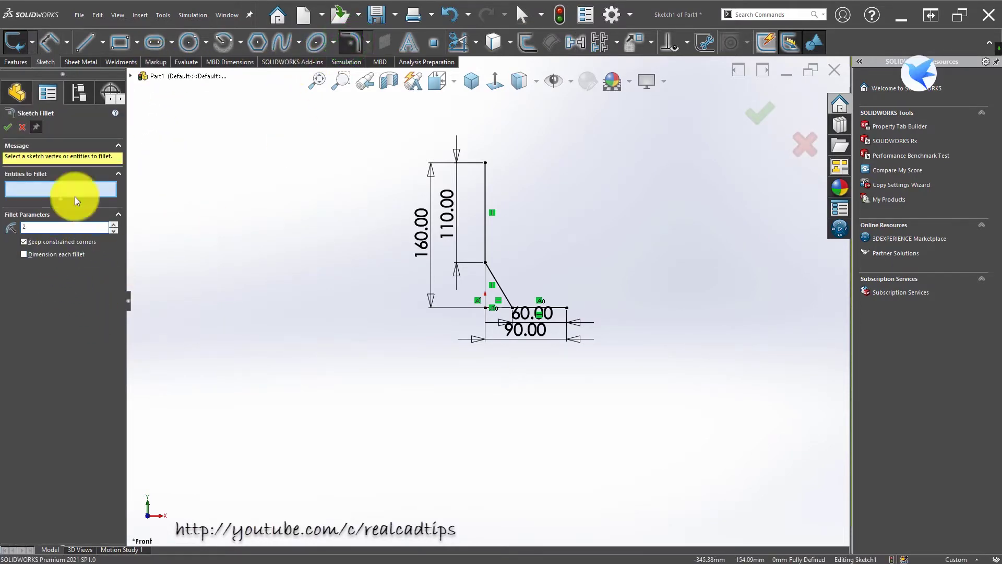
left_click(509, 291)
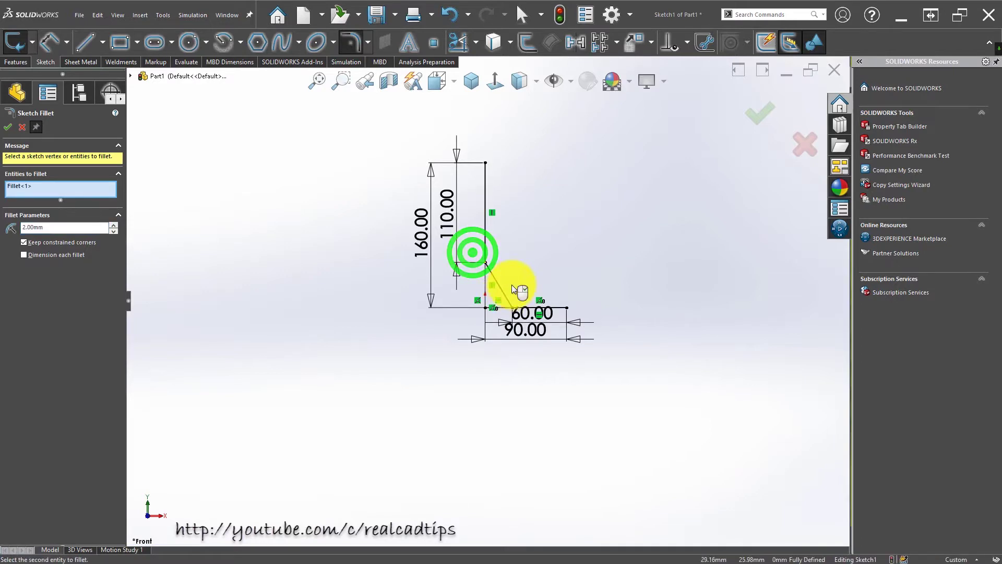
scroll(510, 306, "down", 3)
scroll(470, 217, "down", 3)
scroll(589, 402, "down", 2)
scroll(589, 402, "up", 3)
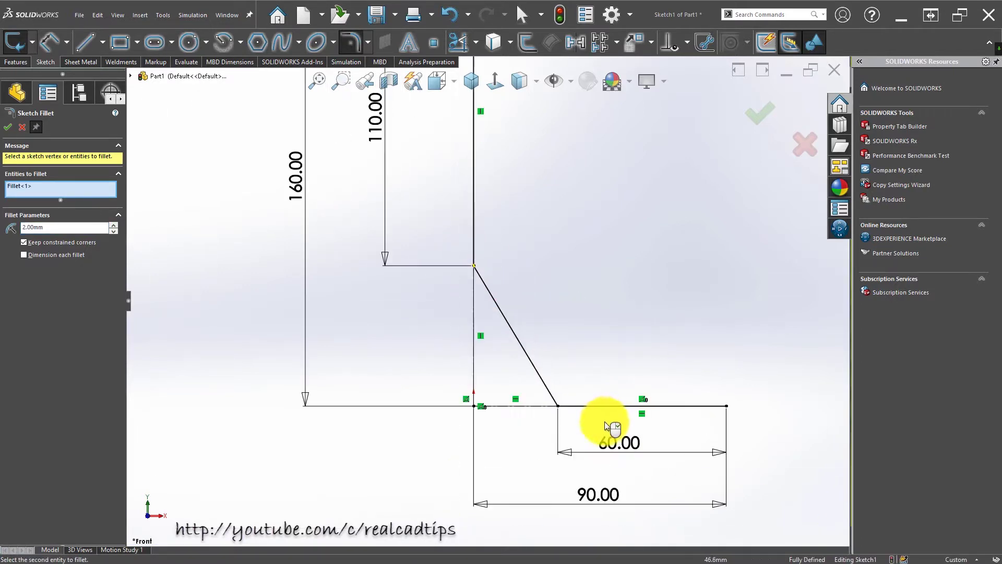
left_click(525, 387)
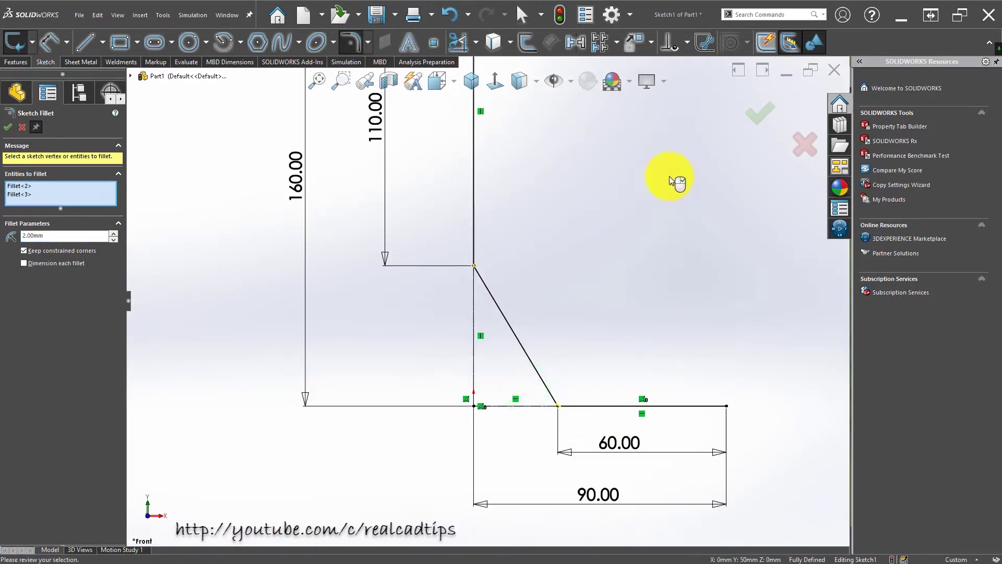
left_click(754, 108)
- Close the Sketch Fillet tool and check the R2.00 fillet dimension
left_click(589, 279)
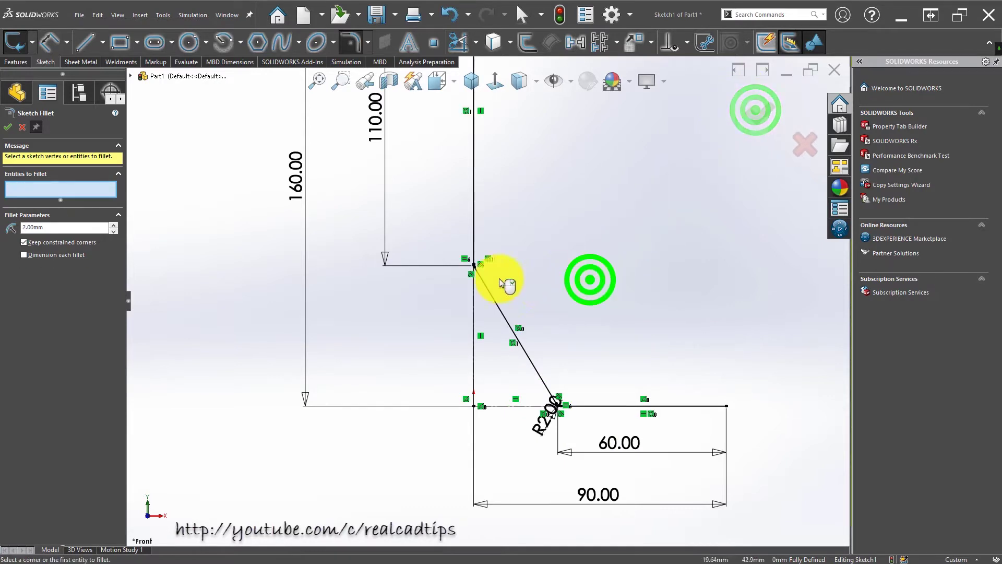
scroll(490, 277, "down", 3)
scroll(469, 263, "down", 2)
scroll(618, 302, "up", 2)
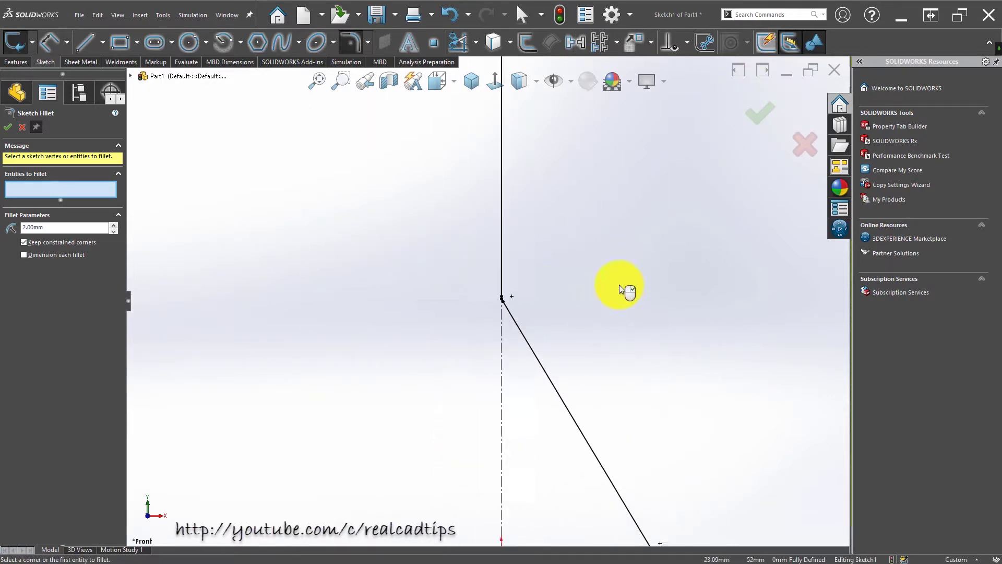
scroll(616, 285, "up", 3)
left_click(10, 127)
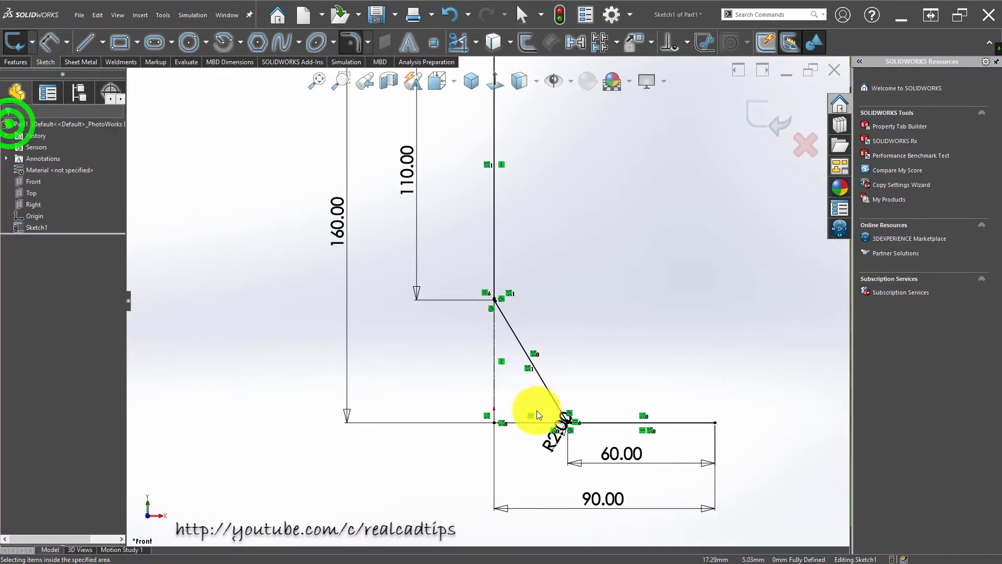
left_click(557, 445)
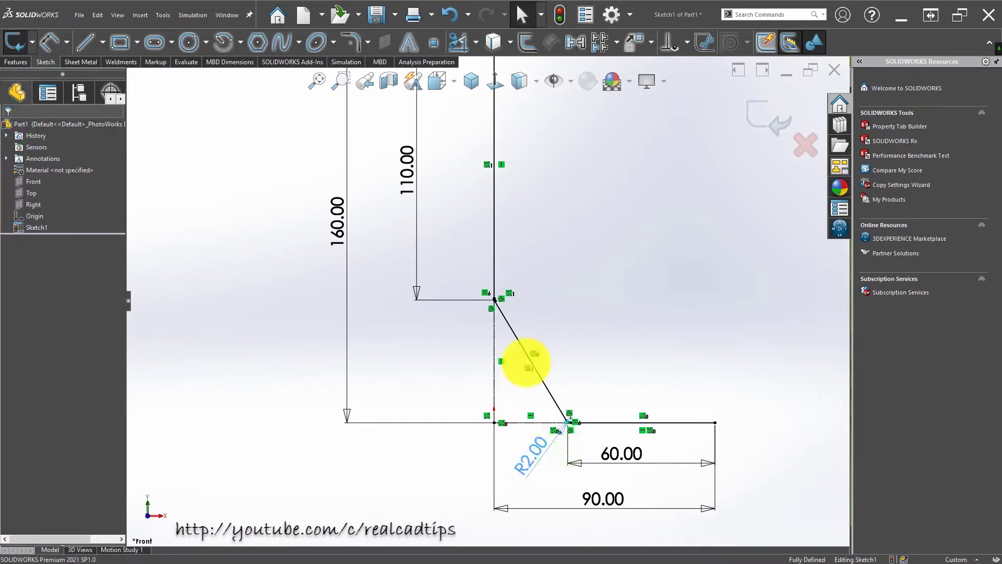
left_click(571, 185)
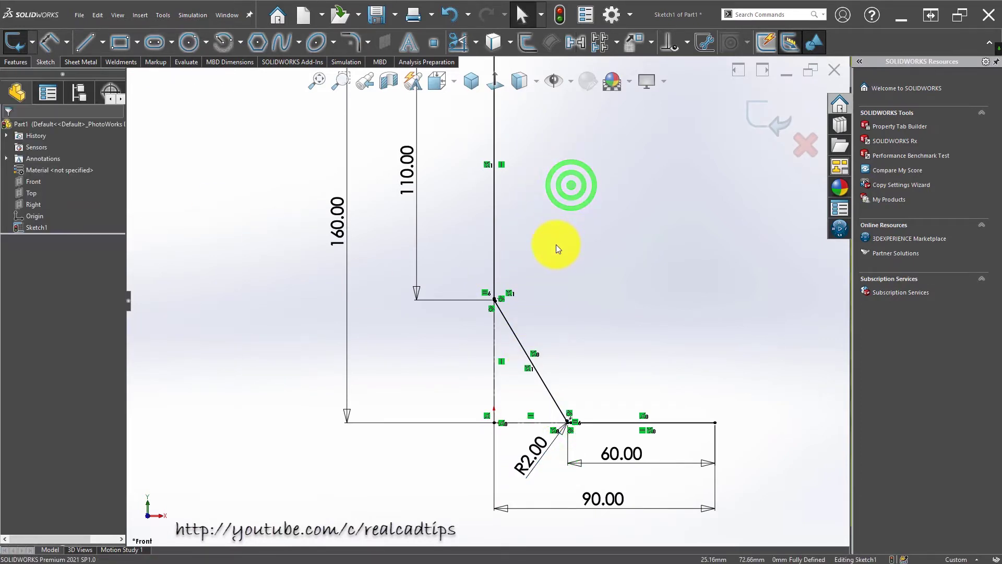
- Offset the profile chain by 2 mm
left_click(531, 42)
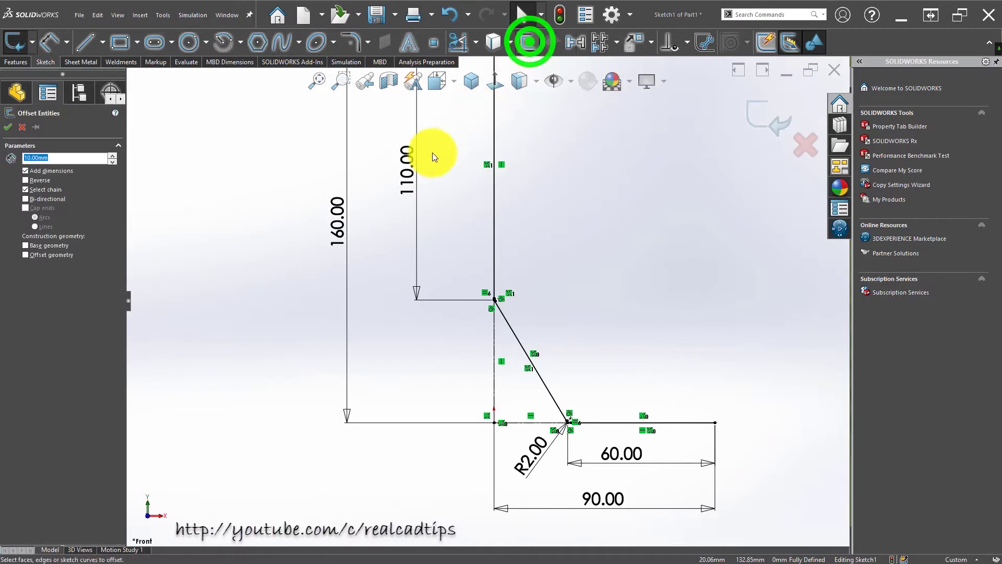
type("2")
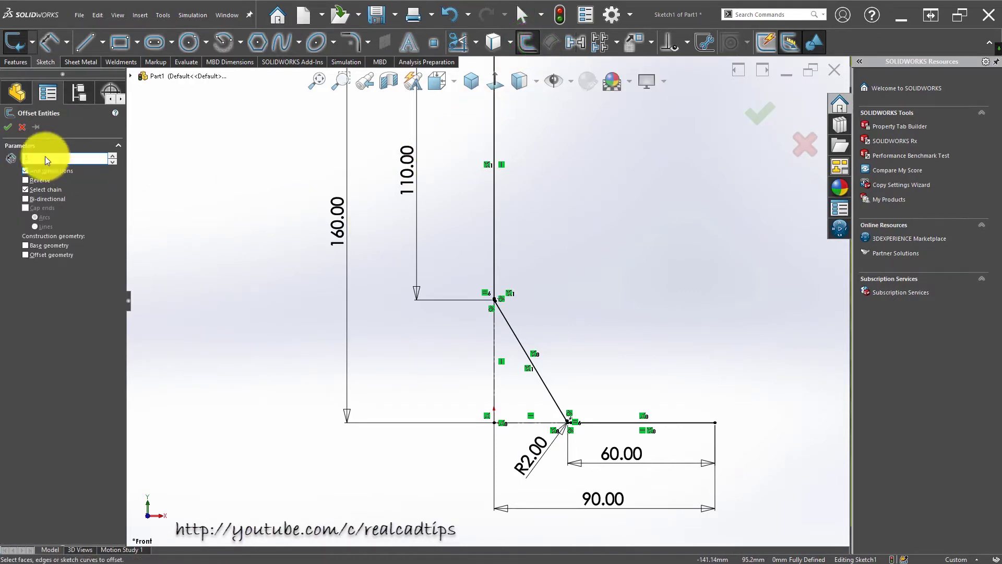
left_click(496, 198)
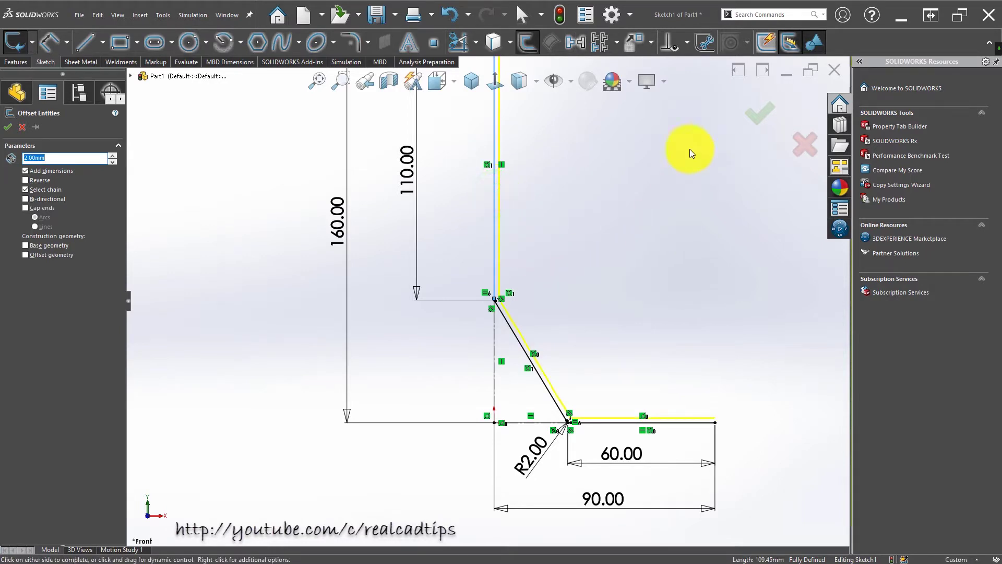
left_click(769, 109)
- Change the bend fillet dimension from R2.00 to R4.00
scroll(517, 305, "down", 5)
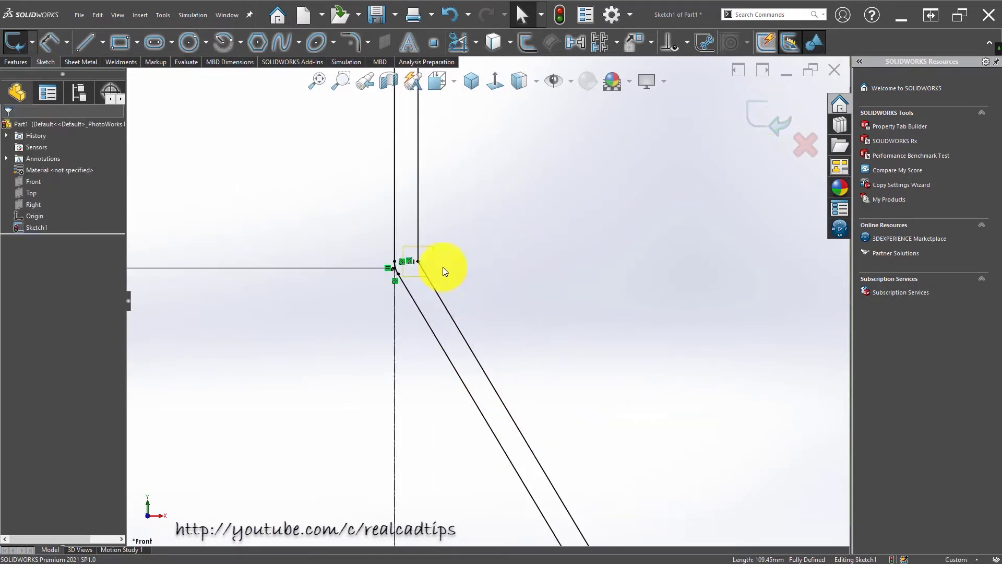
scroll(421, 258, "down", 2)
scroll(445, 326, "up", 1)
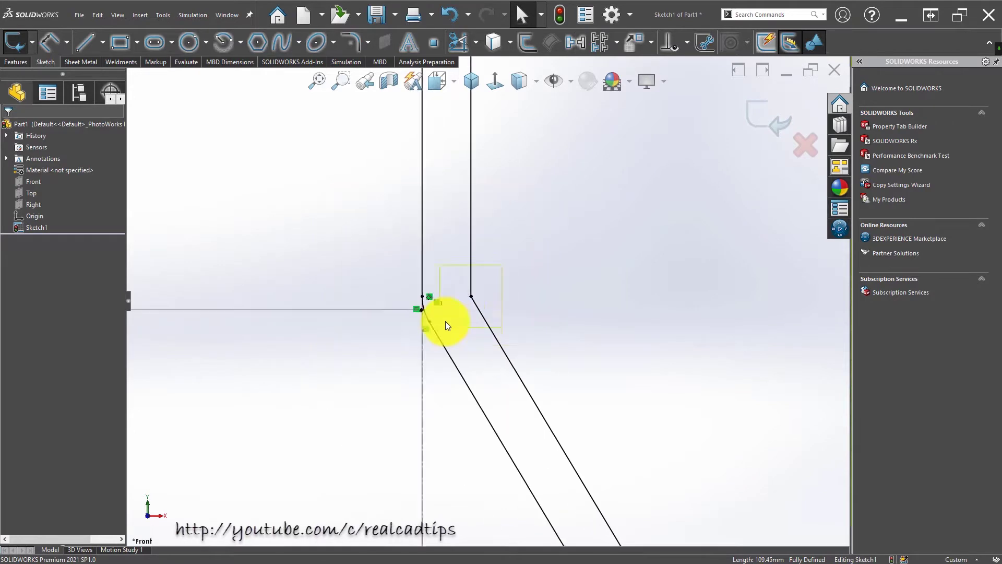
scroll(455, 321, "up", 1)
scroll(459, 321, "up", 4)
scroll(514, 444, "down", 3)
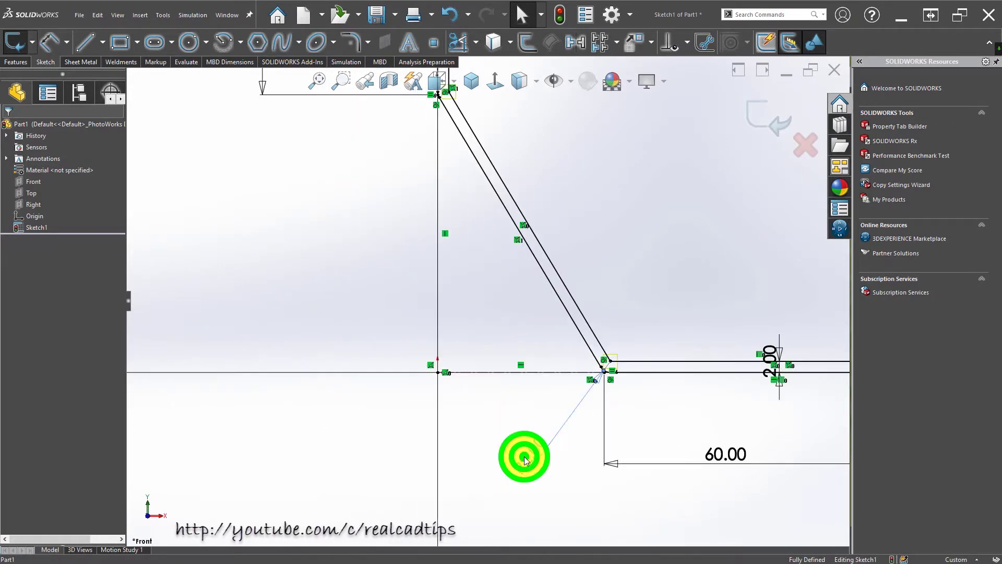
double_click(525, 459)
key("Return")
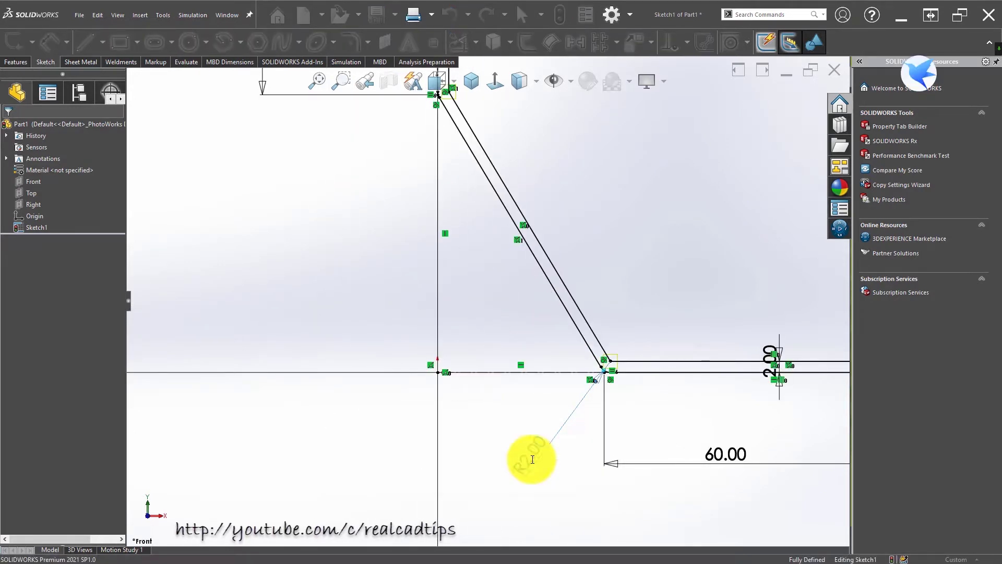
left_click(655, 249)
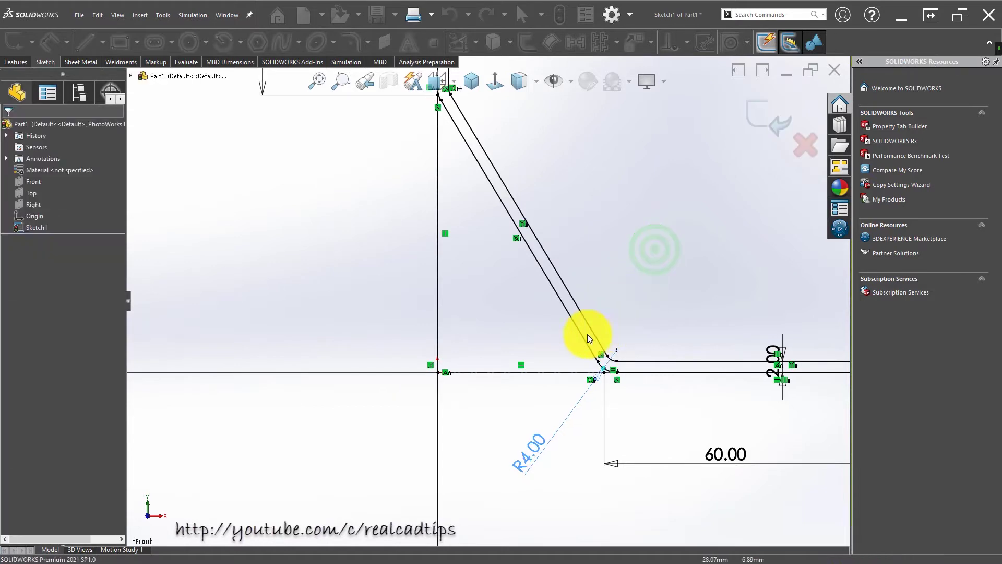
- Draw a short line joining the top ends of the profile and its offset
scroll(522, 219, "up", 3)
scroll(475, 160, "down", 2)
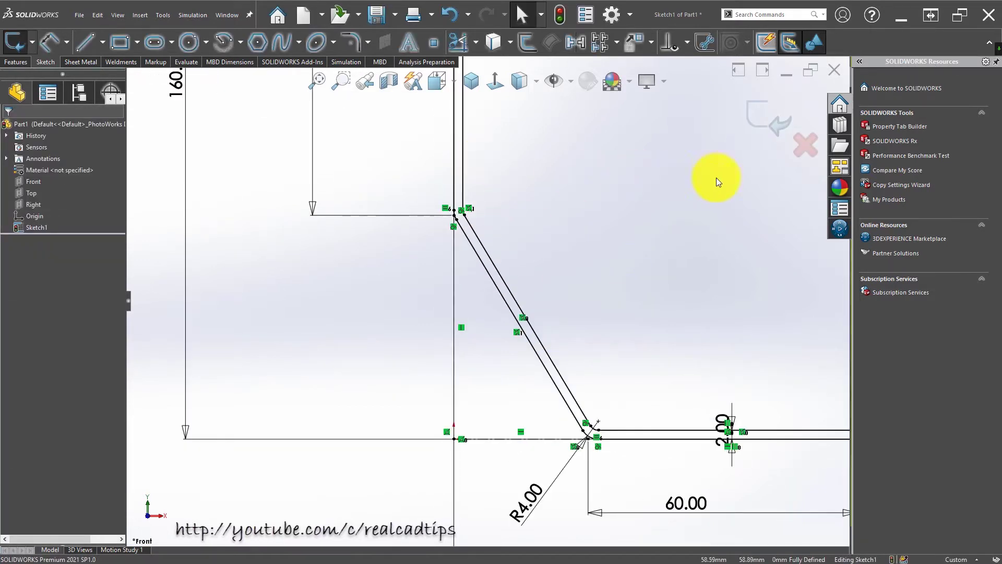
scroll(565, 214, "up", 2)
scroll(501, 234, "up", 1)
scroll(499, 234, "down", 2)
scroll(474, 237, "down", 2)
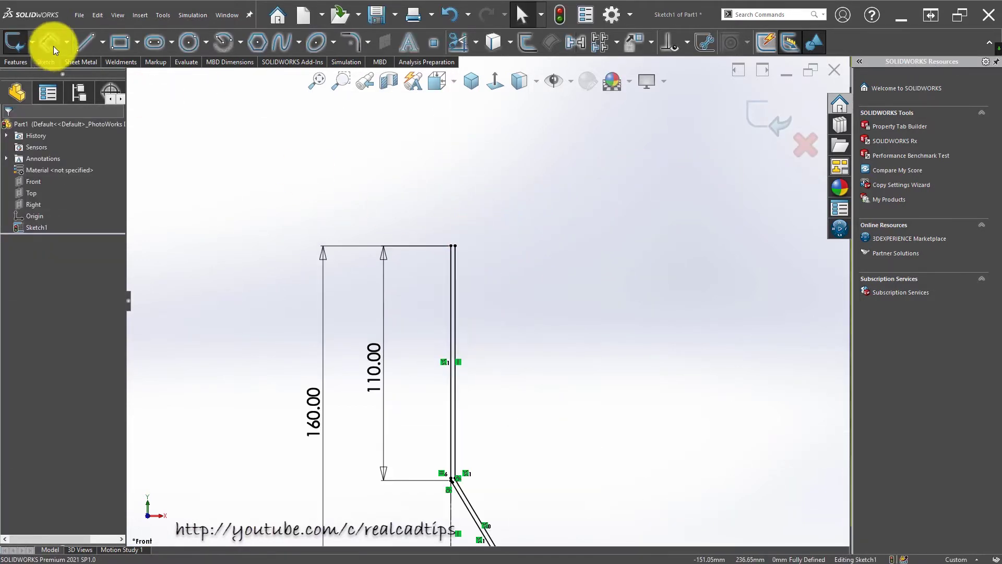
left_click(83, 42)
scroll(475, 246, "down", 3)
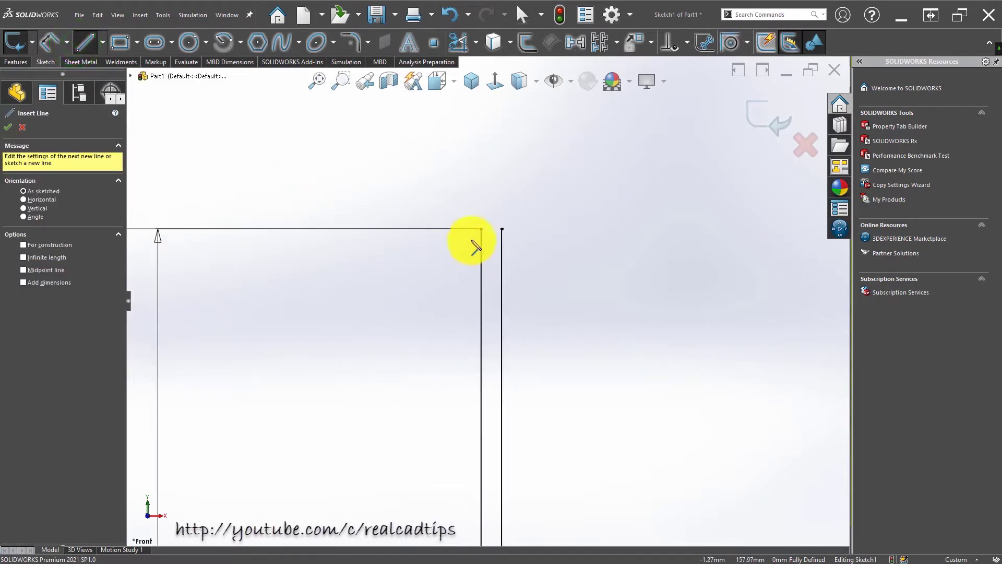
left_click(481, 229)
left_click(502, 229)
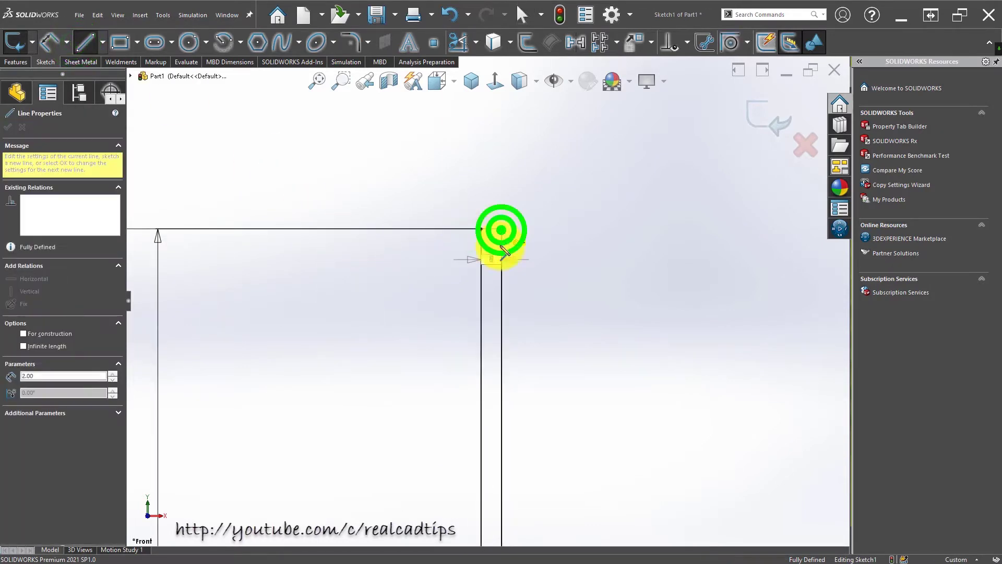
- Cap the right ends with a second short line and confirm the closing lines
scroll(530, 324, "up", 2)
scroll(530, 327, "up", 2)
scroll(514, 409, "up", 1)
scroll(522, 368, "down", 1)
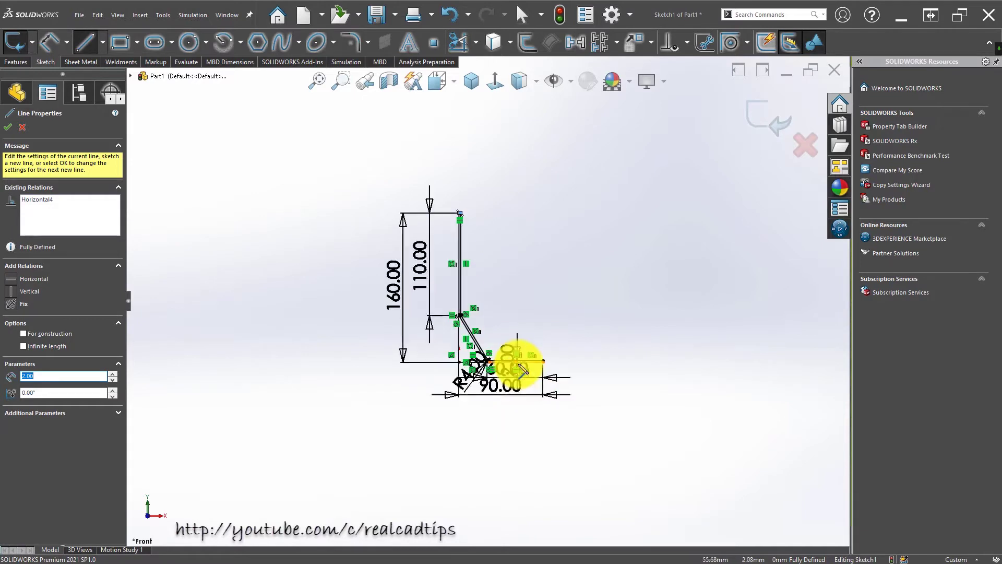
scroll(522, 369, "down", 3)
double_click(570, 334)
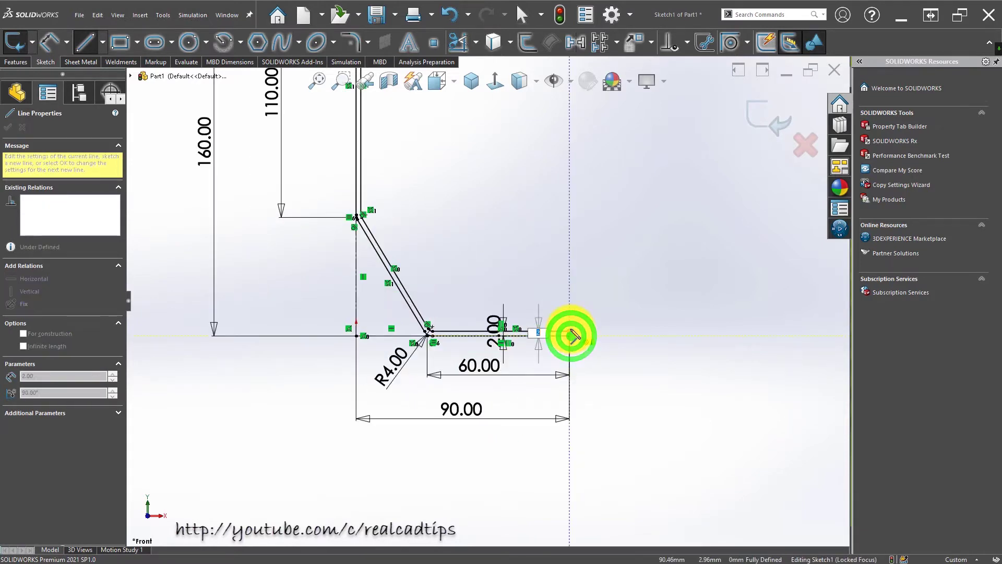
scroll(502, 308, "up", 2)
left_click(8, 127)
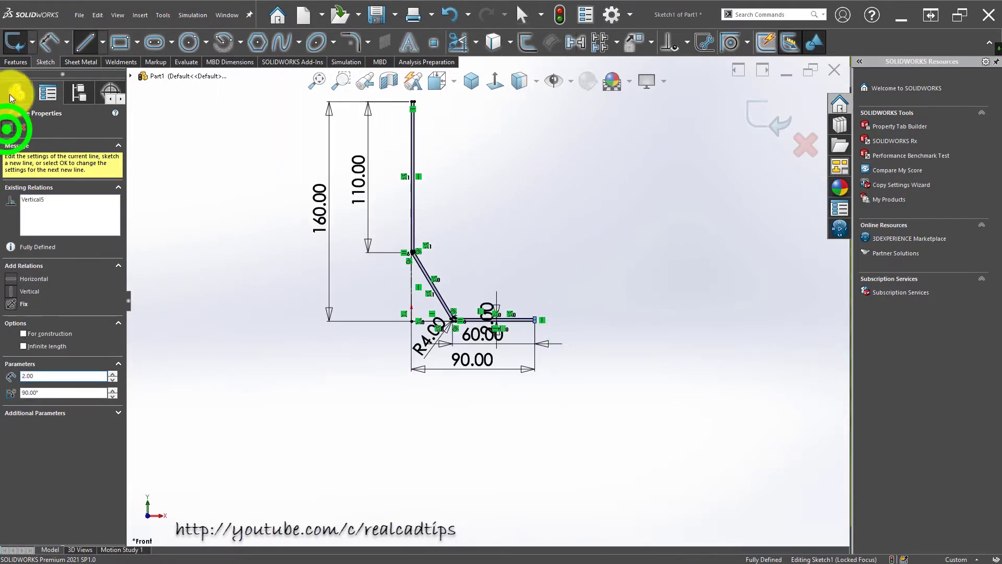
left_click(16, 63)
left_click(15, 42)
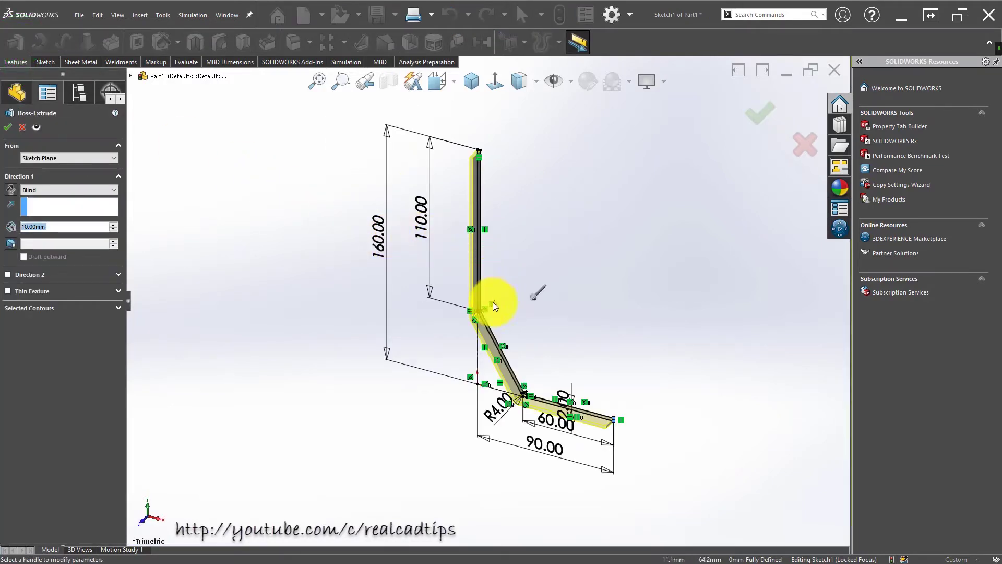
- Extrude the outline Blind to 42 mm depth, creating Boss-Extrude1
mouse_move(494, 329)
middle_mouse_down()
mouse_move(484, 286)
mouse_move(447, 324)
mouse_move(529, 303)
middle_mouse_up()
left_click_drag(520, 292, 582, 265)
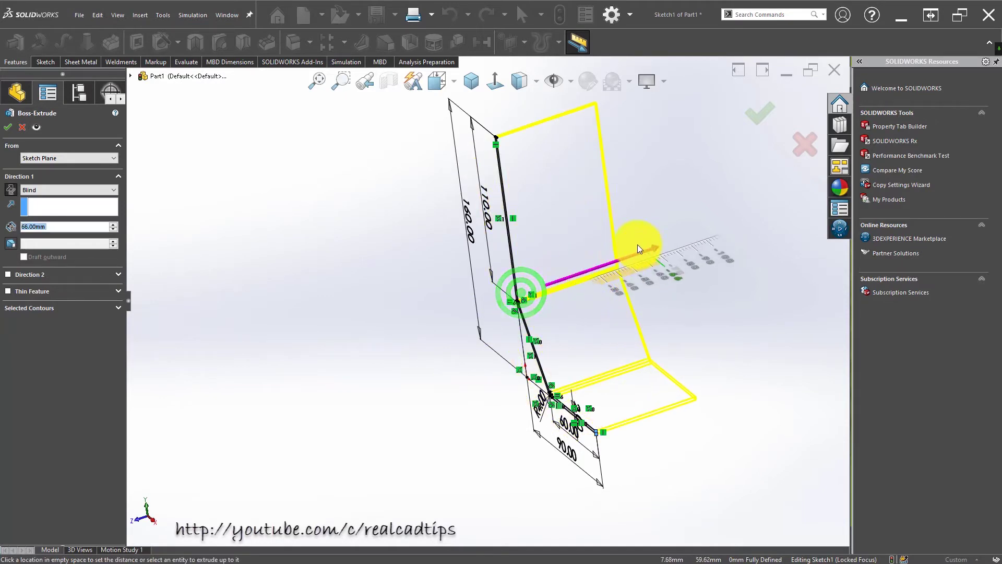
left_click(64, 225)
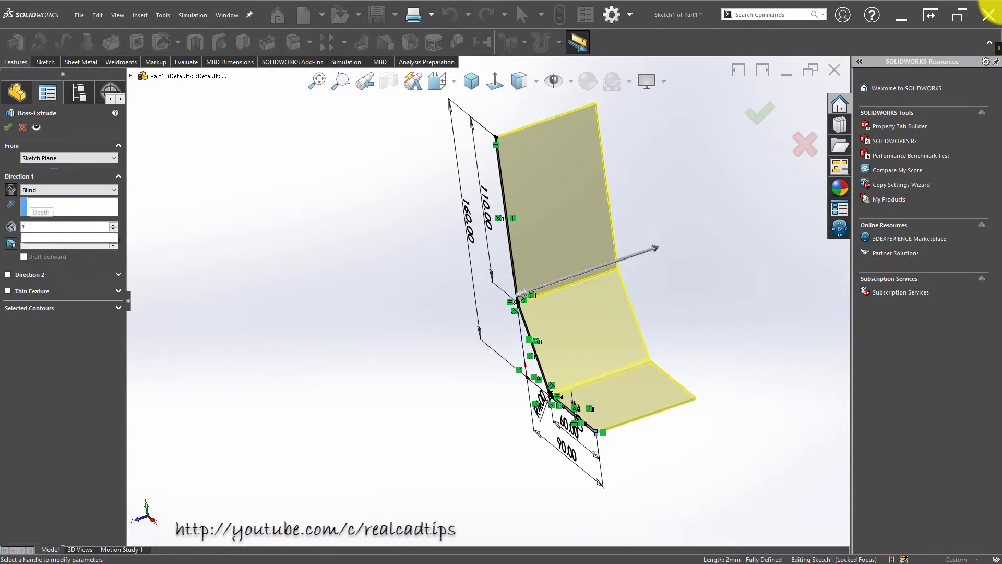
key("Return")
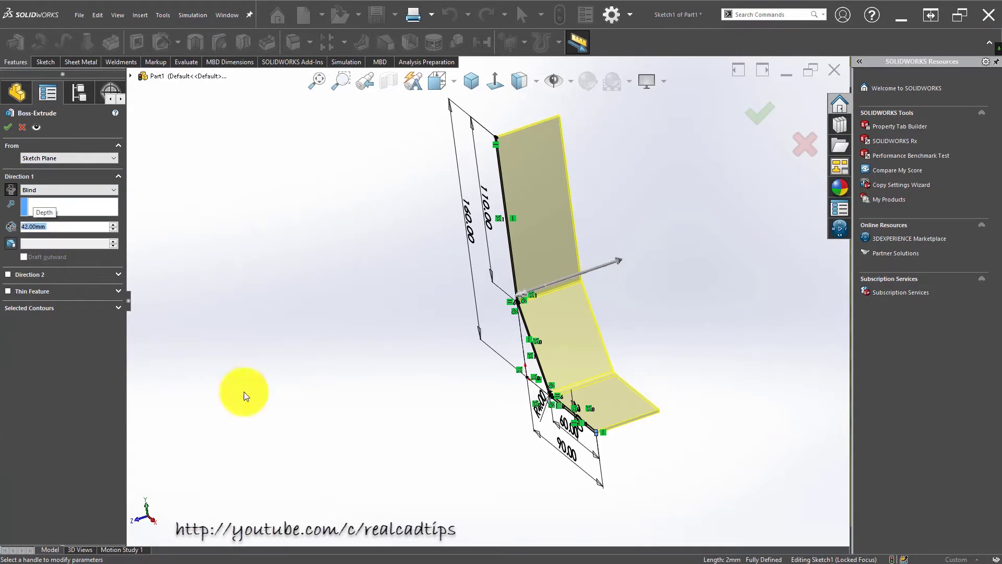
left_click(760, 115)
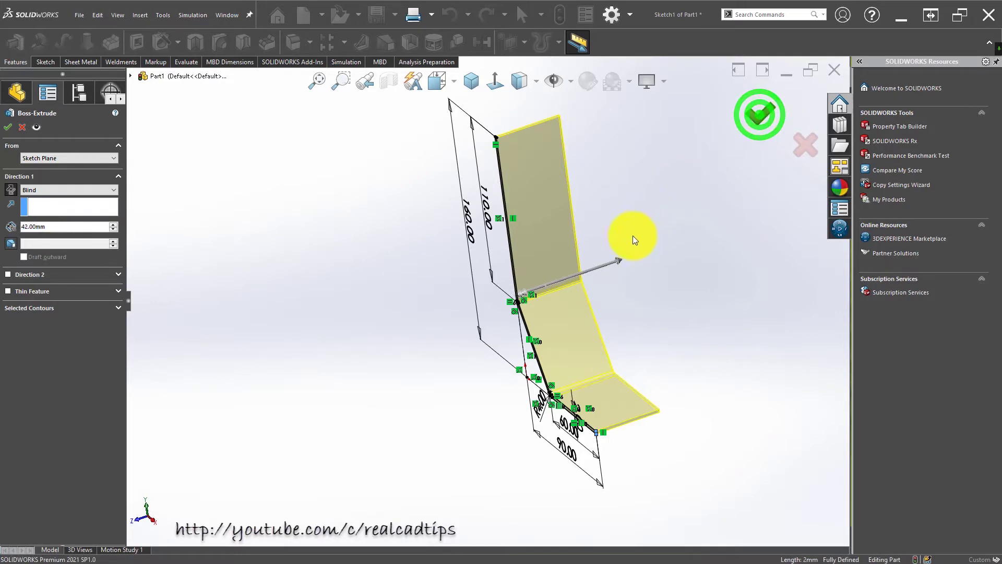
left_click(634, 200)
mouse_move(553, 242)
middle_mouse_down()
mouse_move(577, 242)
mouse_move(570, 251)
mouse_move(520, 180)
mouse_move(478, 221)
mouse_move(470, 186)
mouse_move(487, 223)
middle_mouse_up()
- Start a sketch on the plate's thin side face, viewed normal to it
scroll(526, 208, "down", 2)
left_click(482, 214)
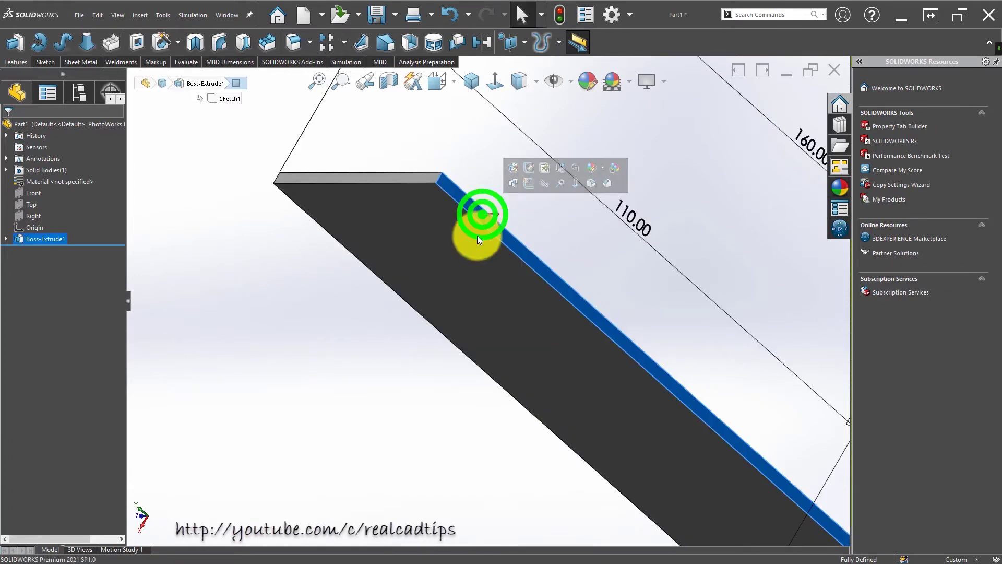
left_click(531, 181)
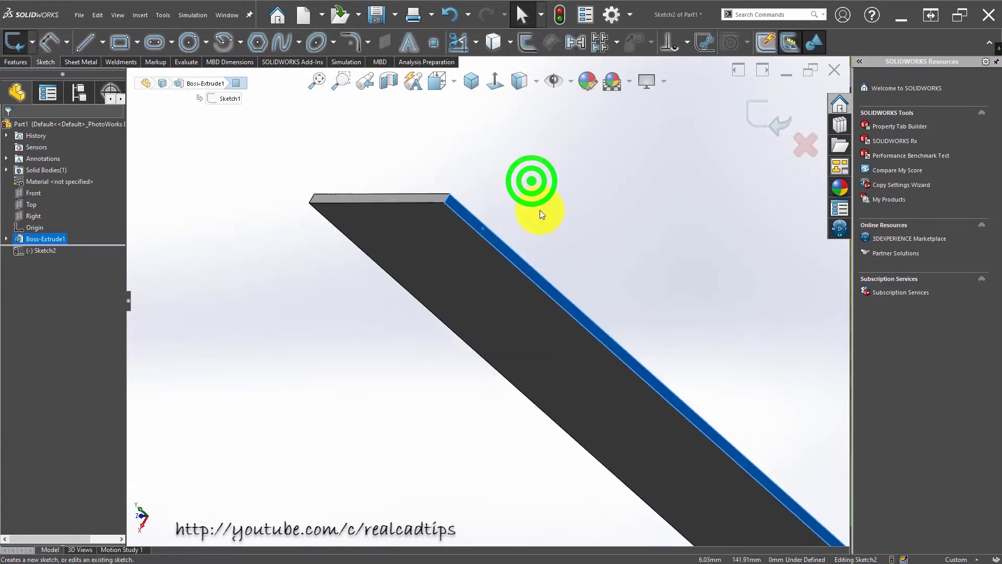
left_click(499, 82)
left_click(467, 307)
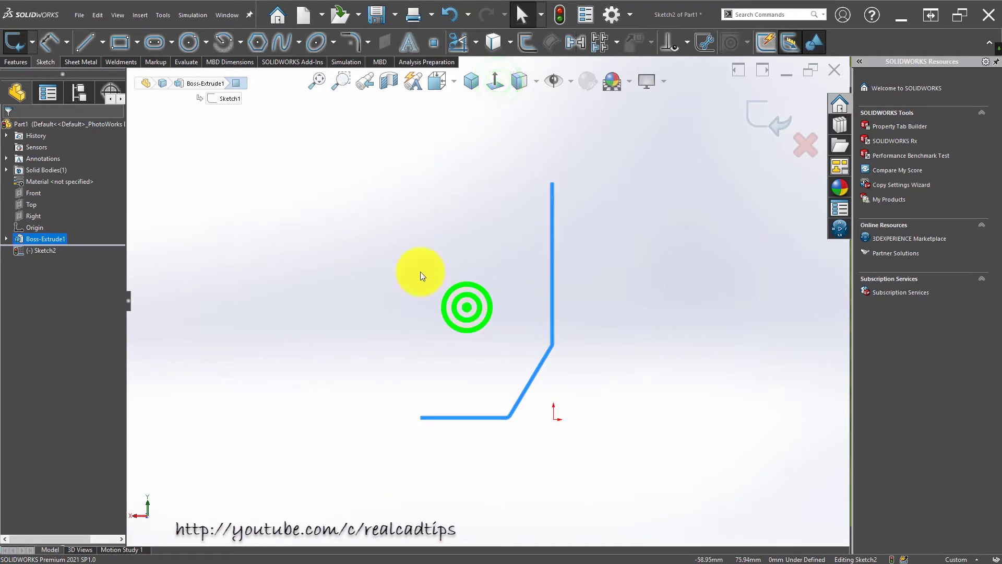
- Draw the gusset's short top line, long slanted line and short vertical line
left_click(86, 43)
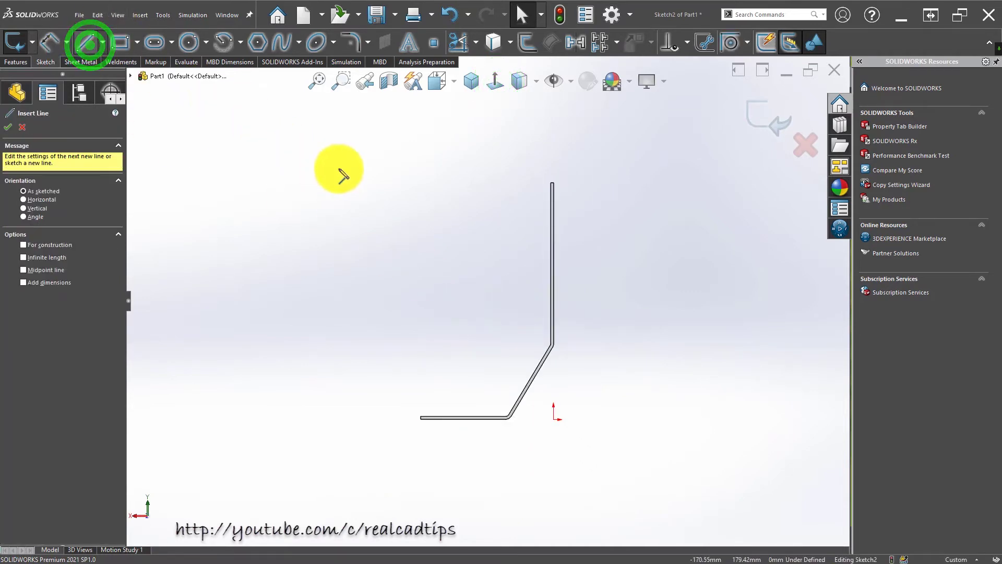
scroll(558, 200, "down", 3)
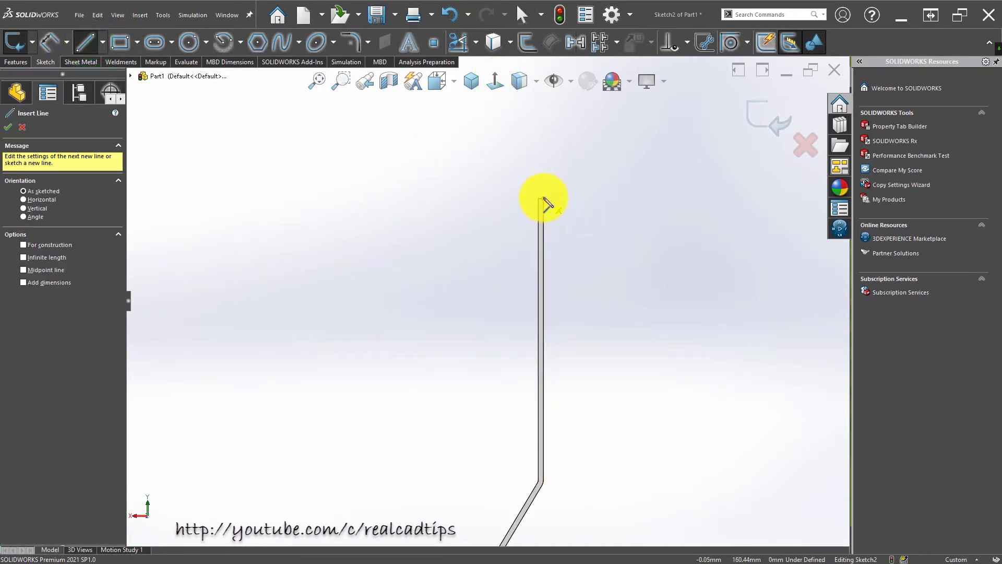
left_click(541, 198)
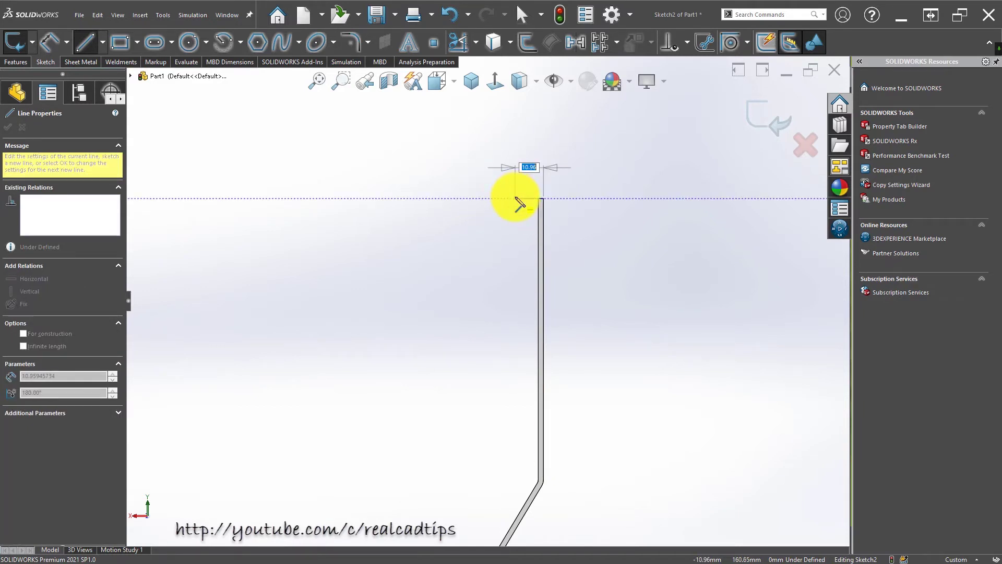
left_click(515, 198)
scroll(435, 412, "up", 2)
scroll(433, 413, "down", 3)
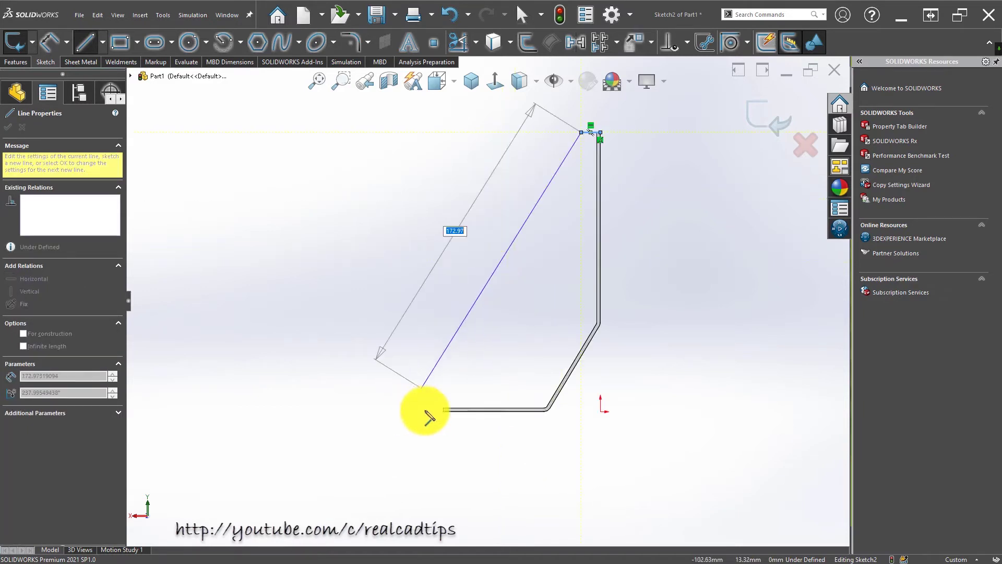
left_click(443, 381)
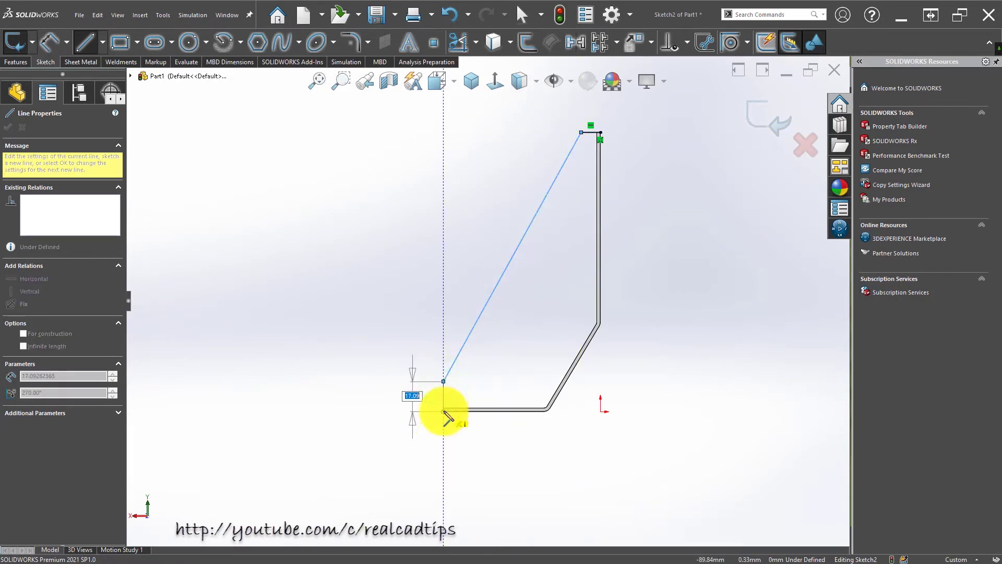
left_click(443, 410)
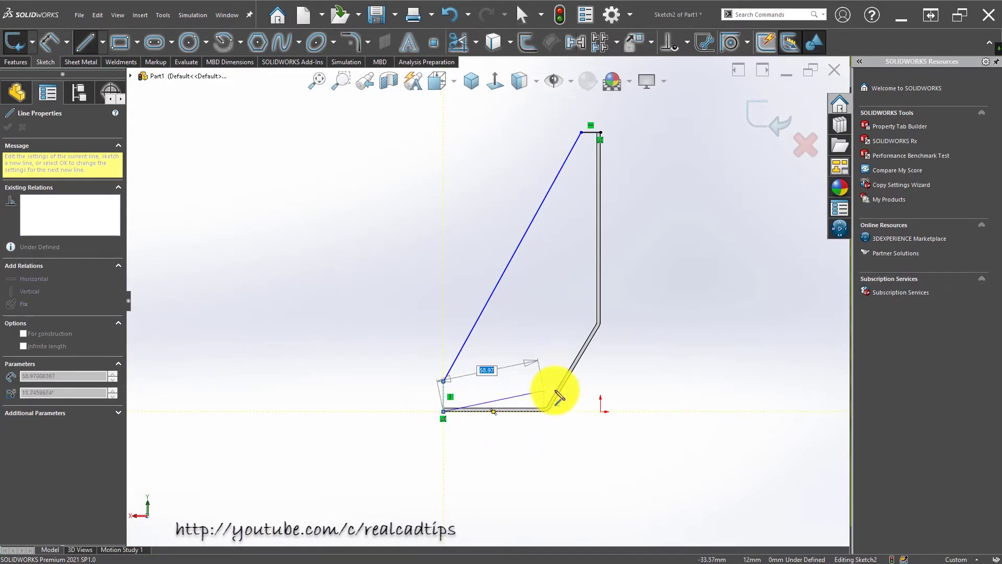
key("Escape")
- Convert the plate's inner vertical, slanted and bottom edges to close the gusset
scroll(593, 375, "down", 3)
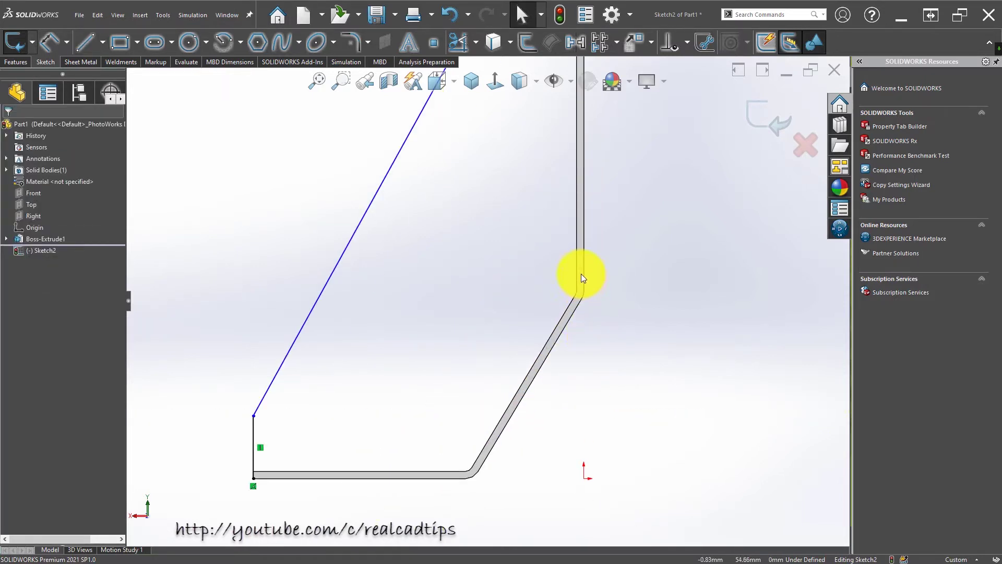
scroll(583, 299, "down", 3)
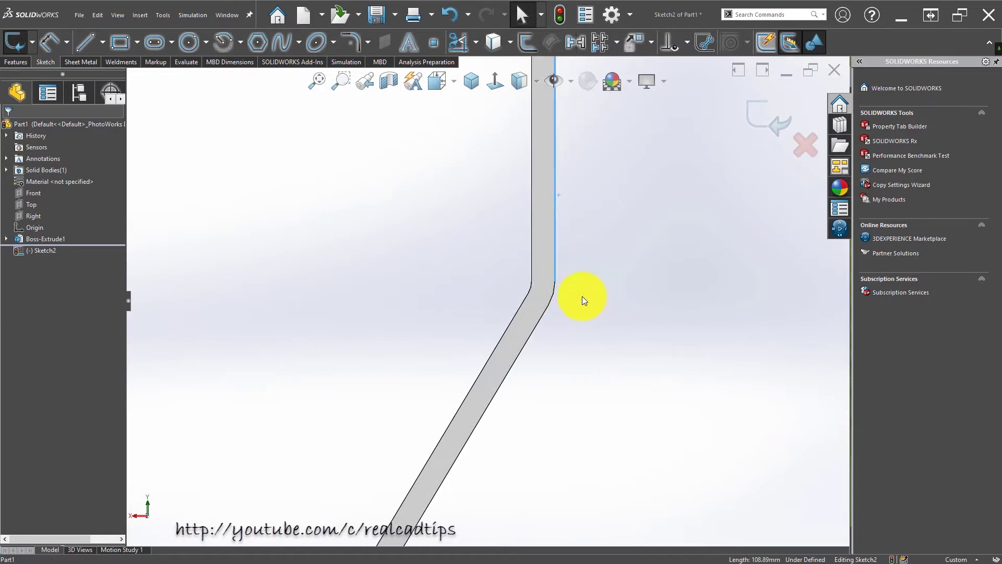
left_click(555, 289)
left_click(540, 317, "ctrl")
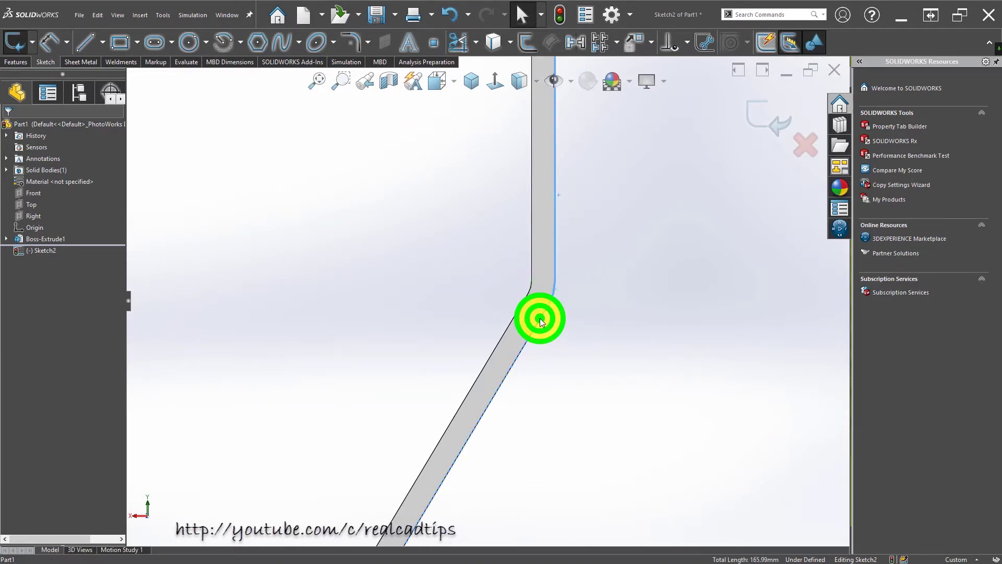
scroll(511, 324, "up", 6)
scroll(365, 460, "down", 1)
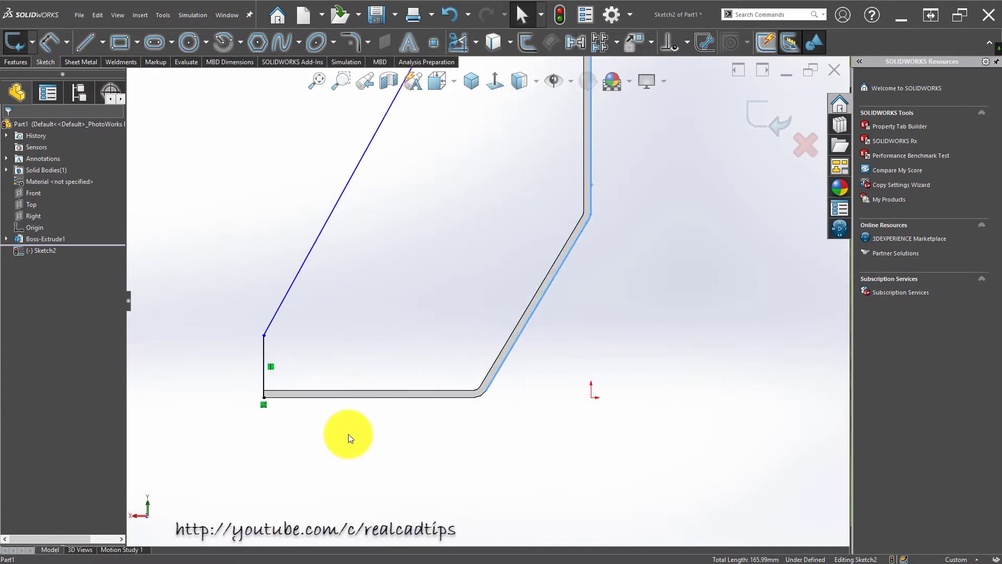
left_click(477, 397, "ctrl")
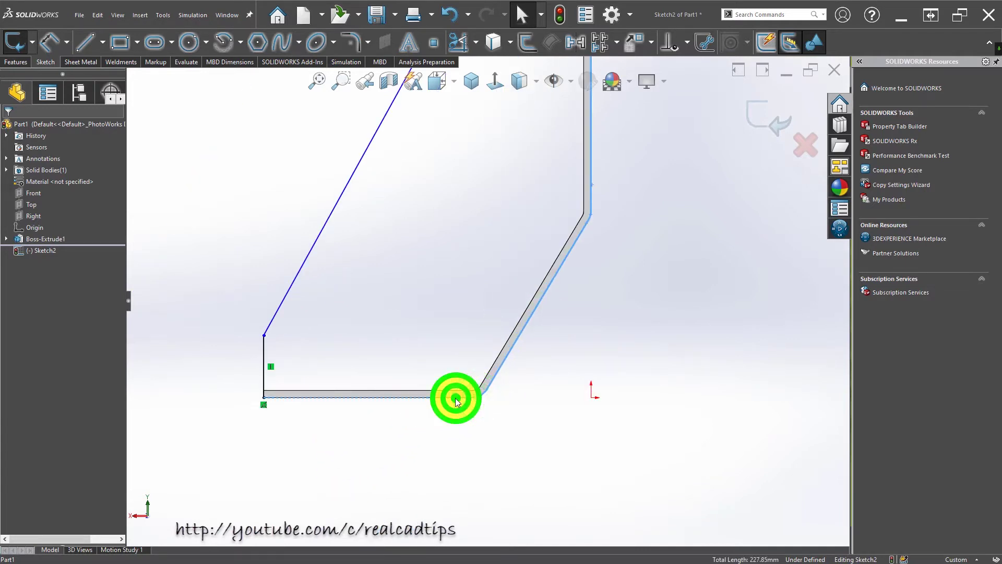
left_click(491, 41)
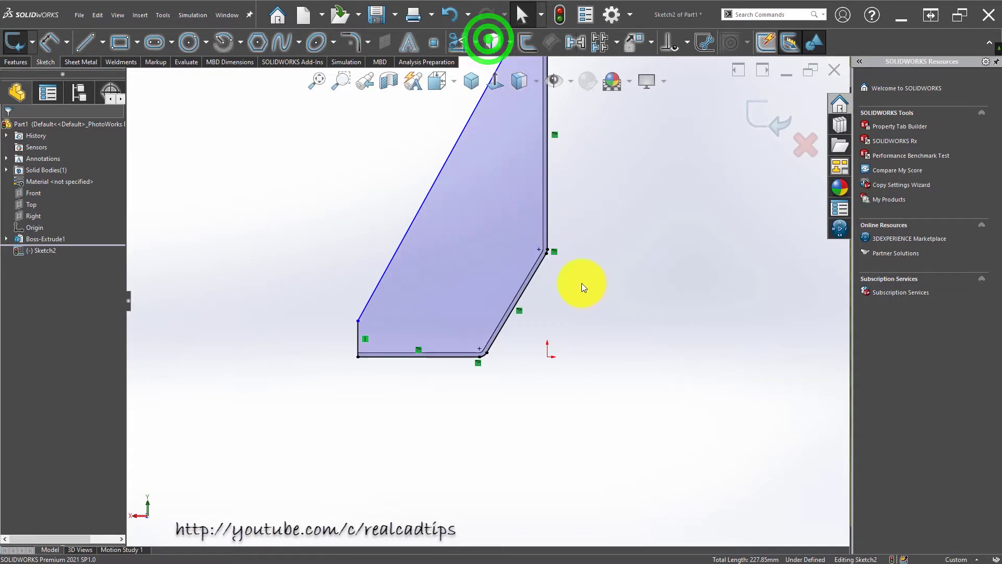
- Dimension the gusset profile's short top edge to 10 mm
scroll(512, 157, "down", 2)
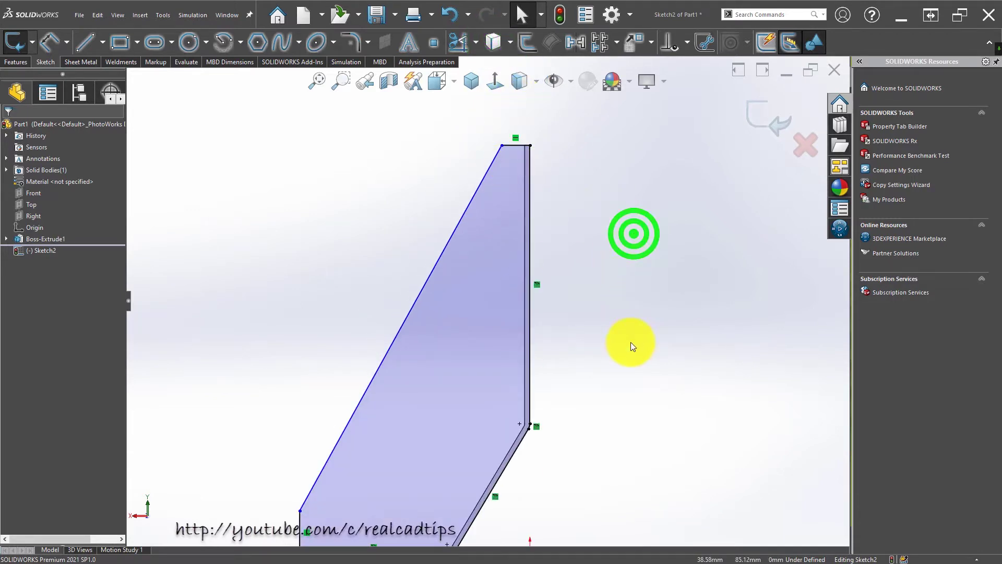
key("d")
scroll(506, 148, "down", 2)
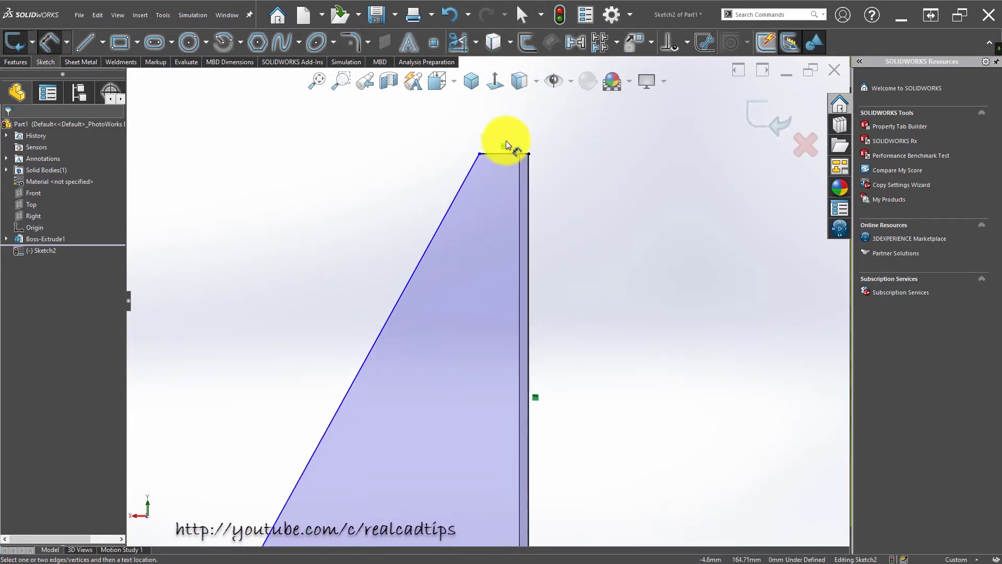
left_click(502, 154)
left_click(503, 122)
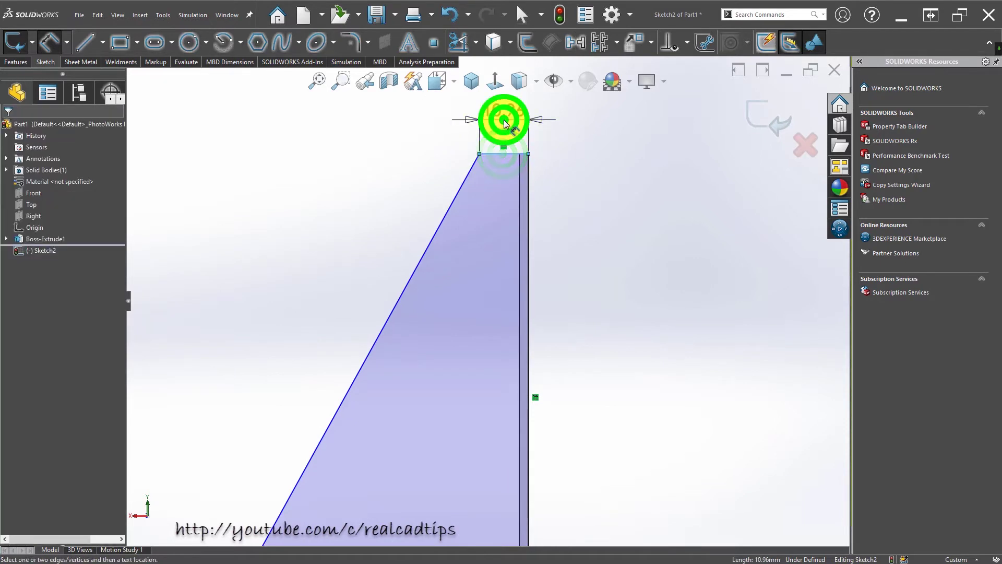
type("10")
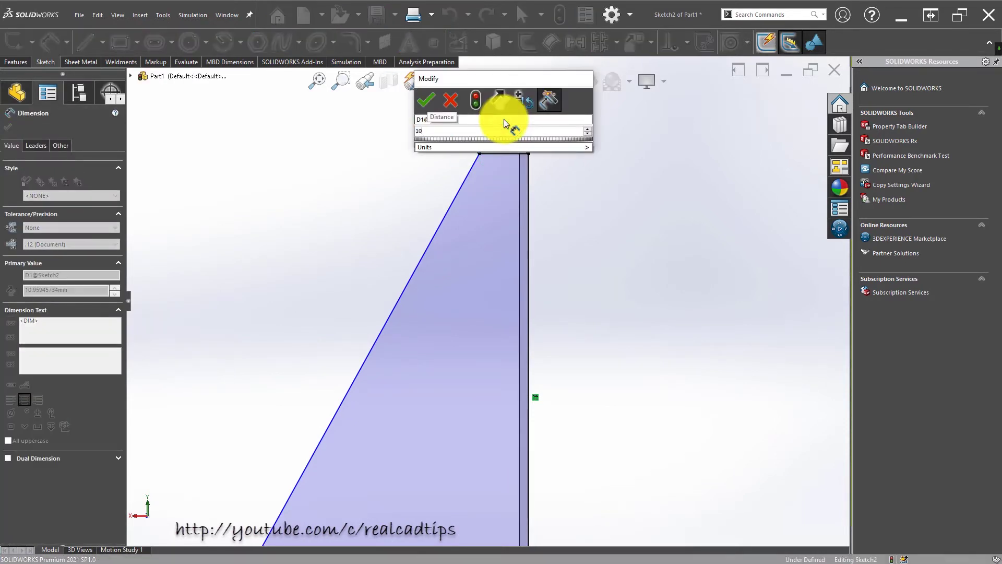
key("Return")
left_click(308, 206)
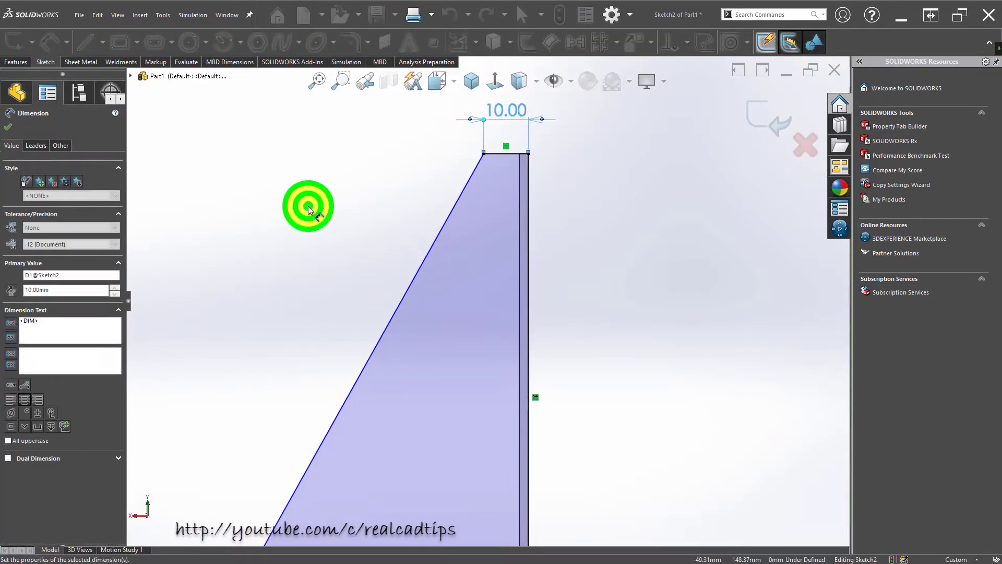
key("f")
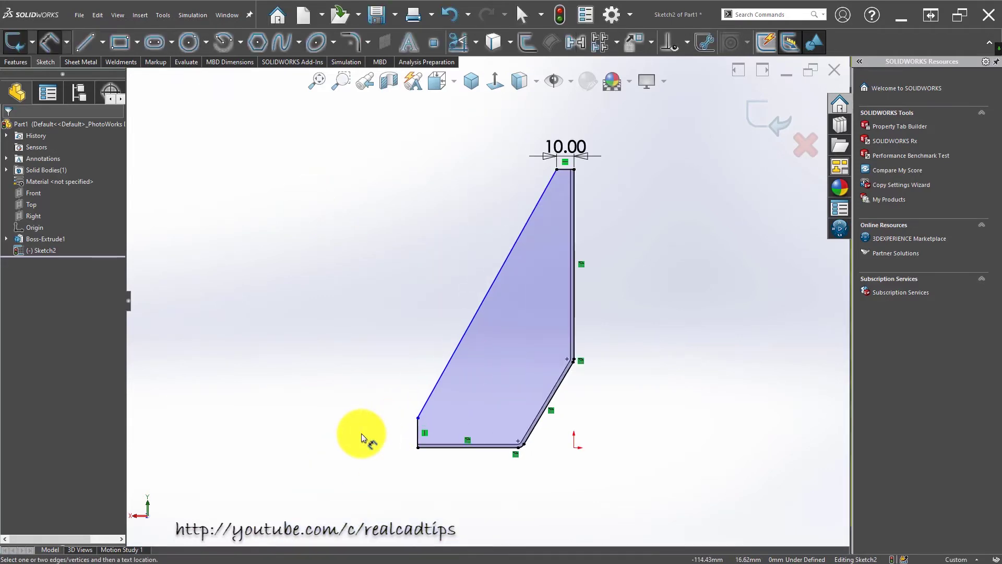
- Dimension the short vertical edge to 10 mm, fully defining Sketch2
scroll(389, 512, "down", 2)
scroll(397, 470, "down", 1)
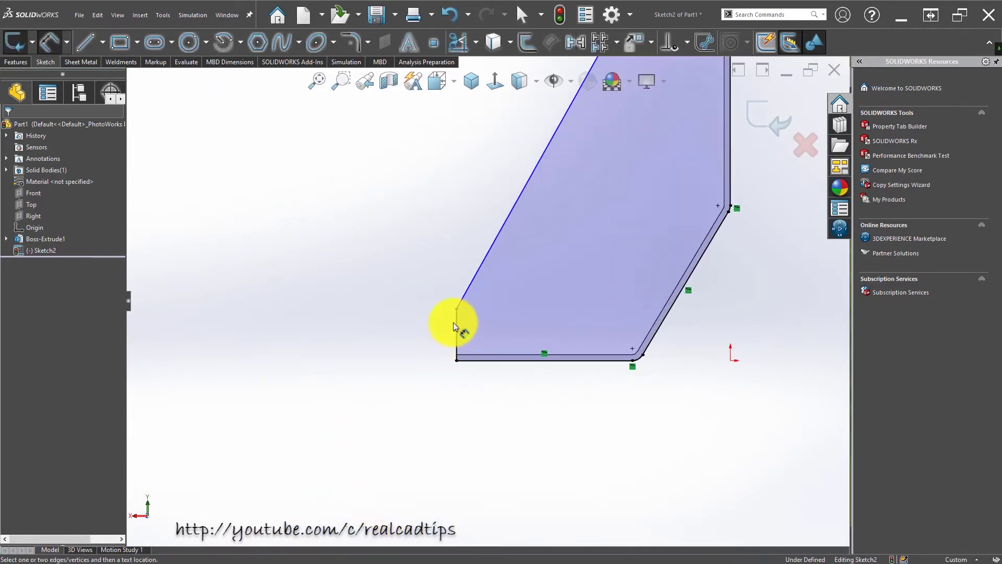
left_click(458, 316)
left_click(414, 332)
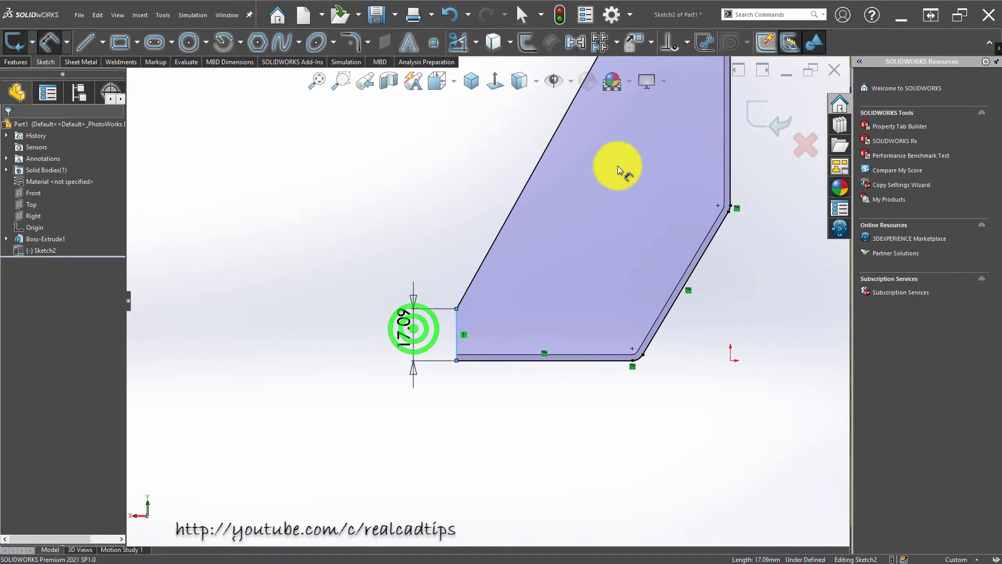
type("10")
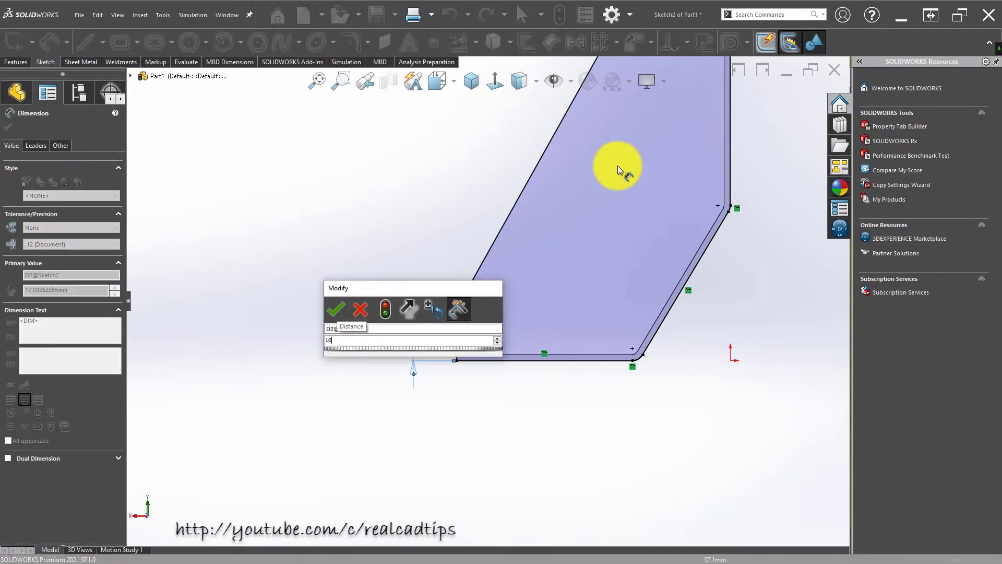
key("Return")
left_click(398, 222)
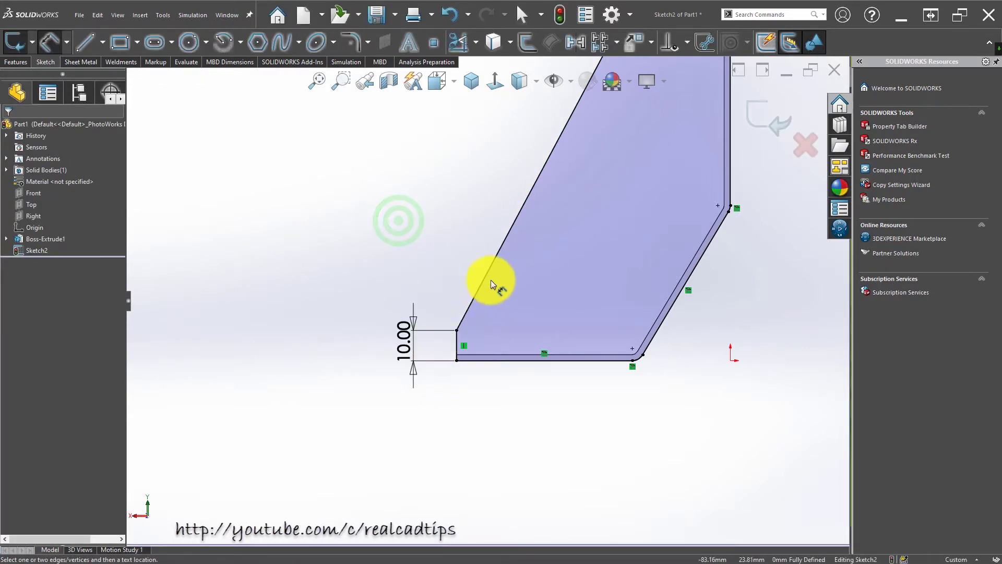
scroll(501, 251, "up", 3)
scroll(542, 167, "down", 2)
scroll(547, 160, "down", 2)
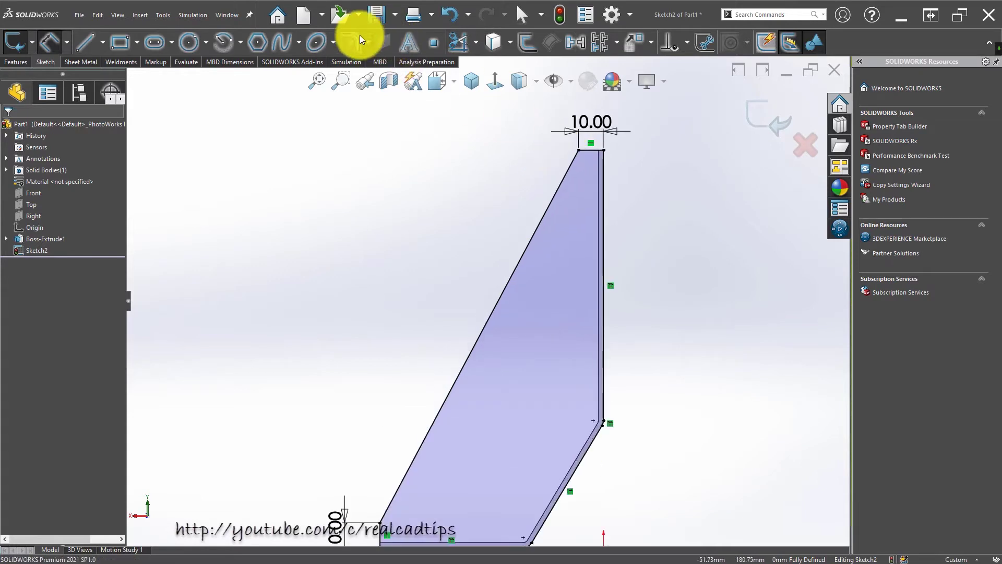
- Select the gusset's top corner and lower-left corner points for a sketch fillet
left_click(351, 41)
left_click(565, 139)
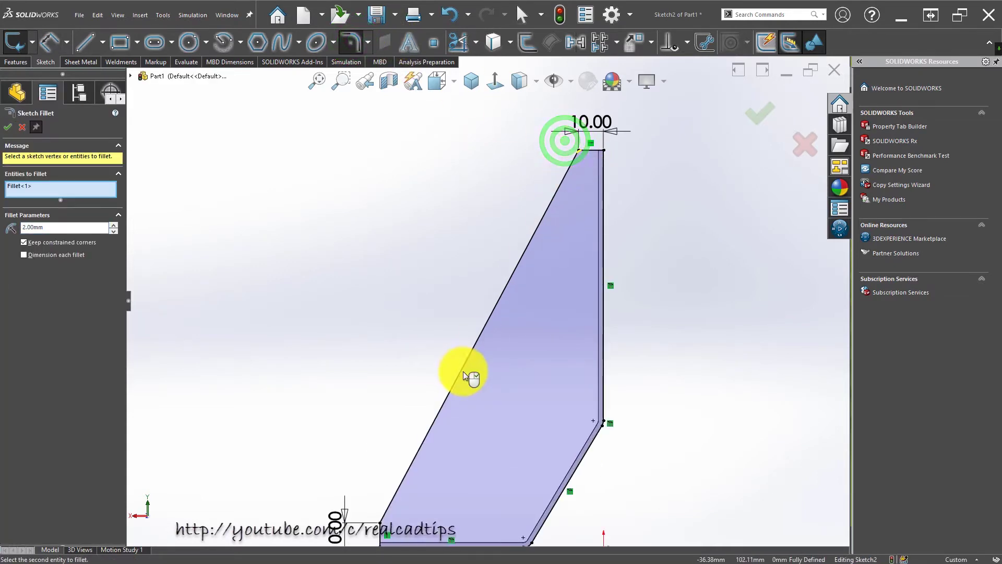
scroll(407, 449, "up", 2)
scroll(423, 439, "down", 3)
scroll(422, 438, "down", 3)
left_click_drag(528, 284, 642, 369)
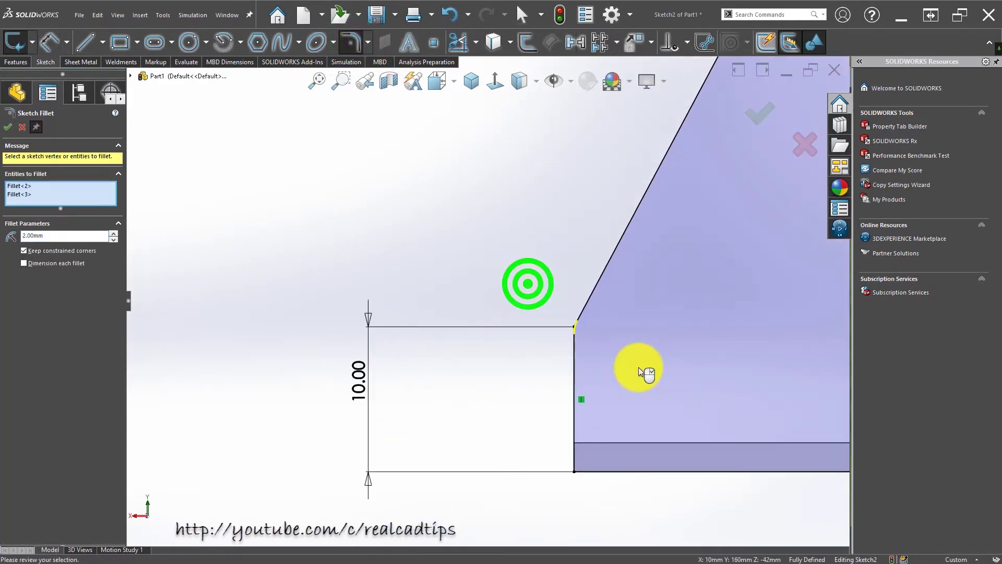
- Set the sketch fillet radius to 5 mm and create the corner fillets
double_click(62, 233)
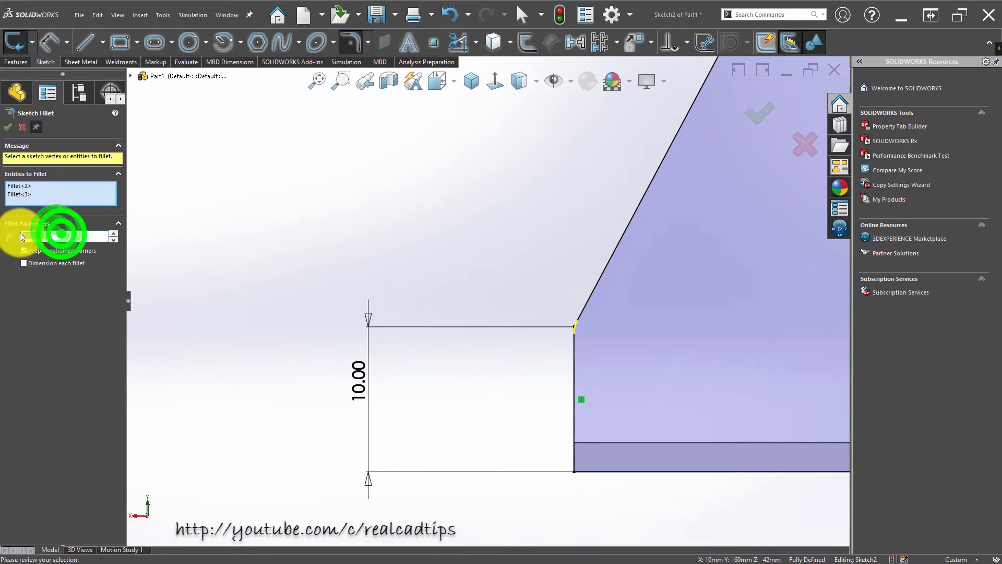
type("10")
key("Return")
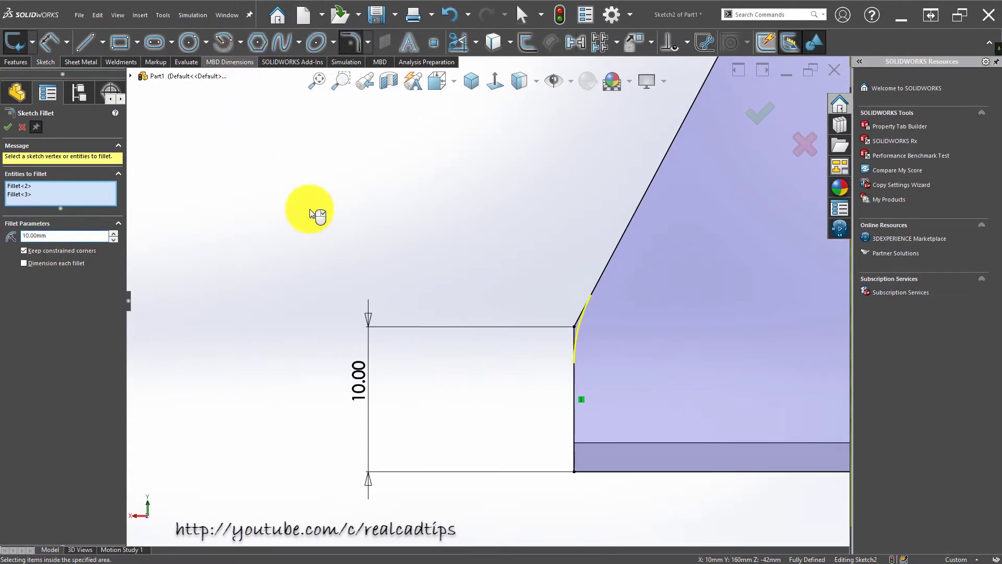
left_click(71, 235)
type("5")
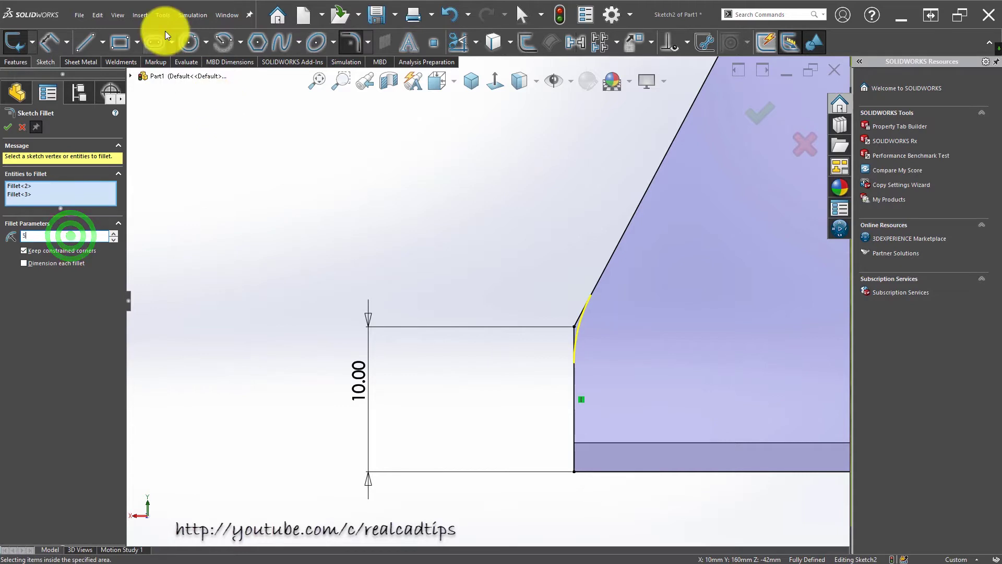
left_click(460, 296)
scroll(487, 297, "up", 3)
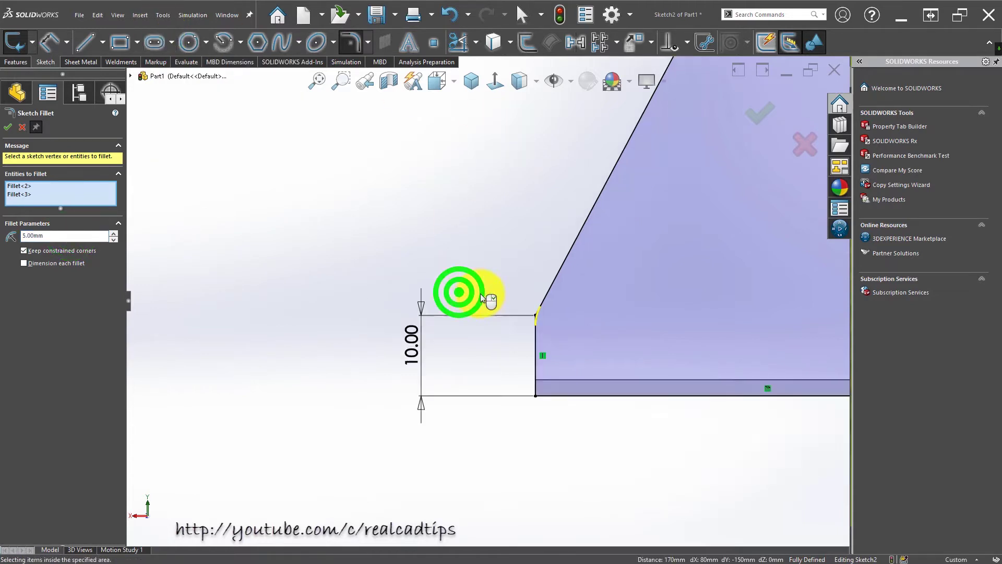
left_click(745, 127)
scroll(490, 220, "up", 3)
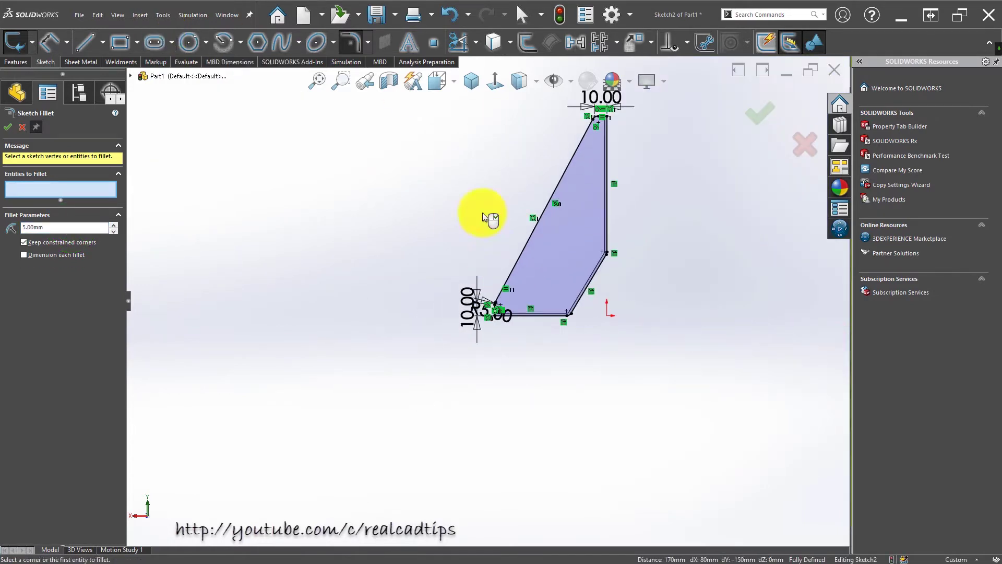
scroll(525, 204, "up", 2)
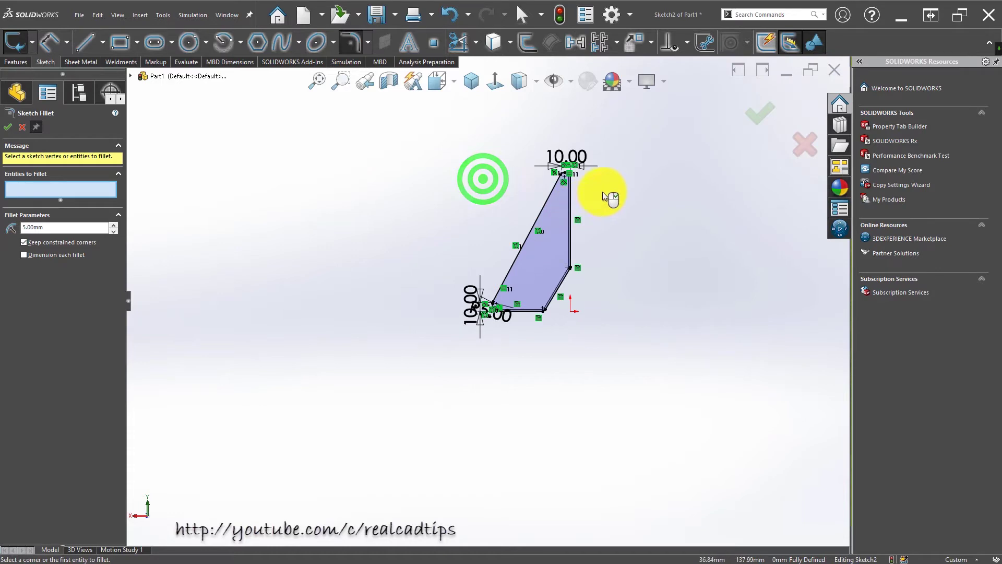
left_click(15, 126)
mouse_move(496, 215)
middle_mouse_down()
mouse_move(637, 264)
mouse_move(541, 176)
middle_mouse_up()
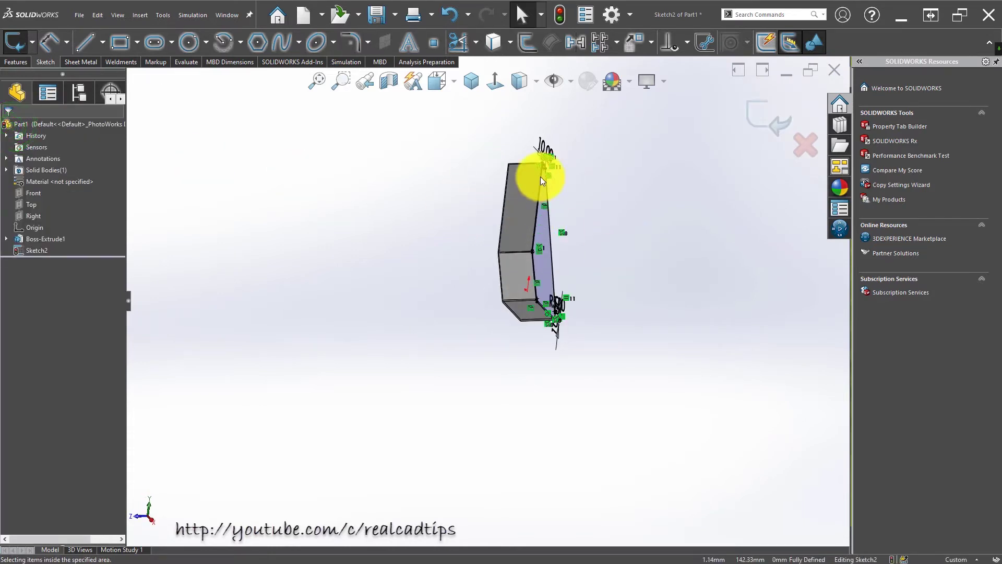
- Extrude the gusset sketch 4 mm Blind in the reversed direction as Boss-Extrude2
scroll(540, 177, "down", 5)
scroll(503, 123, "down", 3)
scroll(485, 172, "down", 2)
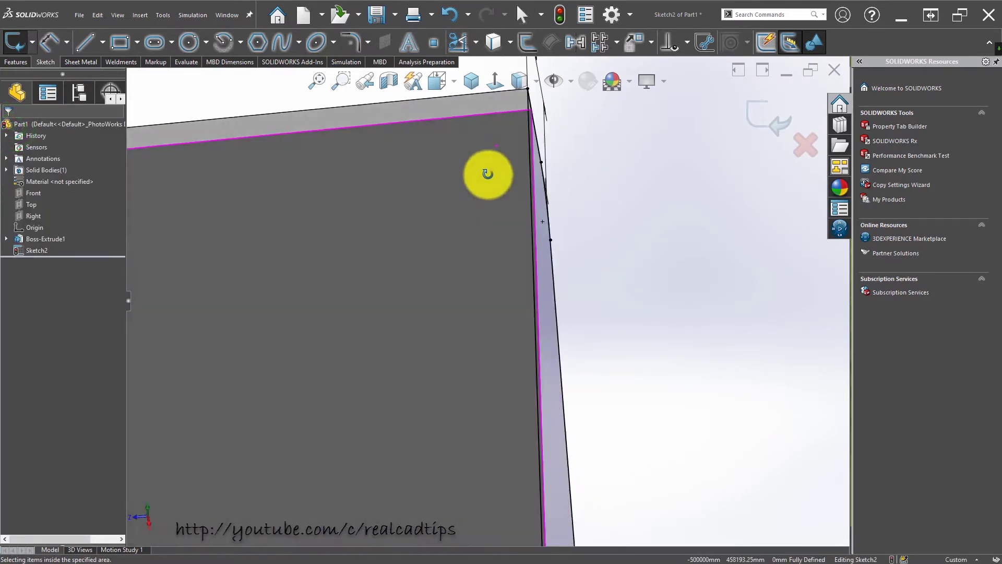
scroll(486, 172, "up", 3)
left_click(7, 62)
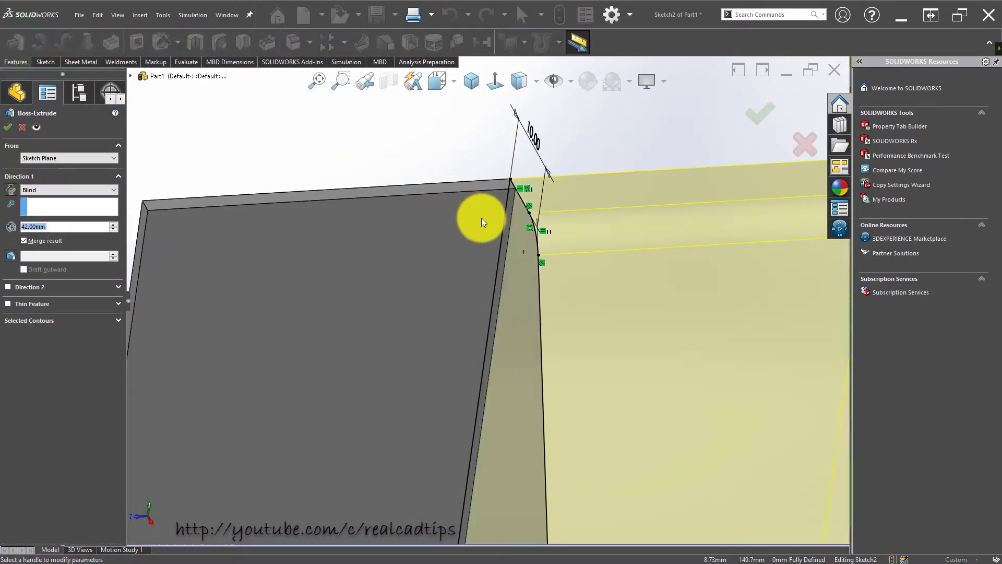
left_click(15, 190)
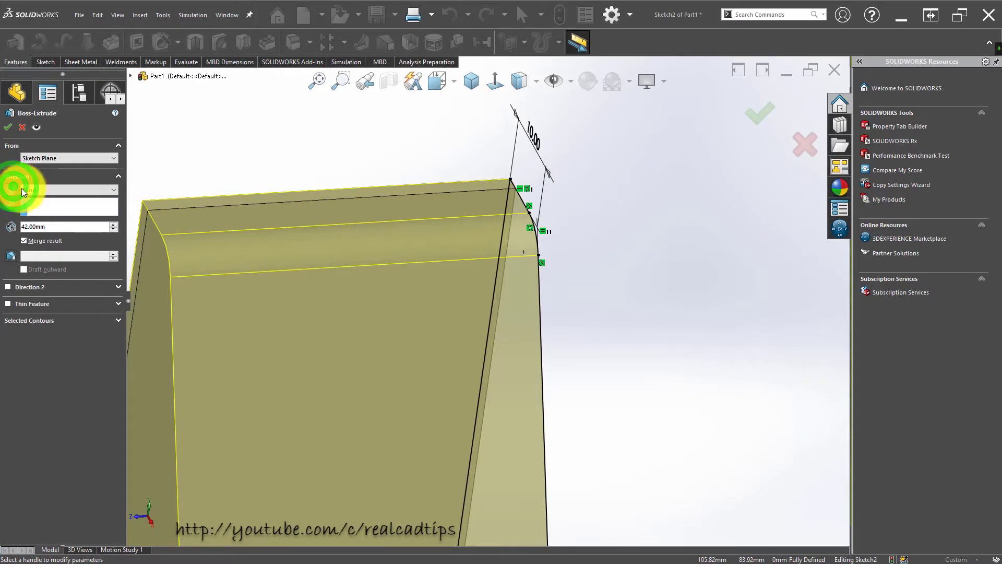
scroll(380, 291, "up", 3)
left_click(58, 228)
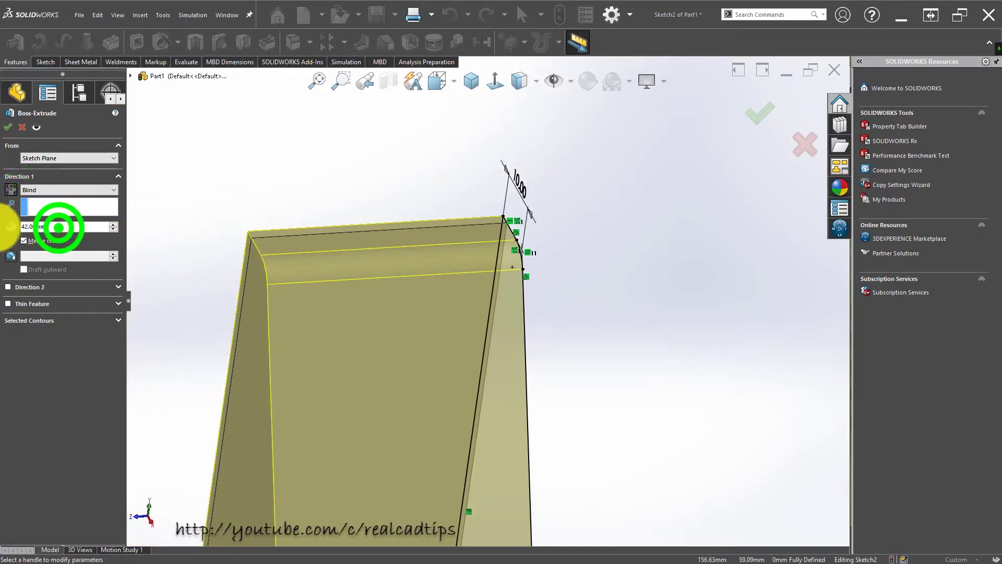
type("4")
key("Return")
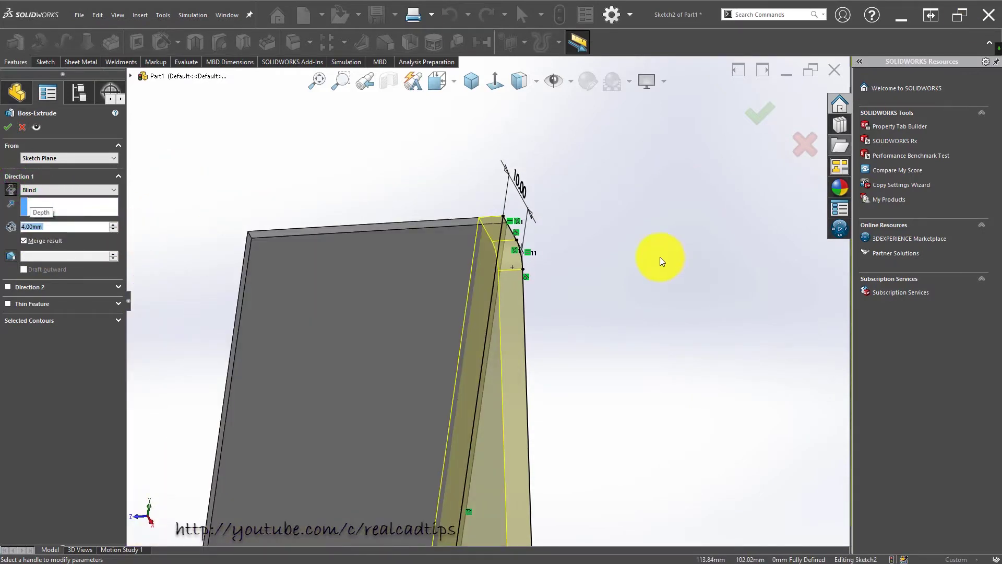
left_click(758, 122)
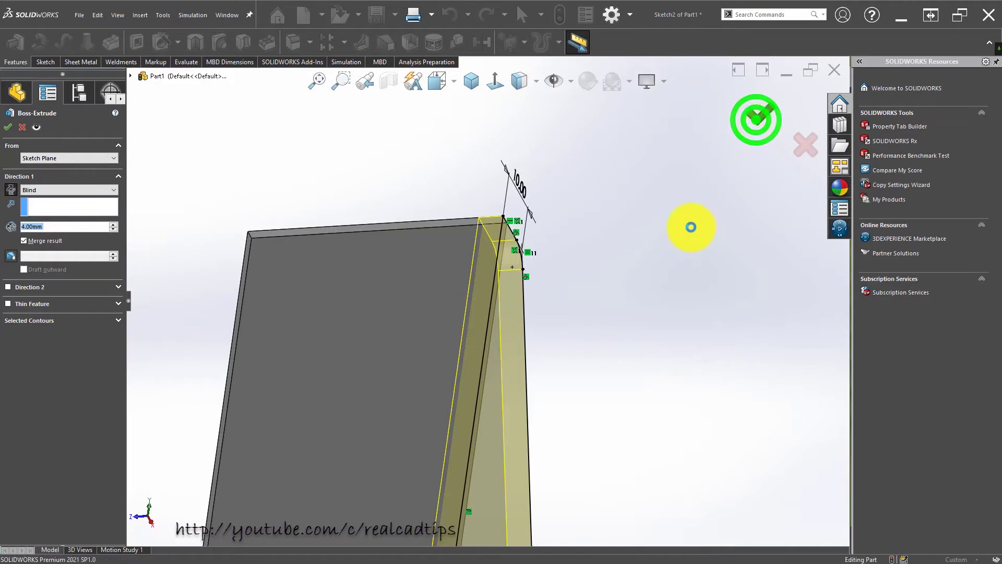
mouse_move(583, 318)
middle_mouse_down()
mouse_move(466, 444)
mouse_move(471, 371)
middle_mouse_up()
- Orbit around the part to inspect the gusset extrusion and the plate's inner faces
left_click(496, 351)
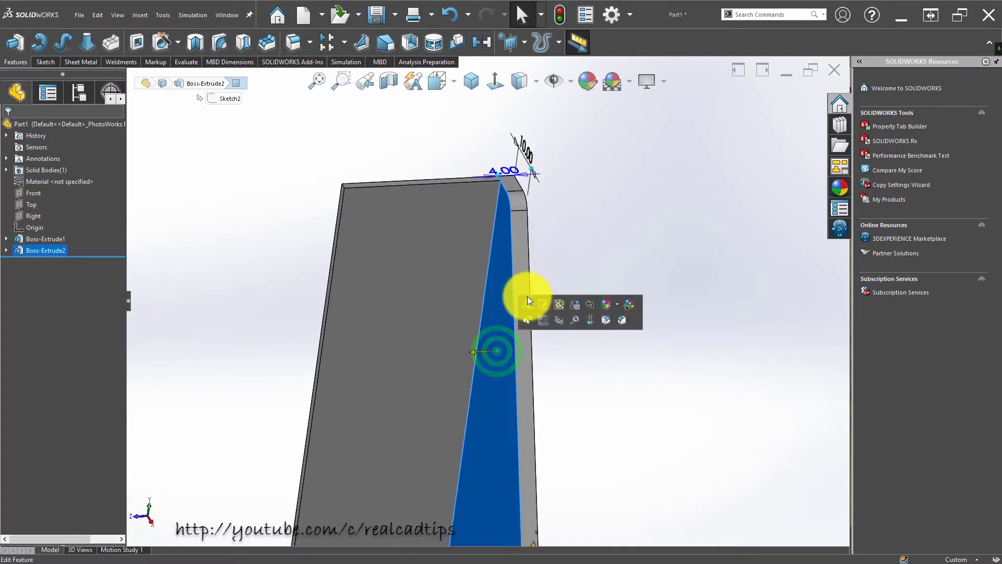
middle_click_drag(527, 300, 463, 254)
left_click(428, 241)
mouse_move(345, 331)
middle_mouse_down()
mouse_move(419, 163)
mouse_move(446, 224)
middle_mouse_up()
scroll(446, 224, "up", 5)
middle_click_drag(449, 465, 501, 480)
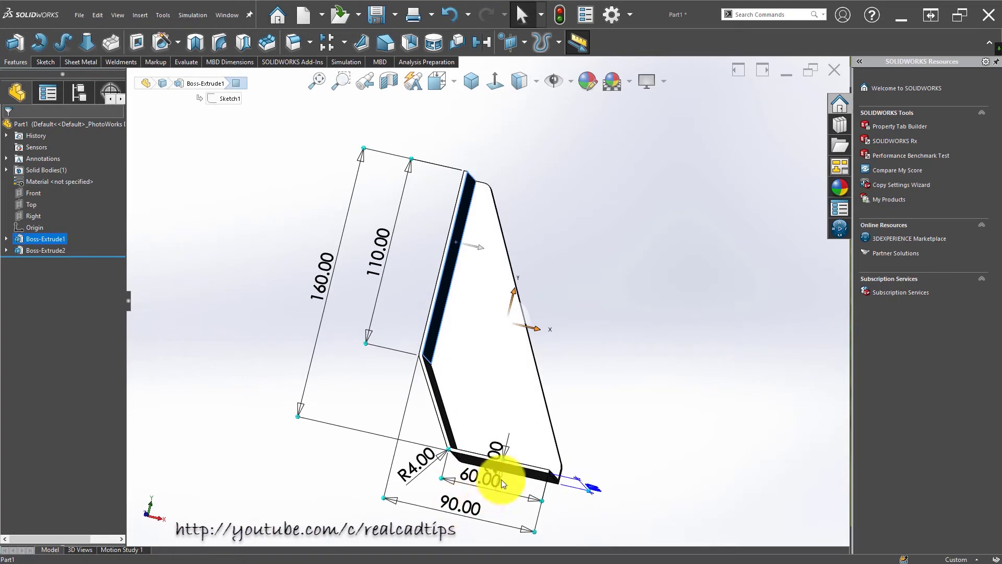
scroll(501, 479, "down", 2)
scroll(491, 446, "down", 5)
middle_click_drag(489, 445, 476, 475)
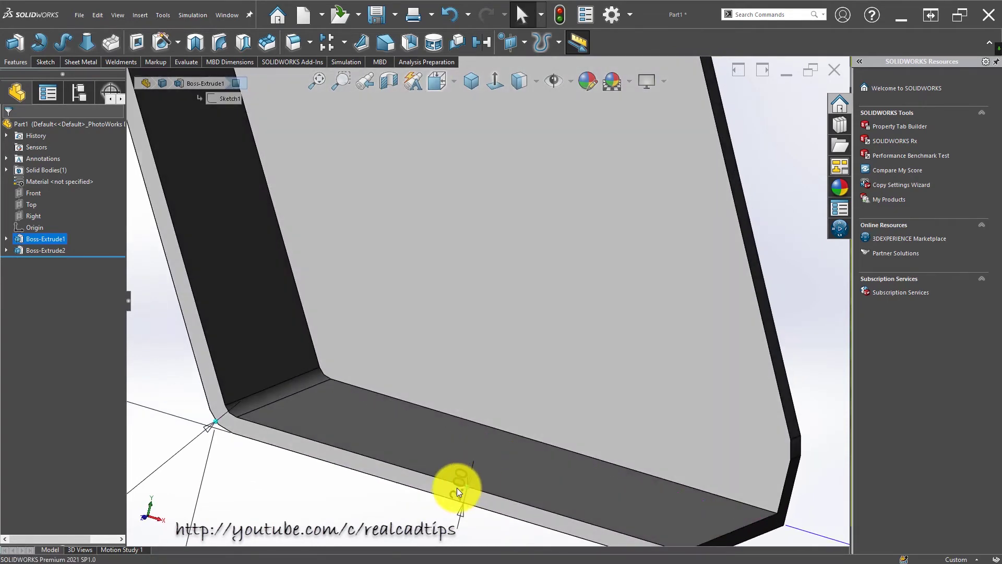
- Change the plate's 3.00 thickness dimension to 4 and review the rebuilt bracket
double_click(456, 488)
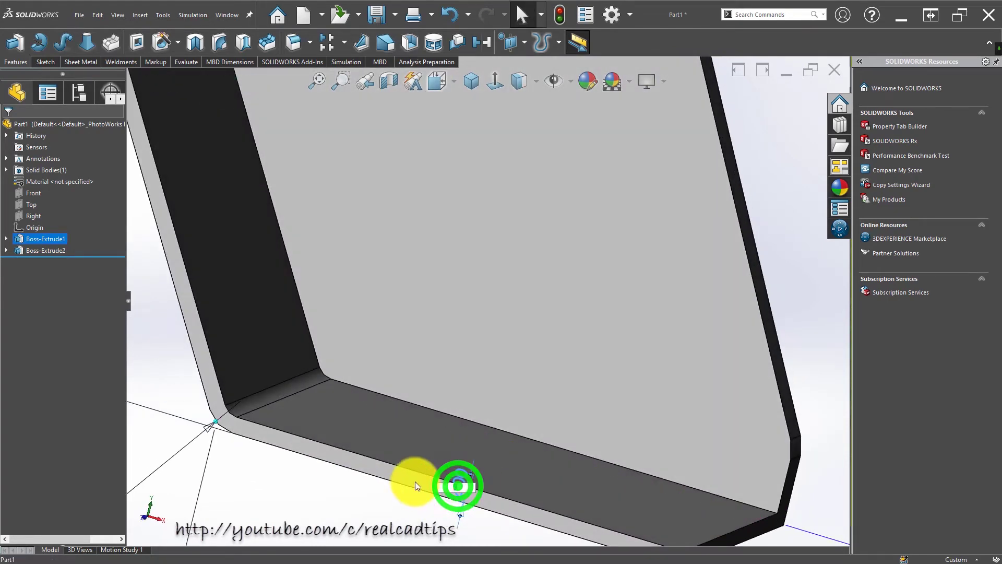
type("4")
key("Return")
scroll(457, 438, "up", 3)
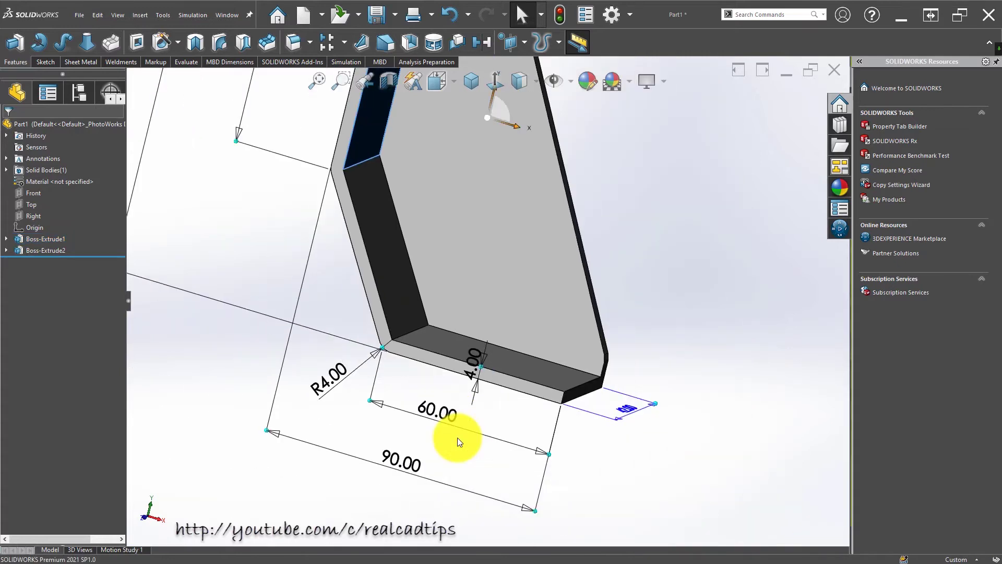
middle_click_drag(411, 379, 414, 287)
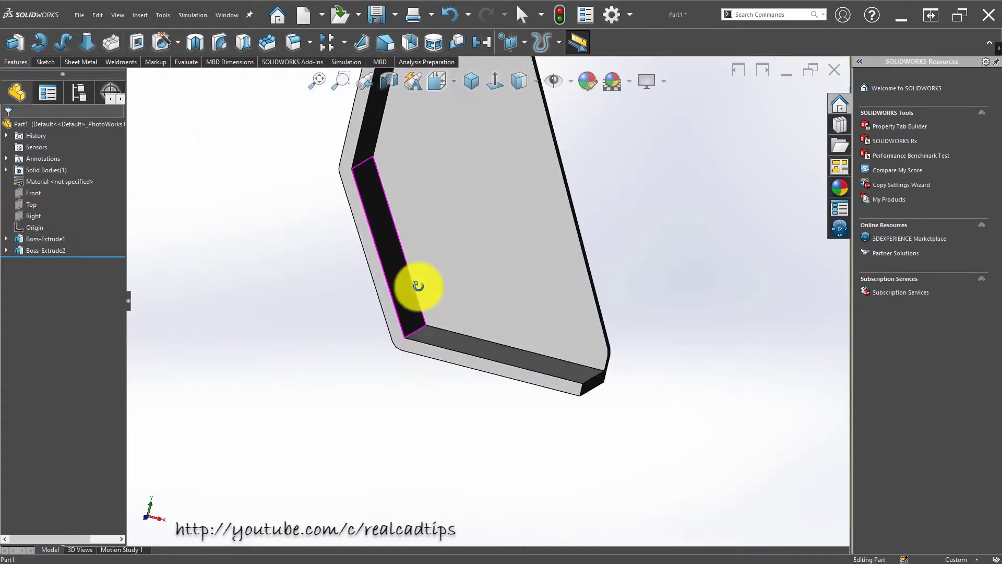
scroll(506, 178, "up", 3)
mouse_move(509, 177)
middle_mouse_down()
mouse_move(477, 241)
mouse_move(453, 231)
middle_mouse_up()
scroll(416, 333, "down", 3)
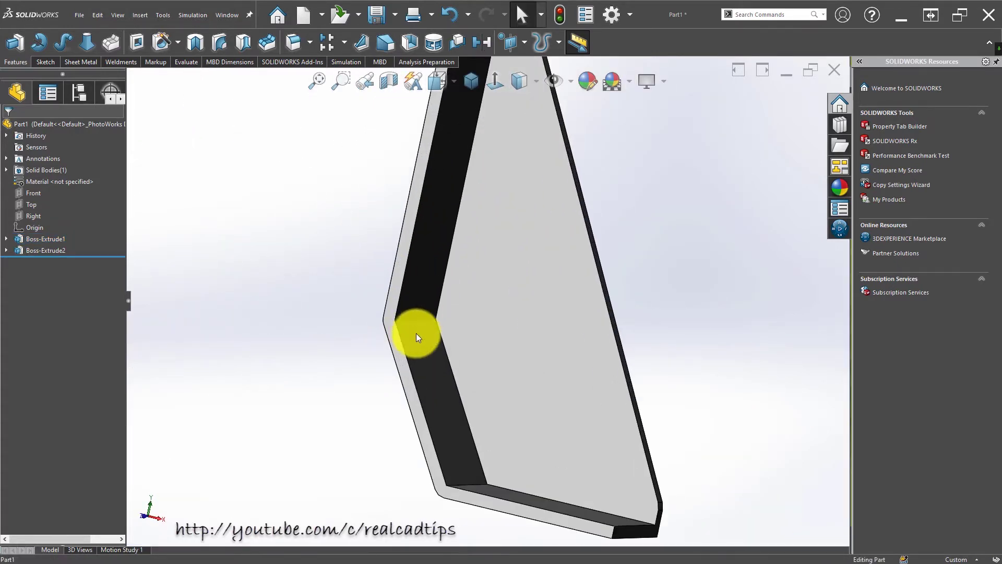
scroll(418, 321, "down", 3)
mouse_move(418, 320)
middle_mouse_down()
mouse_move(387, 311)
mouse_move(463, 309)
middle_mouse_up()
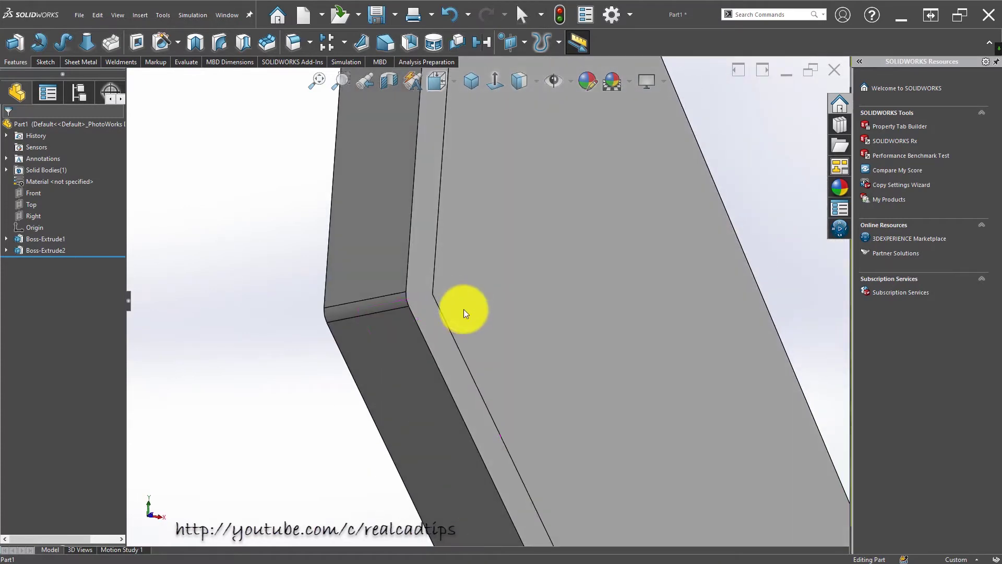
left_click(396, 303)
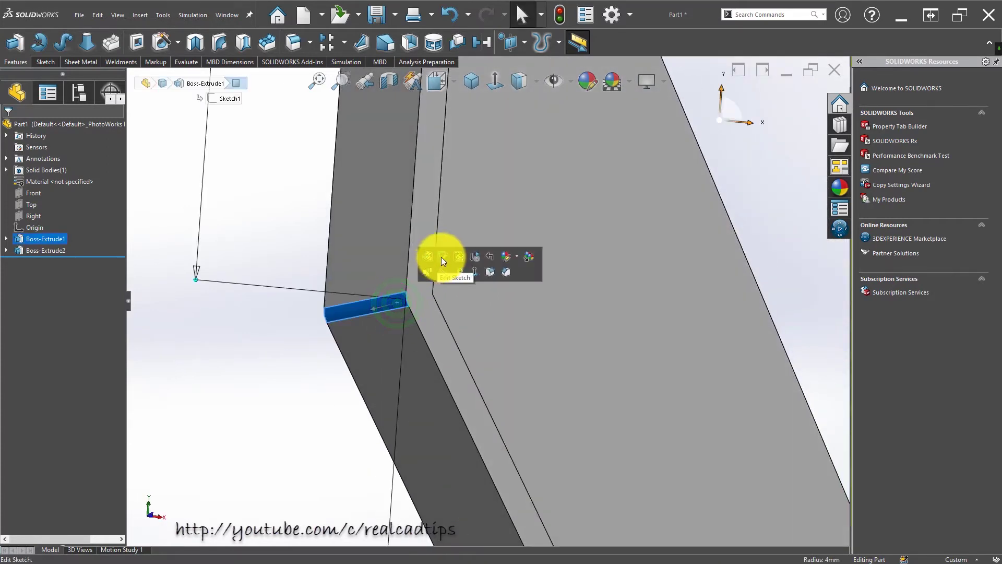
left_click(442, 256)
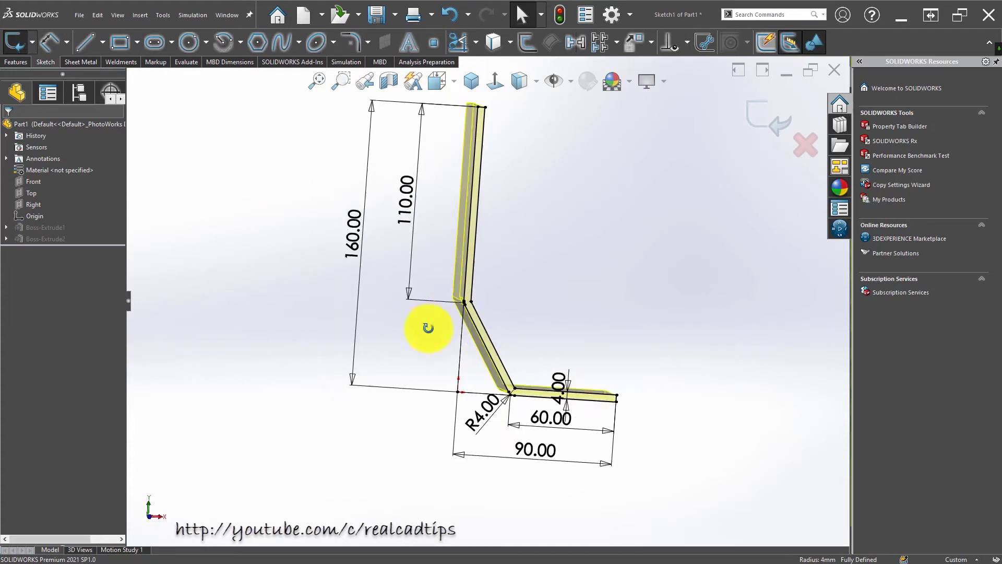
double_click(478, 416)
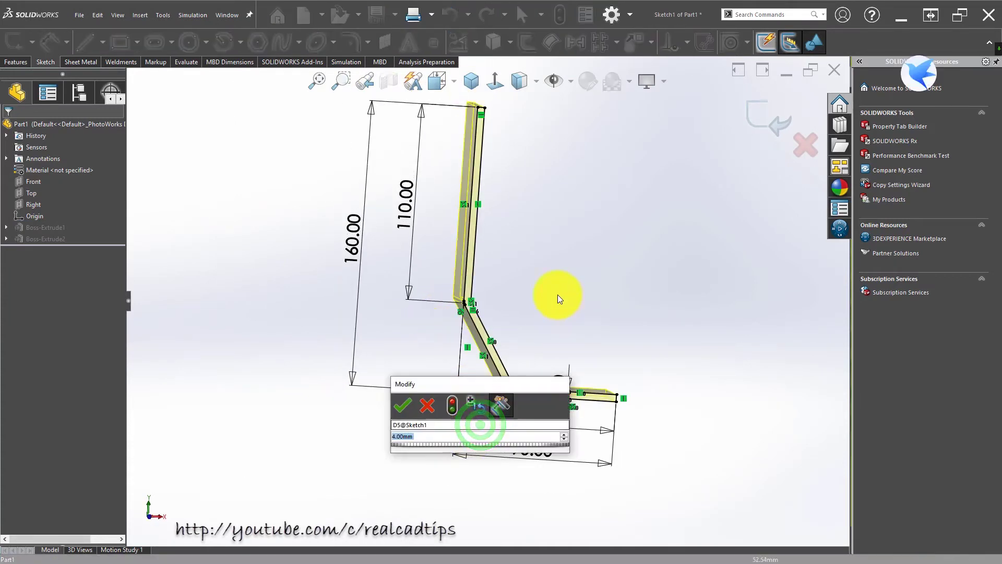
key("Return")
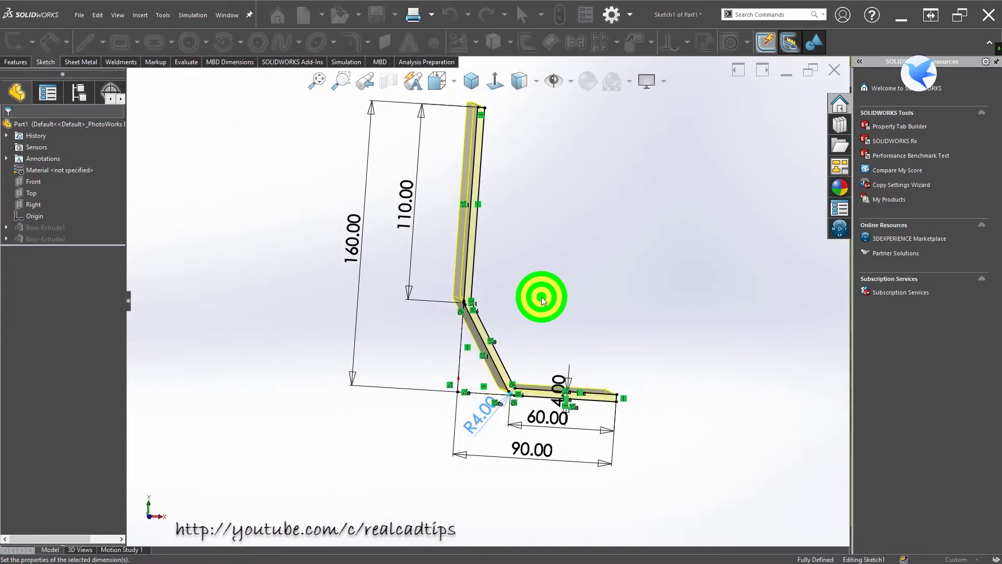
scroll(488, 303, "down", 4)
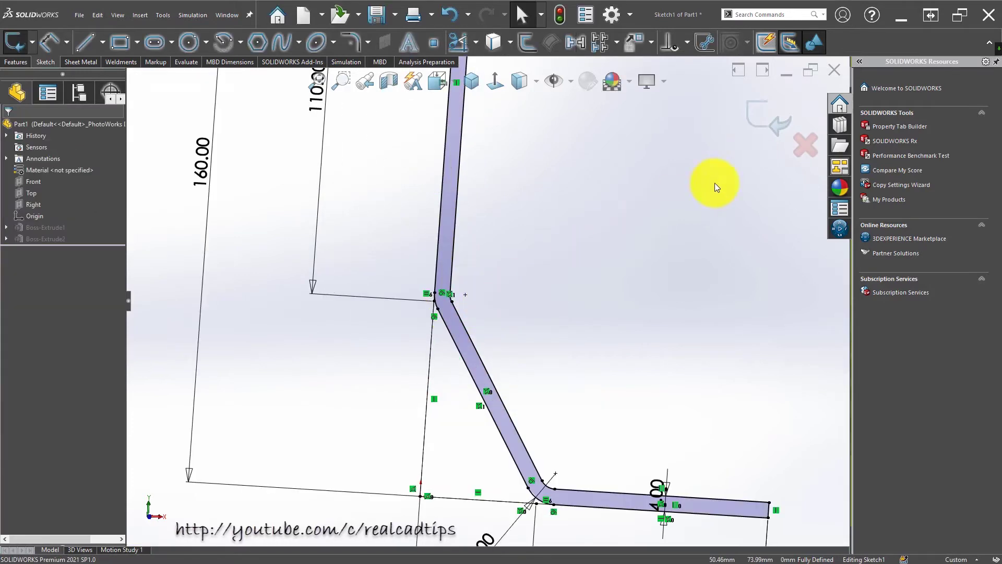
key("ctrl+b")
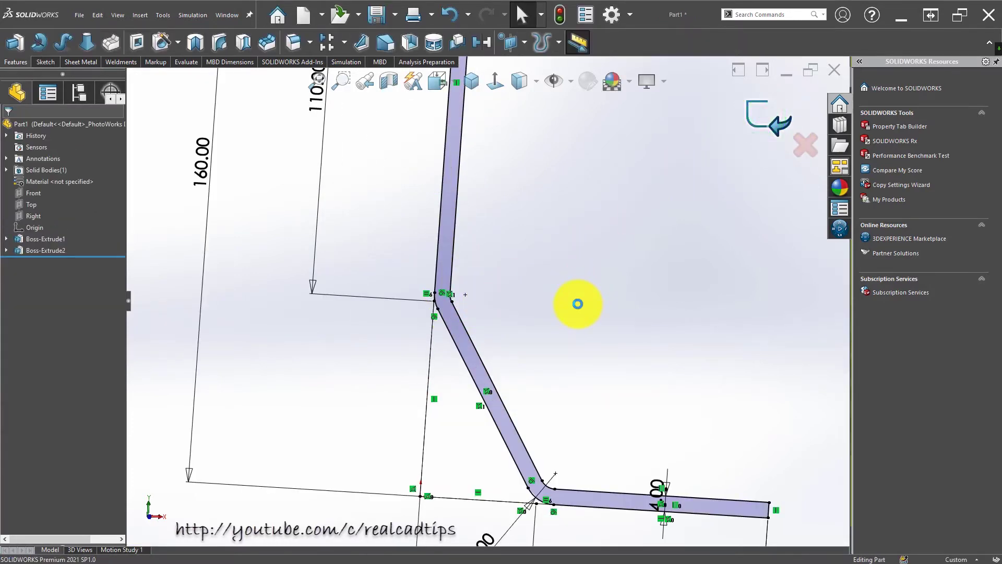
mouse_move(588, 277)
middle_mouse_down()
mouse_move(541, 297)
mouse_move(531, 336)
mouse_move(521, 262)
middle_mouse_up()
scroll(509, 218, "down", 3)
scroll(496, 209, "down", 2)
mouse_move(496, 209)
middle_mouse_down()
mouse_move(488, 286)
mouse_move(496, 259)
middle_mouse_up()
scroll(444, 509, "down", 3)
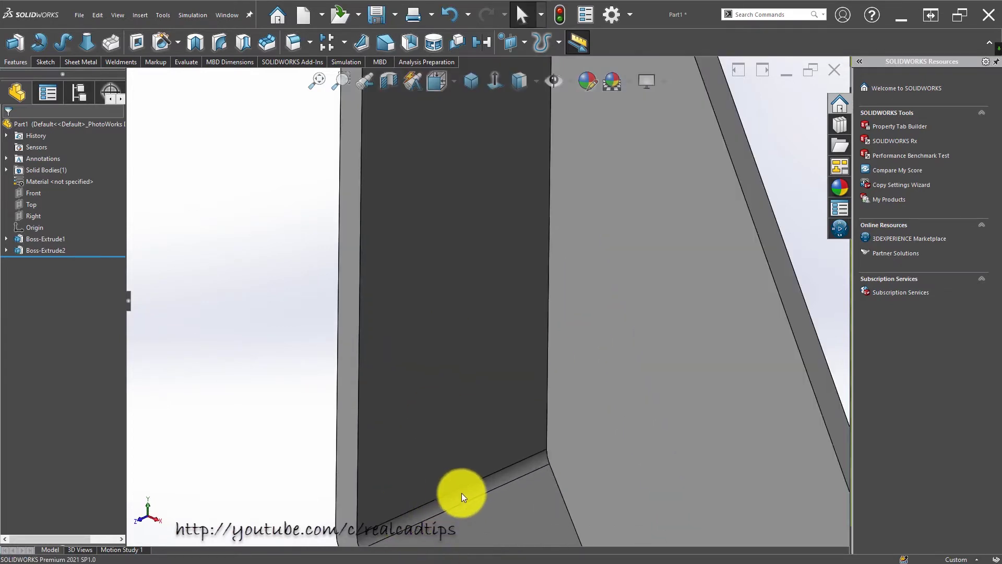
left_click(462, 493)
scroll(608, 340, "up", 3)
left_click(667, 223)
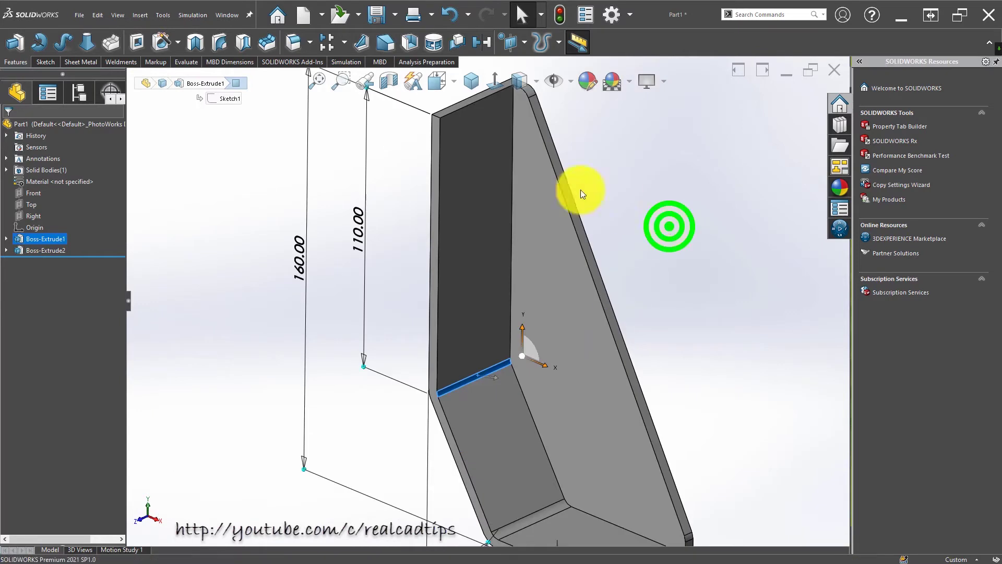
- Round the bracket's inner bend edge chain with a 4 mm fillet (Fillet1)
left_click(305, 39)
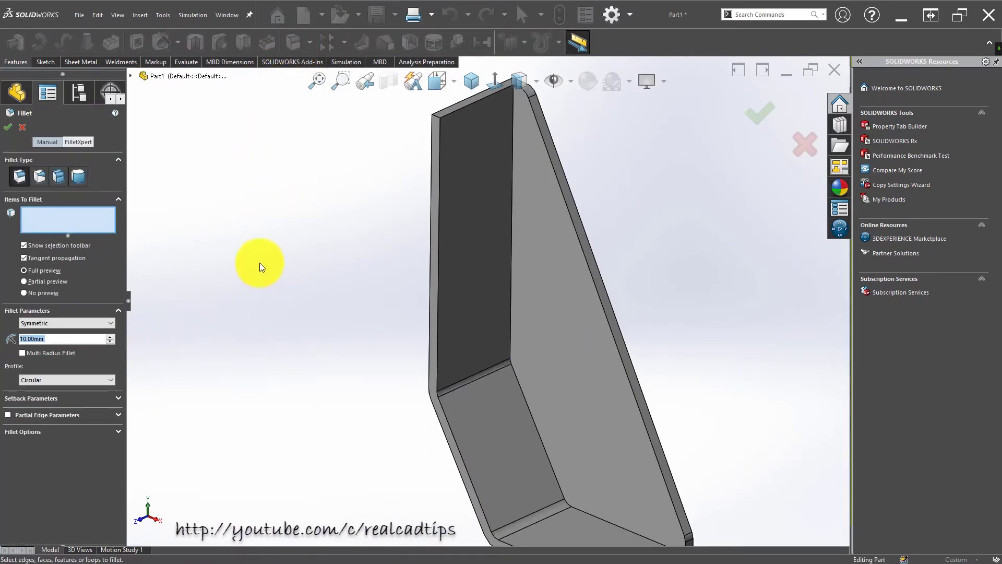
type("4")
key("Return")
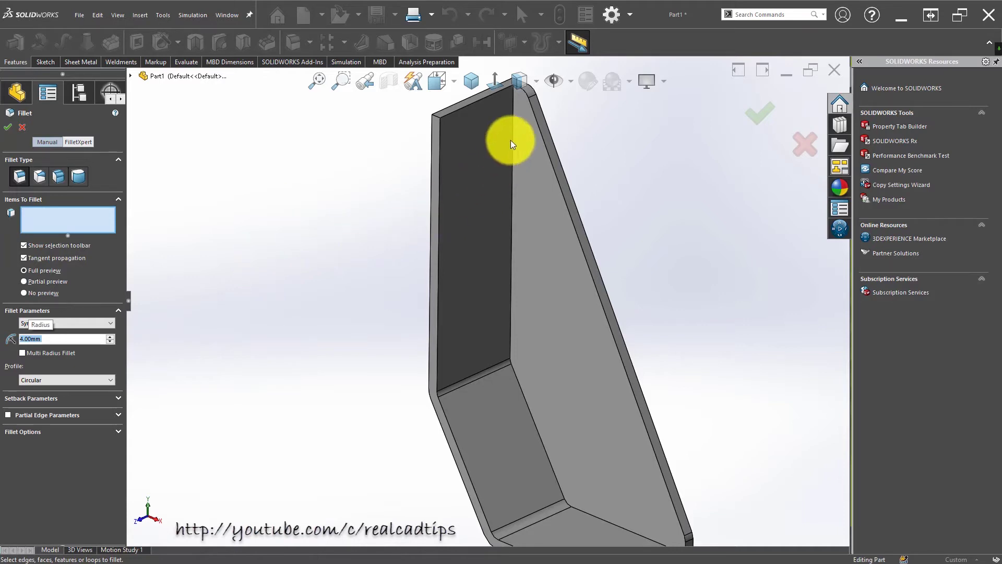
left_click(512, 140)
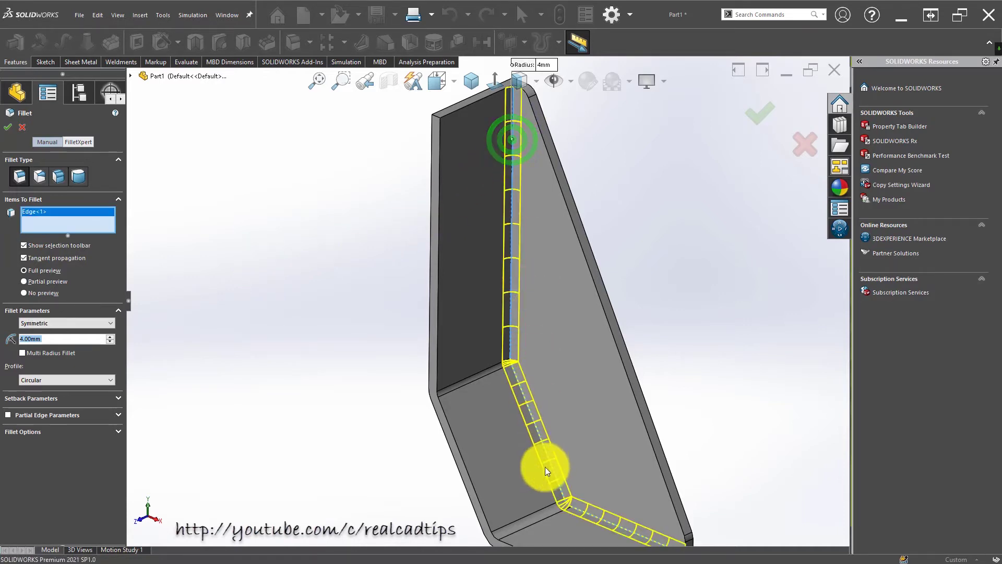
scroll(545, 466, "up", 3)
left_click(763, 116)
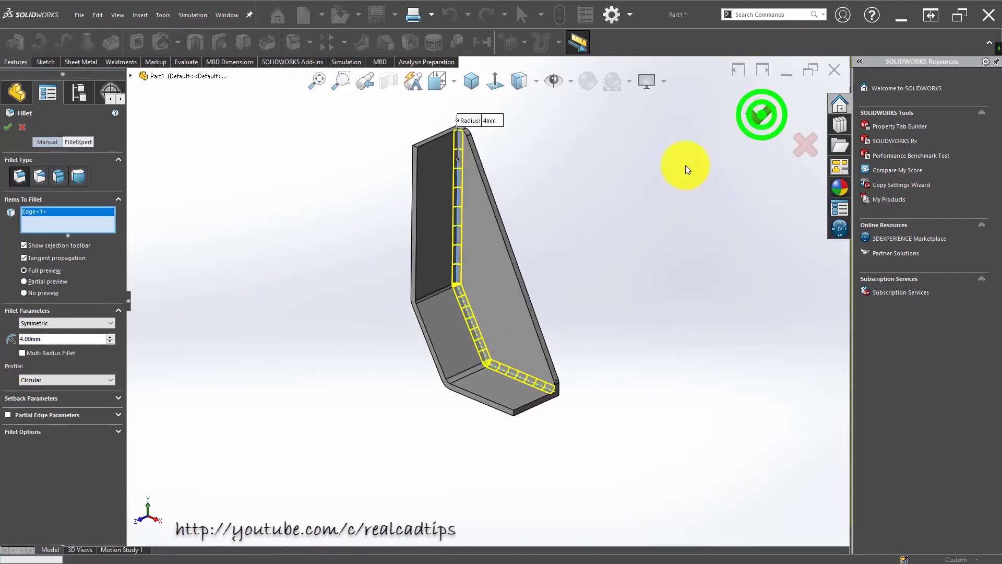
mouse_move(586, 246)
middle_mouse_down()
mouse_move(443, 236)
mouse_move(371, 206)
mouse_move(456, 320)
mouse_move(511, 428)
middle_mouse_up()
scroll(472, 361, "down", 3)
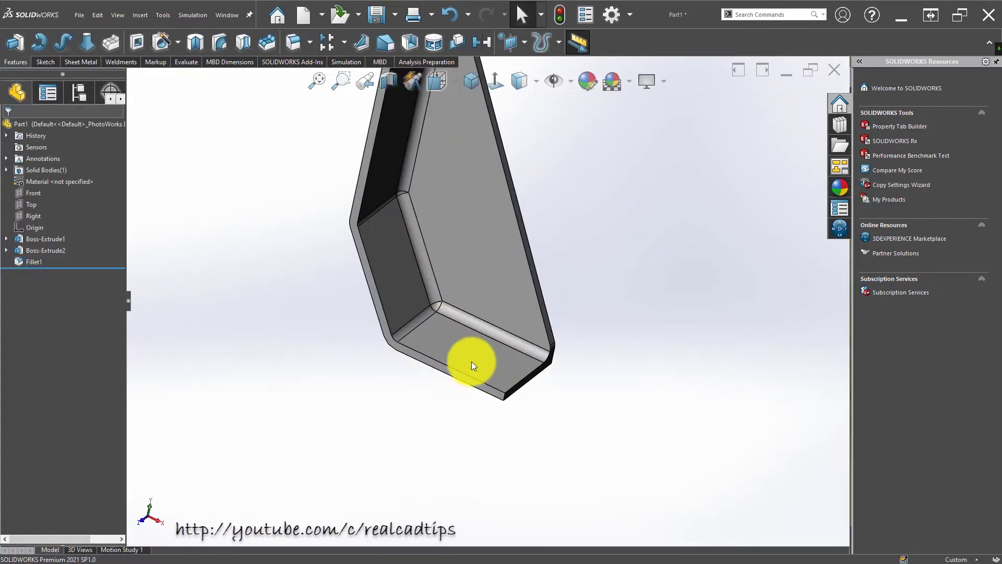
mouse_move(471, 361)
middle_mouse_down()
mouse_move(514, 16)
mouse_move(472, 362)
middle_mouse_up()
- Orbit and fit the part to inspect the base leg and outer bend edges
left_click(480, 366)
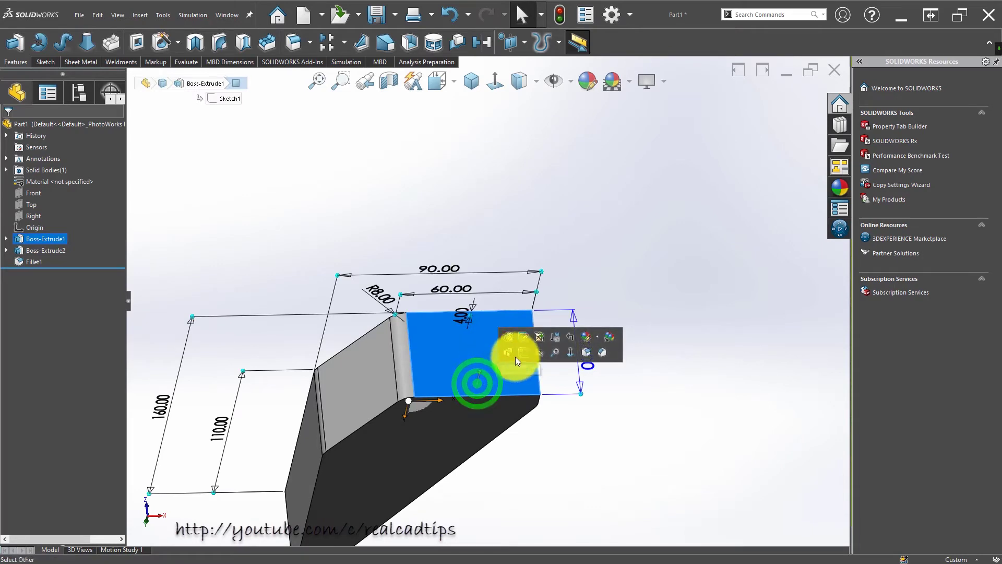
mouse_move(536, 481)
middle_mouse_down()
mouse_move(519, 262)
mouse_move(525, 175)
mouse_move(378, 312)
mouse_move(380, 331)
mouse_move(432, 279)
mouse_move(186, 494)
mouse_move(273, 408)
mouse_move(518, 351)
mouse_move(543, 329)
middle_mouse_up()
left_click(532, 318)
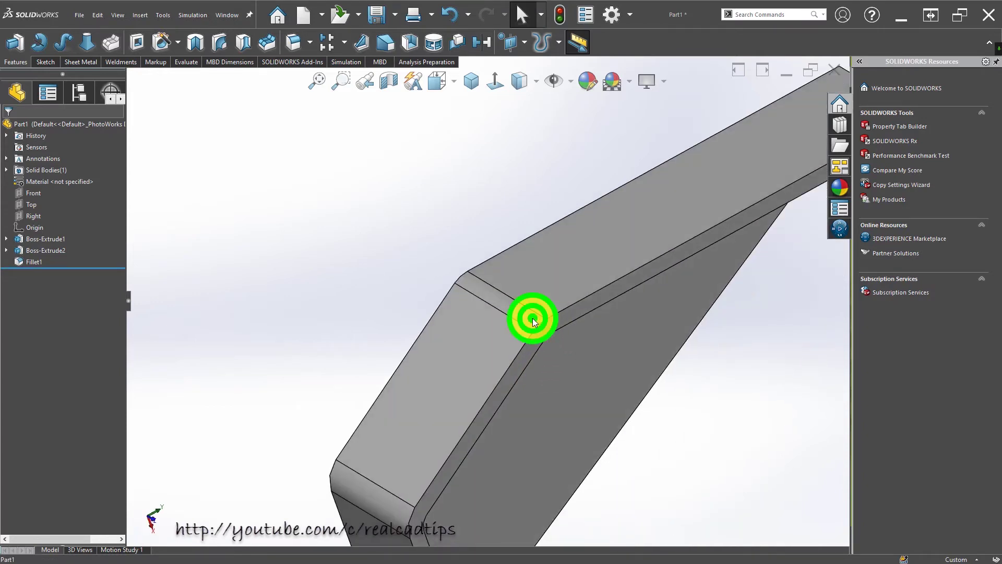
key("f")
left_click(369, 145)
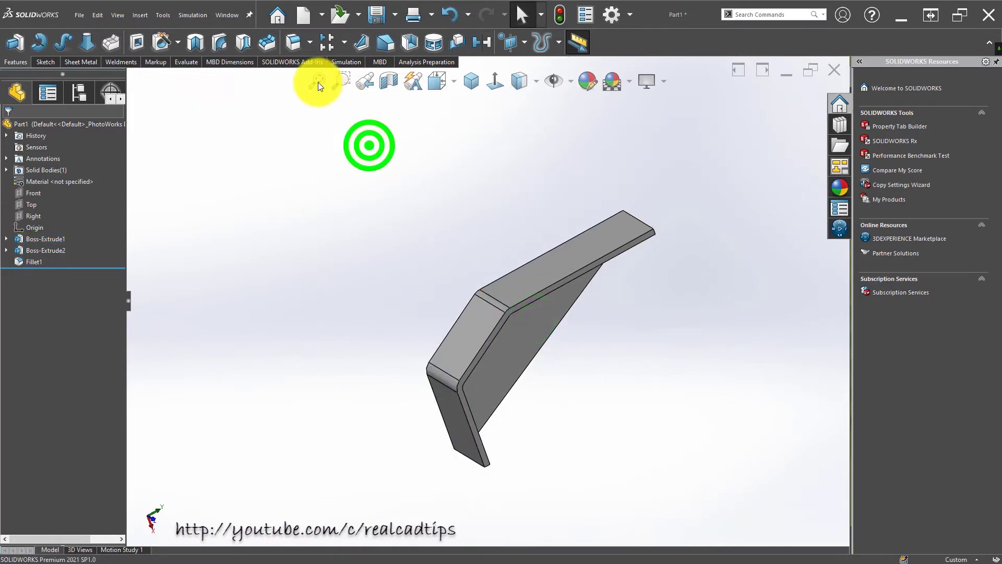
- Fillet the long outer edge along the bend with an 8 mm radius as Fillet2
left_click(298, 50)
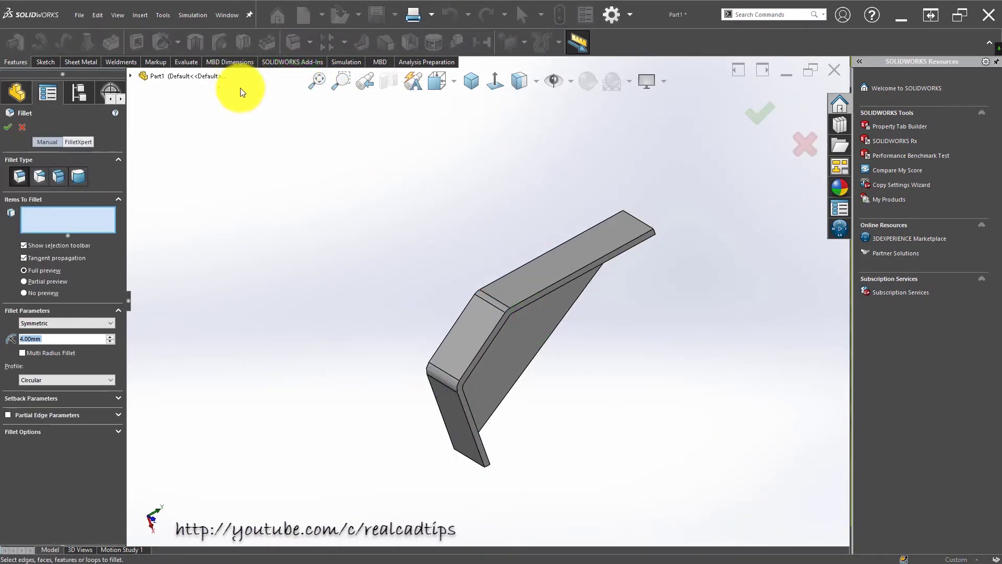
type("8")
key("Return")
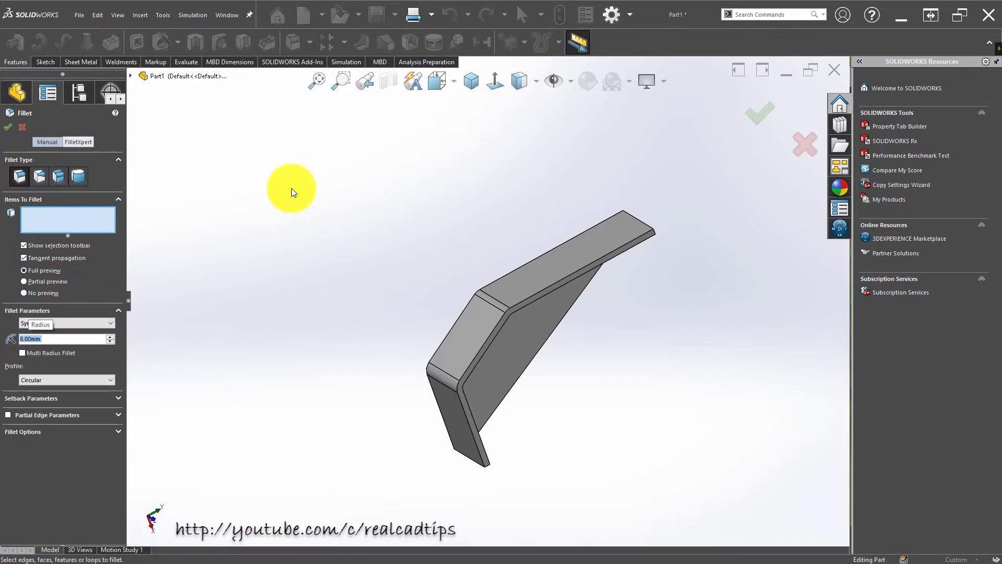
mouse_move(504, 290)
middle_mouse_down()
mouse_move(627, 313)
mouse_move(593, 309)
mouse_move(550, 281)
middle_mouse_up()
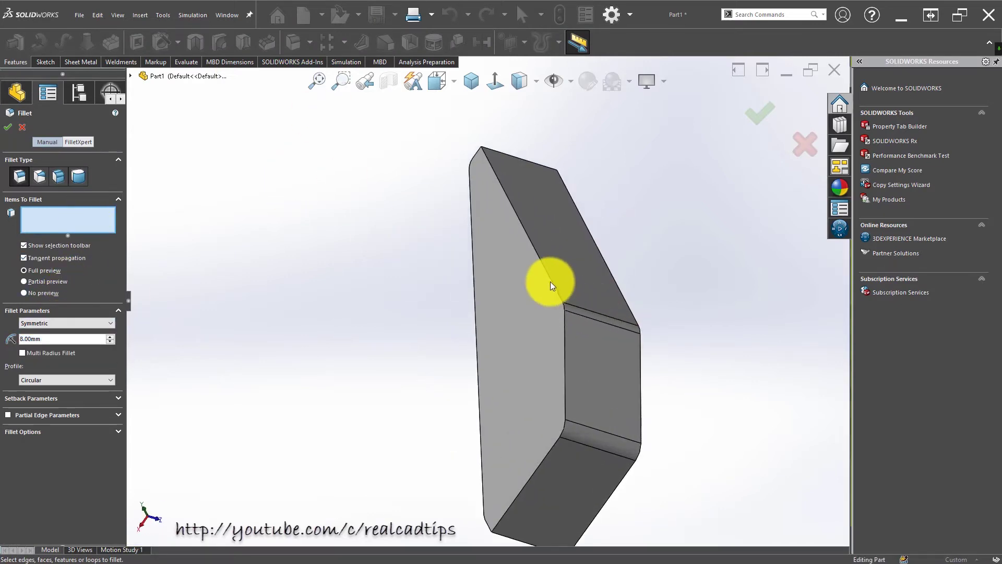
left_click(551, 279)
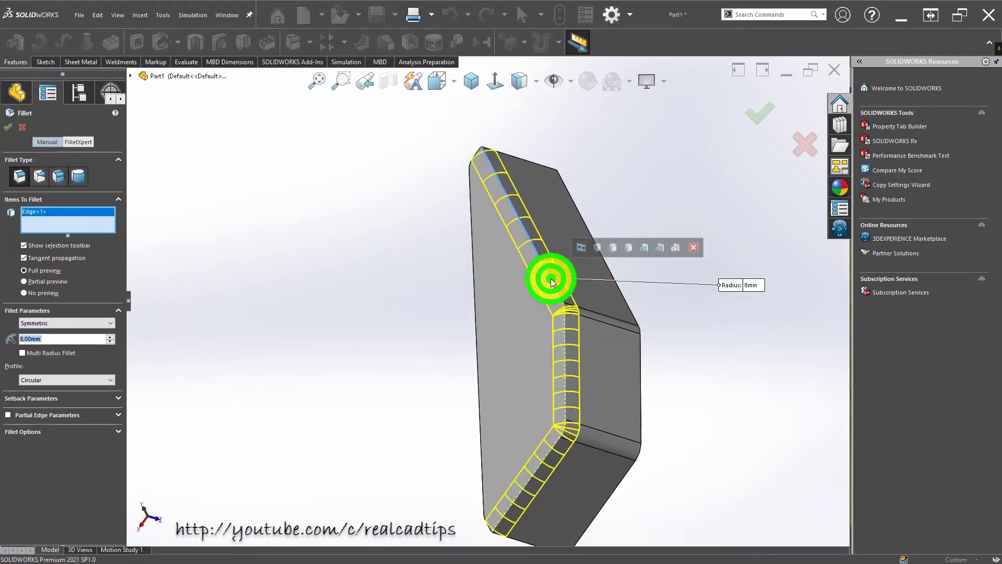
left_click(758, 104)
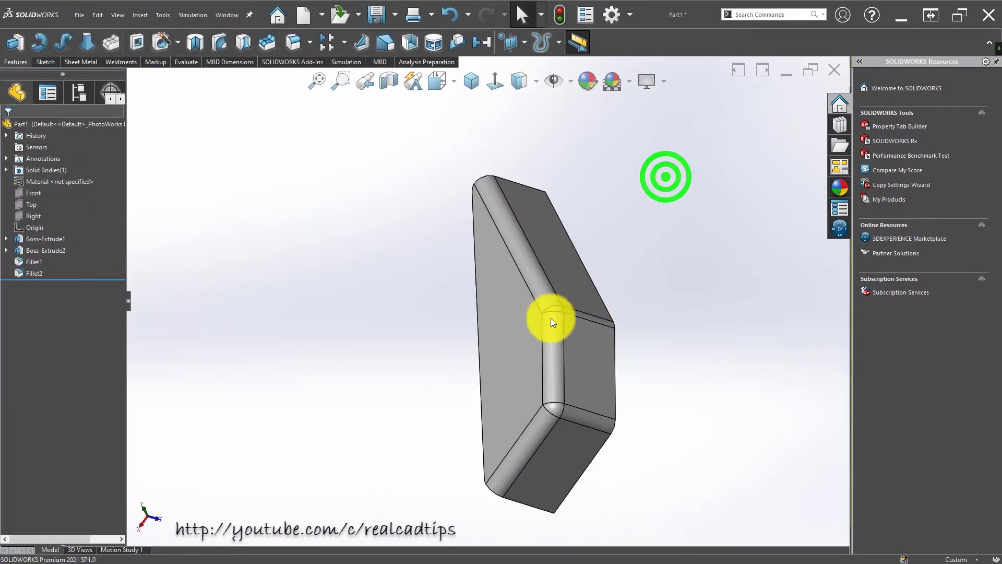
mouse_move(550, 318)
middle_mouse_down()
mouse_move(742, 314)
mouse_move(588, 436)
mouse_move(510, 420)
mouse_move(537, 385)
mouse_move(547, 346)
middle_mouse_up()
- Start a sketch on the lower flange's bottom face and draw a straight slot
left_click(546, 368)
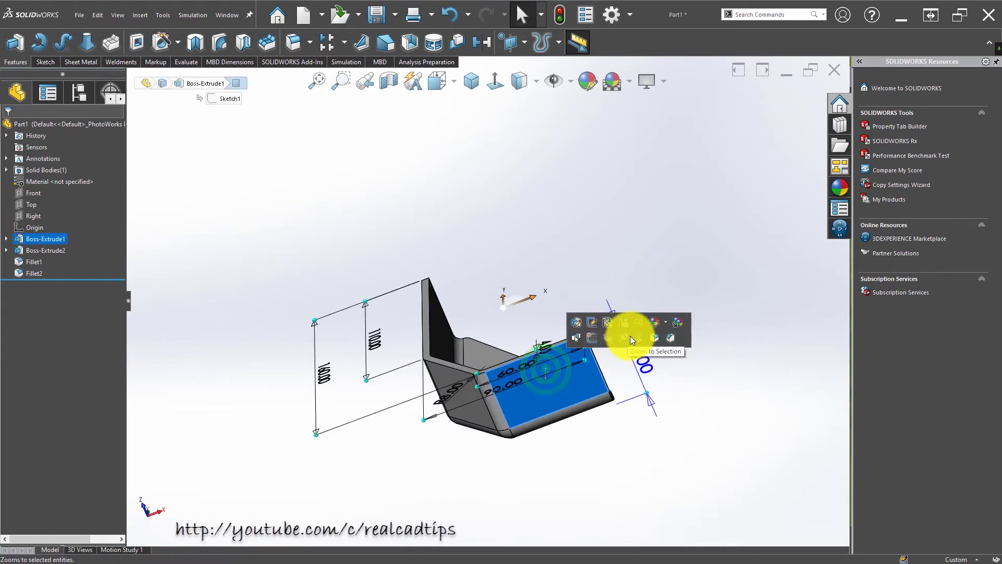
left_click(589, 337)
left_click(495, 78)
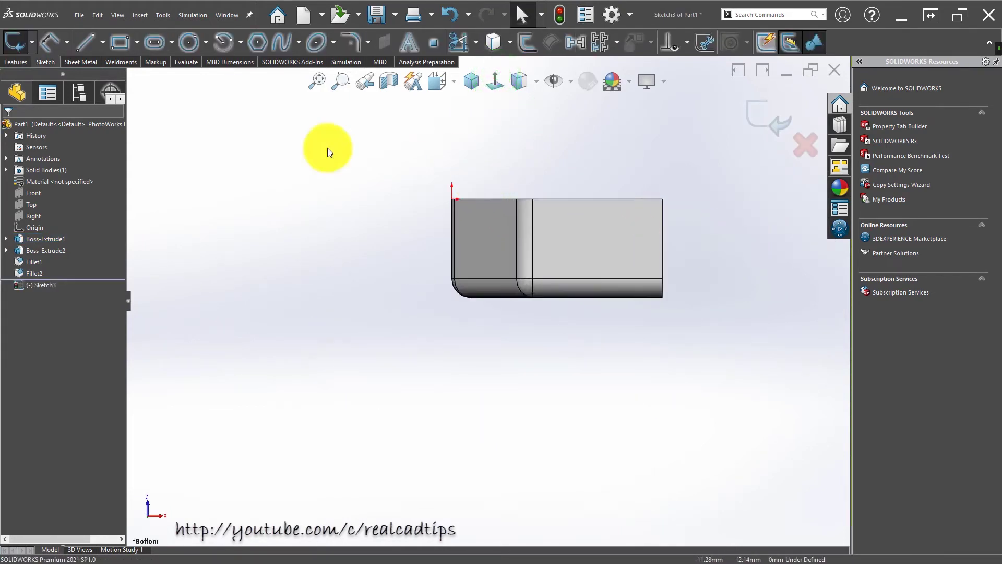
left_click(158, 53)
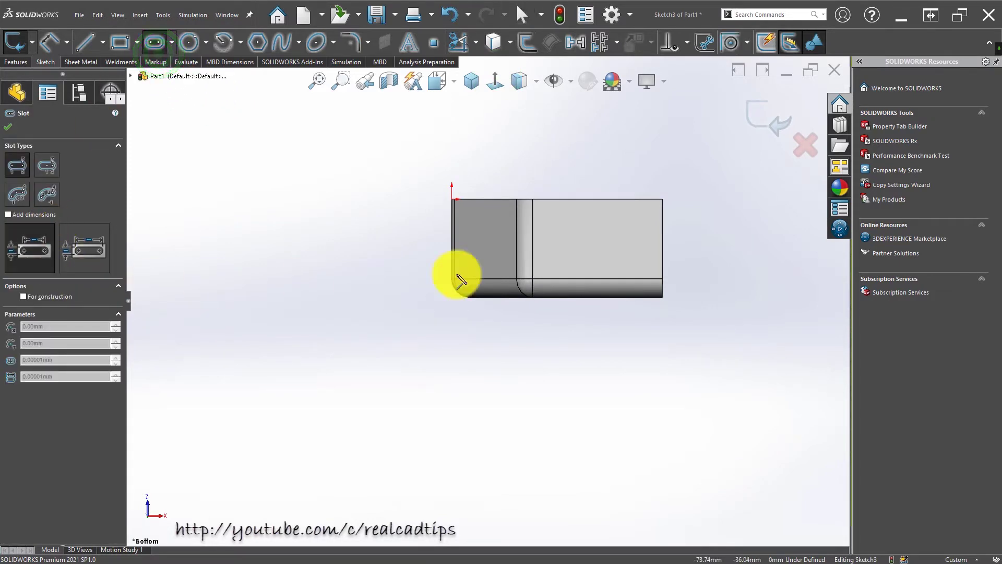
left_click(561, 237)
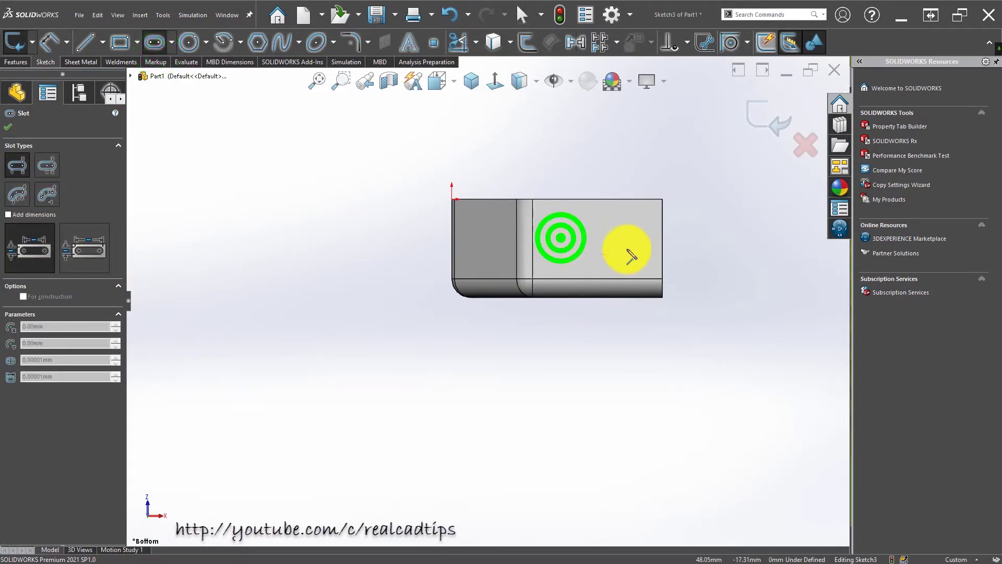
left_click(641, 235)
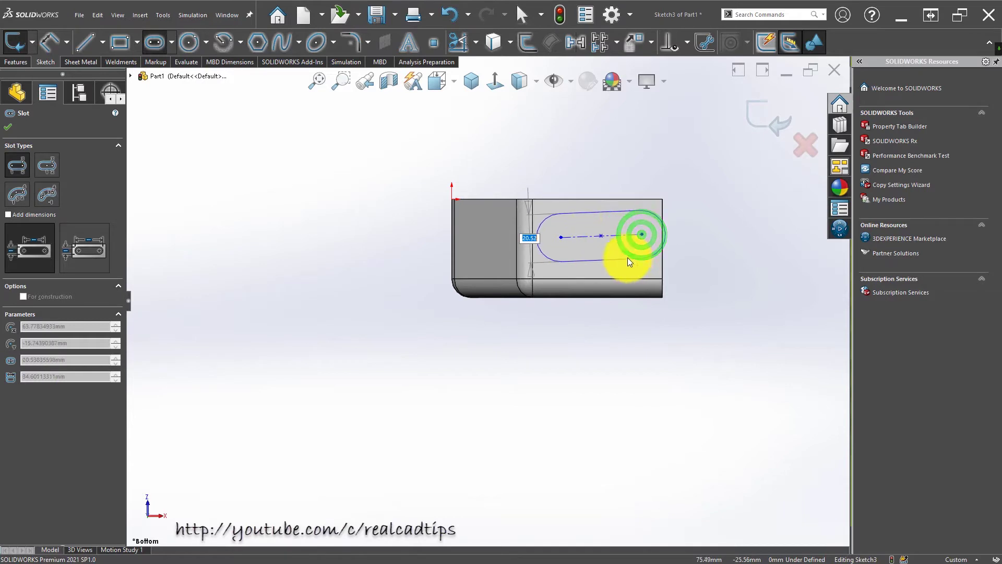
left_click(621, 255)
key("Escape")
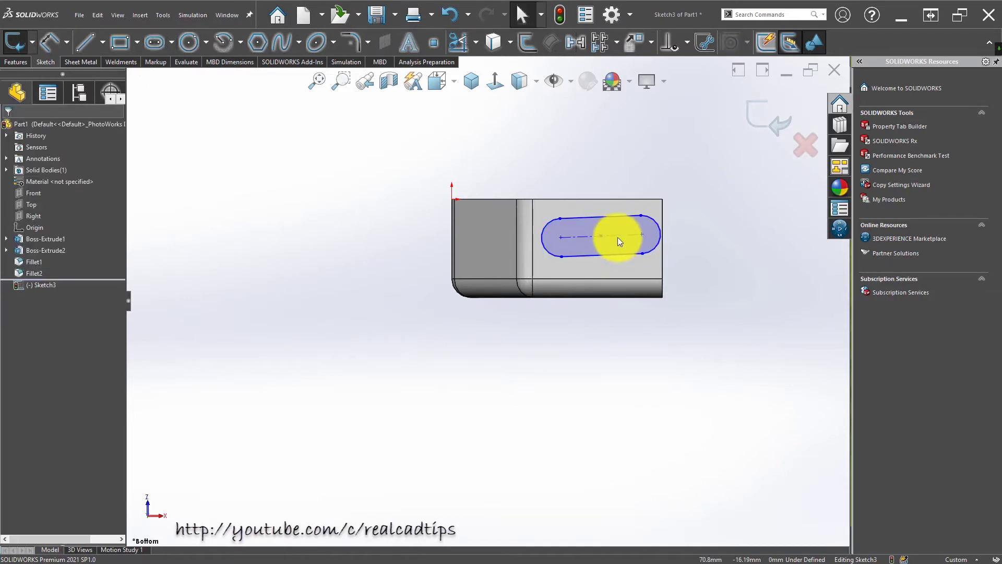
left_click(621, 238)
left_click(664, 186)
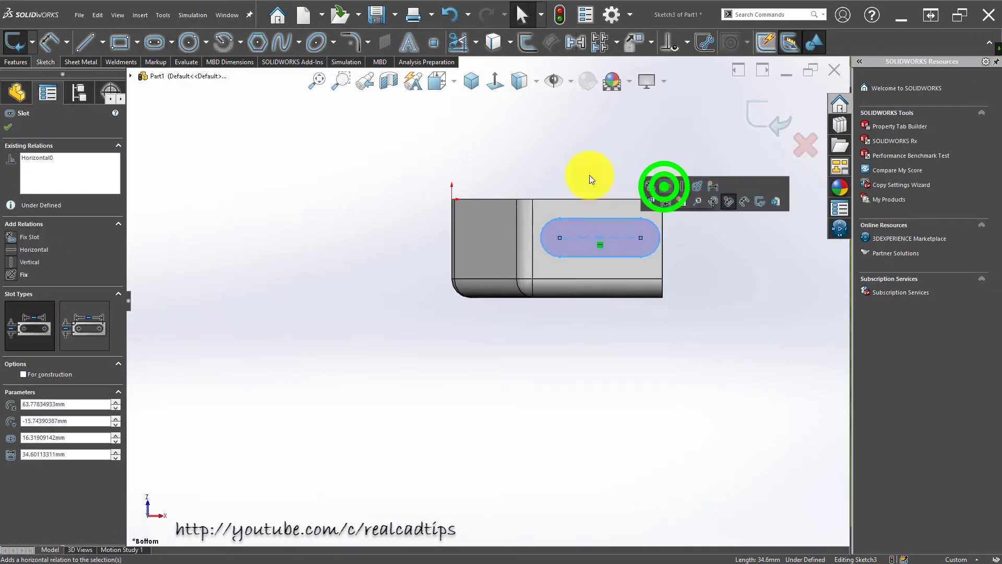
left_click(563, 149)
- Dimension the slot 13 mm from the part's right edge and 30 mm long
key("d")
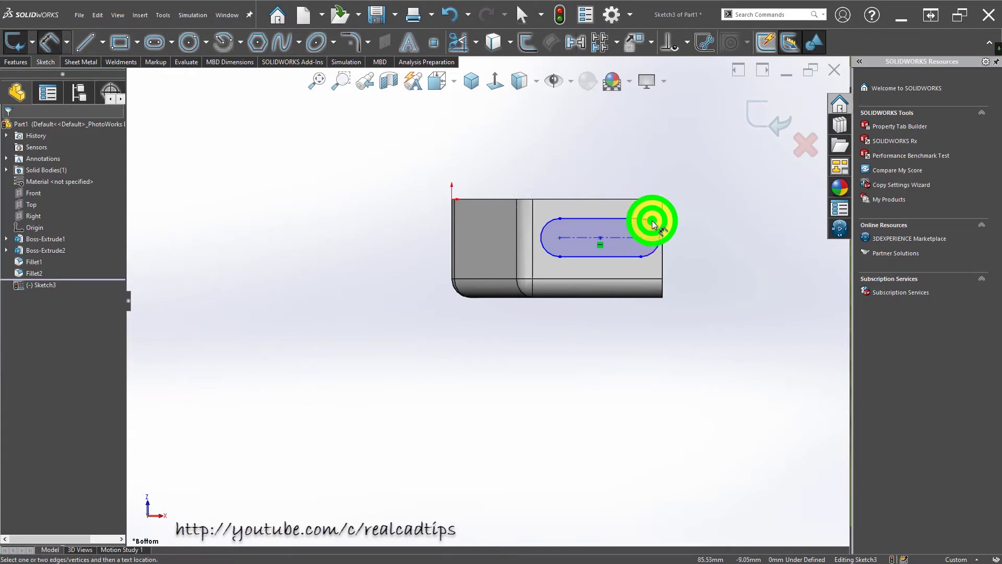
left_click(652, 223)
left_click(663, 219)
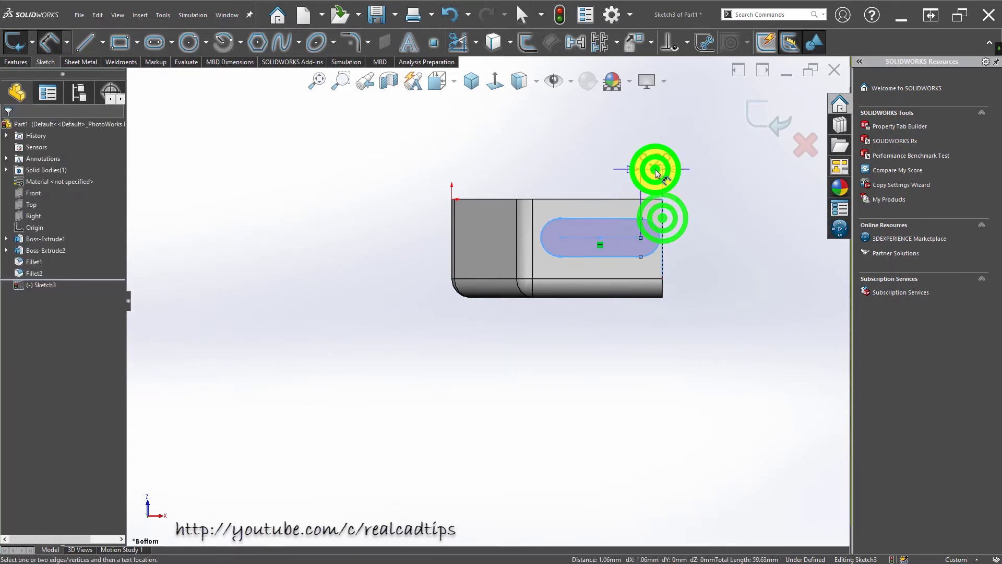
left_click(655, 166)
type("13")
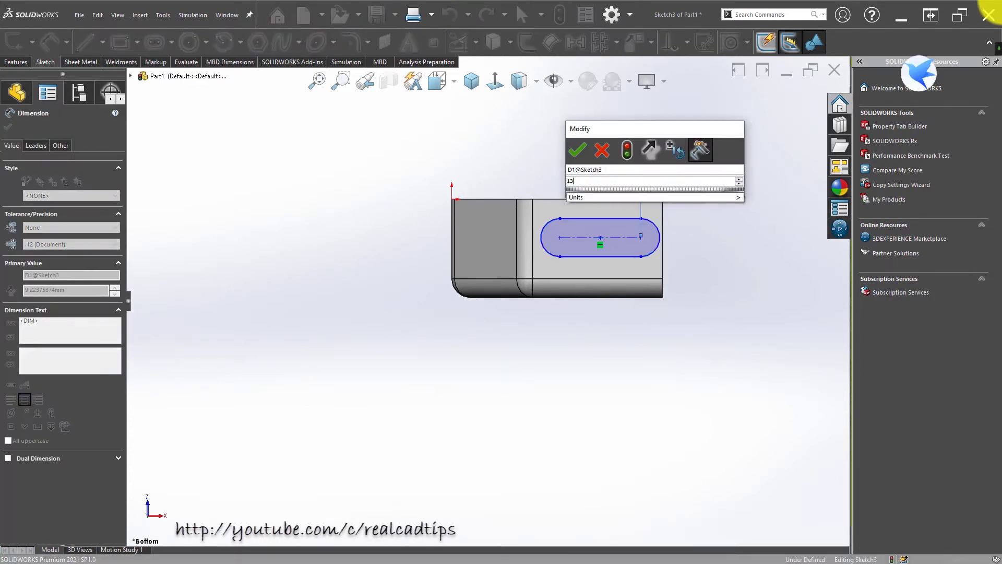
key("Return")
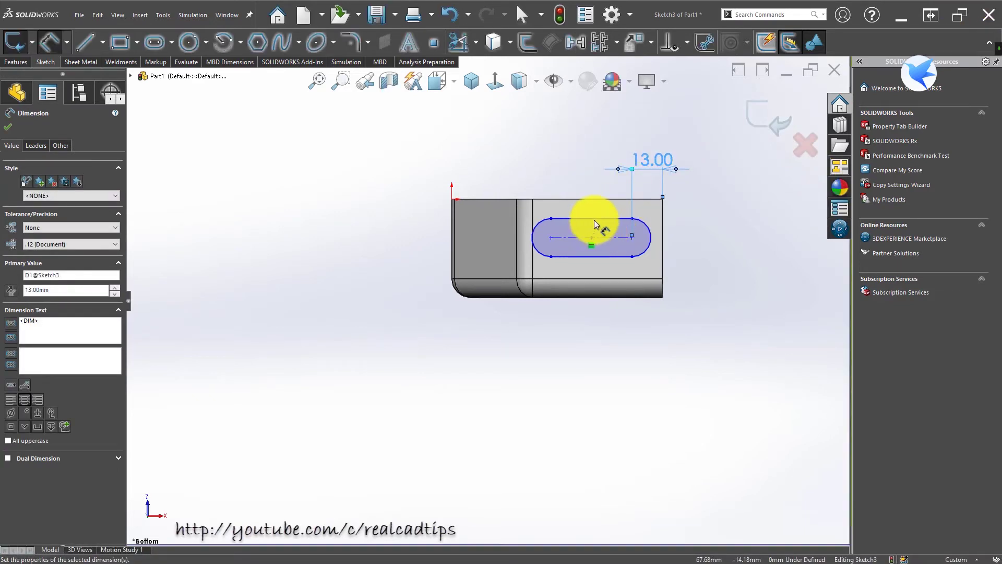
left_click(595, 223)
left_click(585, 174)
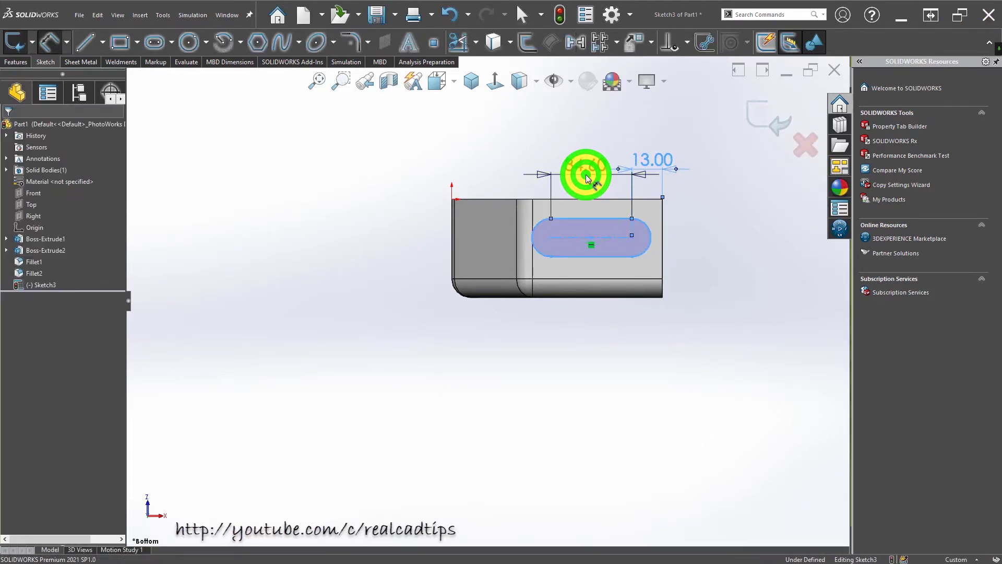
type("30")
key("Return")
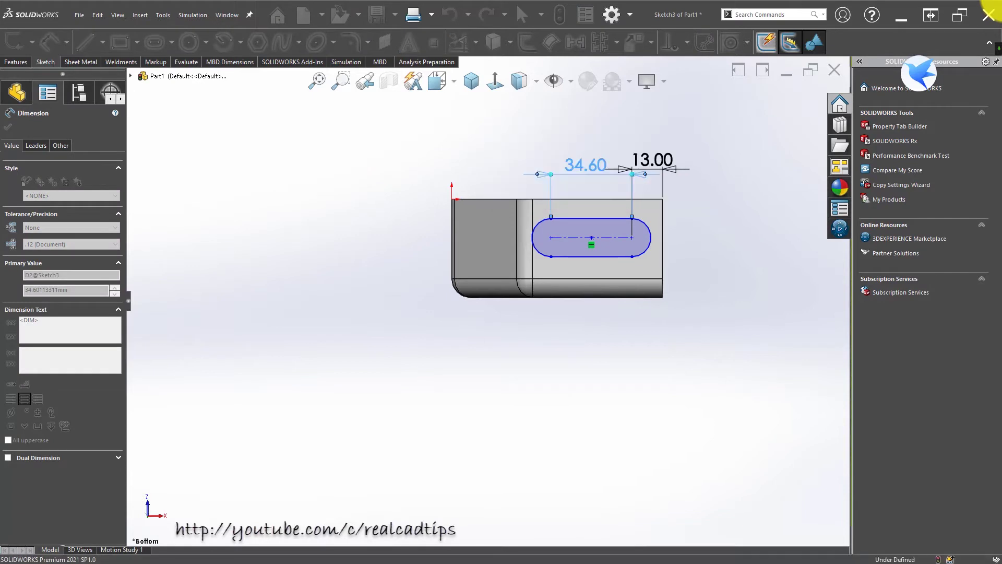
- Dimension the slot width to 9 mm
left_click(652, 407)
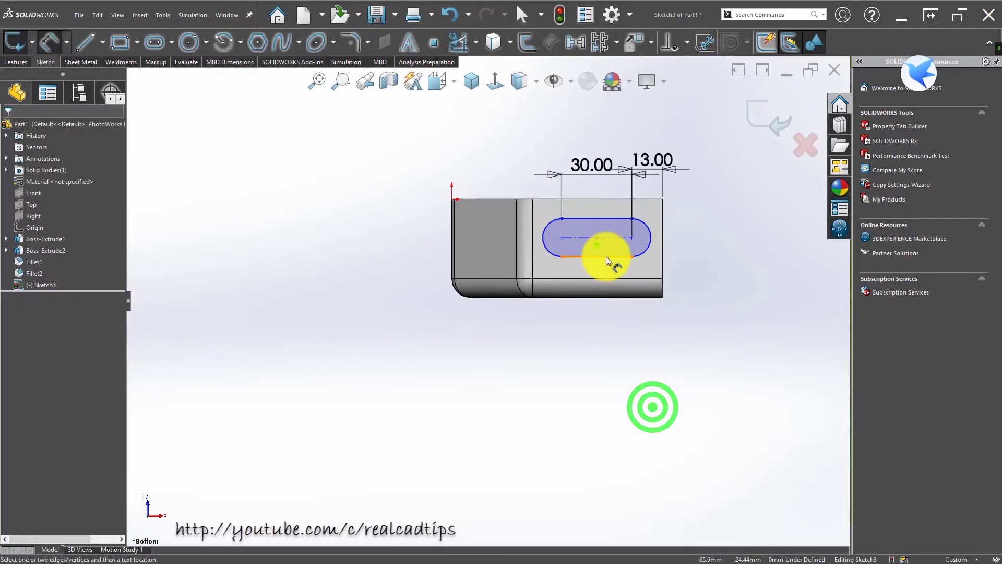
left_click(606, 256)
left_click(616, 217)
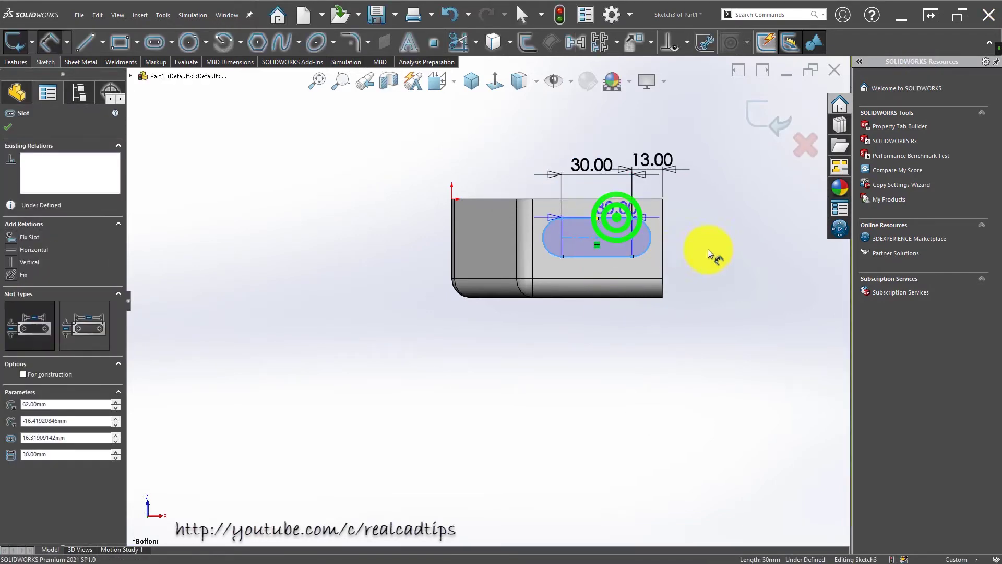
left_click(712, 242)
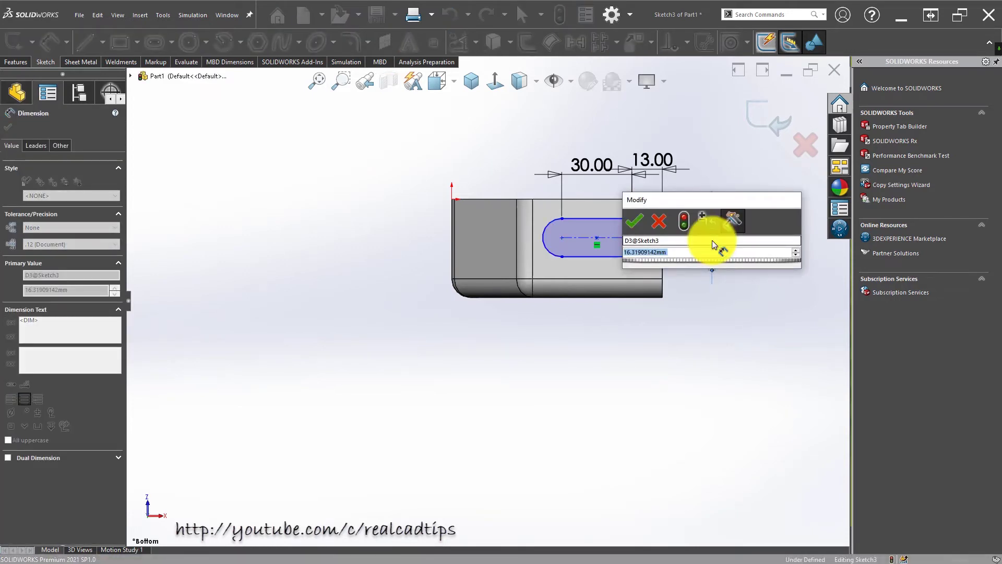
type("9")
key("Return")
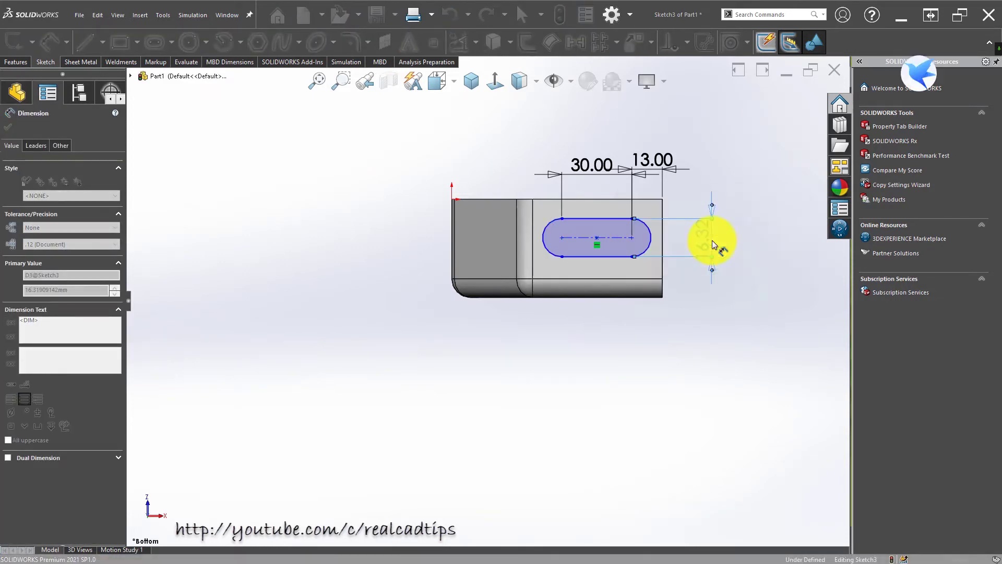
left_click(624, 363)
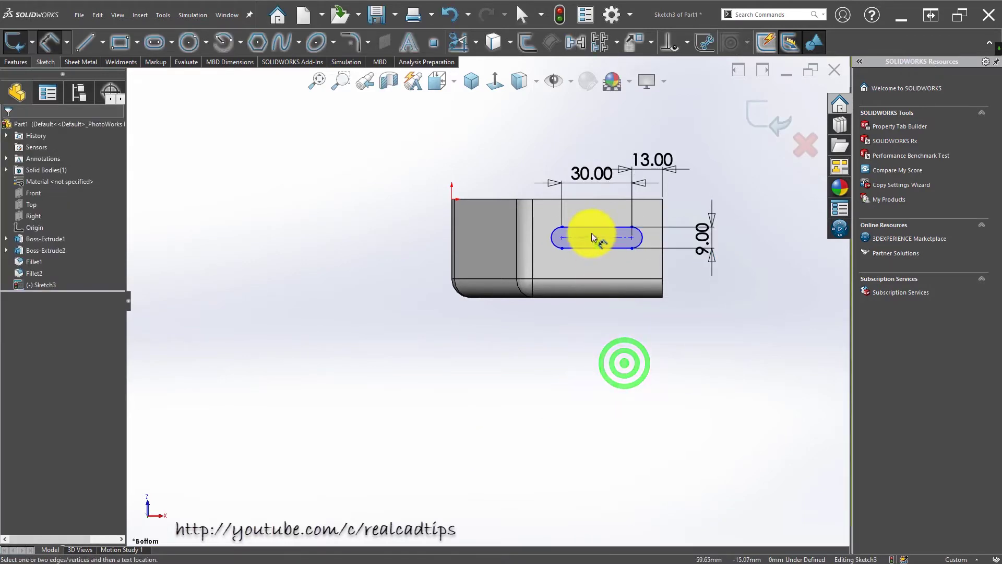
scroll(591, 233, "down", 2)
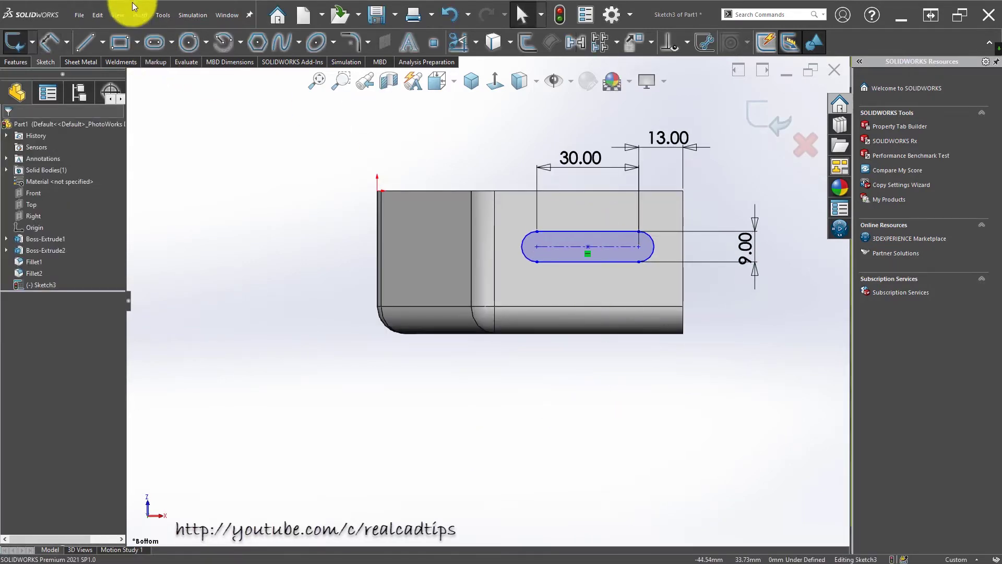
- Draw a vertical centerline along the right edge and a horizontal centerline from the slot's arc centre
left_click(108, 74)
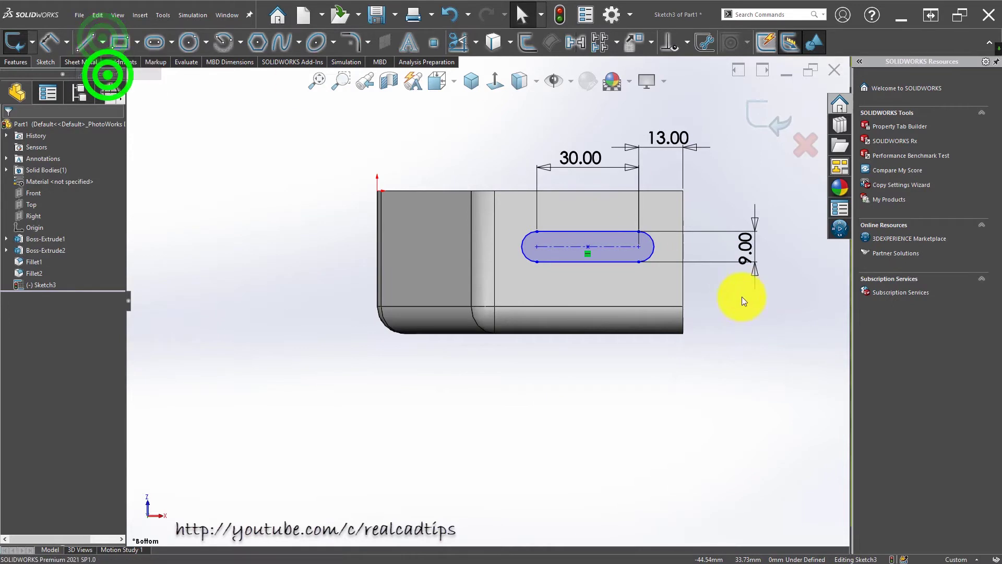
left_click(647, 247)
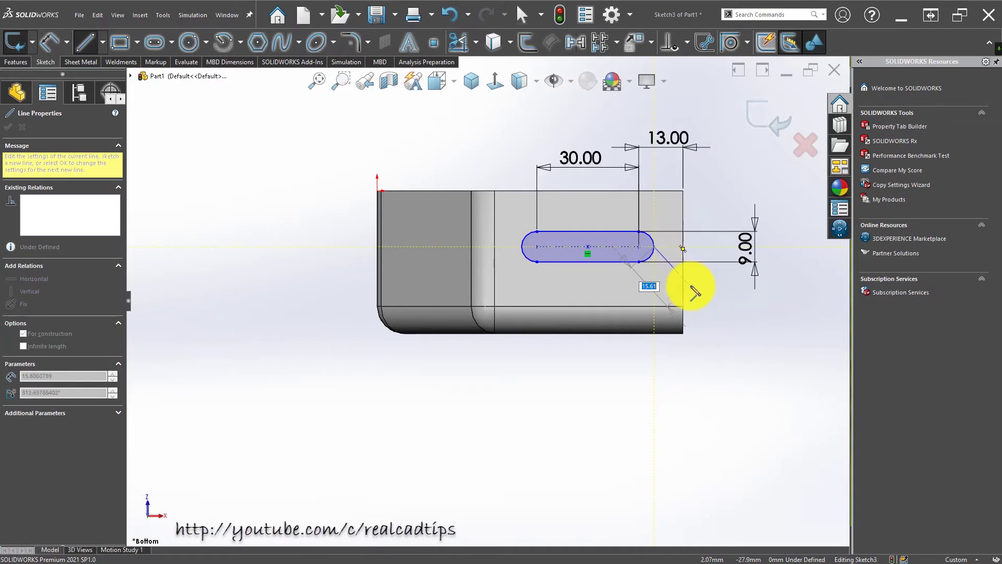
key("Escape")
key("Escape")
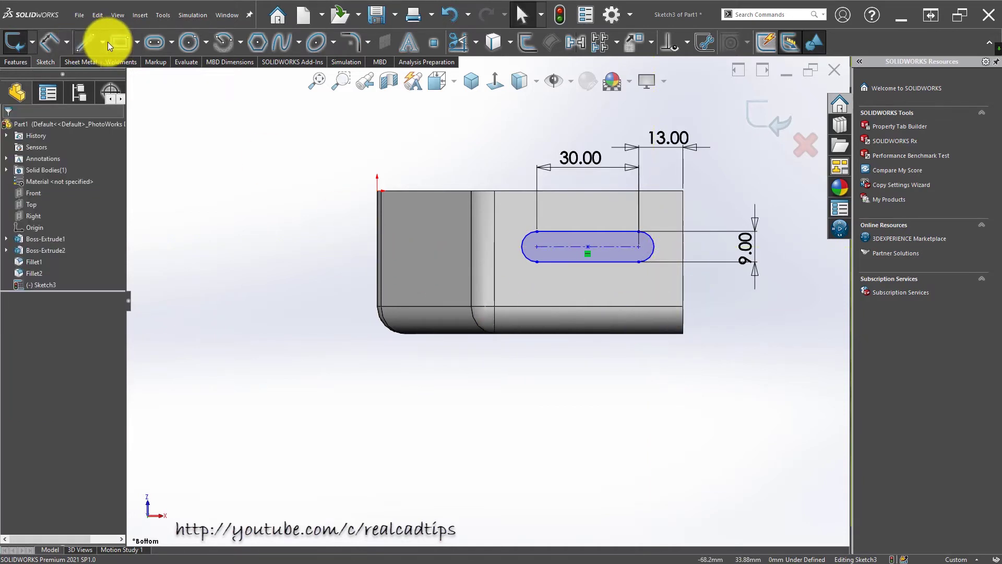
left_click(107, 43)
left_click(109, 77)
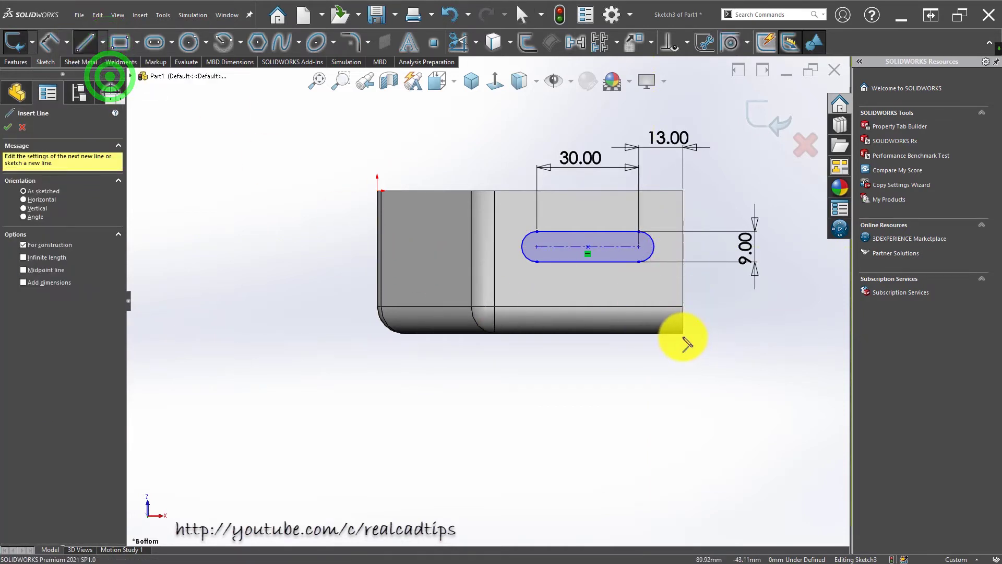
left_click(683, 334)
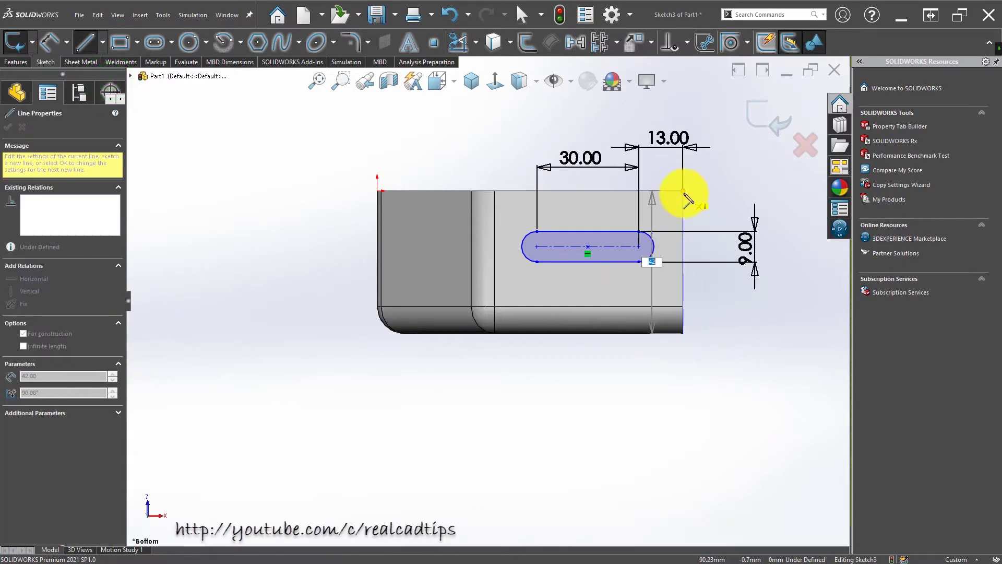
double_click(684, 194)
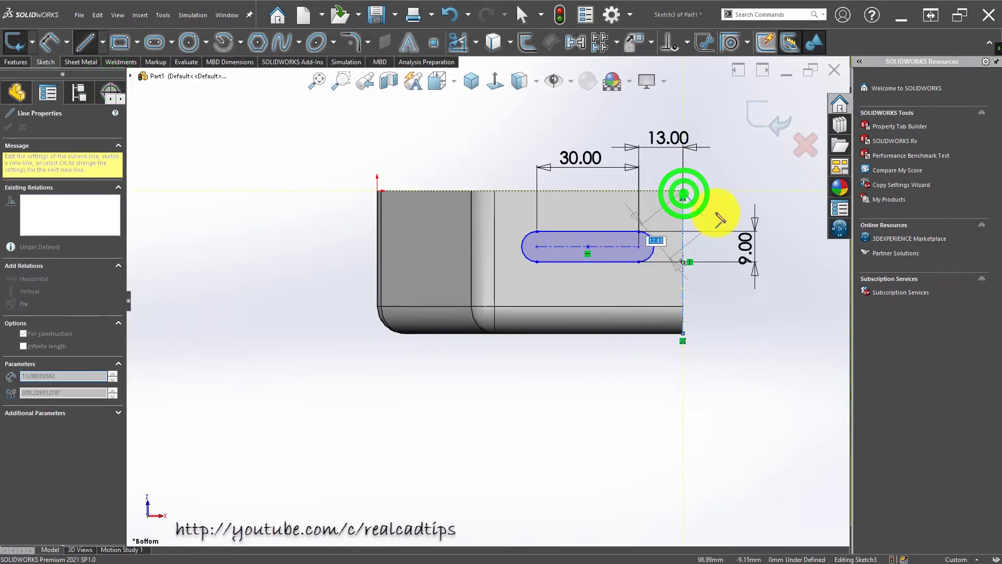
left_click(640, 248)
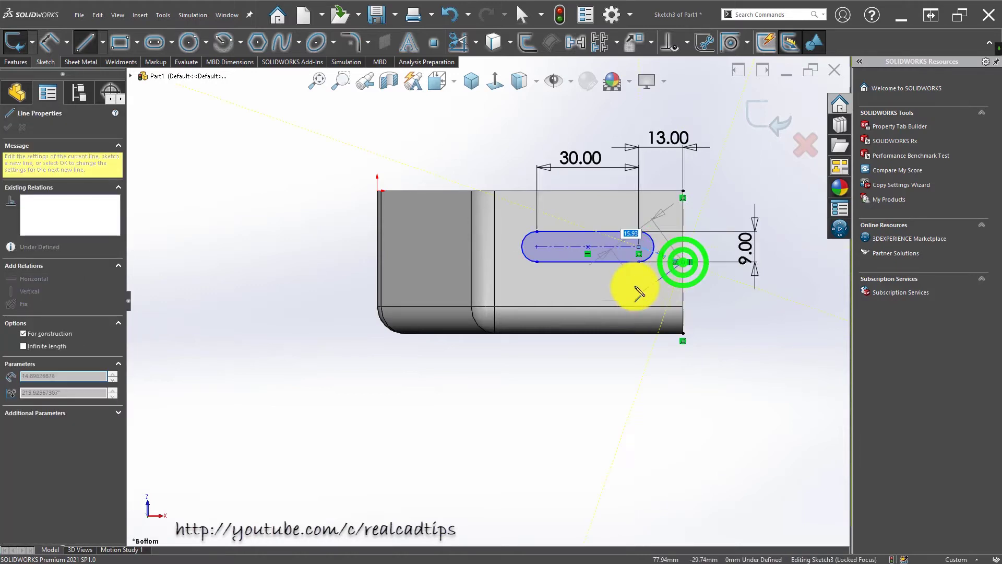
key("Escape")
left_click(660, 255)
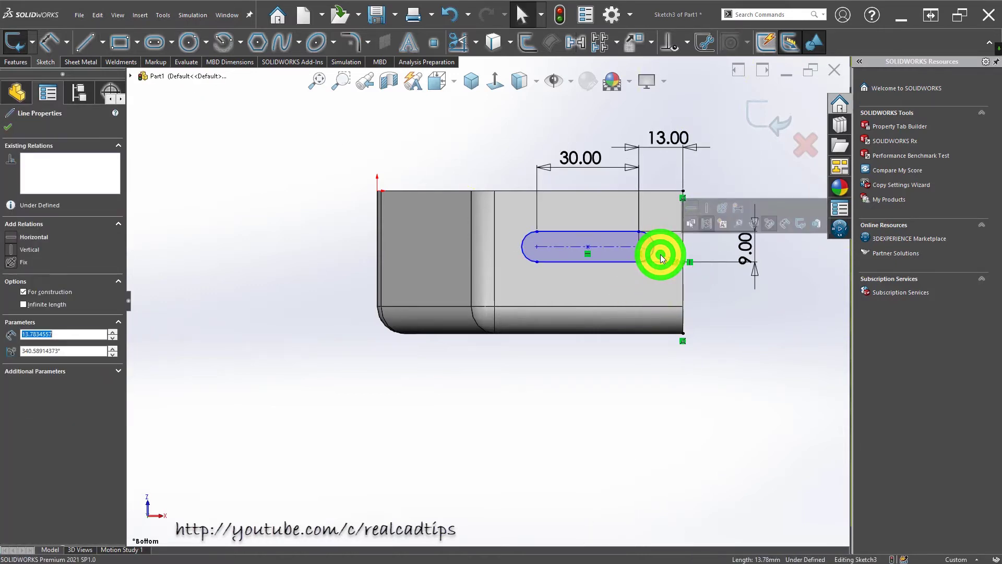
left_click(693, 208)
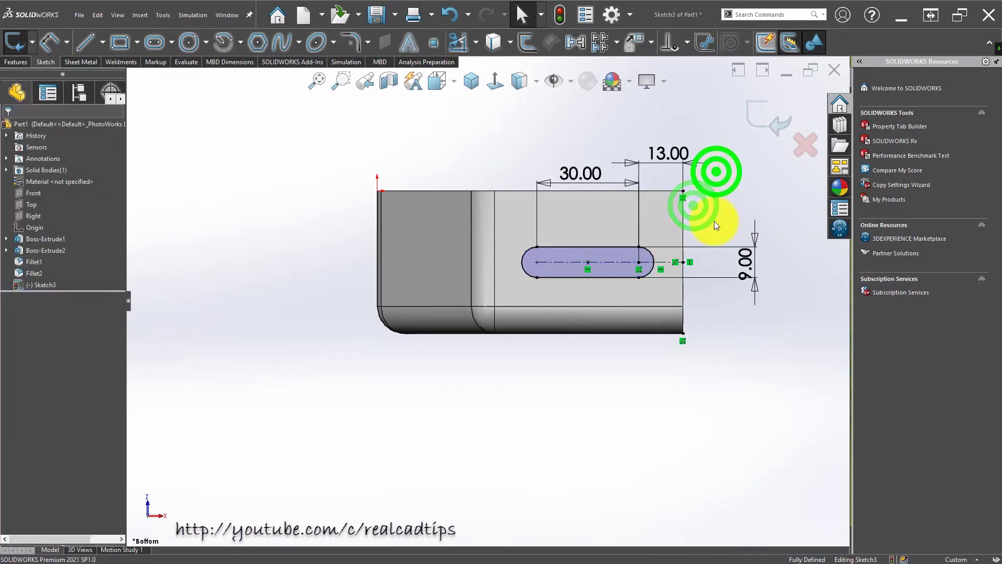
- Dimension the slot centreline 20 mm from the plate's top edge
left_click(787, 244)
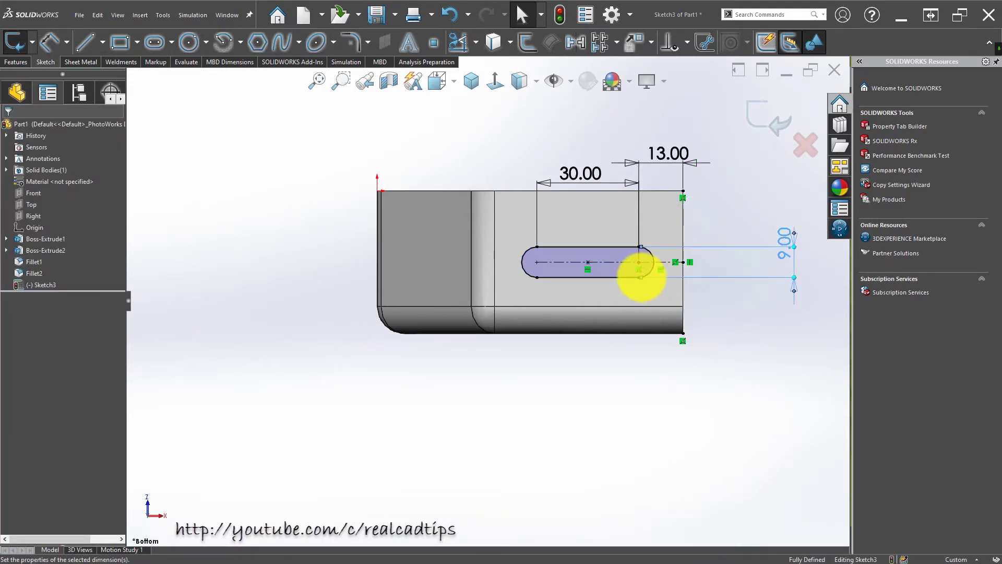
scroll(652, 236, "down", 2)
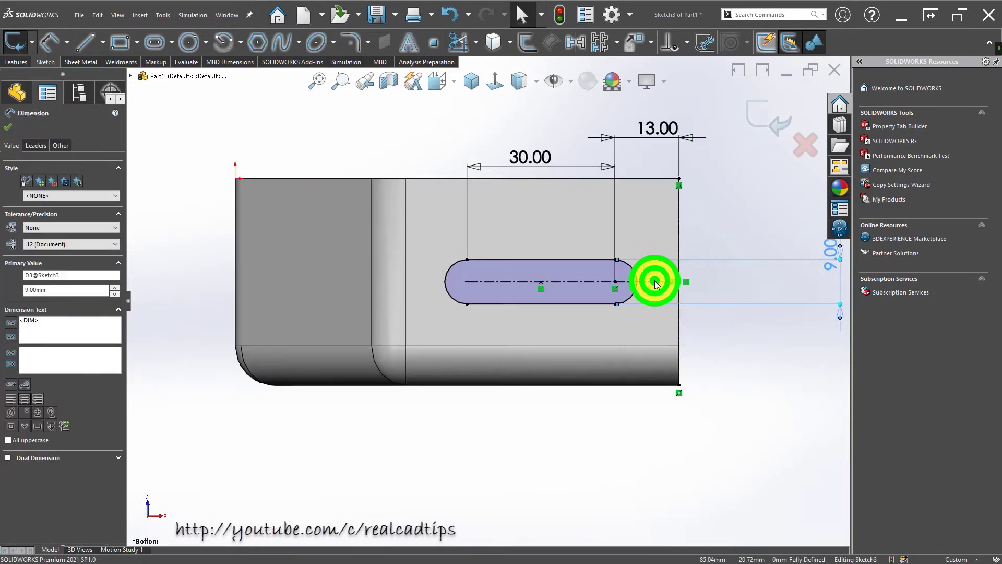
left_click(656, 284)
scroll(655, 282, "up", 1)
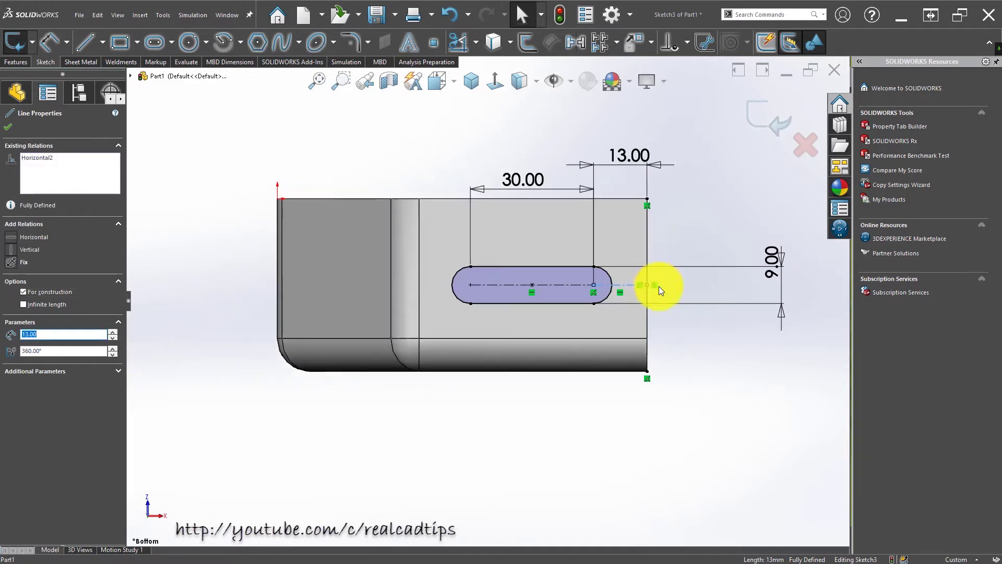
left_click(693, 362)
key("d")
left_click(563, 285)
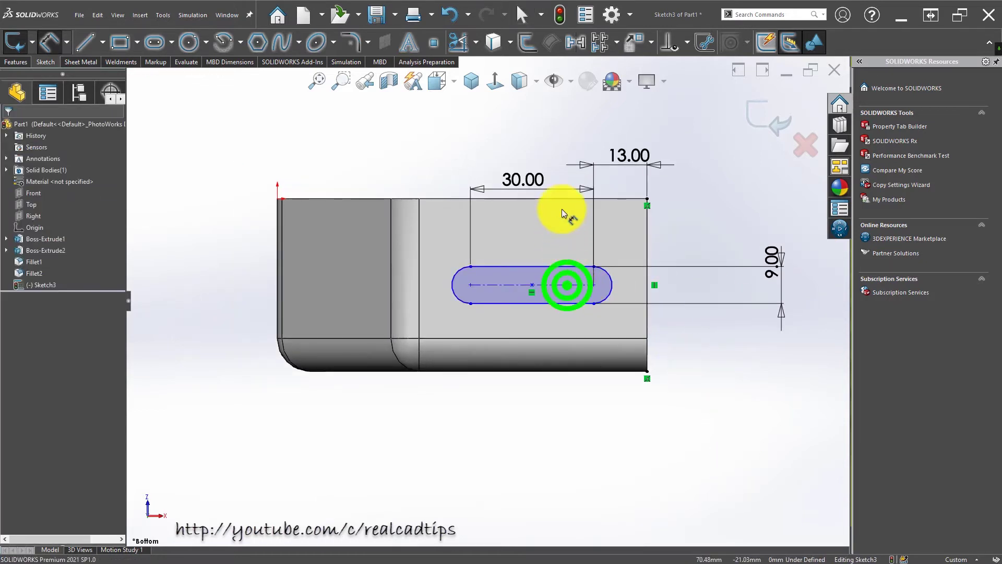
left_click(564, 198)
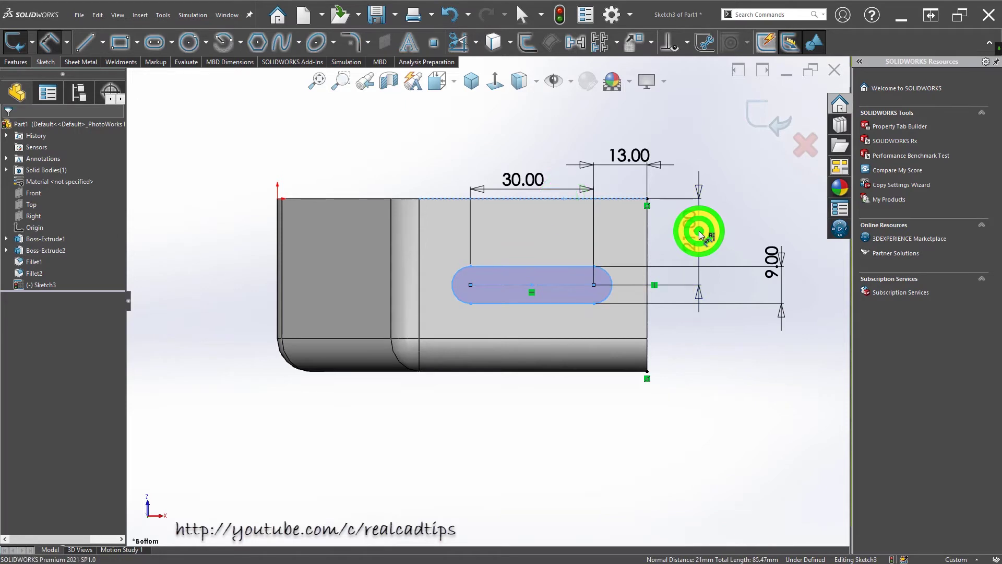
type("21")
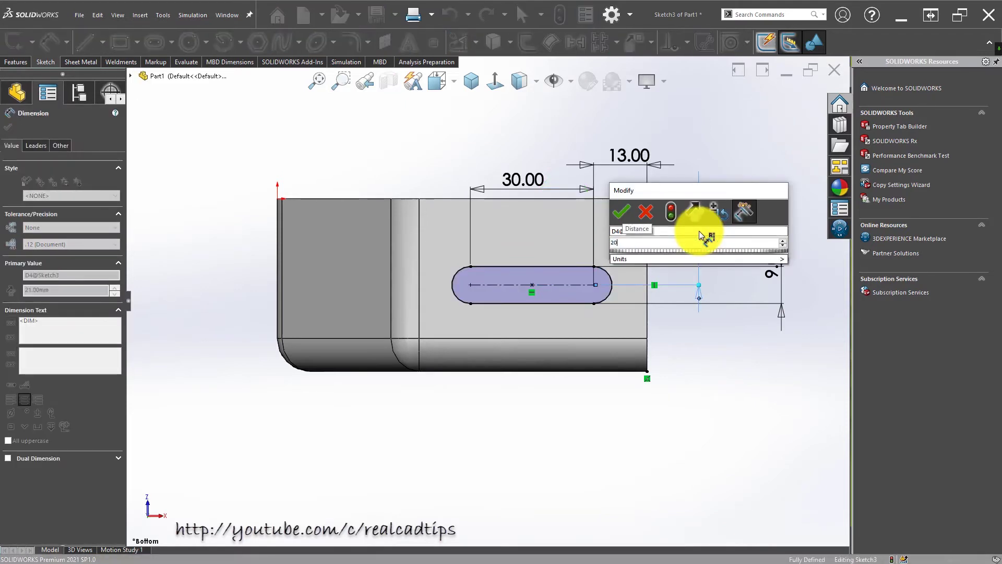
key("Return")
key("ctrl+z")
left_click(699, 370)
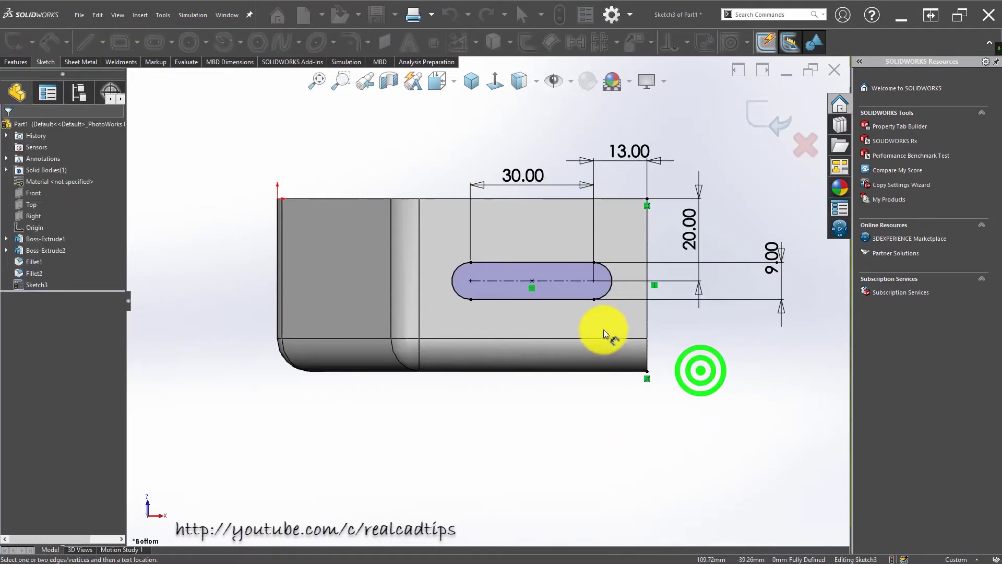
key("z")
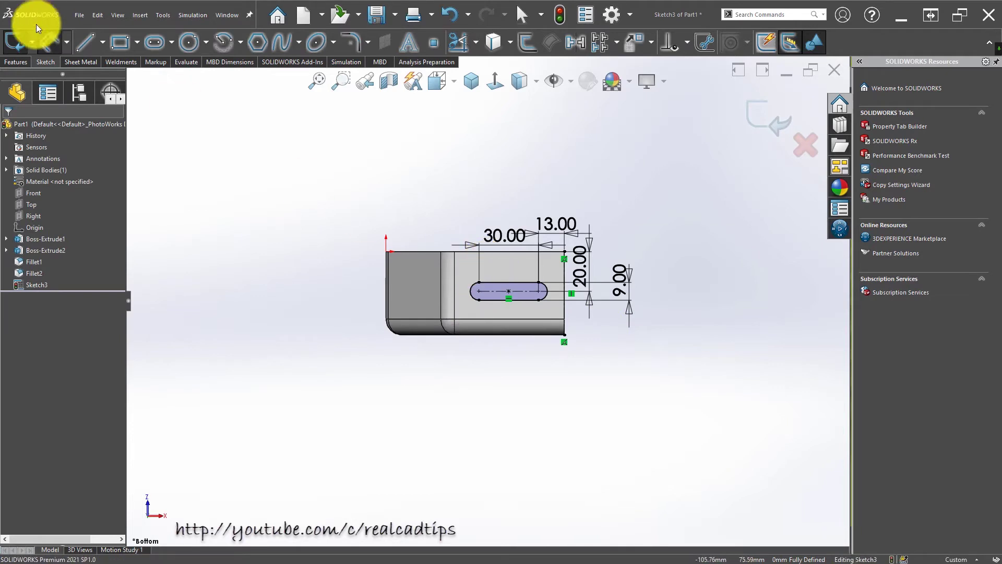
- Extrude-cut the sketched slot 4 mm Blind into the bottom flange, creating Cut-Extrude1
left_click(16, 58)
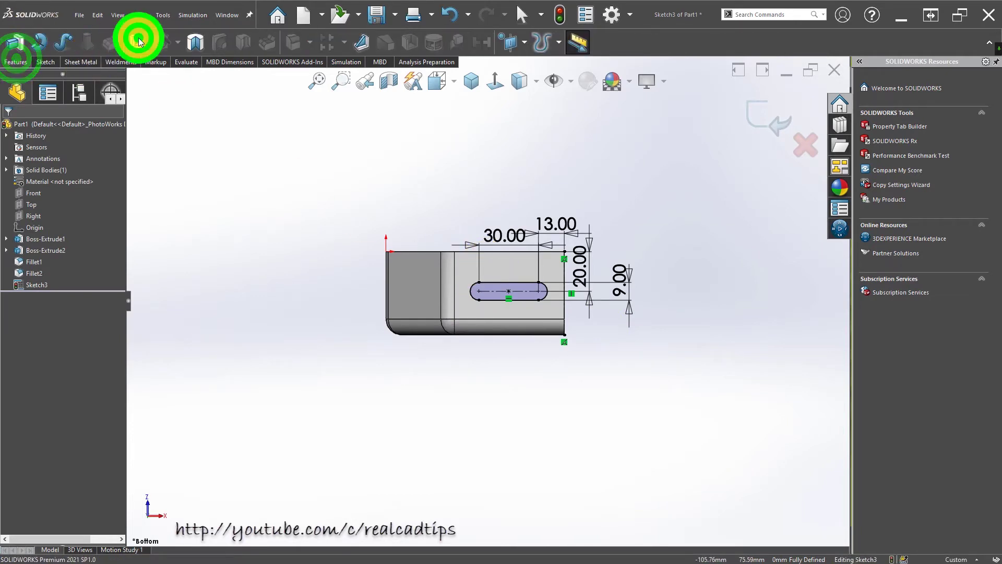
left_click(138, 40)
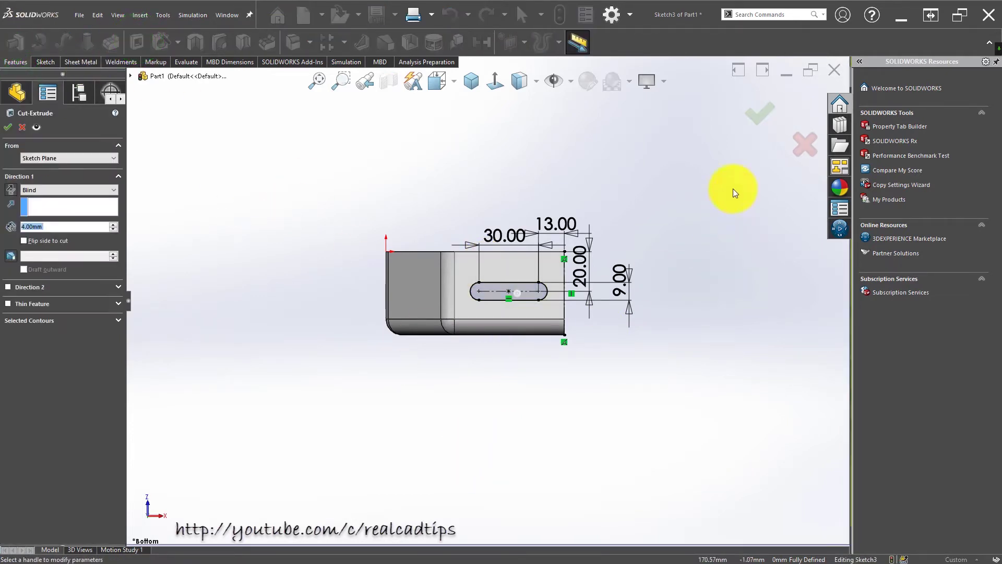
left_click(759, 114)
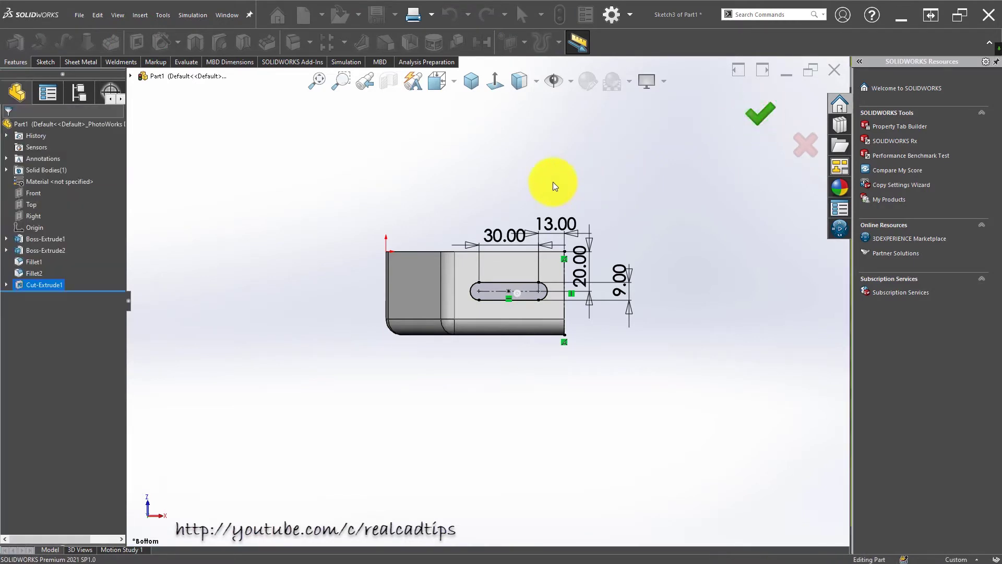
mouse_move(516, 213)
middle_mouse_down()
mouse_move(458, 287)
mouse_move(582, 454)
mouse_move(510, 307)
middle_mouse_up()
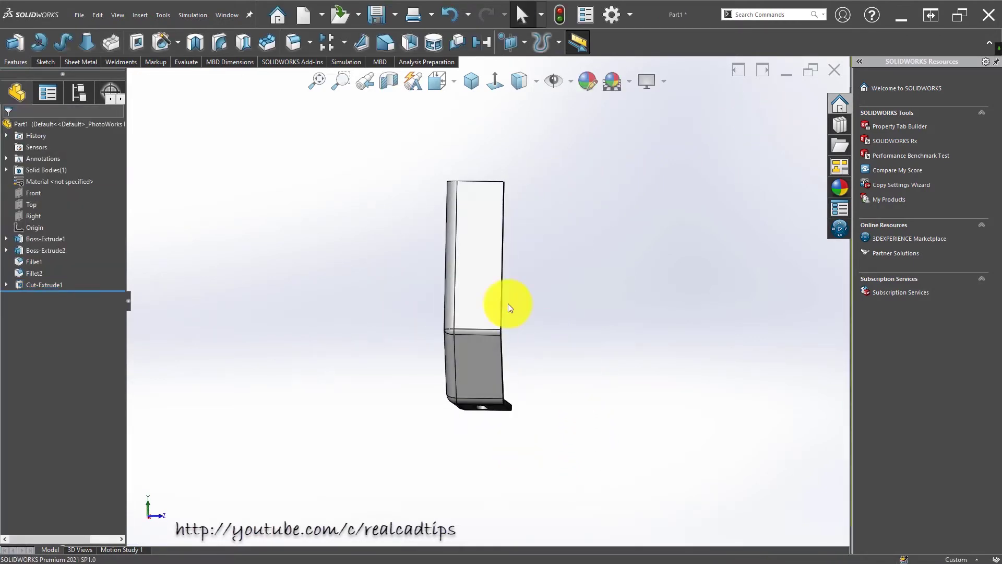
- Start a new sketch on the upright flange face and view it normal-to
left_click(487, 235)
left_click(532, 204)
left_click(566, 259)
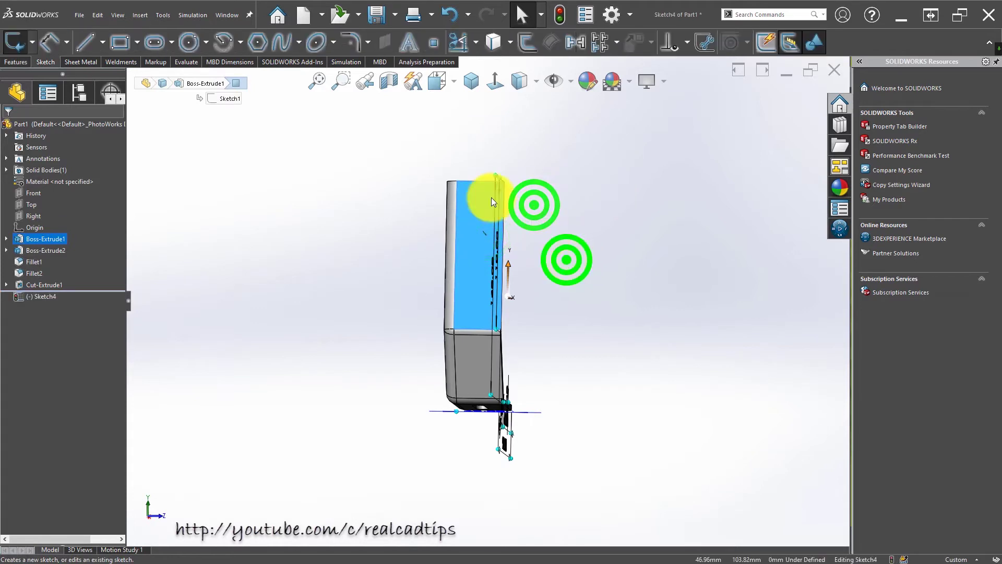
left_click(492, 81)
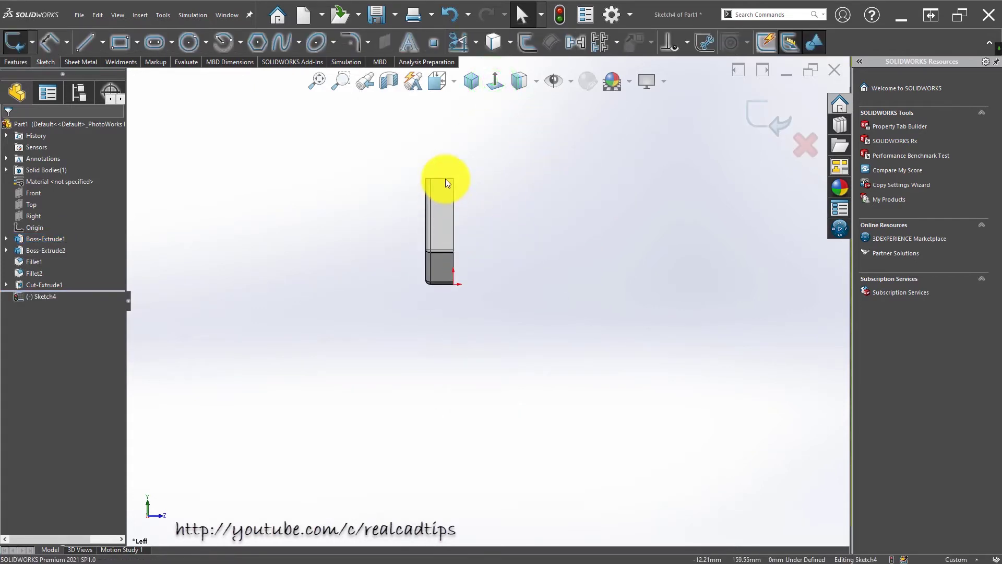
- Draw two stacked slots on the upright flange and make them equal
left_click(153, 46)
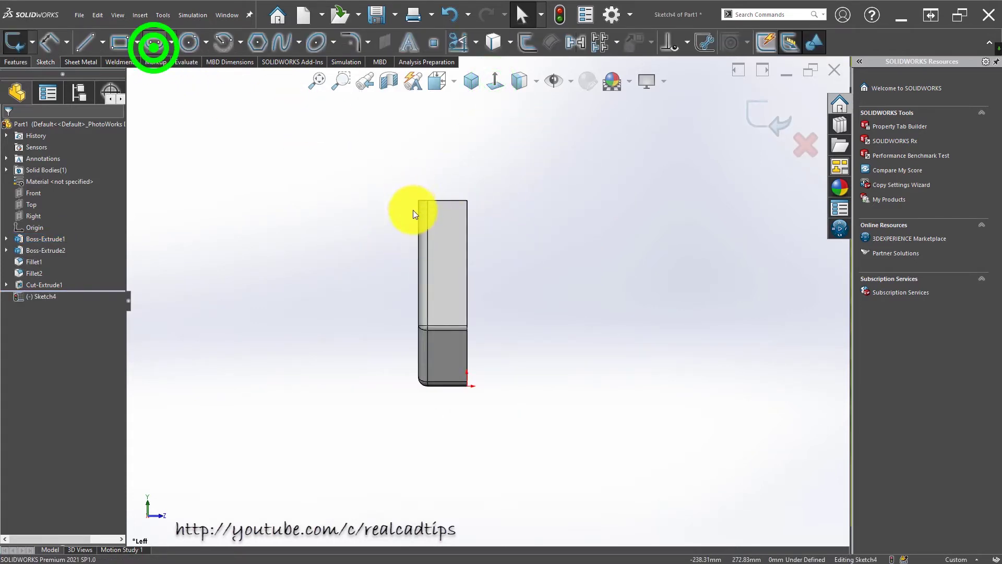
left_click(446, 223)
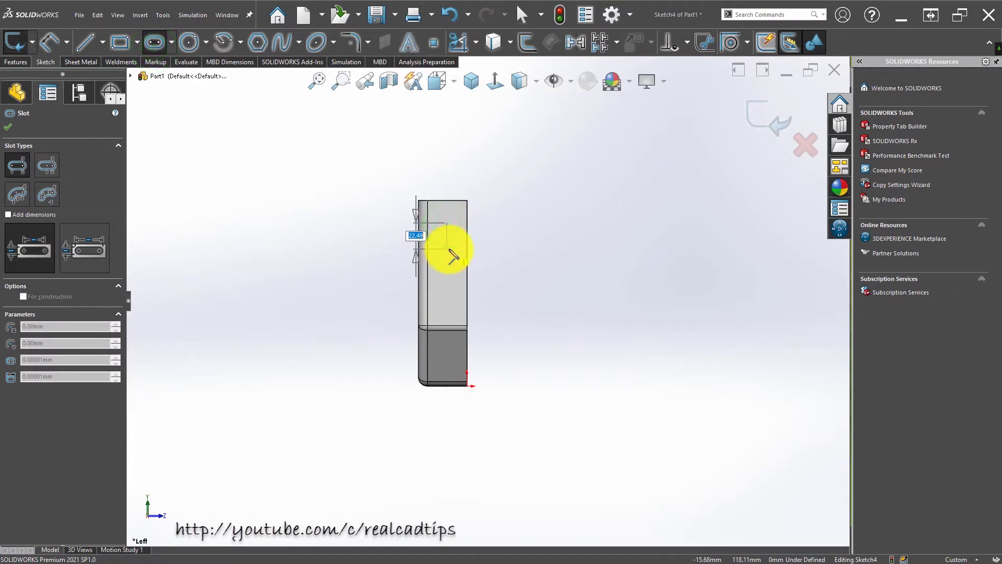
left_click(452, 260)
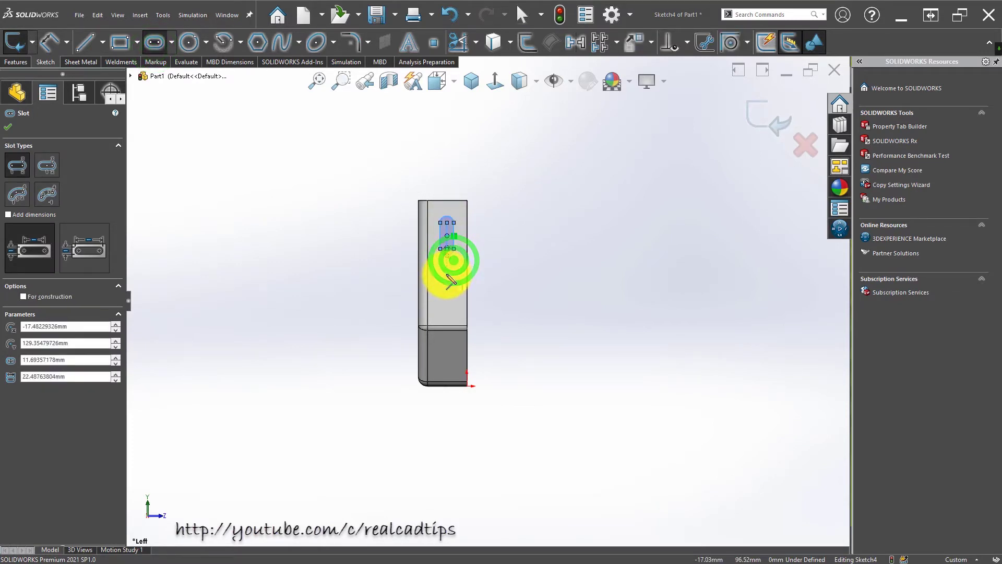
left_click(446, 275)
left_click(448, 303)
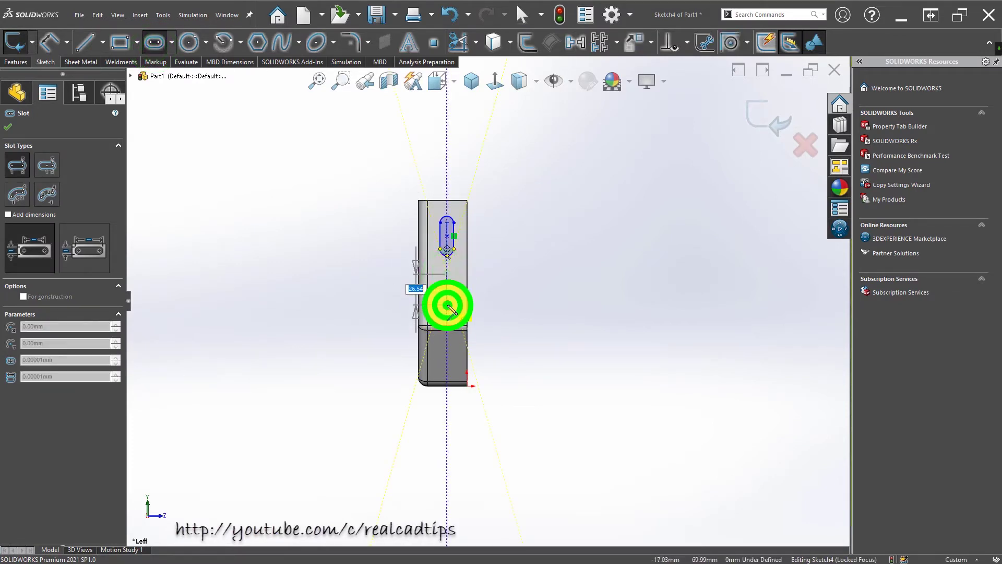
left_click(455, 310)
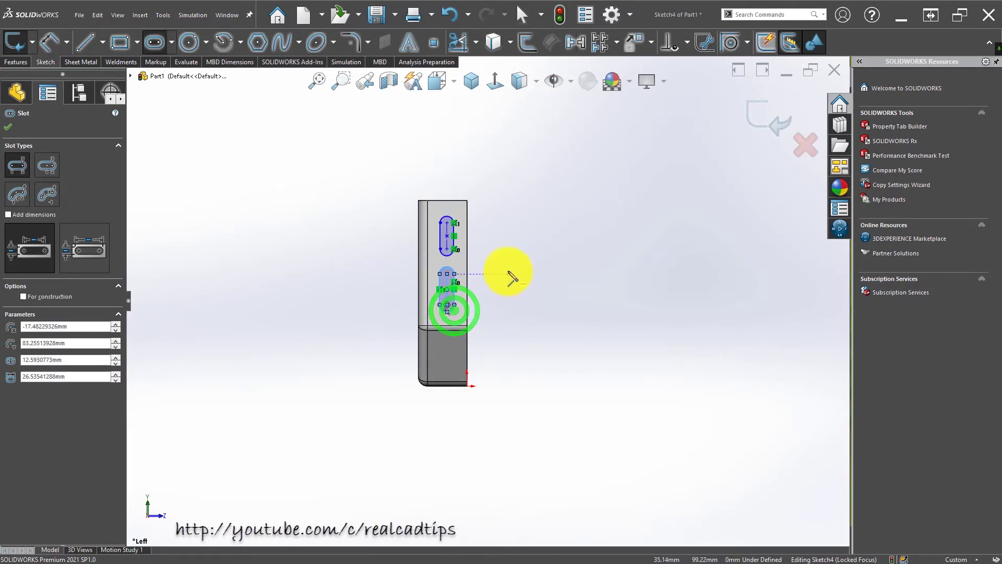
key("Escape")
scroll(439, 256, "down", 3)
left_click(477, 273)
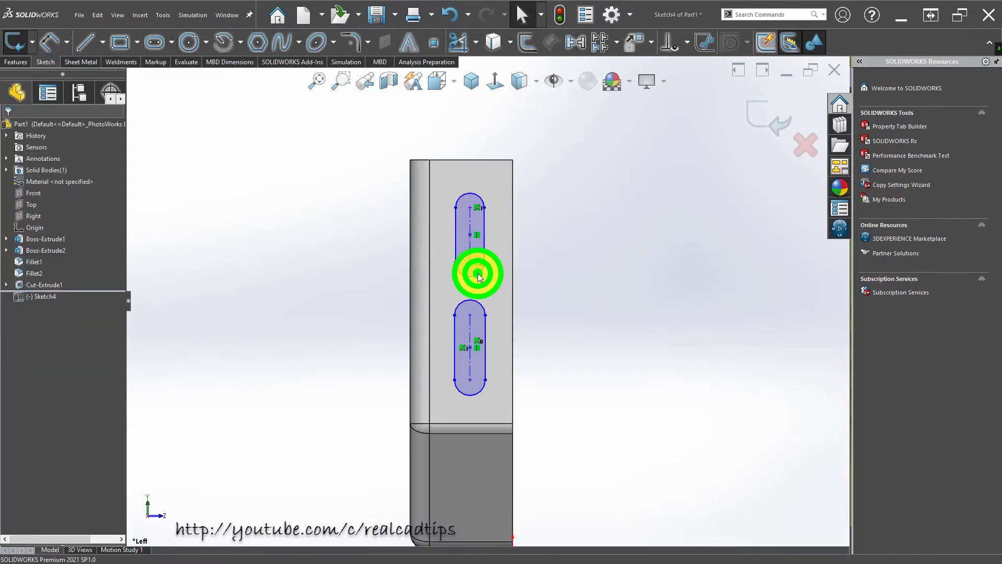
left_click(479, 305)
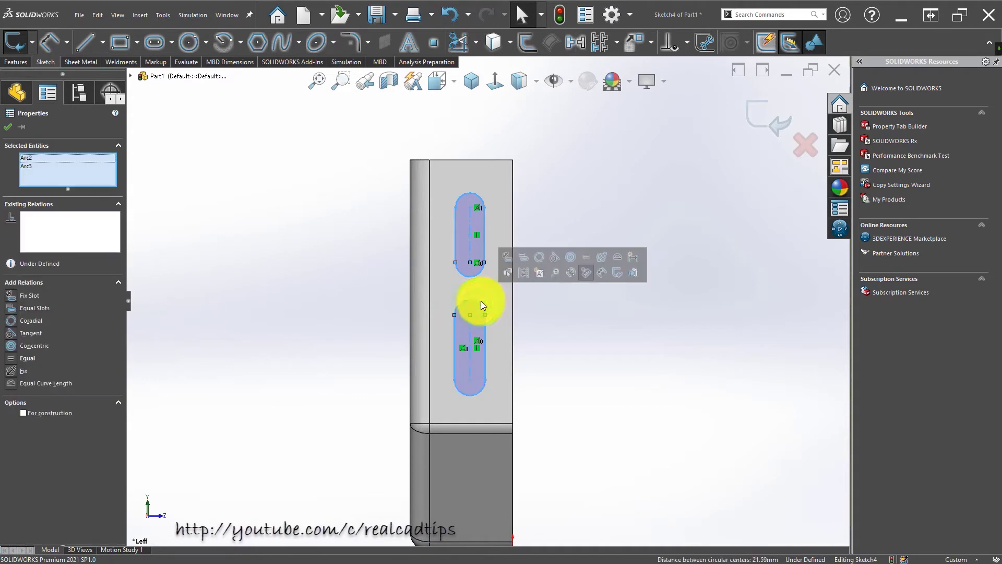
left_click(525, 255)
left_click(540, 198)
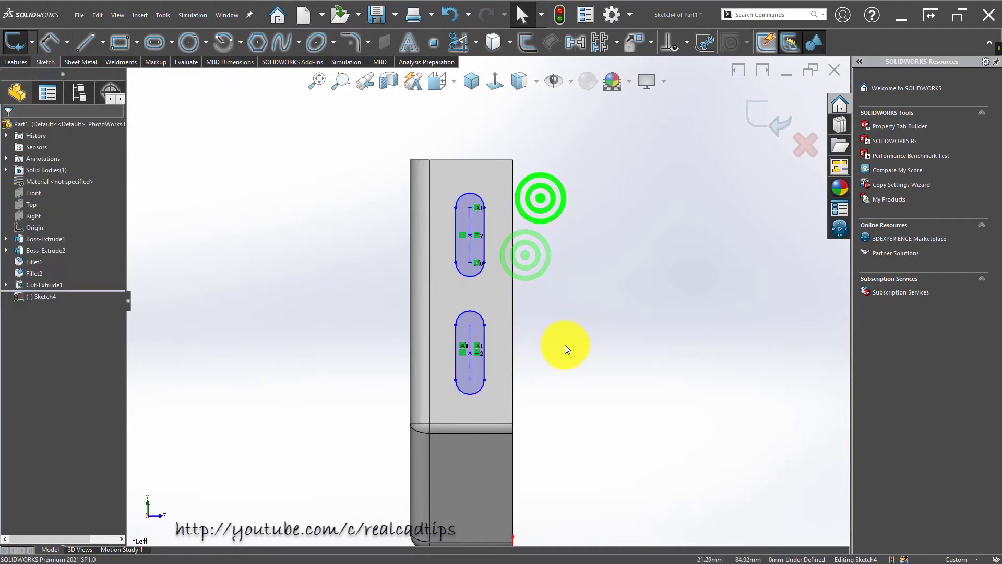
- Dimension the slot centres 24 mm apart and the upper slot 20 mm from the right edge
key("d")
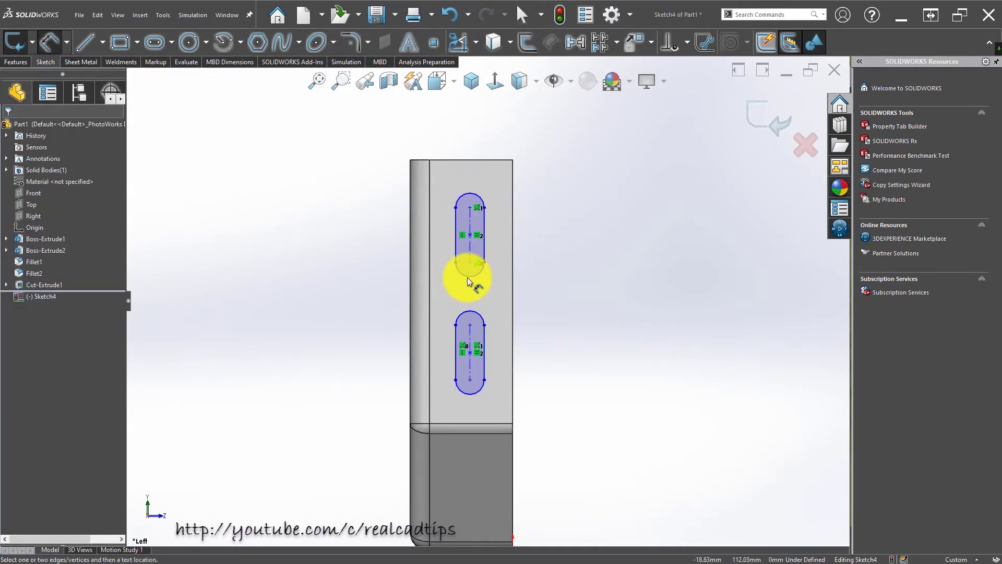
left_click(467, 277)
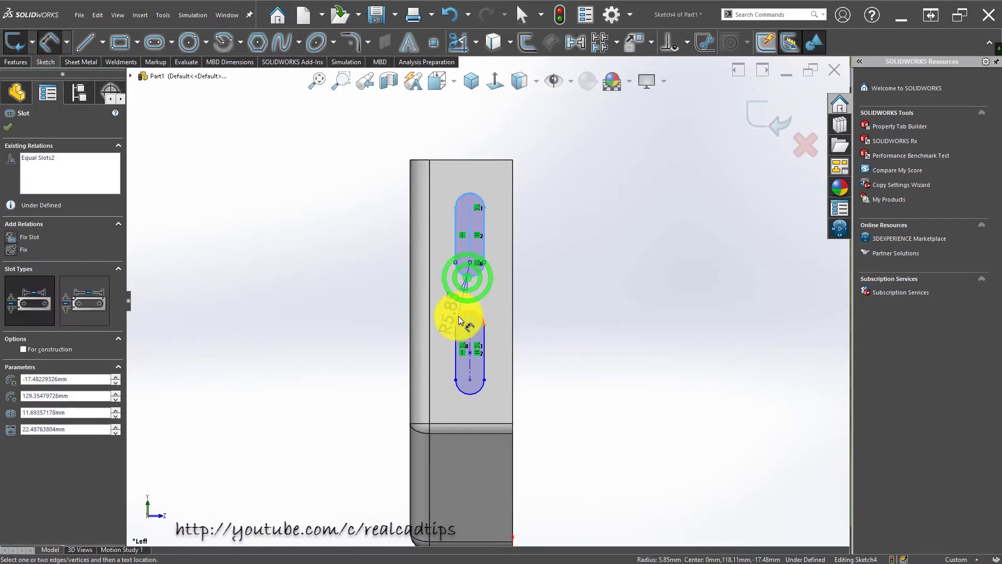
left_click(458, 315)
left_click(444, 296)
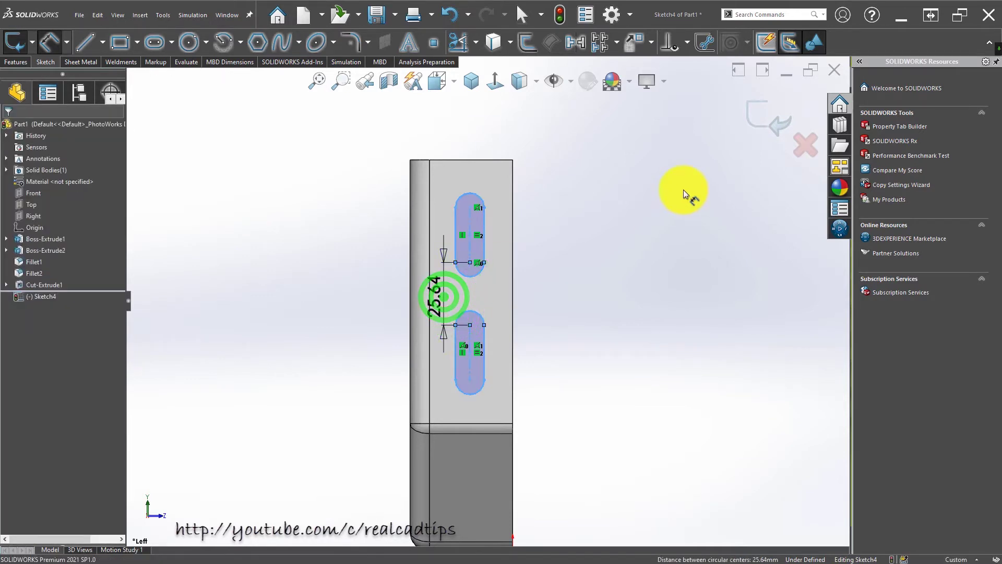
type("24")
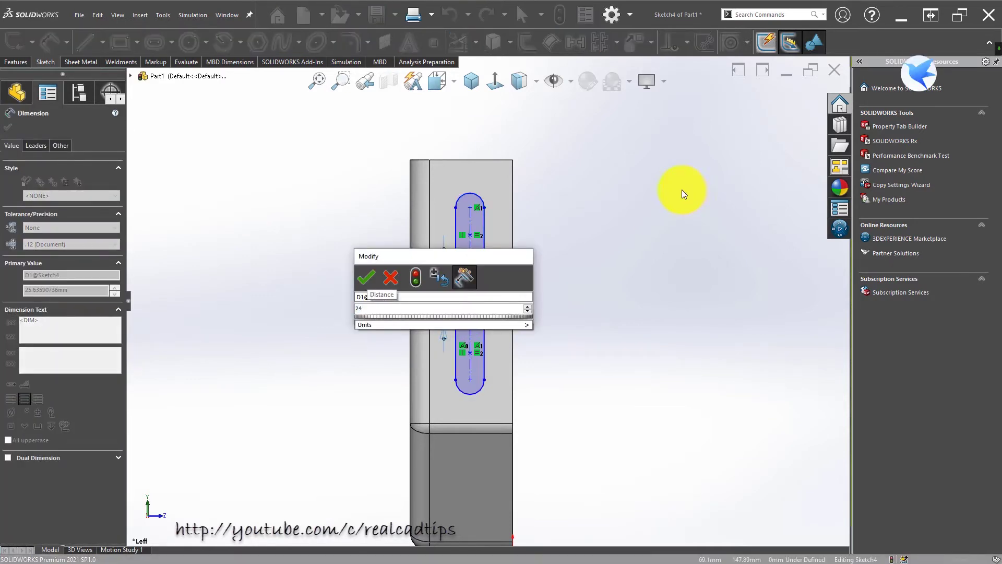
key("Escape")
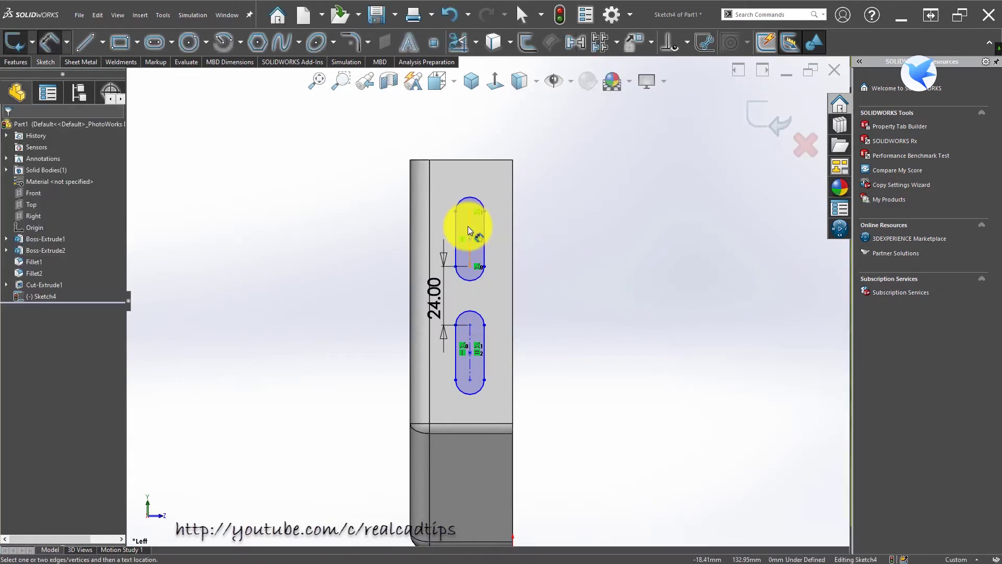
left_click(468, 227)
left_click(512, 225)
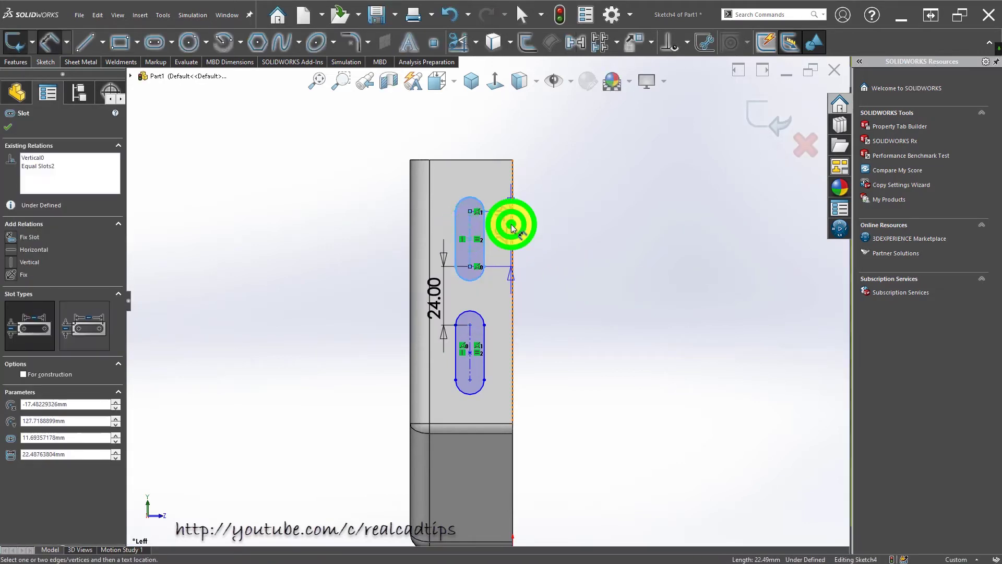
left_click(572, 181)
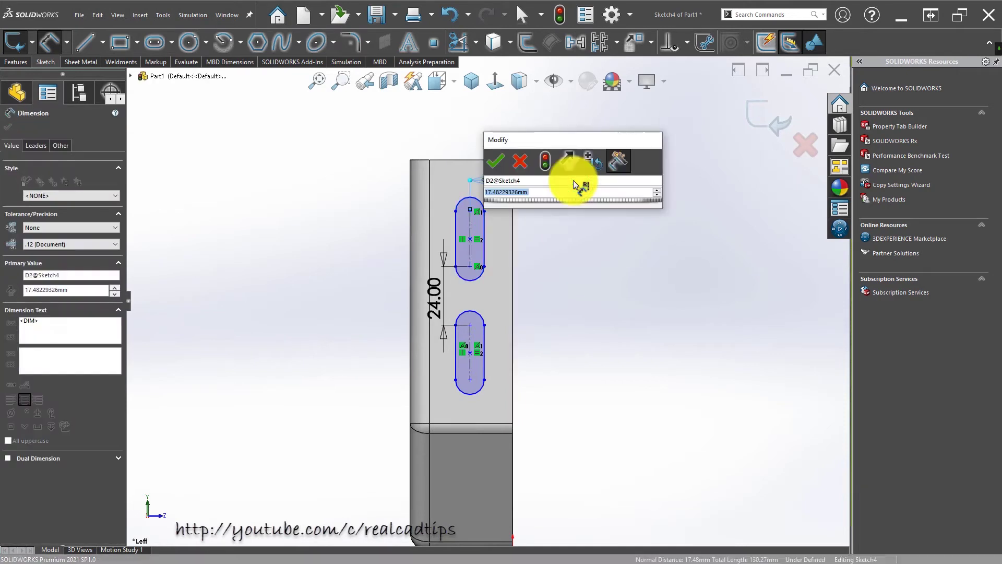
type("20")
key("Return")
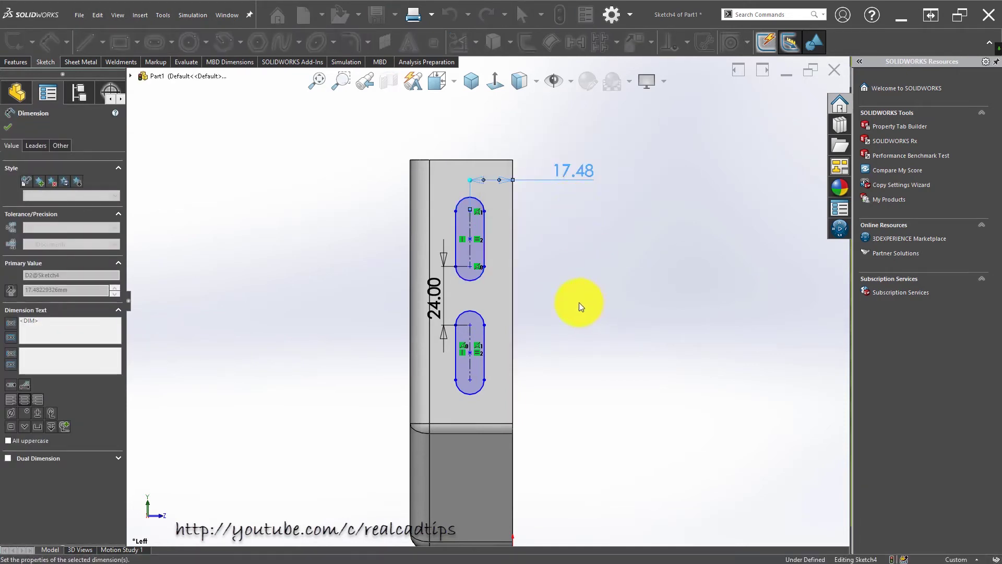
left_click(578, 302)
- Dimension the upper slot 10 mm from the top edge and set the slot length to 30
left_click(473, 203)
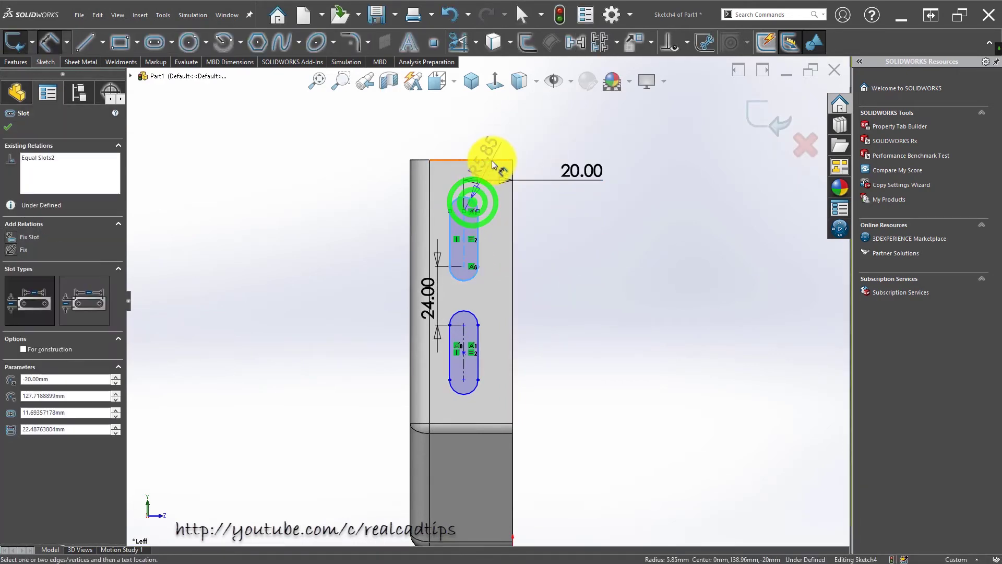
left_click(492, 160)
left_click(359, 182)
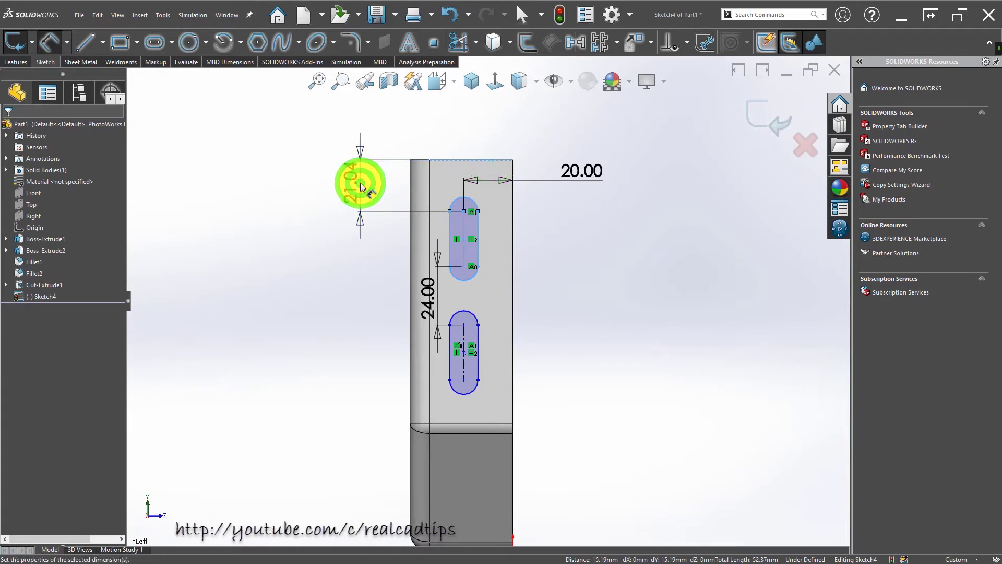
type("1")
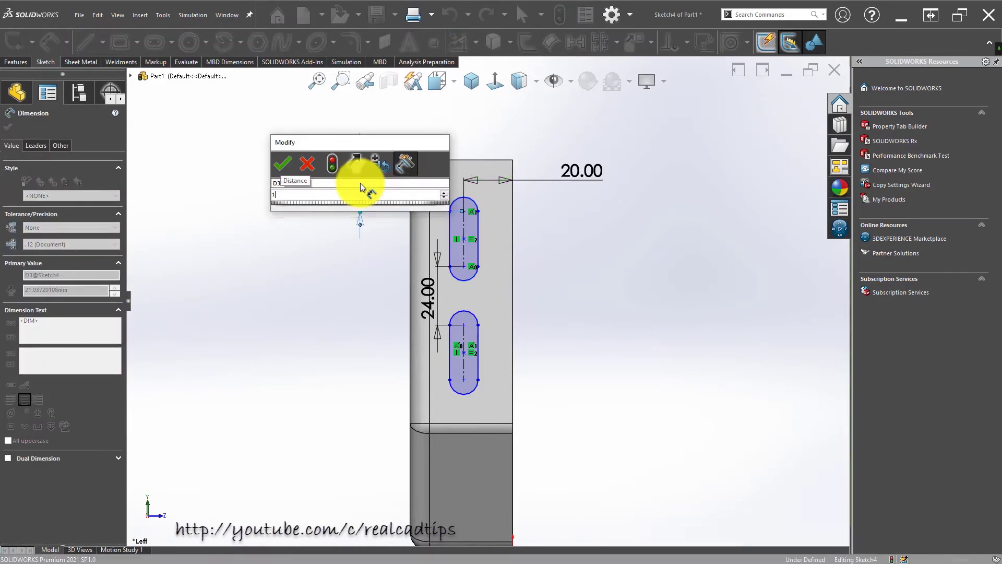
type("0")
left_click(369, 294)
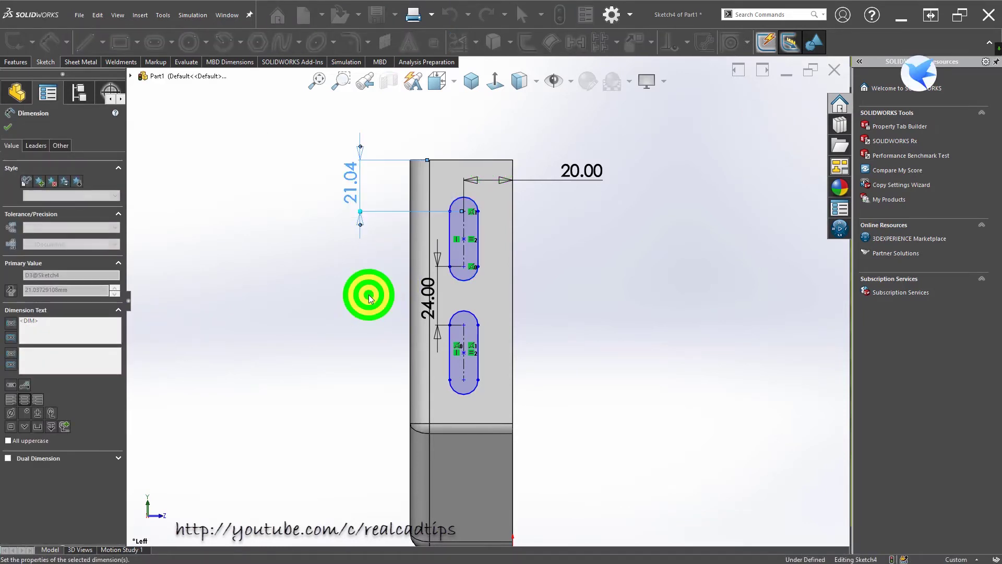
left_click(450, 225)
left_click(373, 226)
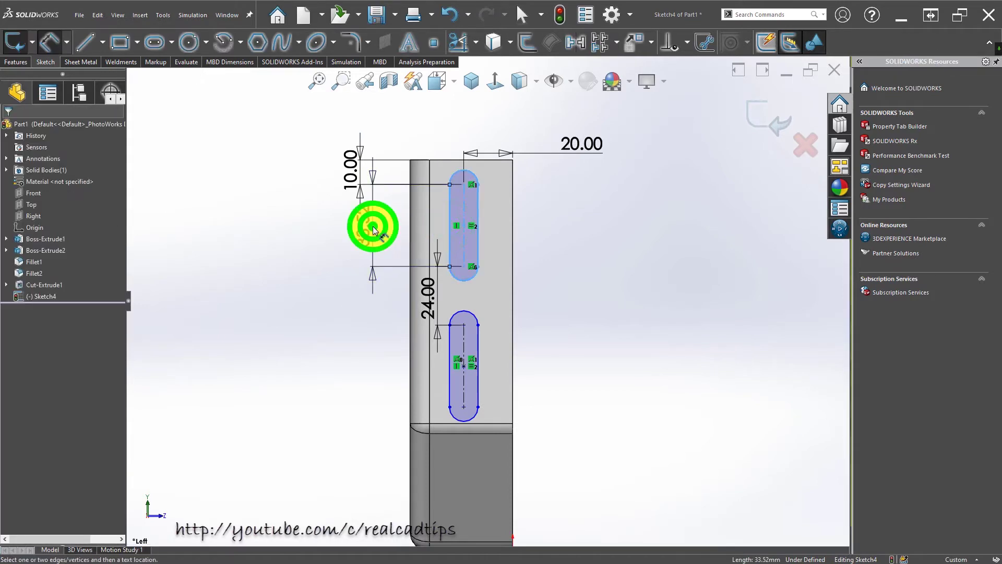
type("30")
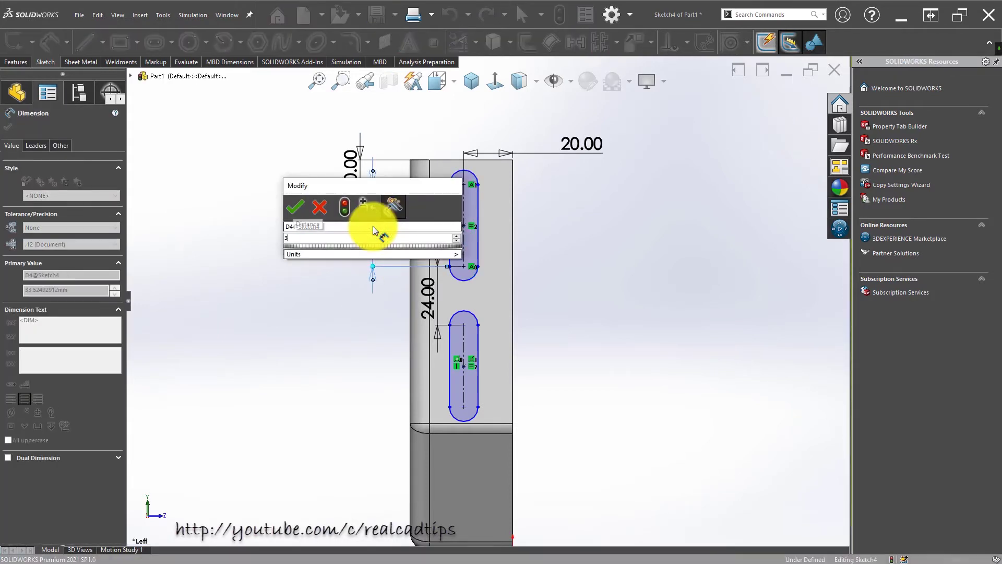
key("Escape")
left_click(349, 352)
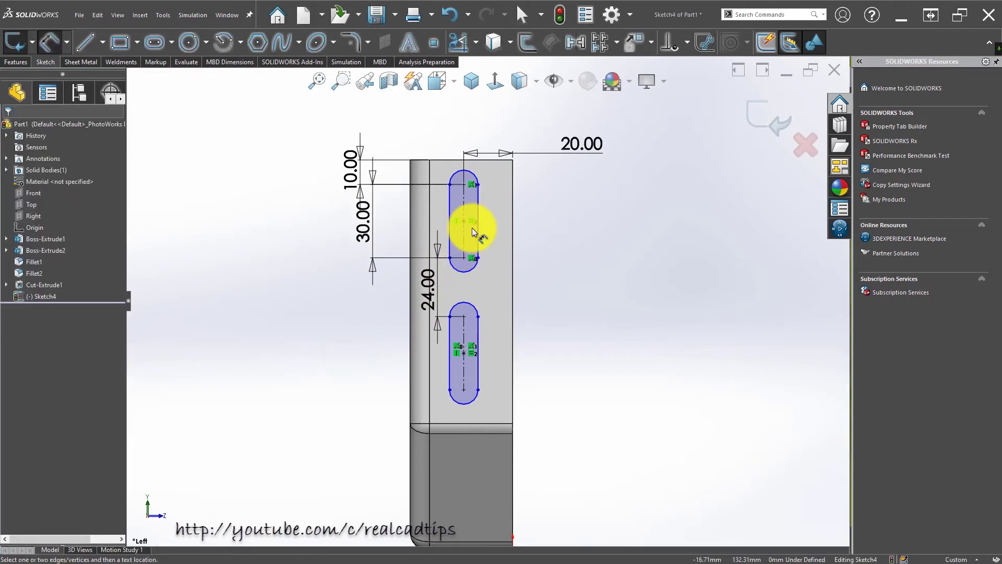
- Add a 9 mm horizontal offset dimension to the top slot, fully defining Sketch4
left_click(449, 197)
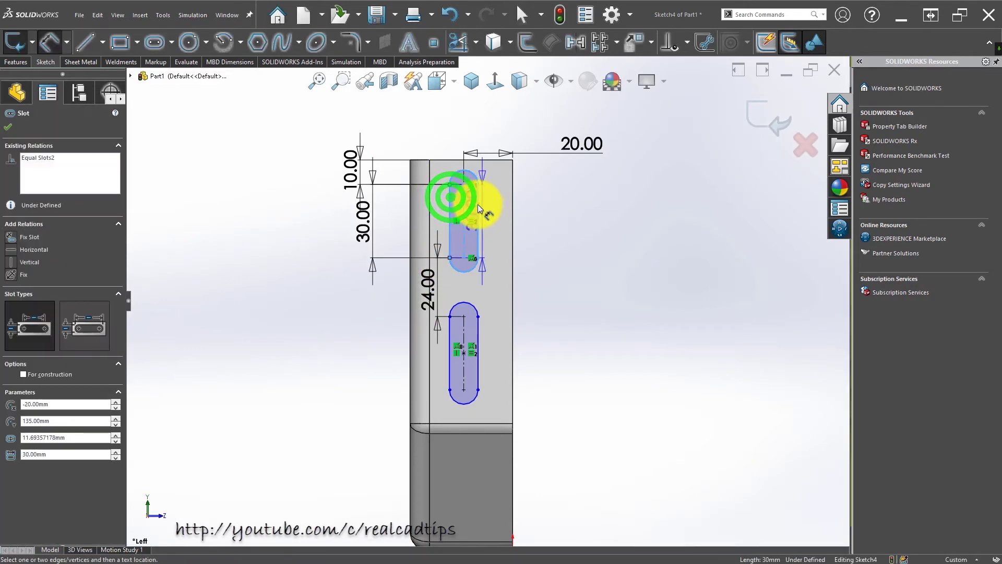
mouse_move(476, 202)
left_mouse_down()
mouse_move(454, 158)
mouse_move(458, 125)
left_mouse_up()
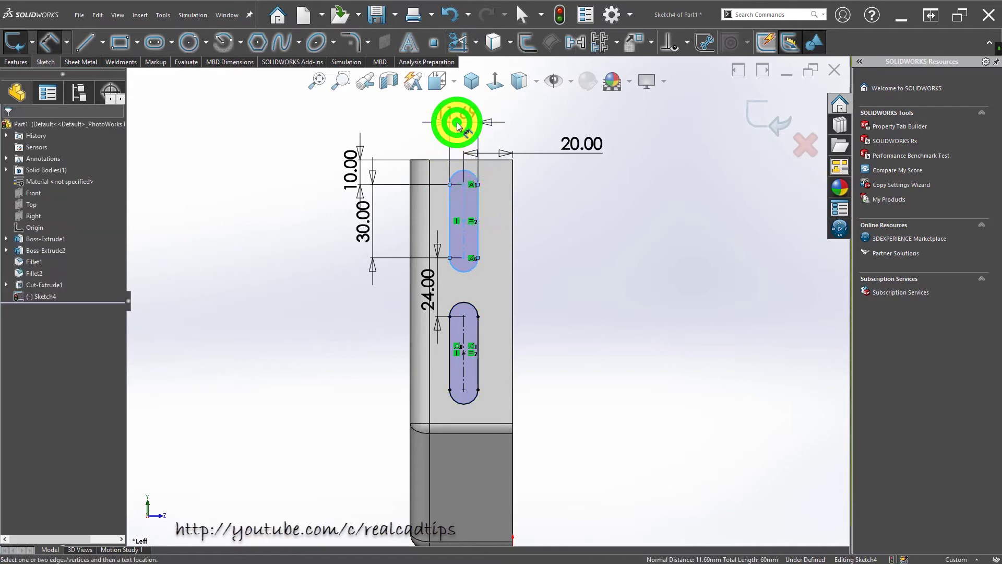
left_click(457, 122)
key("Return")
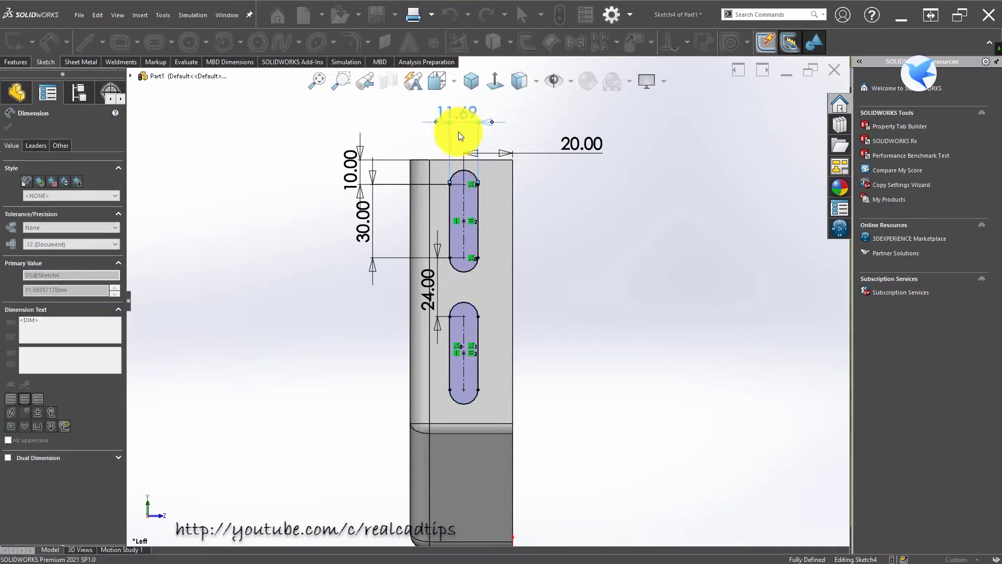
left_click(572, 263)
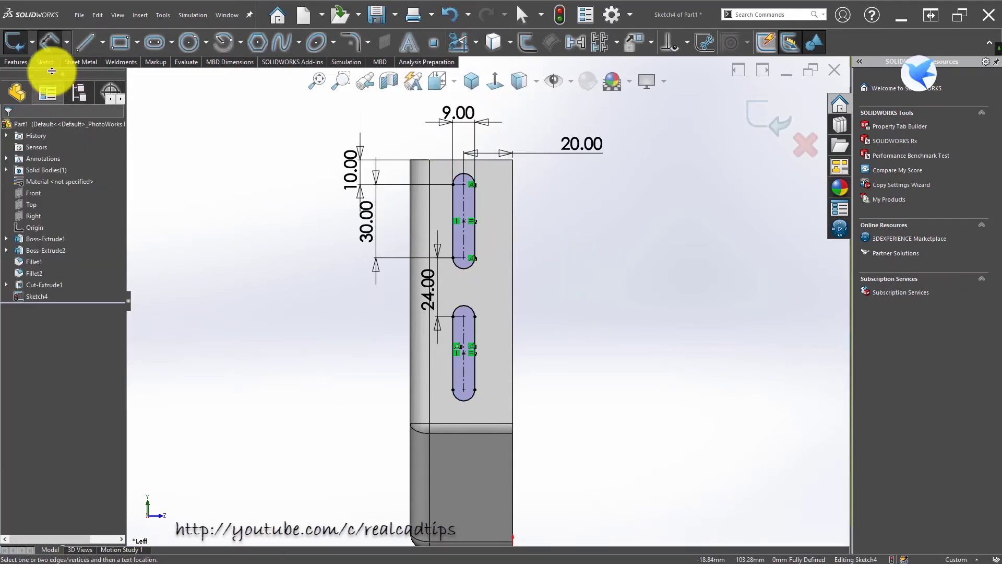
left_click(20, 62)
- Cut both slots 4 mm Blind through the upright flange and view the bracket isometrically
left_click(136, 42)
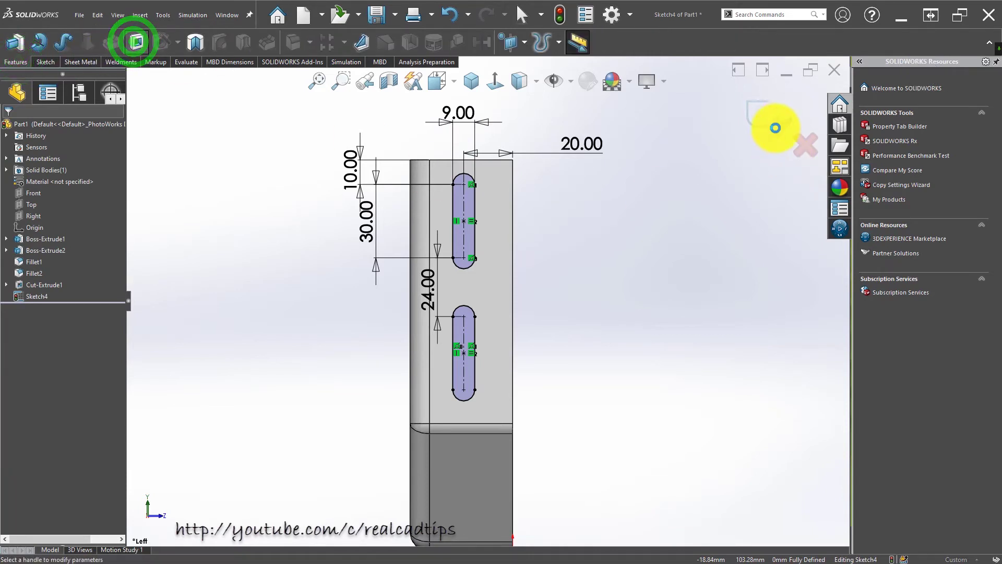
left_click(767, 114)
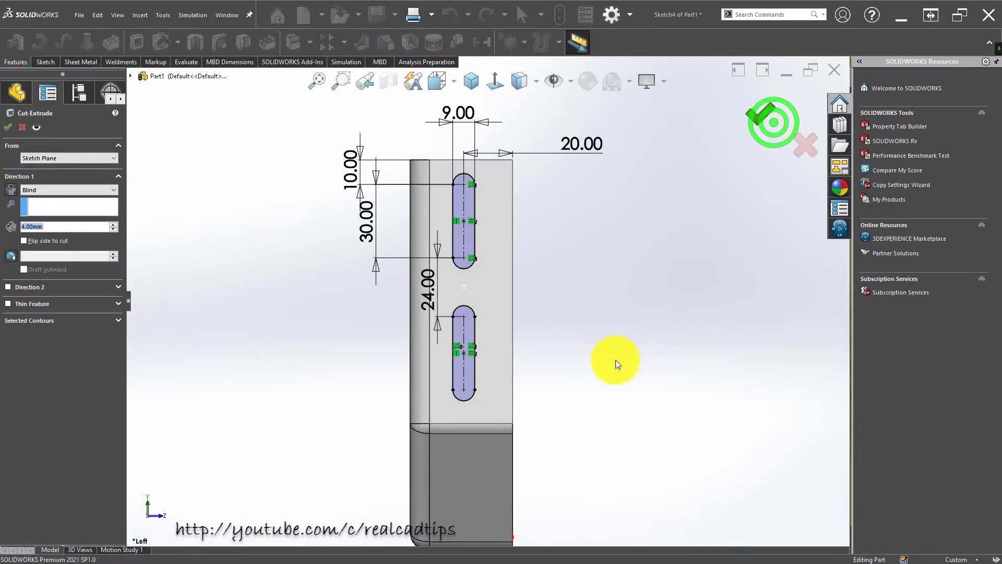
left_click(613, 310)
mouse_move(559, 332)
middle_mouse_down()
mouse_move(375, 361)
mouse_move(389, 334)
middle_mouse_up()
left_click(469, 82)
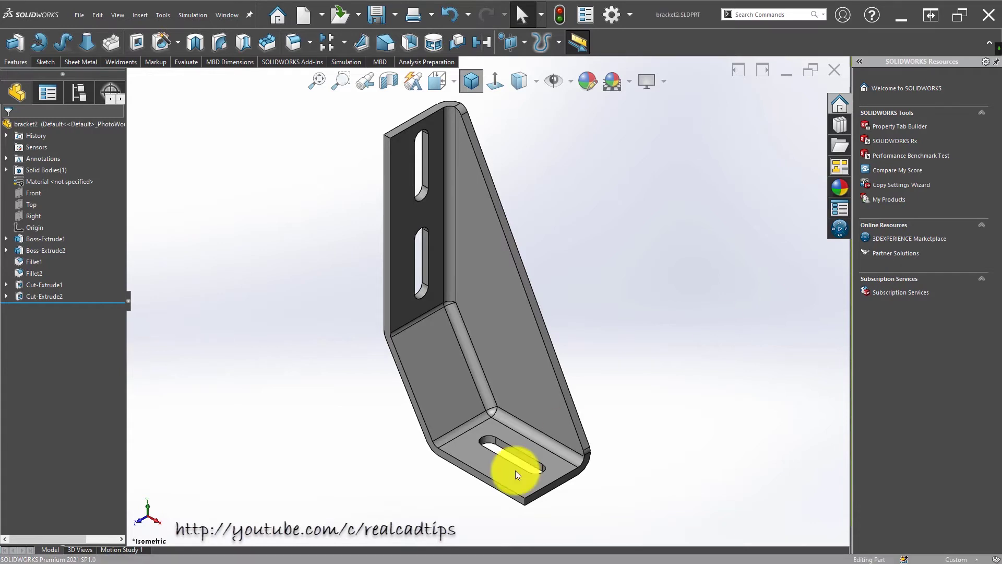
scroll(500, 436, "down", 2)
left_click(526, 438)
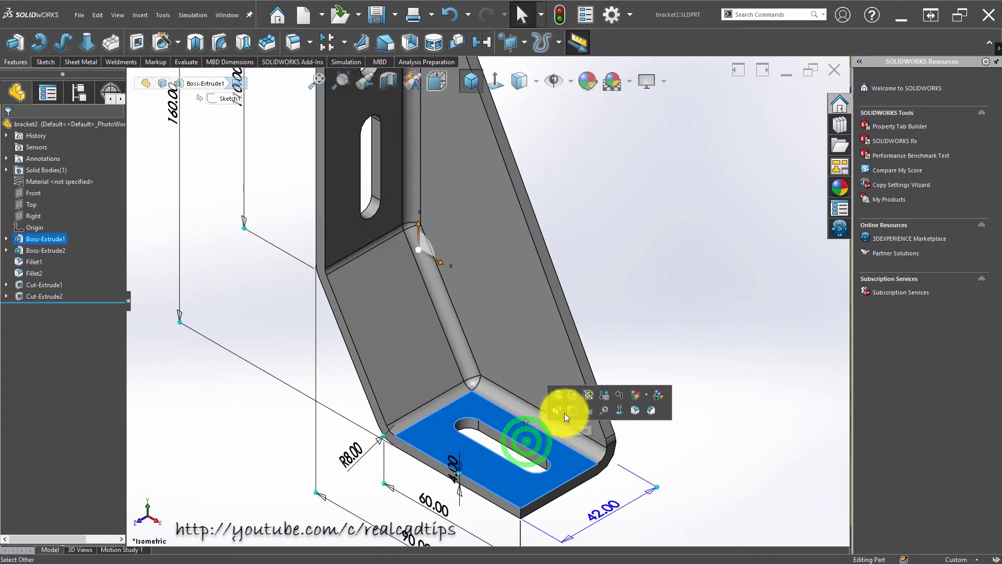
- Open a sketch on the bottom flange face, try a centerline along the slot, then discard it
left_click(571, 414)
left_click(494, 79)
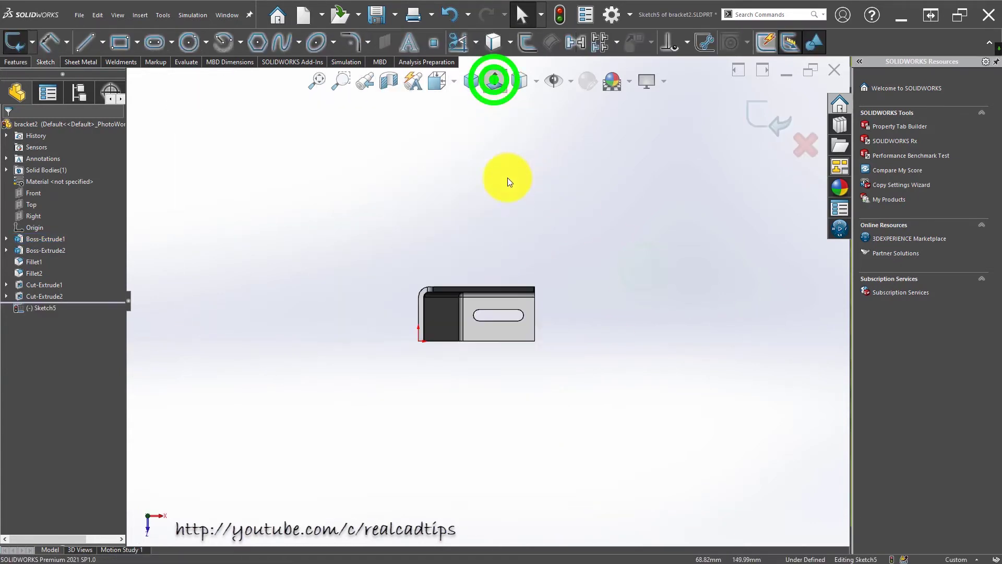
scroll(493, 312, "down", 3)
scroll(493, 312, "down", 3)
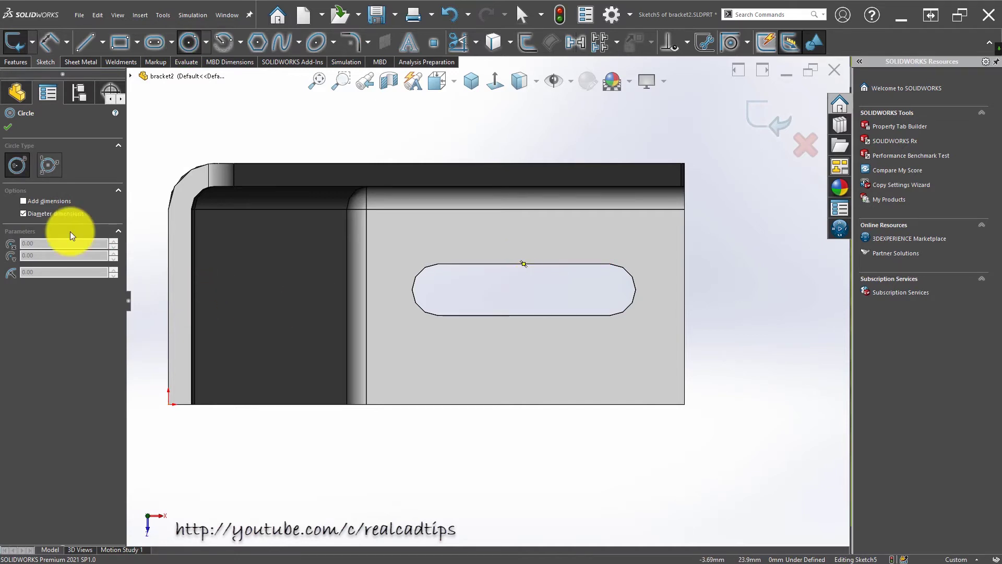
key("Escape")
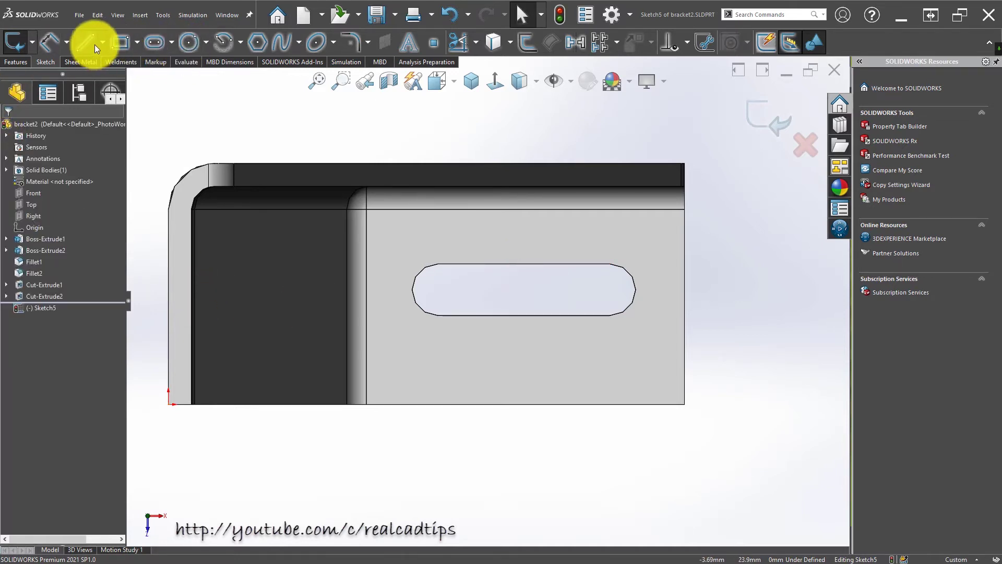
left_click(105, 73)
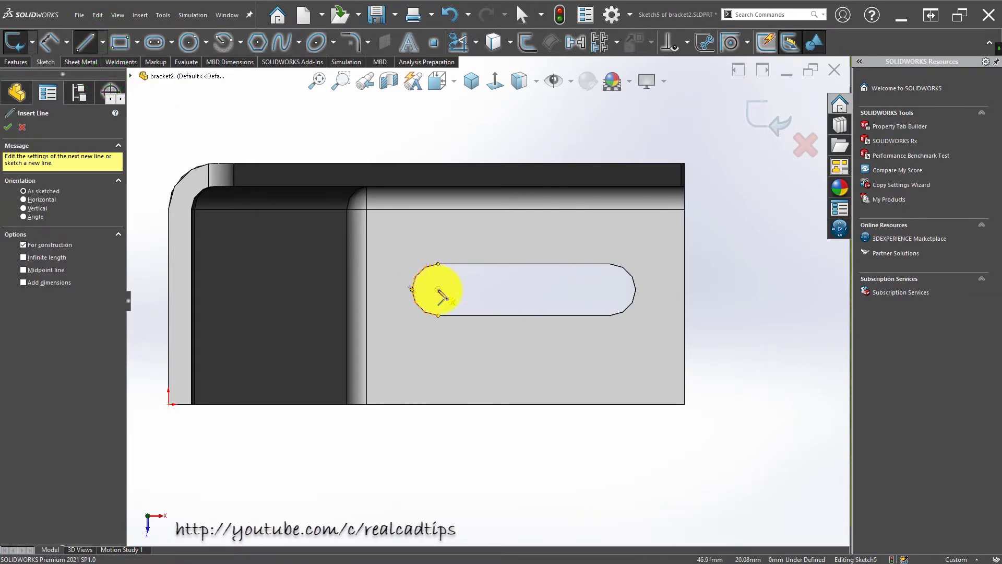
left_click_drag(439, 290, 634, 291)
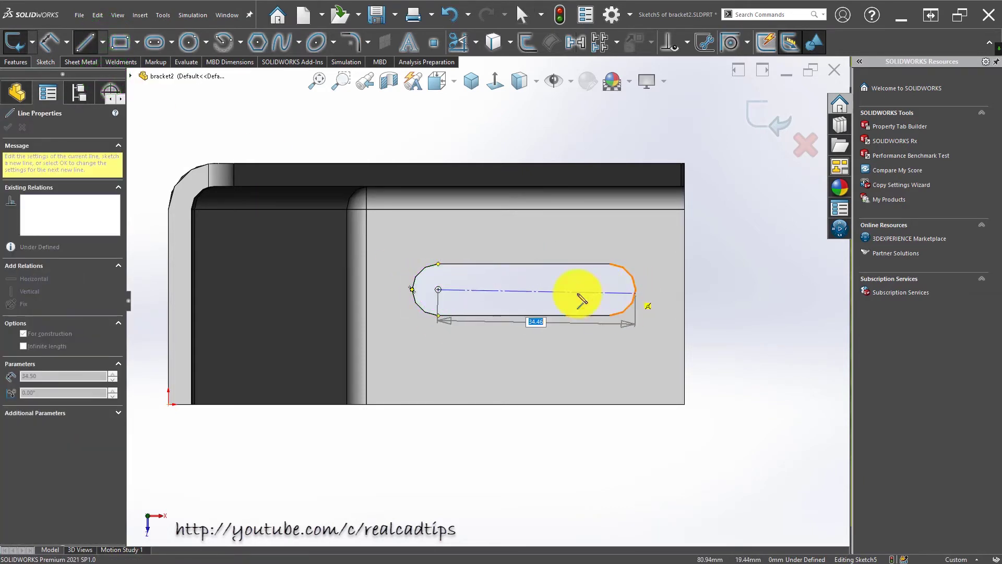
key("Escape")
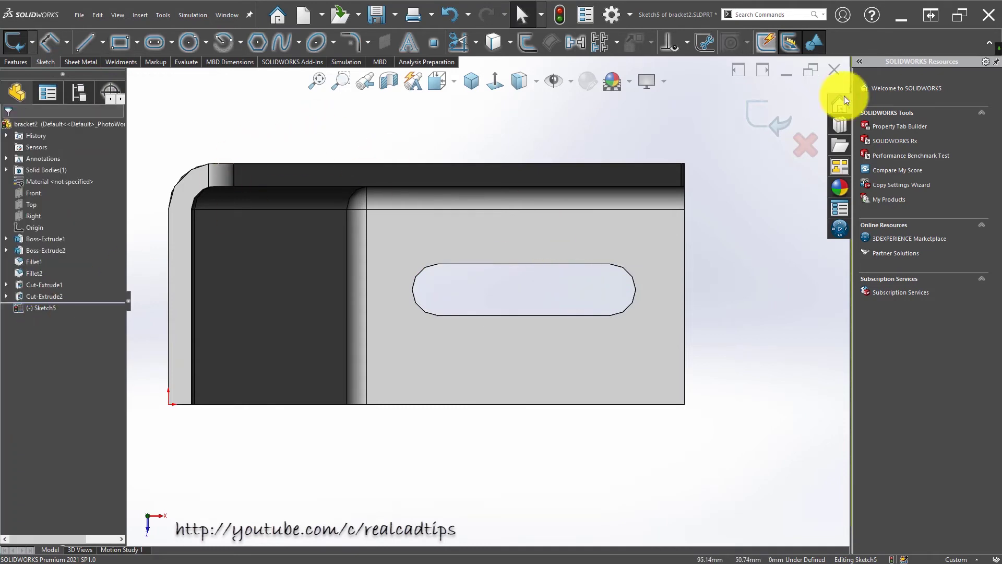
left_click(759, 111)
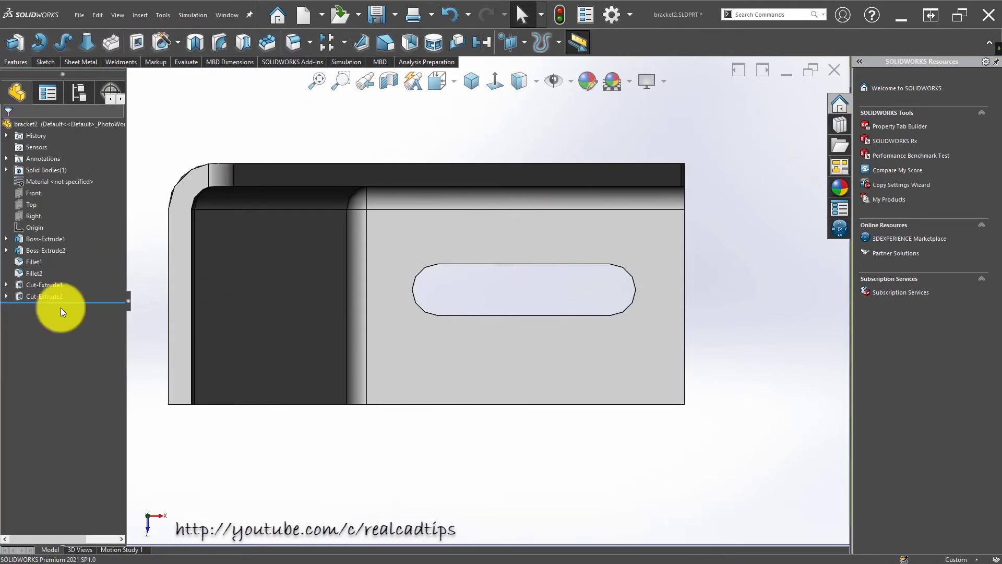
- Review the Cut-Extrude2 and Cut-Extrude1 dimensions, then begin a new sketch on the bottom flange face
double_click(47, 298)
left_click(46, 306)
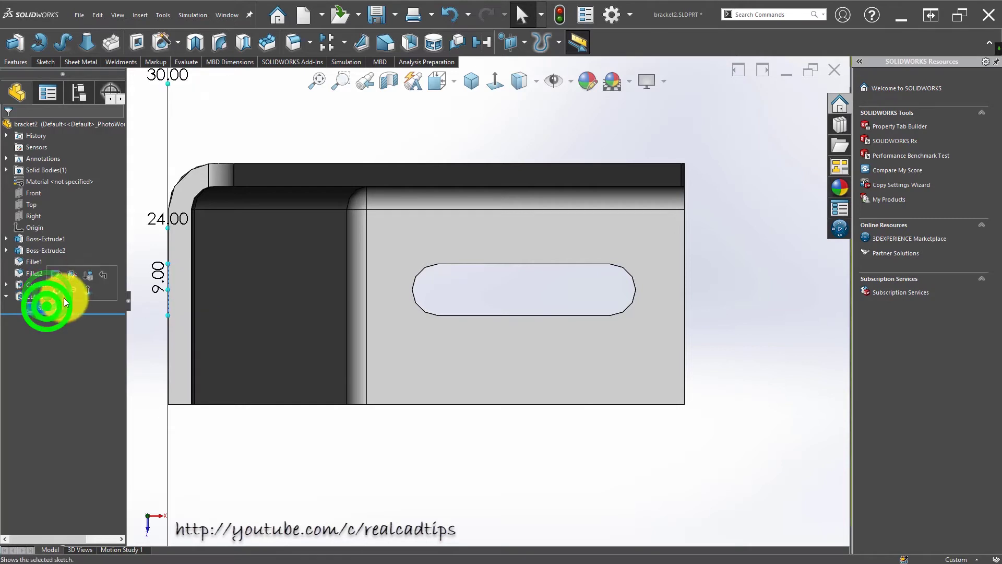
left_click(57, 290)
double_click(30, 287)
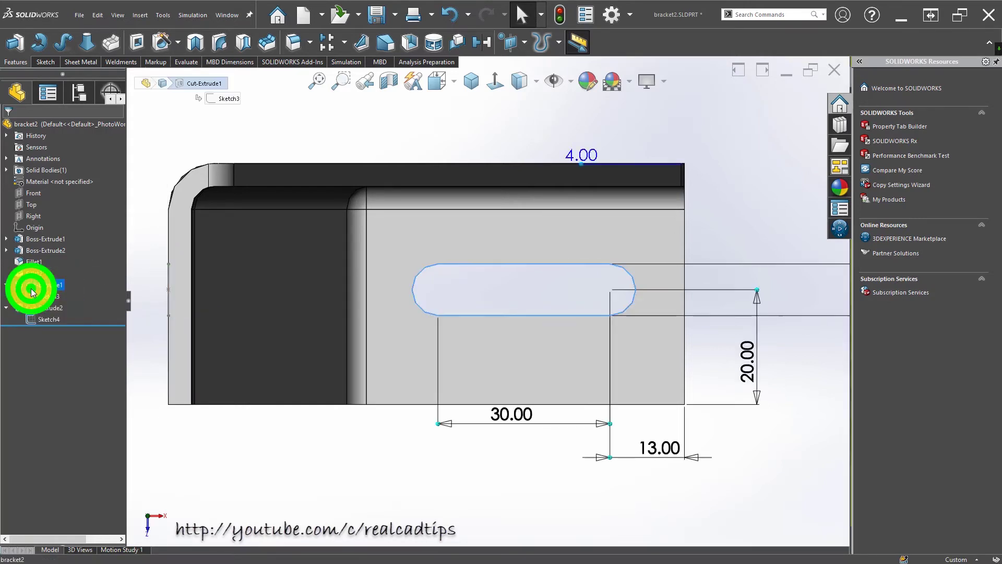
left_click(47, 277)
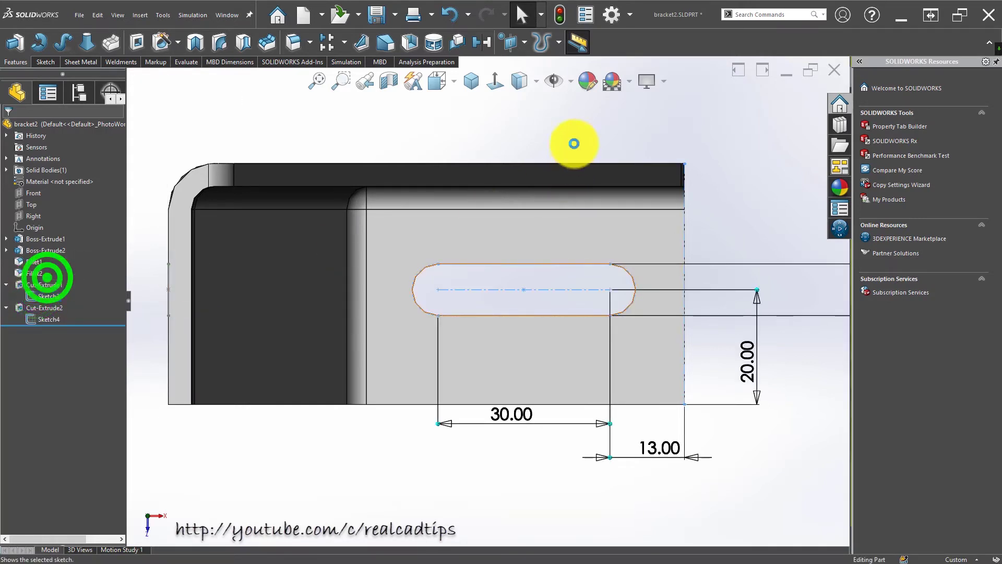
left_click(577, 132)
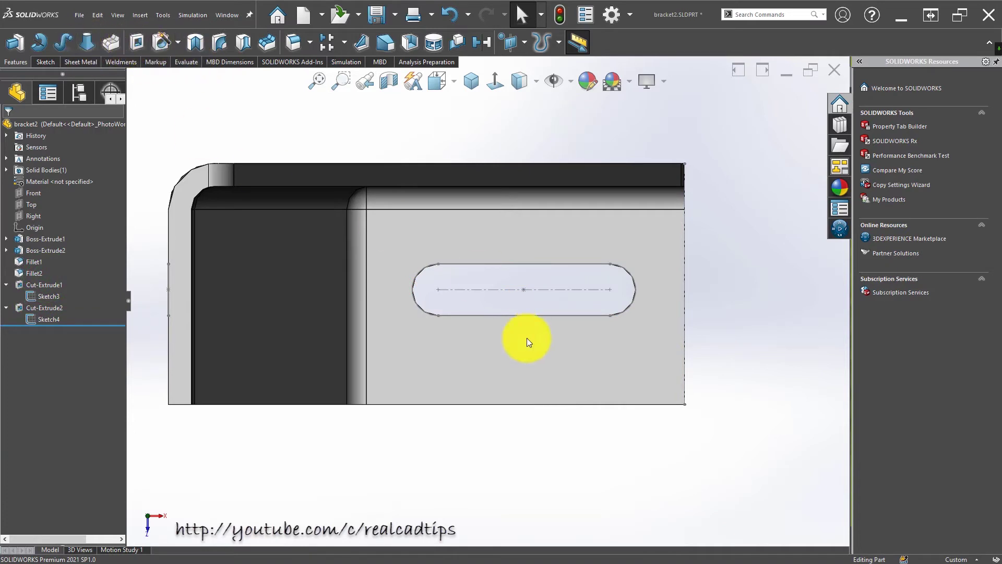
left_click(562, 243)
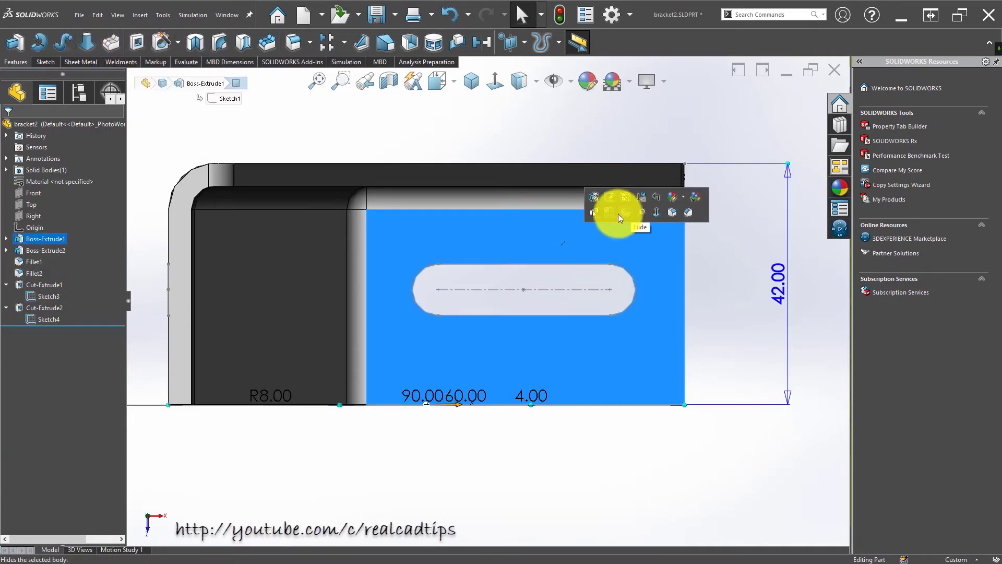
left_click(609, 213)
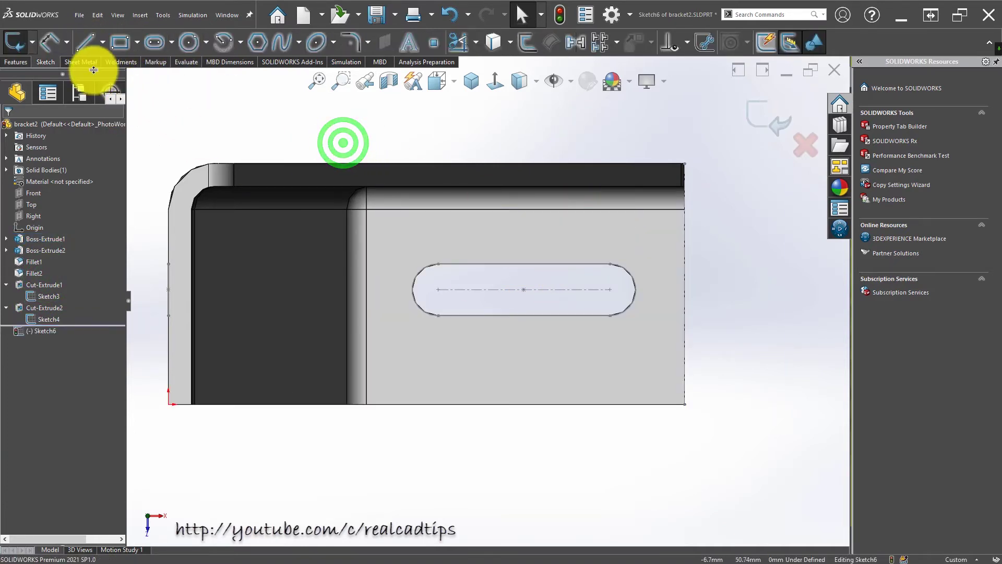
- Draw a circle centred on the middle of the bottom slot
mouse_move(438, 252)
middle_mouse_down()
mouse_move(409, 200)
mouse_move(516, 462)
middle_mouse_up()
scroll(499, 420, "down", 3)
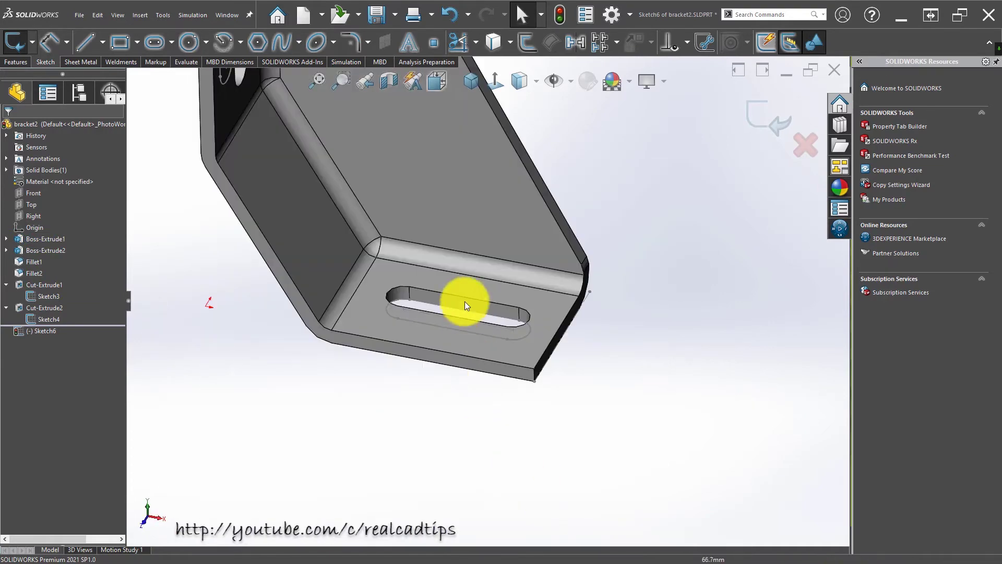
left_click(495, 81)
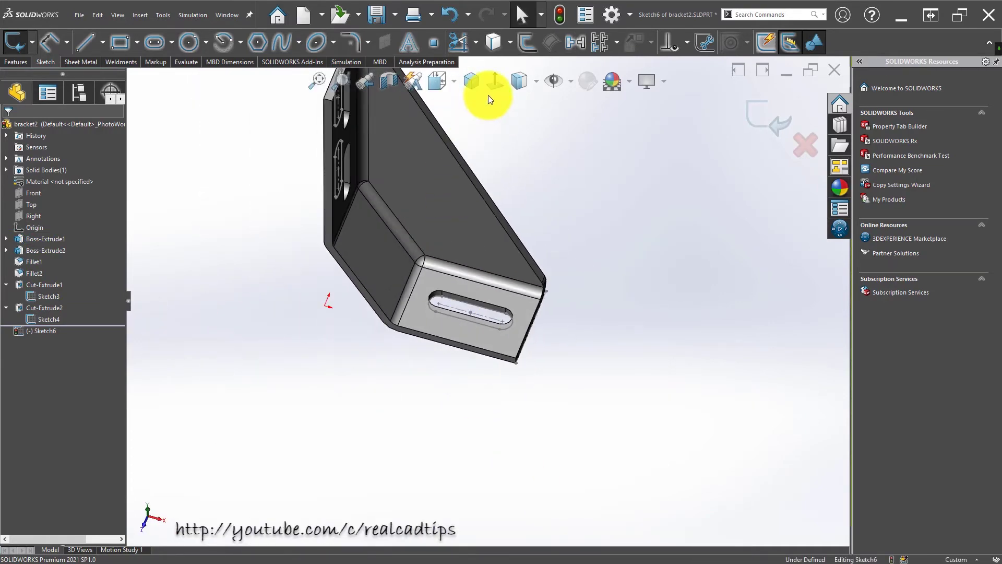
left_click(188, 43)
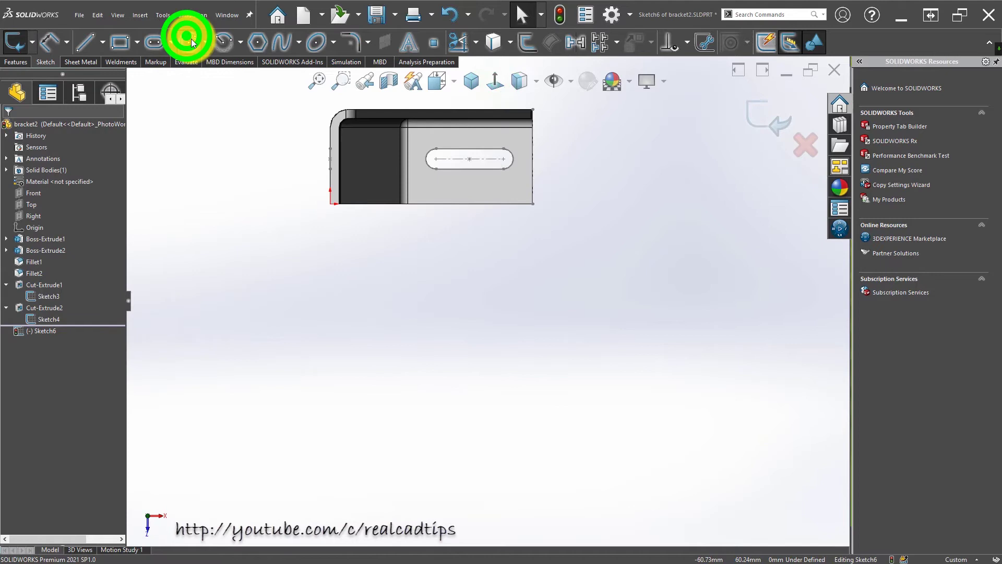
scroll(467, 167, "down", 2)
left_click(475, 178)
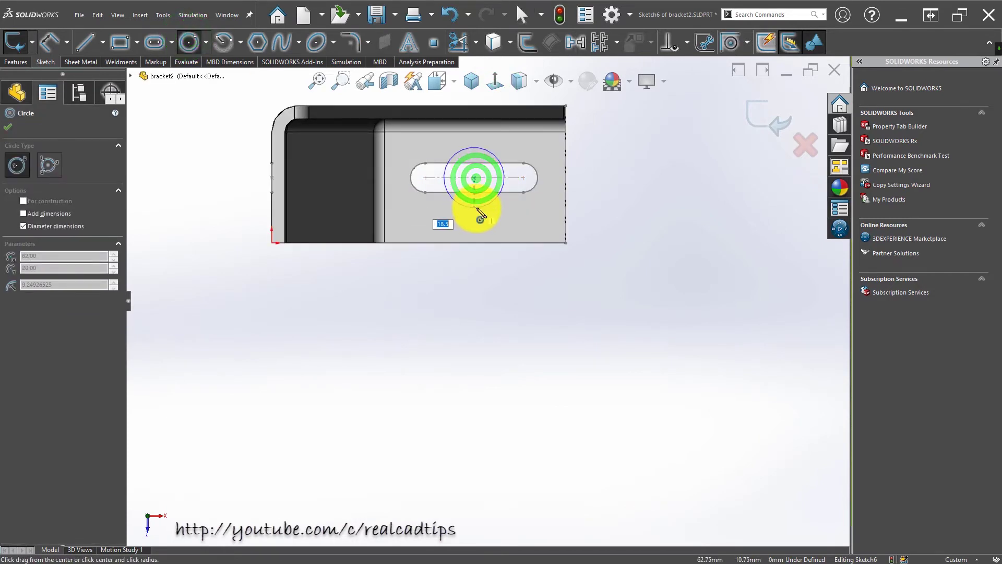
left_click(481, 215)
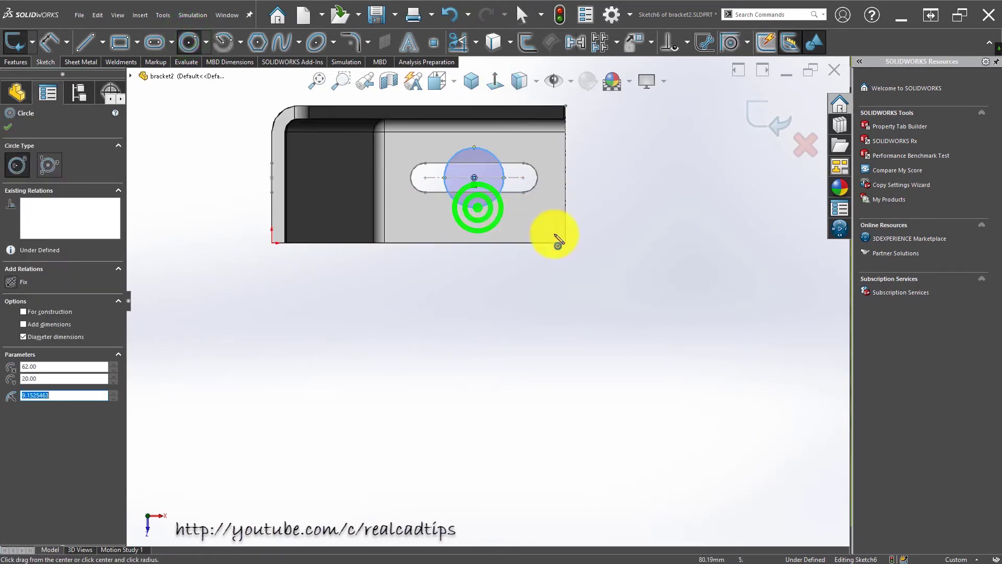
right_click_drag(447, 175, 499, 149)
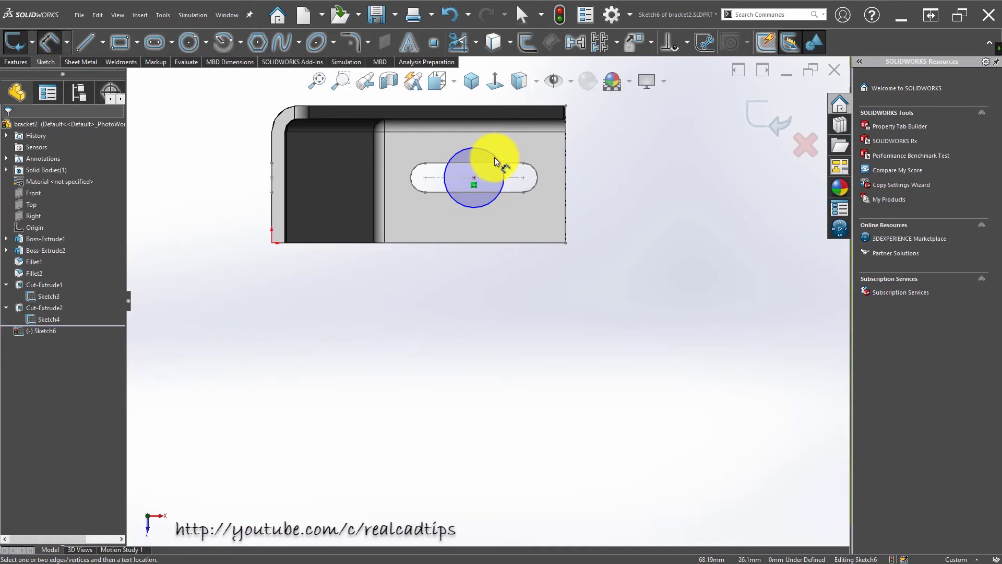
- Dimension the circle's diameter to 16 mm and orbit to a tilted 3D view
left_click(496, 155)
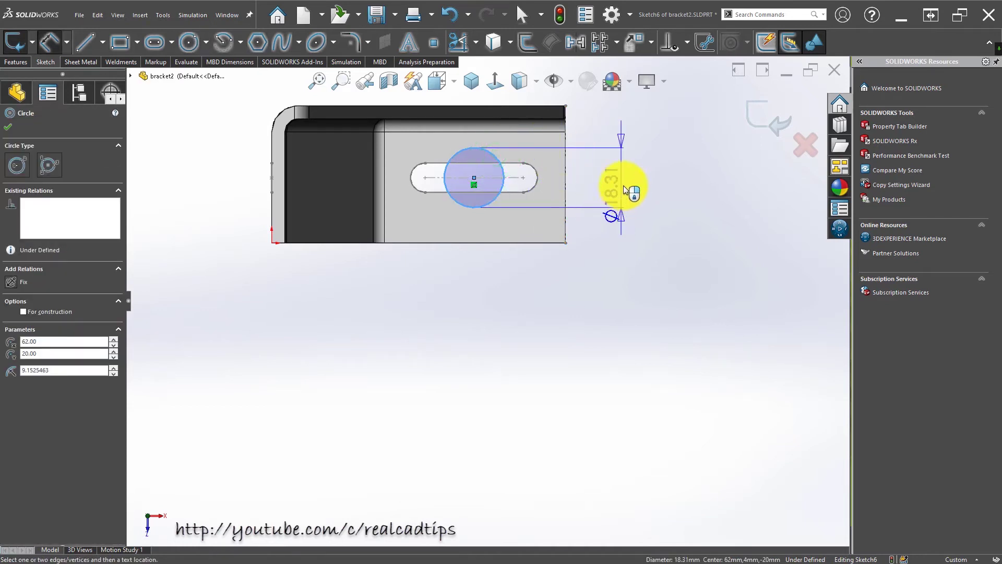
left_click(619, 175)
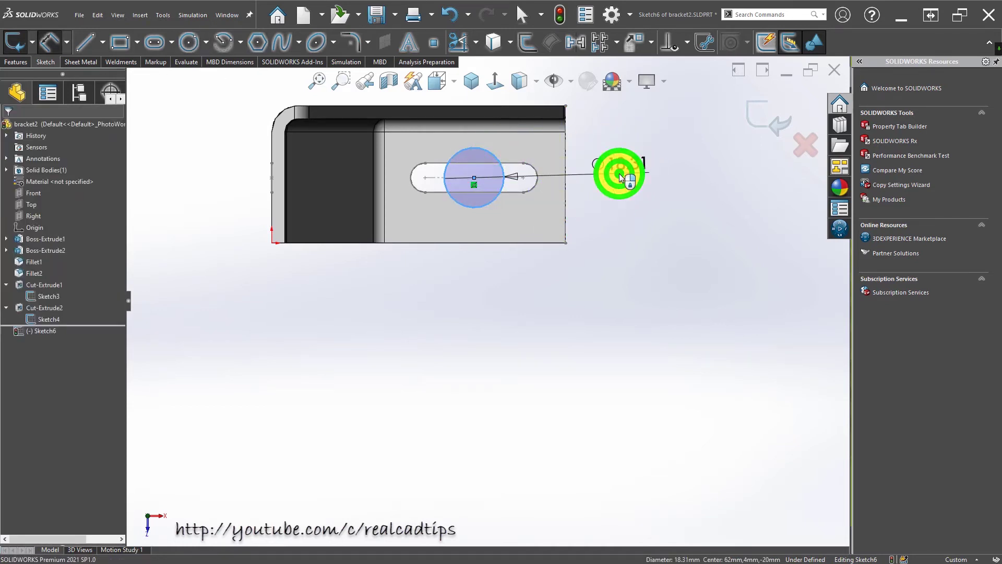
type("1")
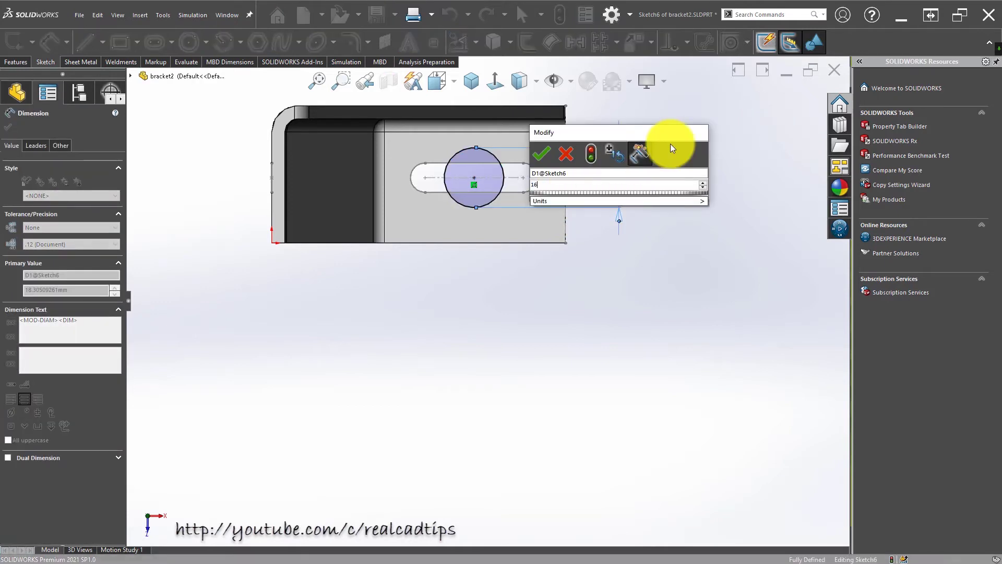
type("6")
key("Return")
left_click(453, 279)
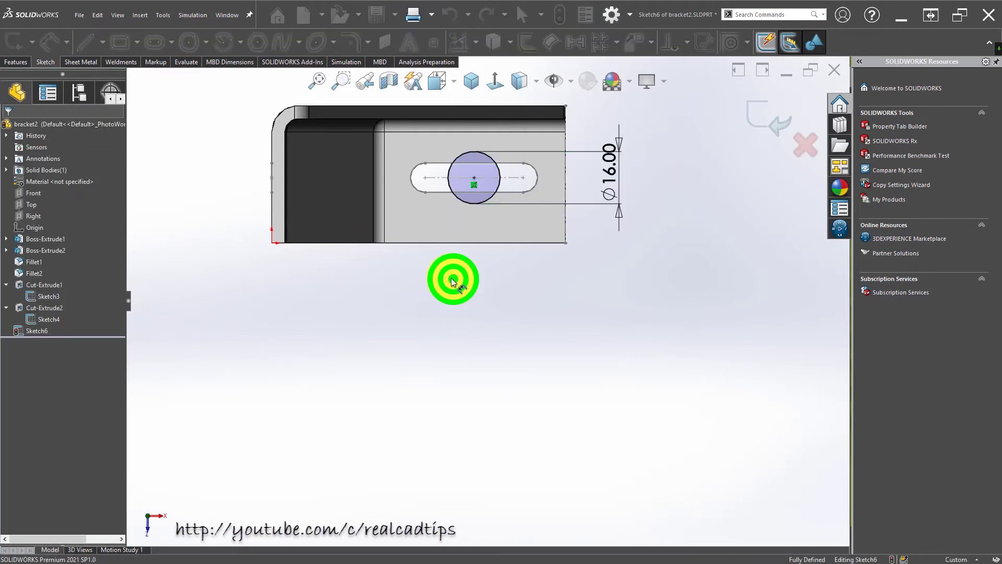
mouse_move(465, 217)
middle_mouse_down()
mouse_move(483, 237)
mouse_move(477, 336)
middle_mouse_up()
scroll(482, 306, "down", 3)
scroll(477, 298, "up", 3)
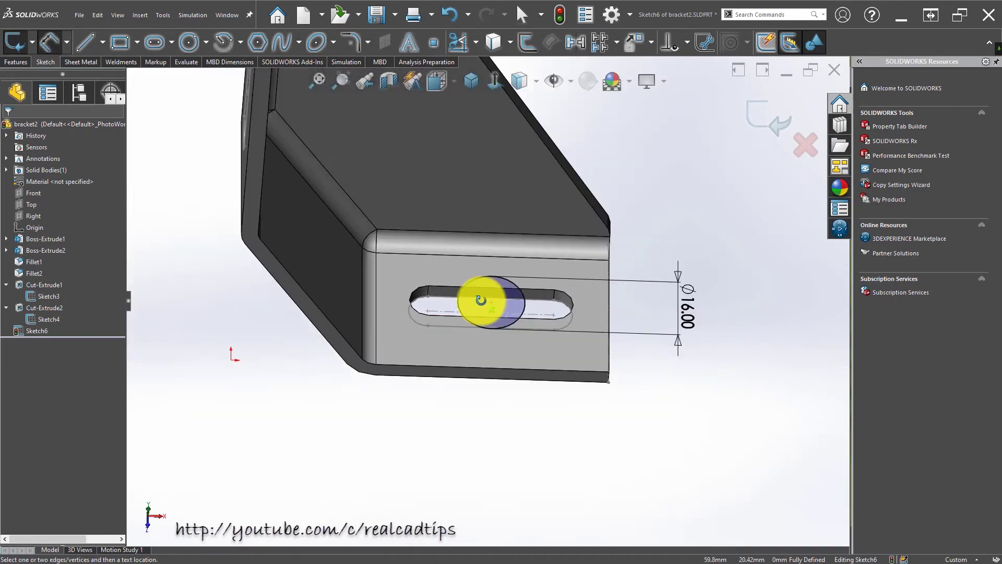
mouse_move(476, 298)
middle_mouse_down()
mouse_move(477, 275)
mouse_move(470, 358)
mouse_move(459, 314)
middle_mouse_up()
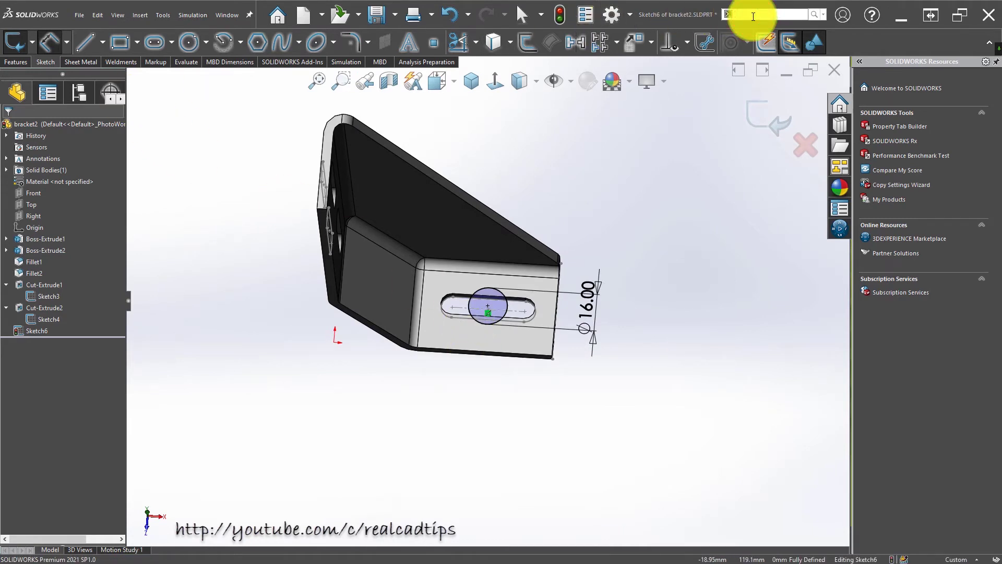
- Project the Ø16 circle onto the bottom flange face as Split Line1
type("spit")
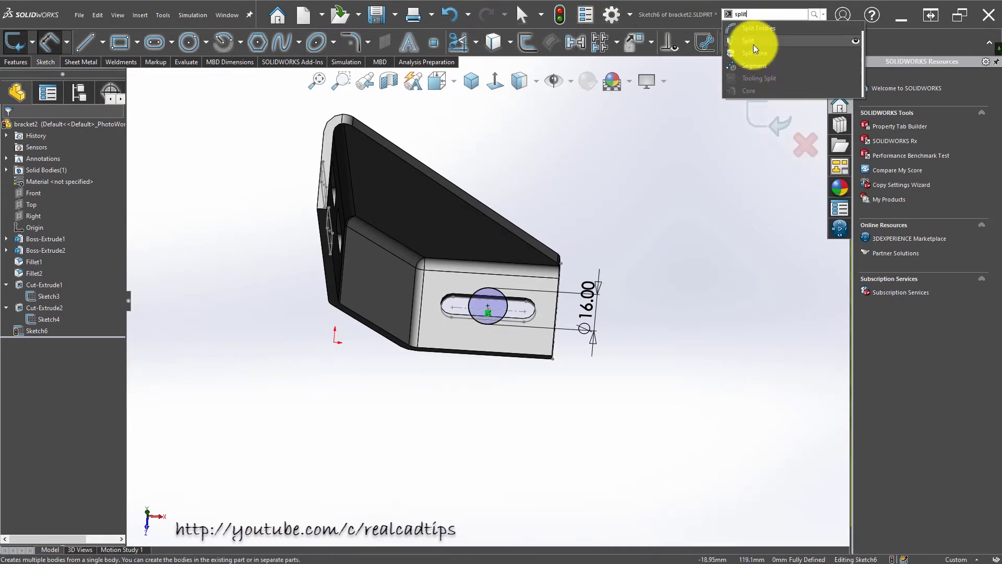
left_click(754, 52)
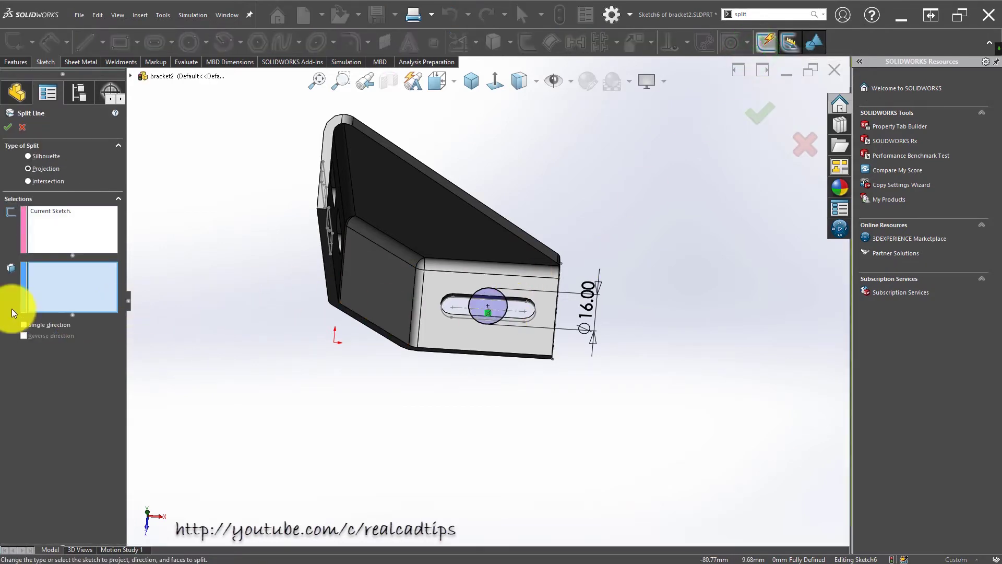
left_click(465, 341)
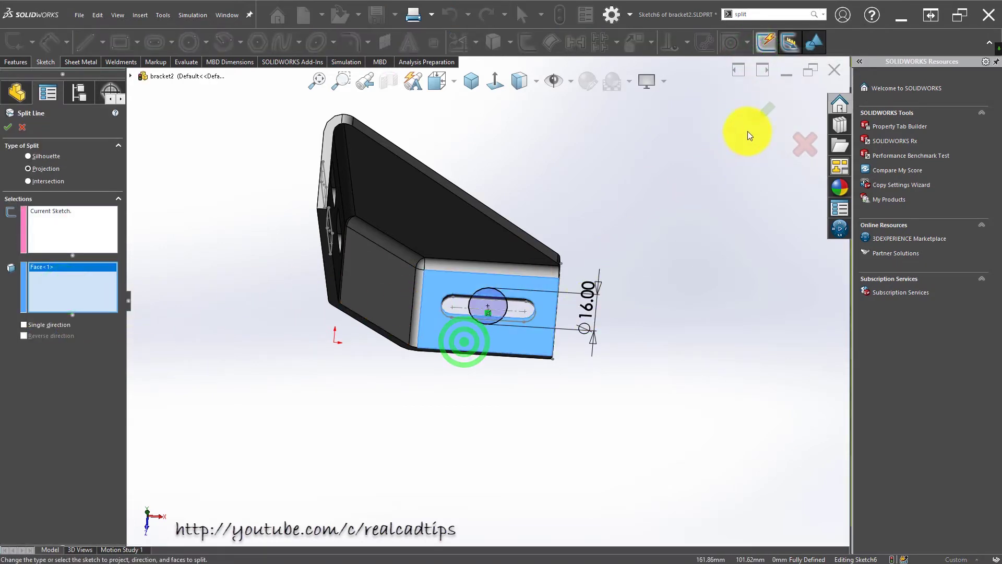
left_click(755, 114)
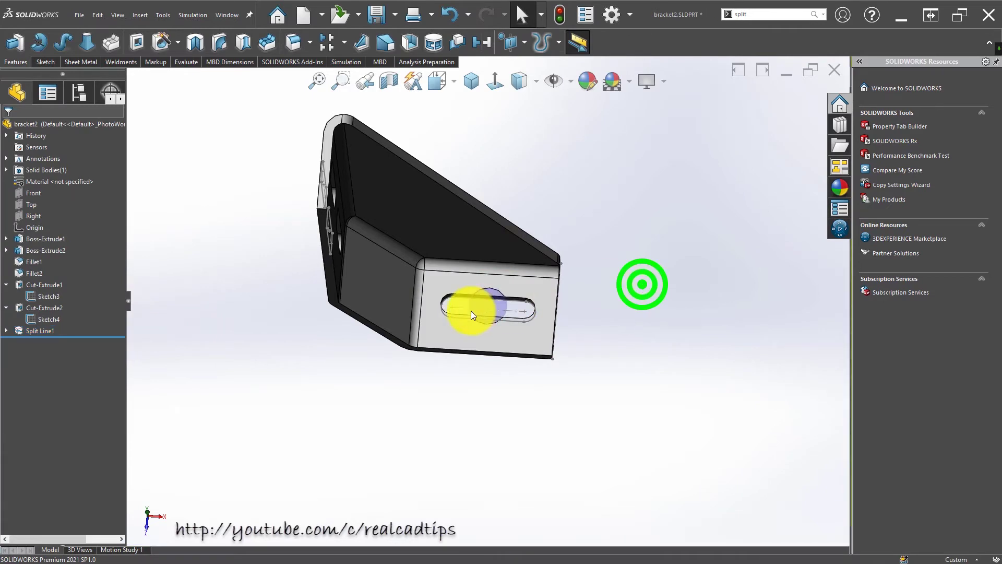
- Orbit the bracket and inspect Sketch3's dimensions from the feature tree
mouse_move(471, 311)
middle_mouse_down()
mouse_move(527, 292)
mouse_move(535, 236)
middle_mouse_up()
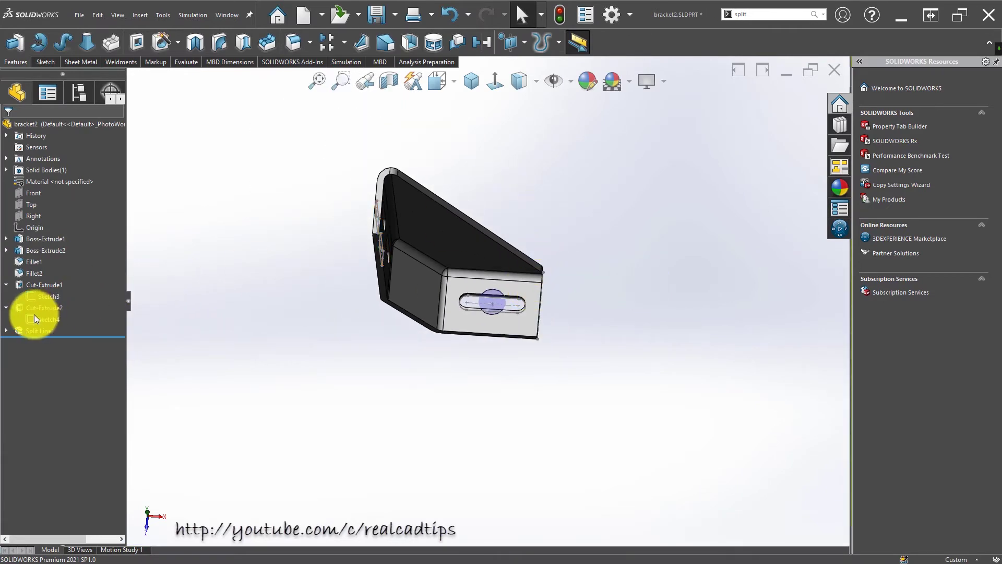
left_click(46, 296)
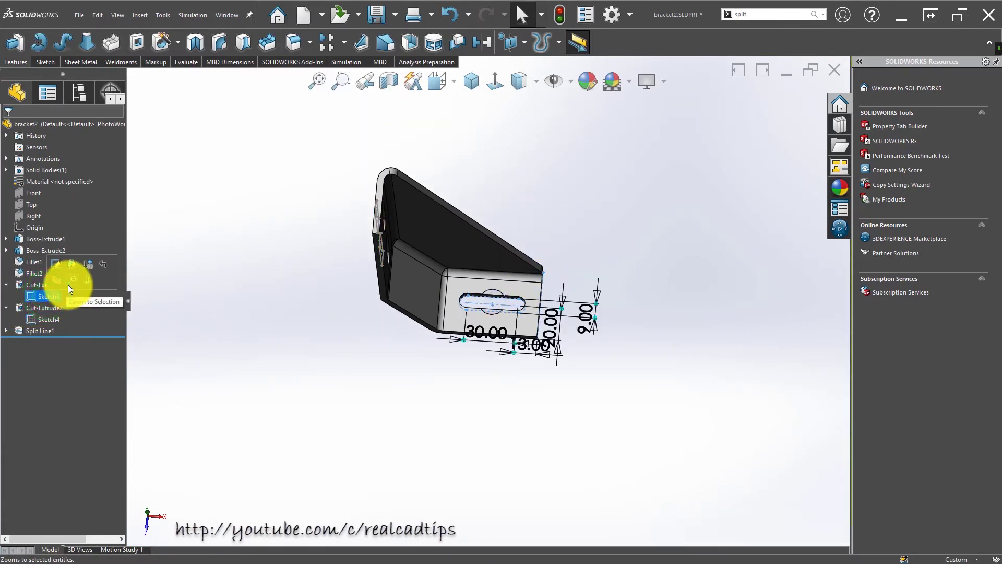
left_click(60, 282)
left_click(423, 378)
scroll(474, 305, "down", 5)
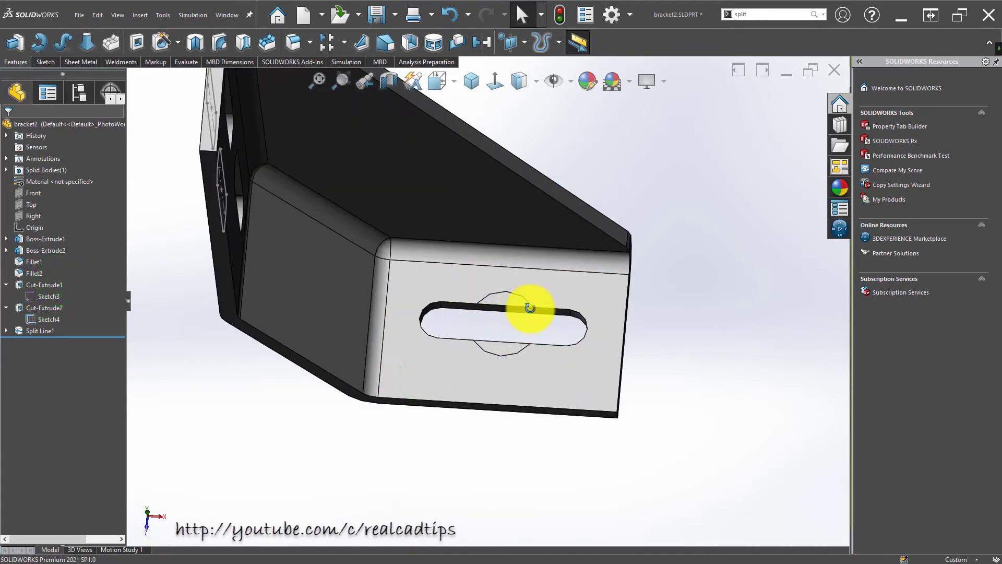
mouse_move(525, 306)
middle_mouse_down()
mouse_move(514, 253)
mouse_move(509, 317)
middle_mouse_up()
scroll(477, 312, "down", 3)
- Start a new sketch on the slot's inner wall
left_click(477, 309)
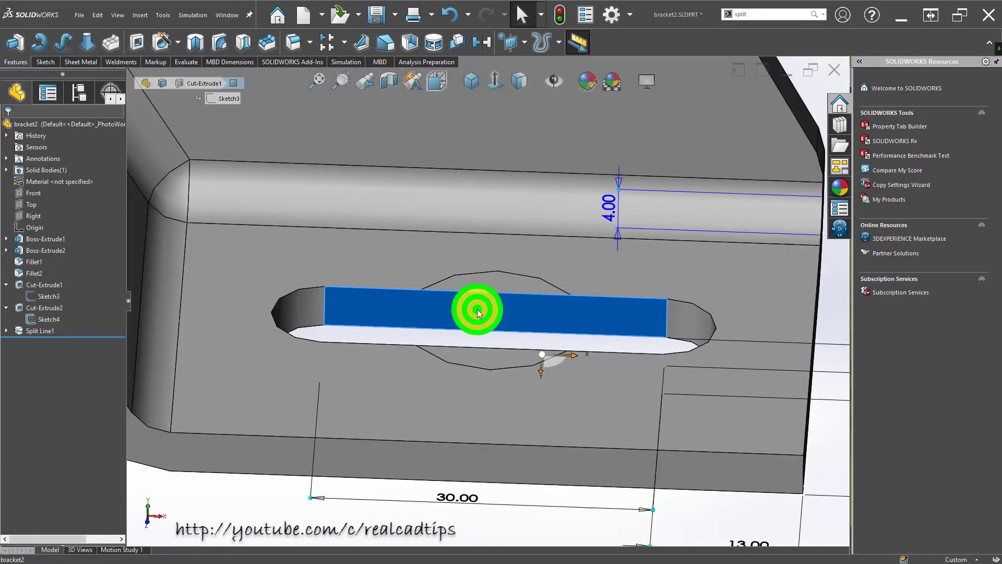
left_click(524, 279)
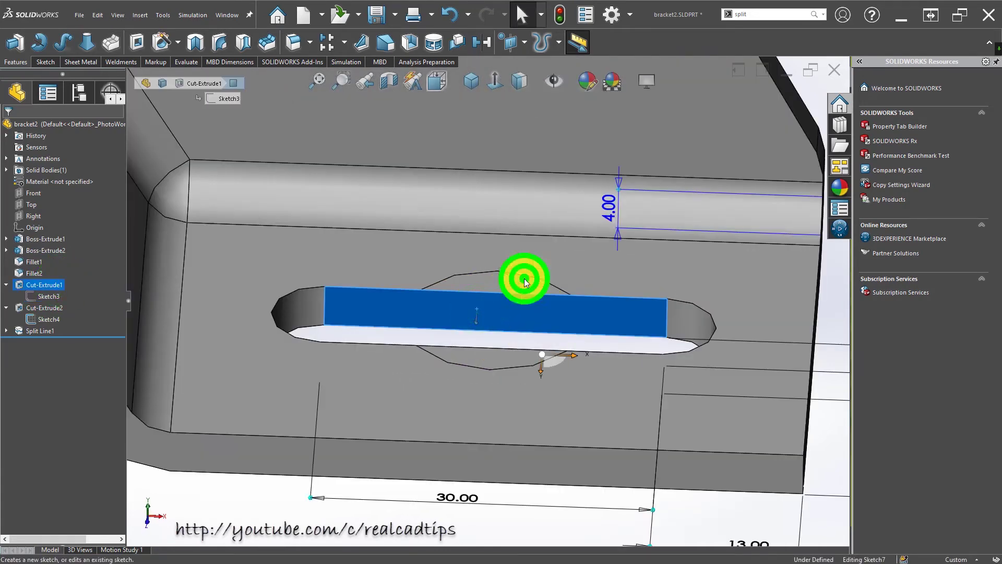
middle_click_drag(524, 279, 492, 368)
middle_click_drag(490, 309, 487, 328)
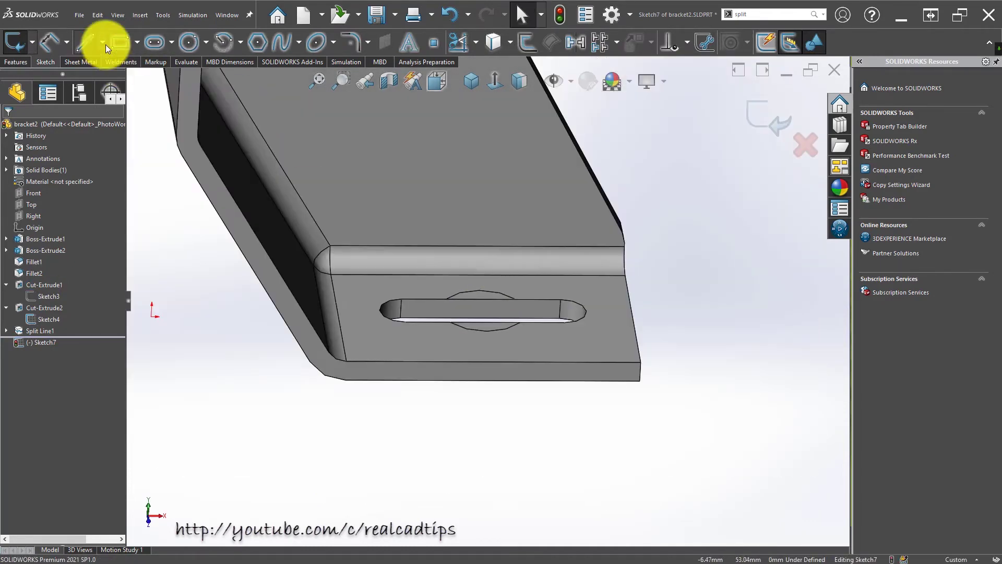
- Draw a vertical construction line from the wall's top-edge midpoint to its bottom edge
left_click(103, 42)
left_click(104, 66)
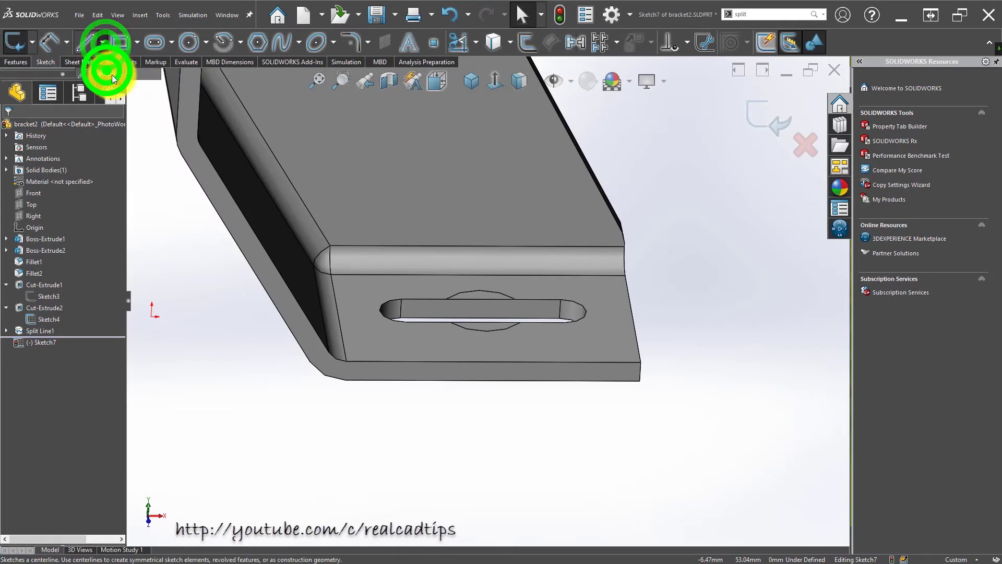
left_click(480, 298)
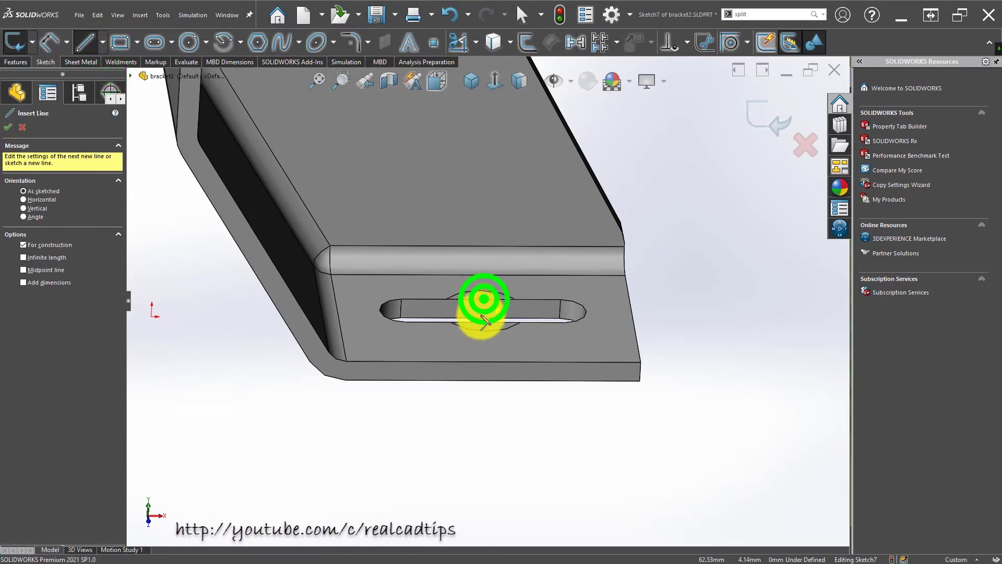
left_click(480, 318)
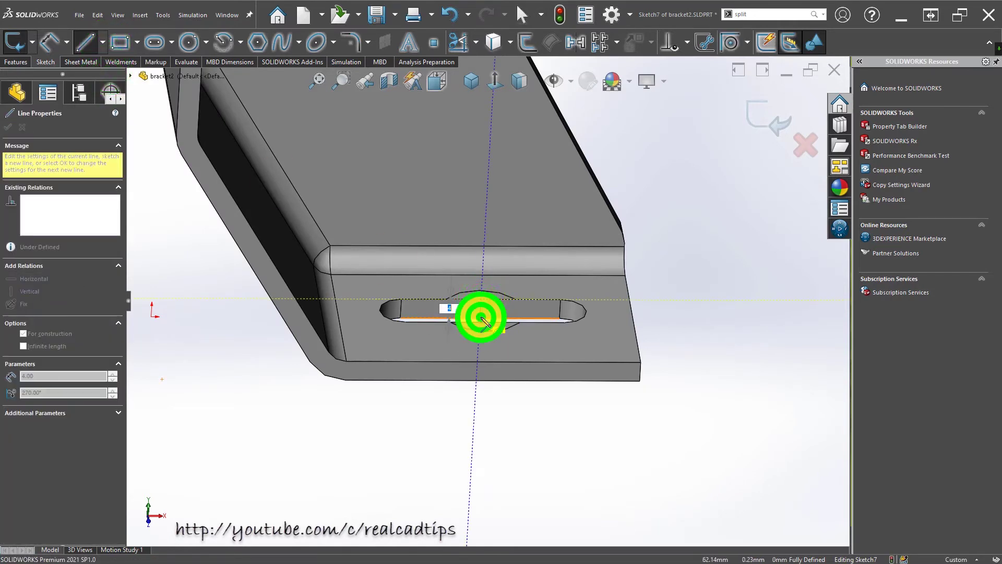
double_click(418, 432)
scroll(497, 301, "down", 4)
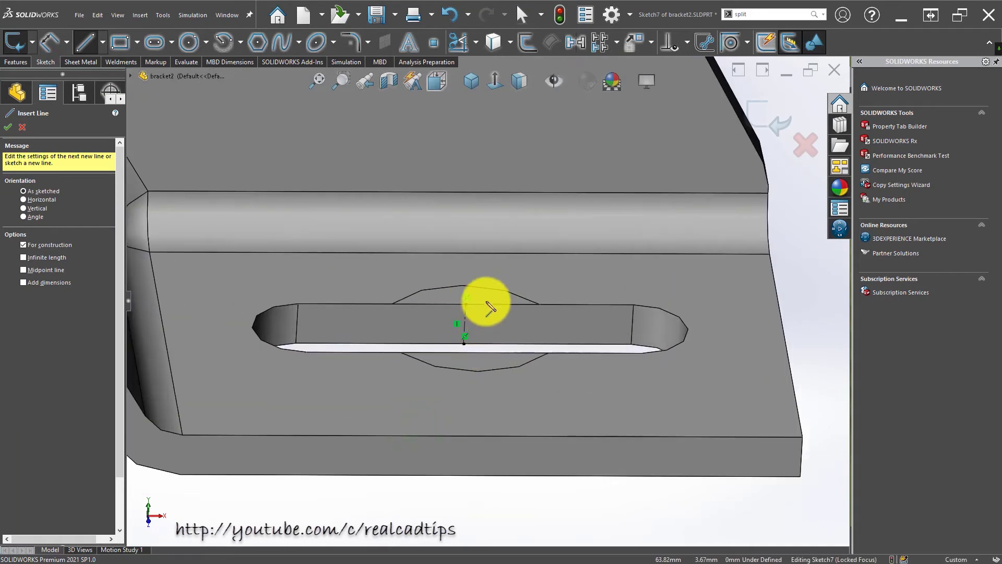
scroll(522, 261, "up", 2)
key("Escape")
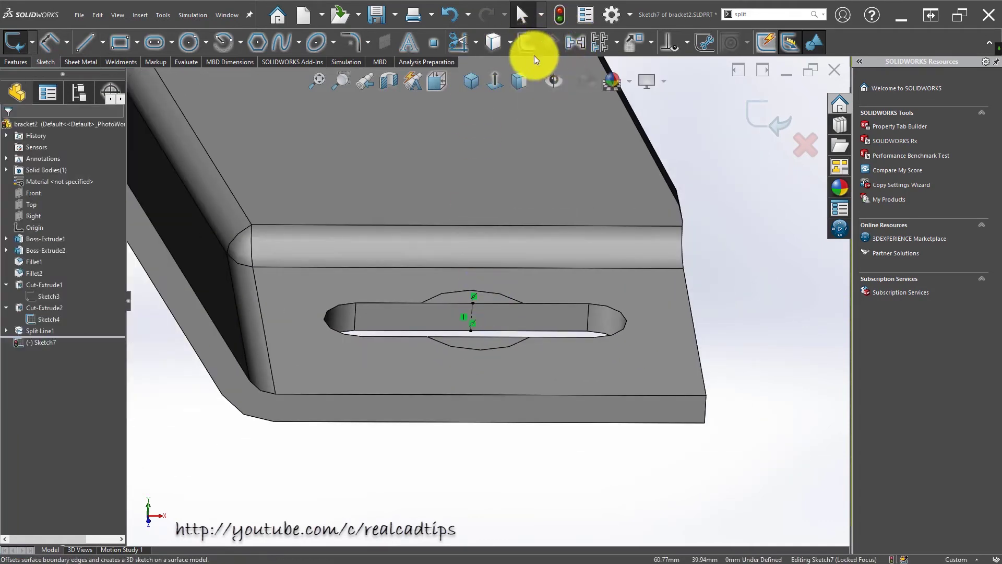
- Offset the construction line 4 mm to both sides with bi-directional Offset Entities
left_click(527, 44)
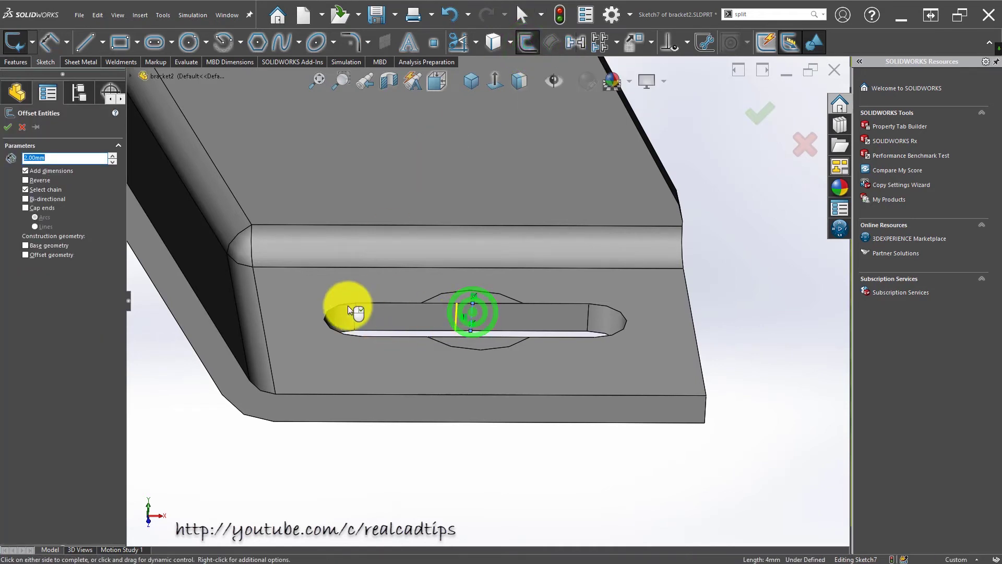
left_click(53, 199)
double_click(71, 157)
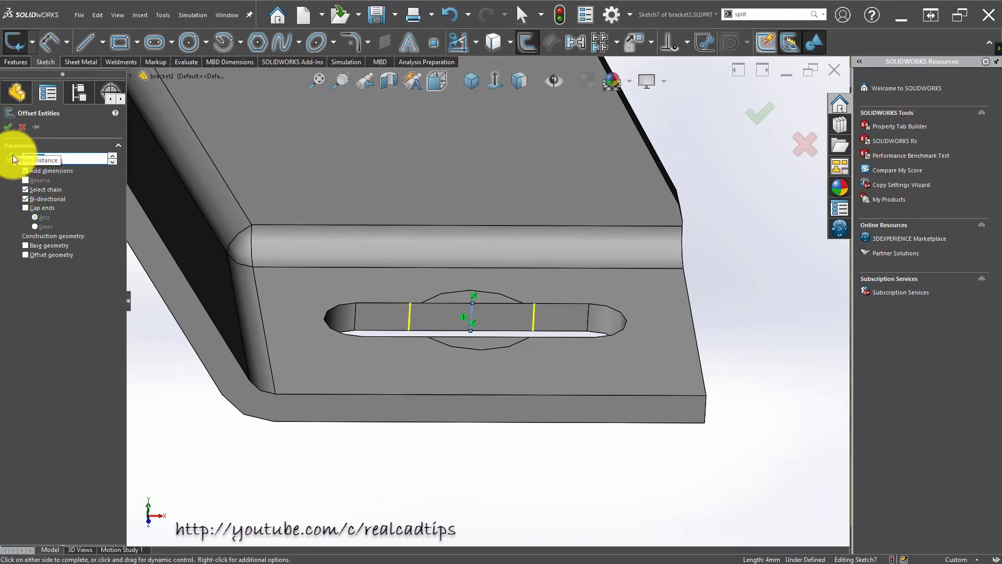
type("8")
key("Return")
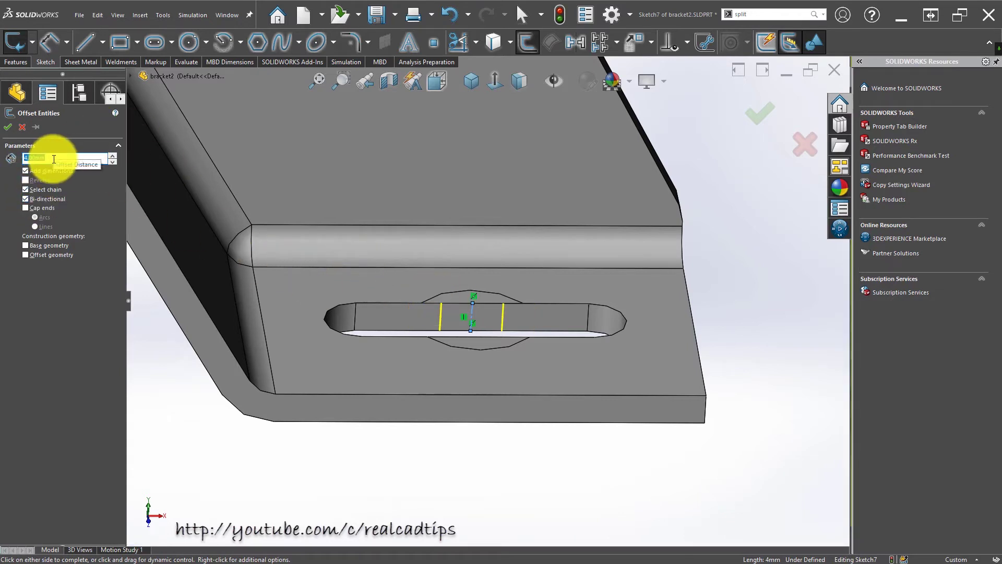
left_click(714, 196)
middle_click_drag(468, 334, 465, 311)
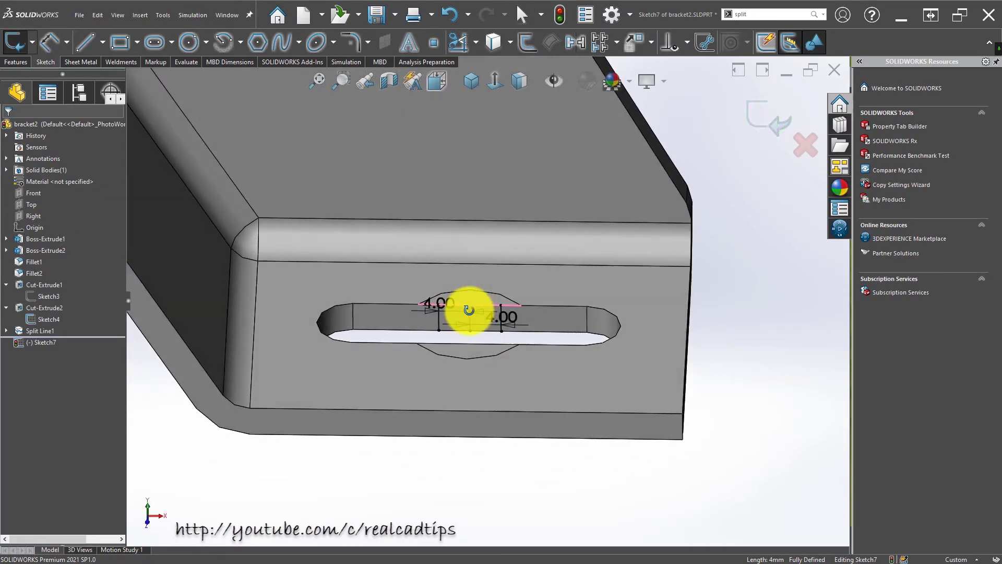
- Split the slot's inner wall into three segments along the Sketch7 lines as Split Line2
left_click(756, 17)
type("split")
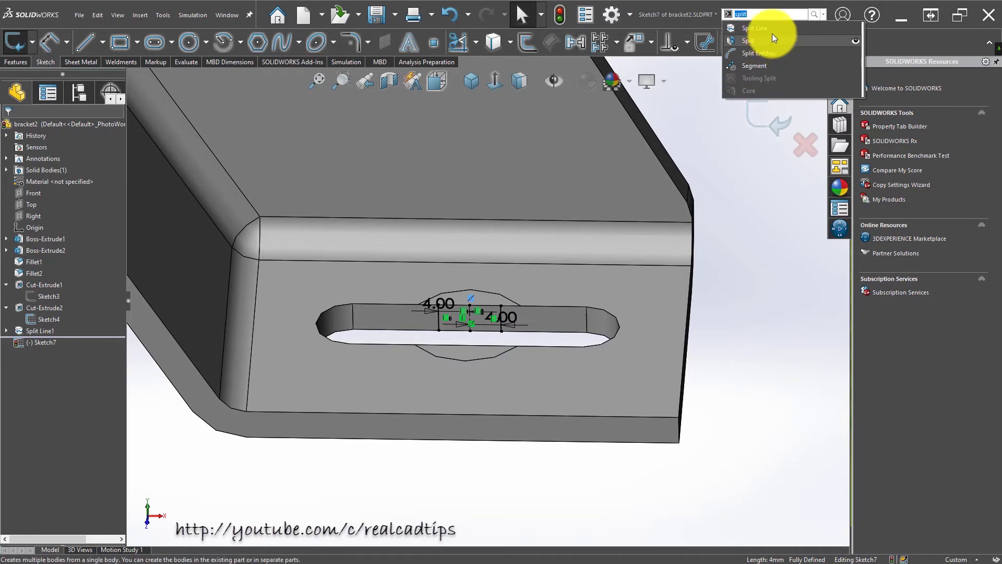
left_click(774, 31)
left_click(48, 276)
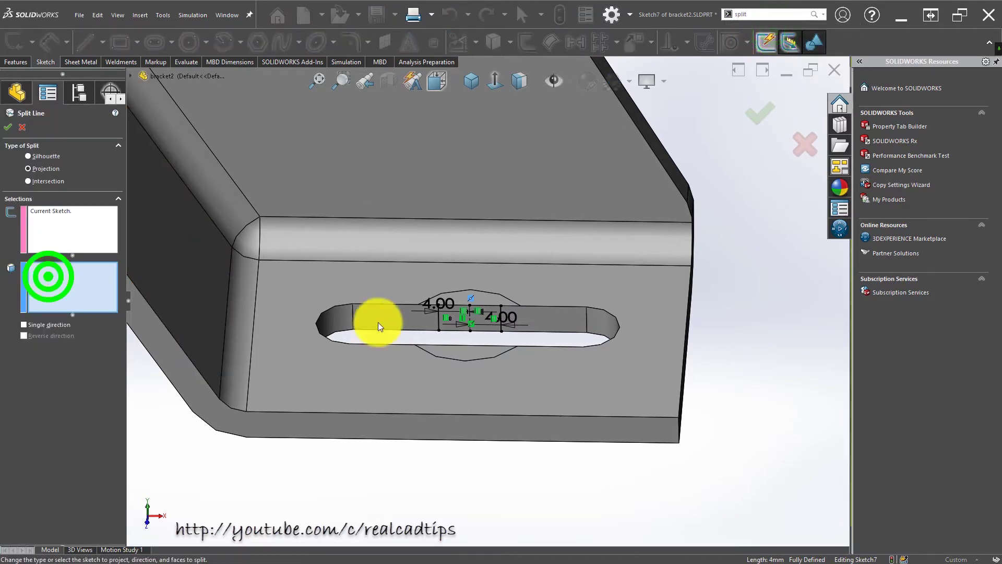
left_click(549, 327)
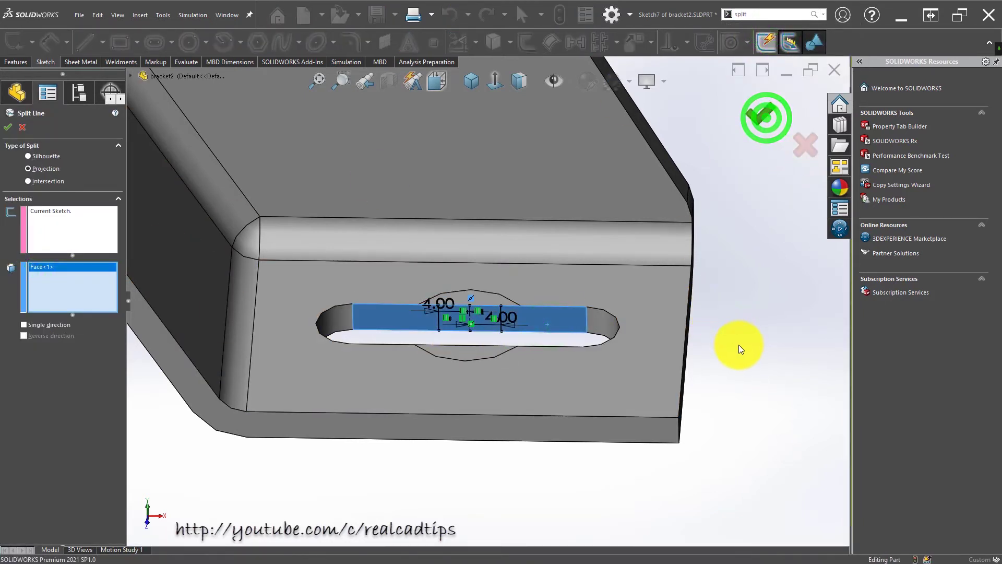
left_click(735, 324)
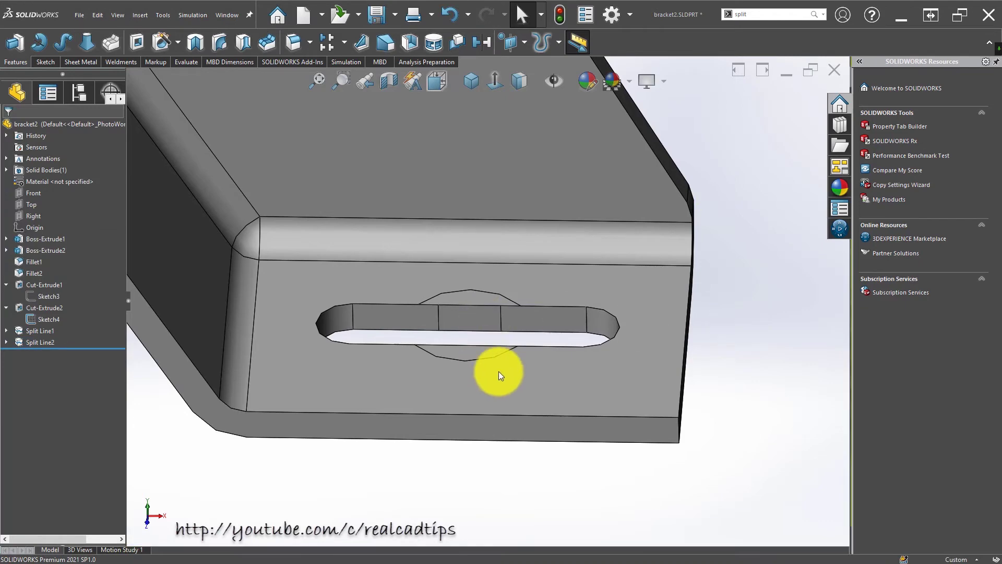
middle_click_drag(499, 371, 434, 385)
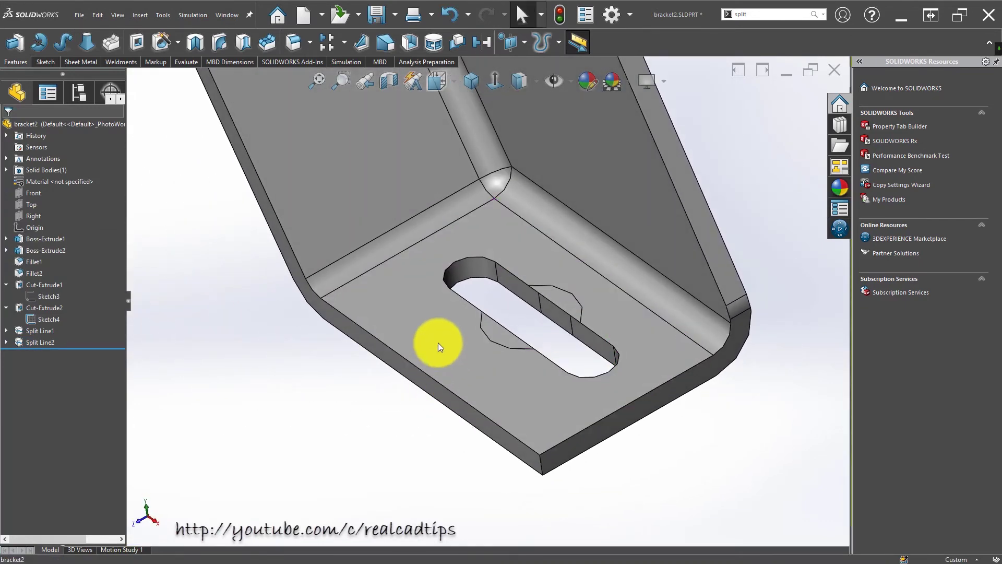
key("z")
left_click(517, 43)
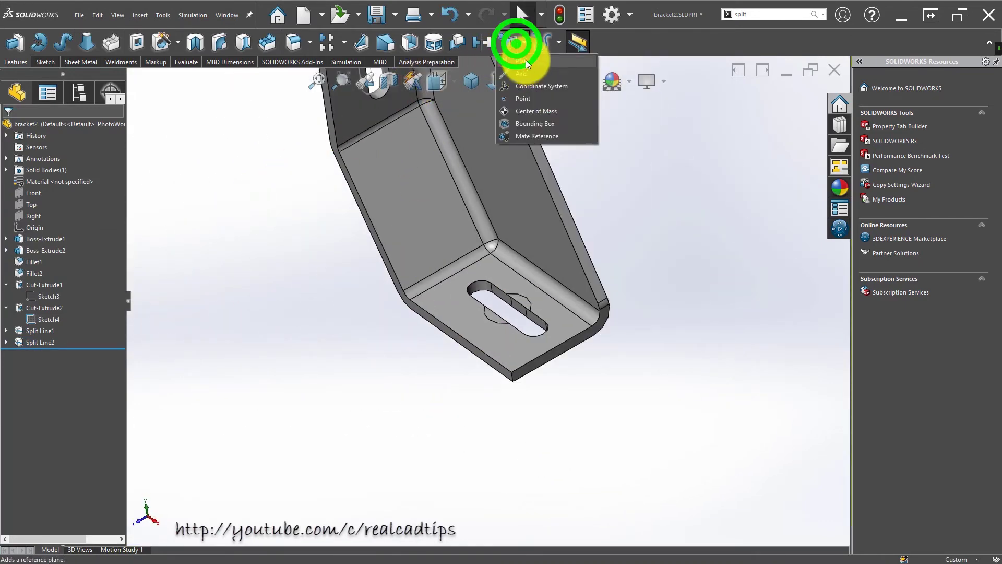
left_click(521, 66)
scroll(510, 299, "down", 5)
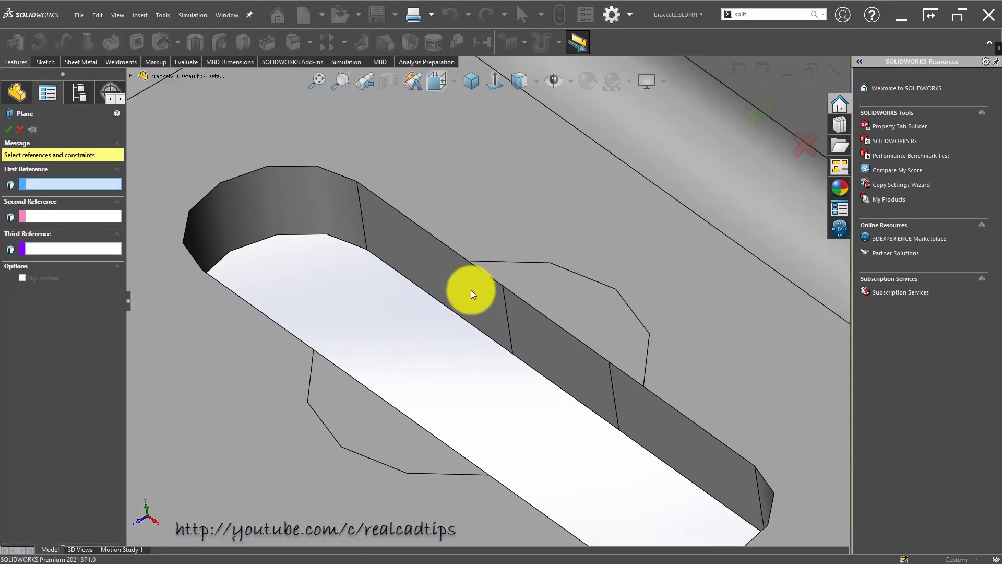
left_click(449, 264)
scroll(436, 327, "up", 5)
middle_click_drag(436, 328, 408, 330)
scroll(421, 306, "down", 5)
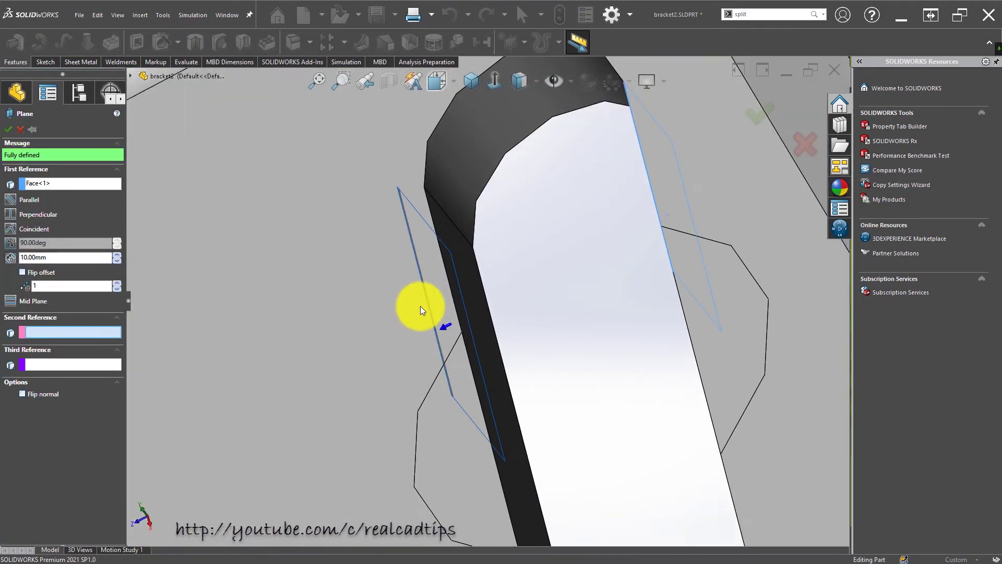
left_click(472, 278)
scroll(476, 283, "up", 5)
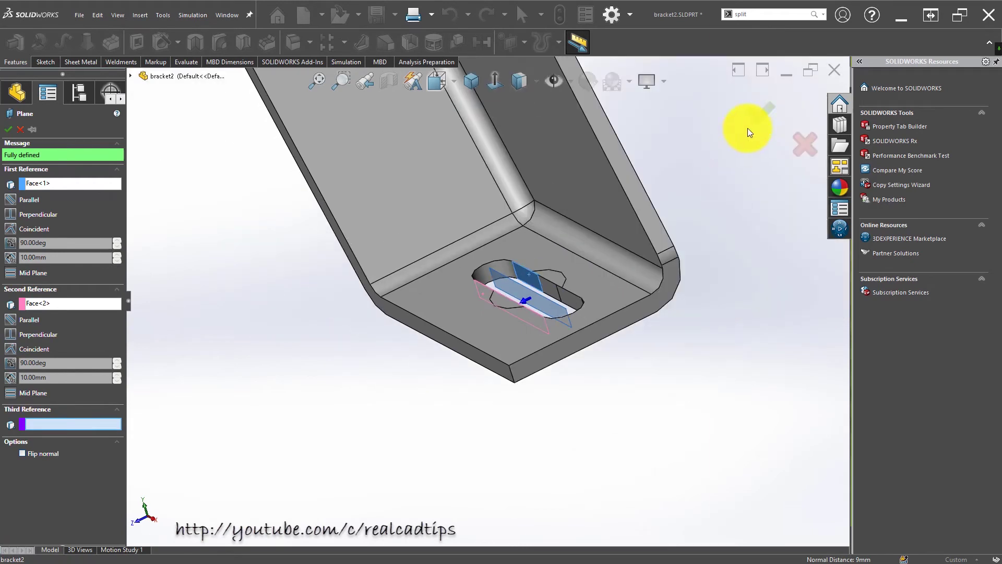
left_click(656, 120)
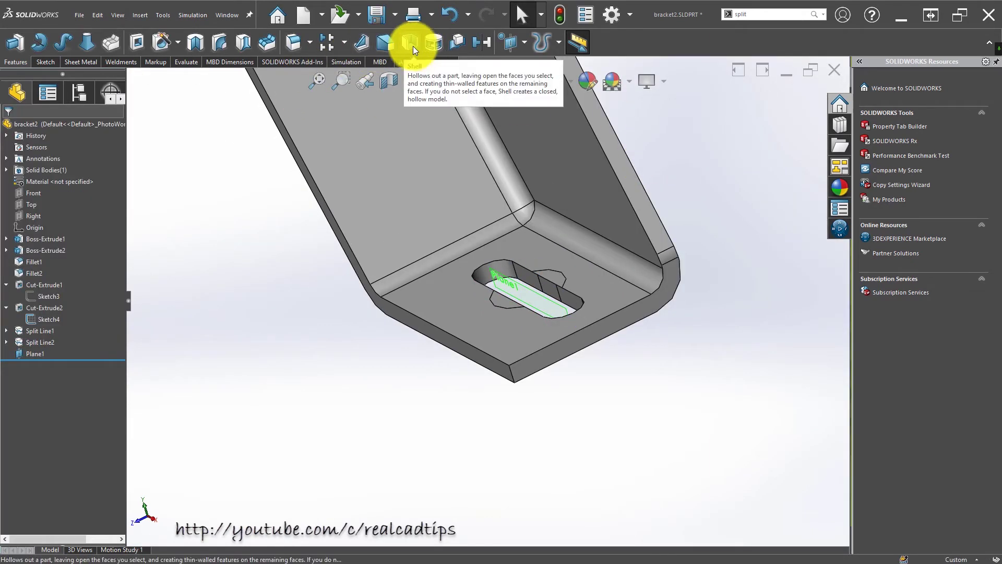
left_click(344, 44)
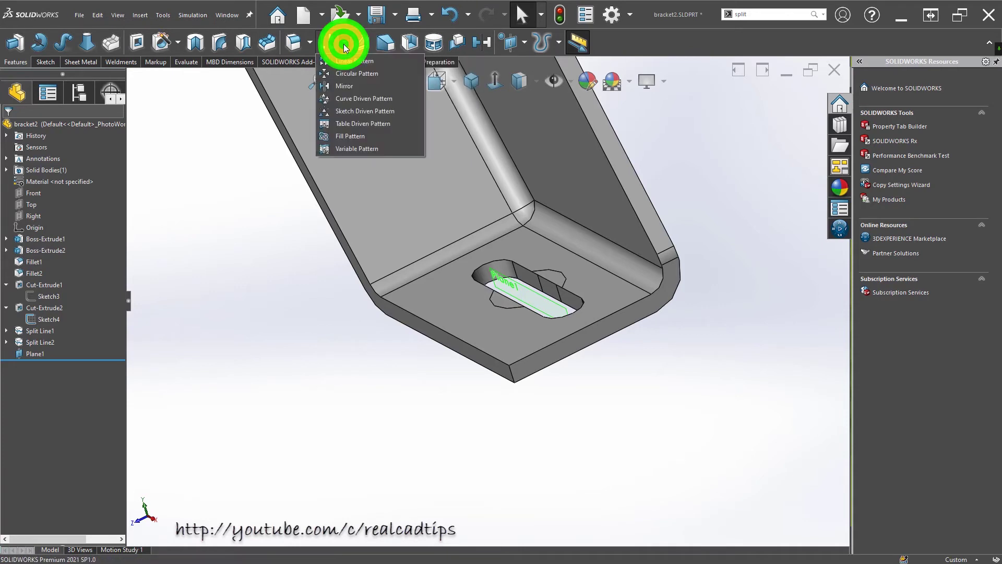
left_click(349, 87)
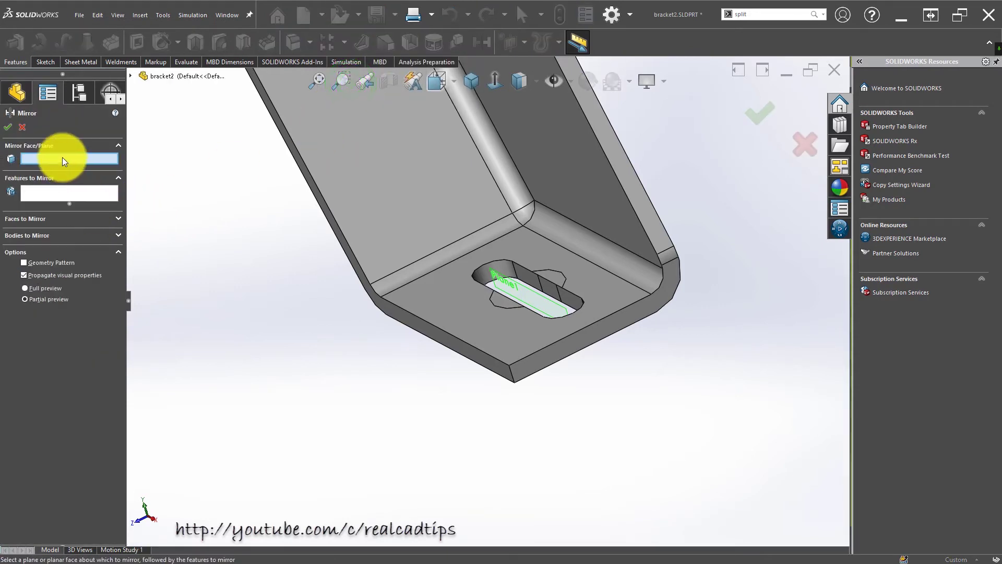
left_click(514, 287)
left_click(58, 194)
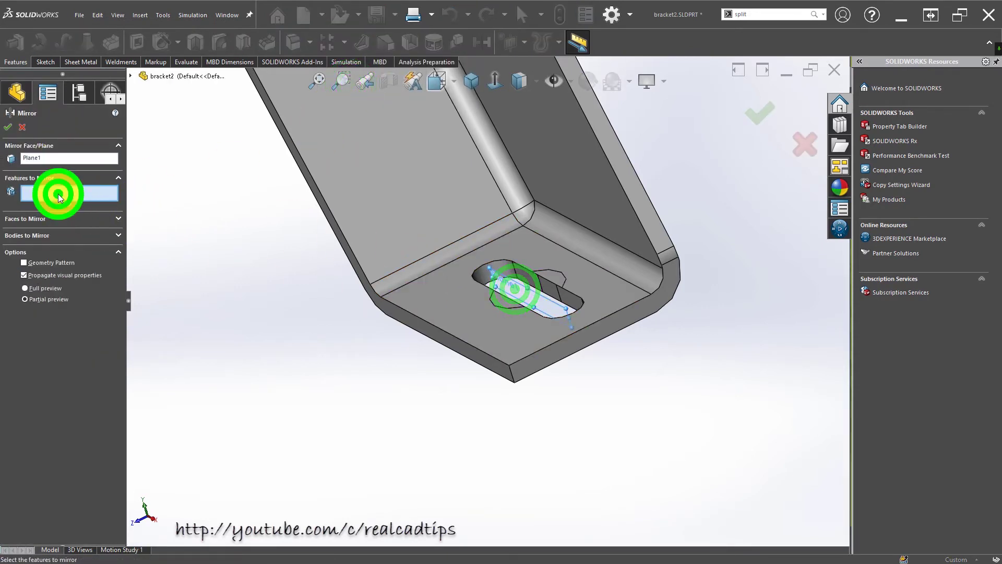
scroll(546, 278, "down", 2)
scroll(537, 281, "up", 3)
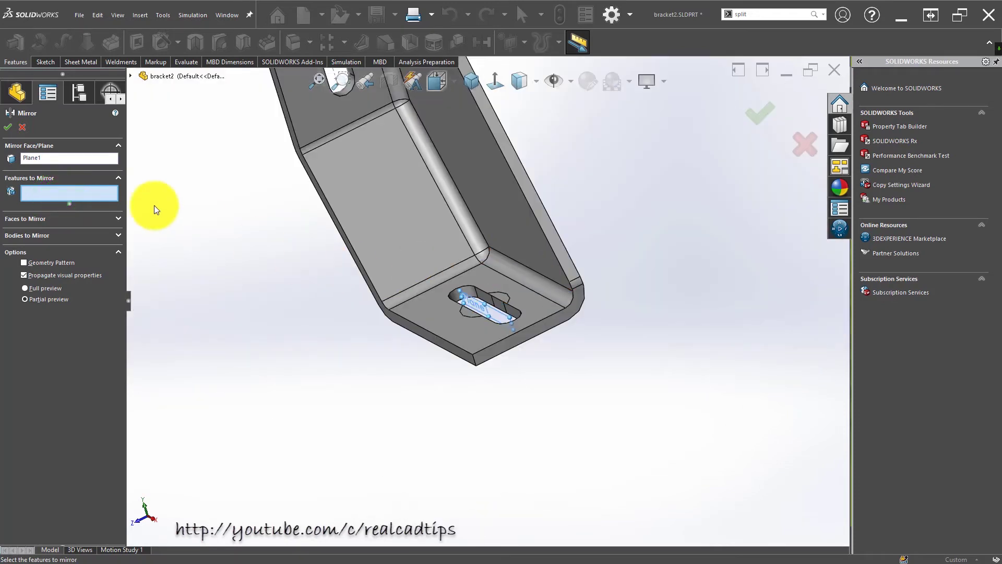
left_click(130, 76)
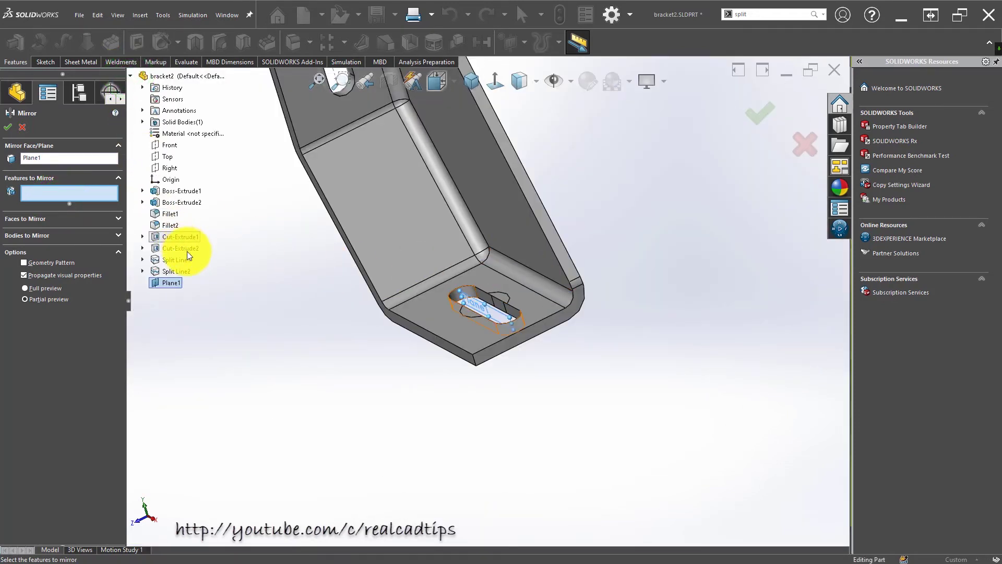
left_click(182, 272)
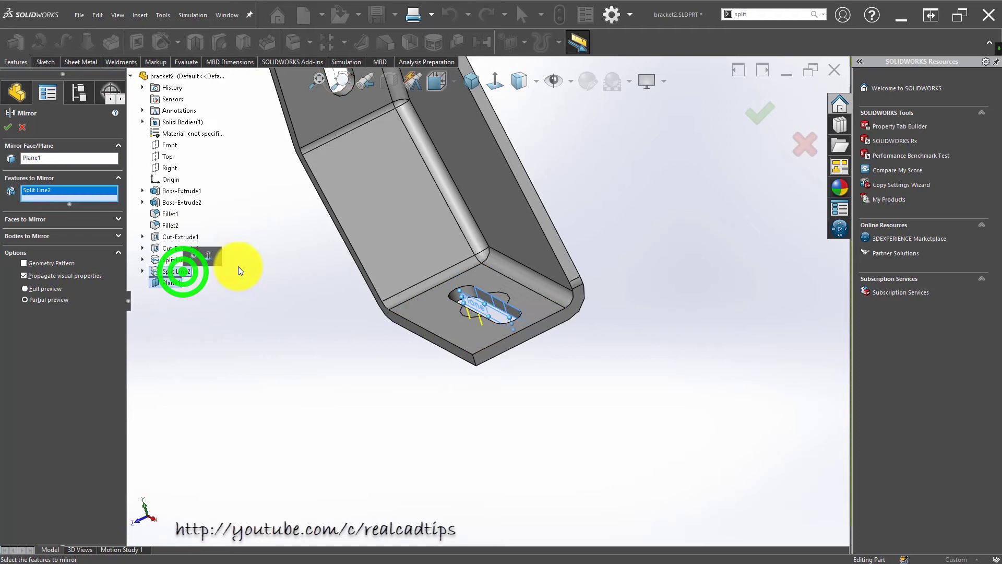
left_click(769, 113)
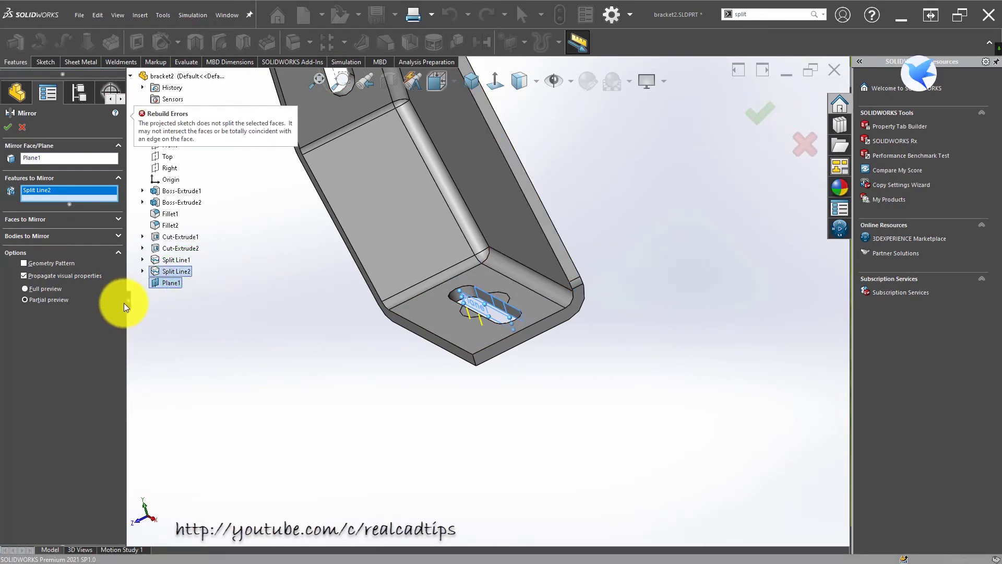
left_click(48, 266)
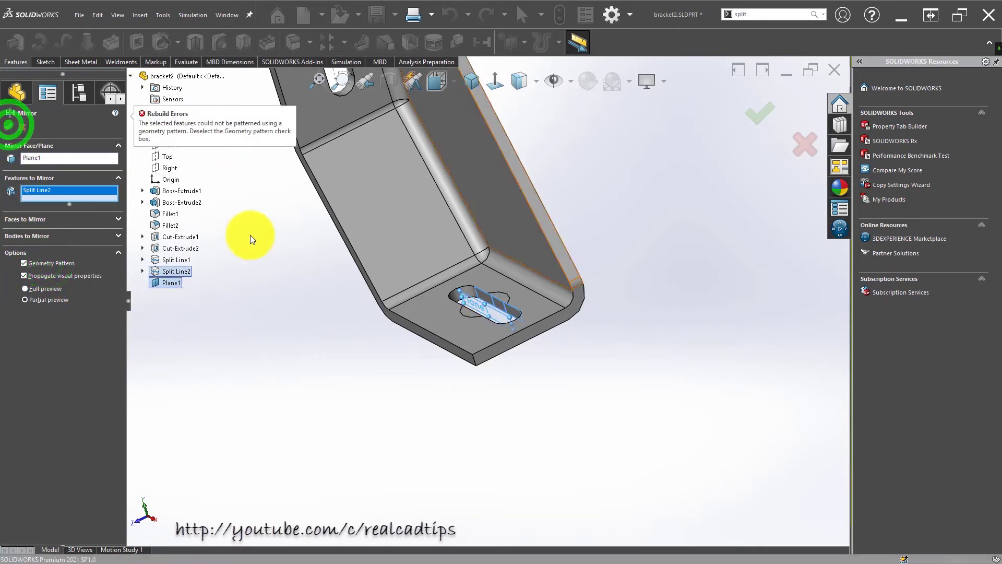
left_click(270, 288)
middle_click_drag(471, 336, 400, 373)
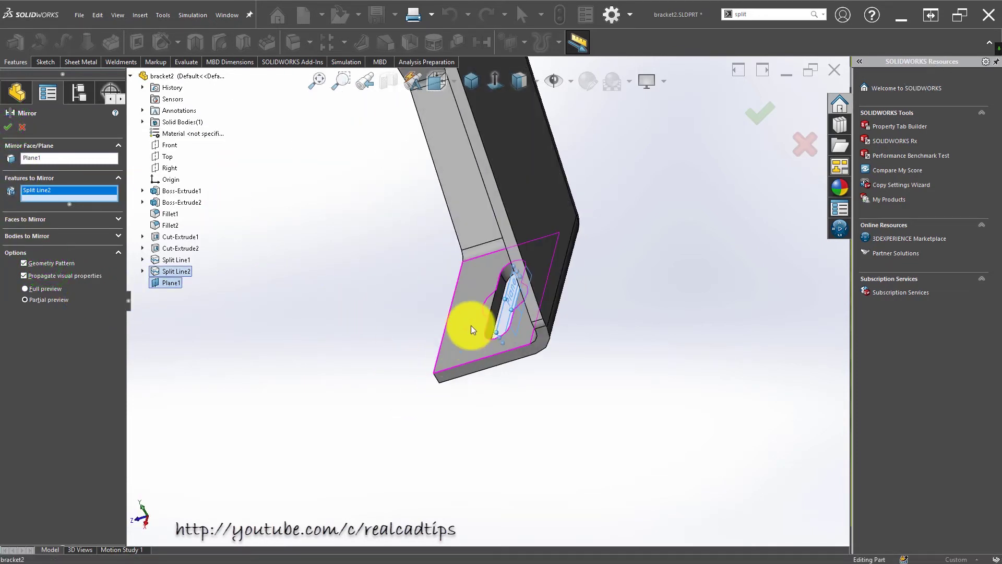
scroll(471, 324, "down", 5)
scroll(503, 306, "up", 3)
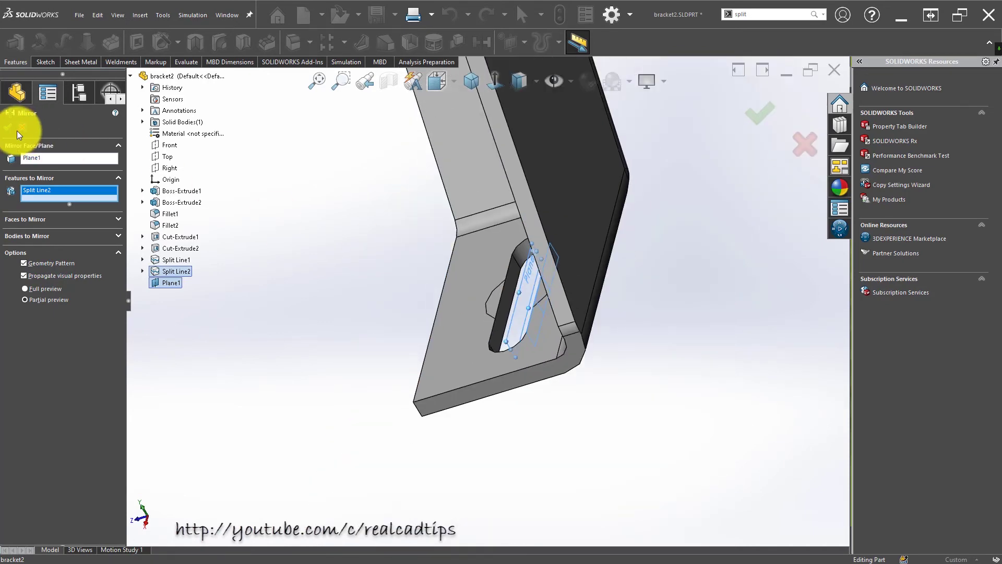
left_click(16, 130)
left_click(327, 320)
- Start a new sketch on the slot's opposite inner wall face
scroll(481, 311, "down", 2)
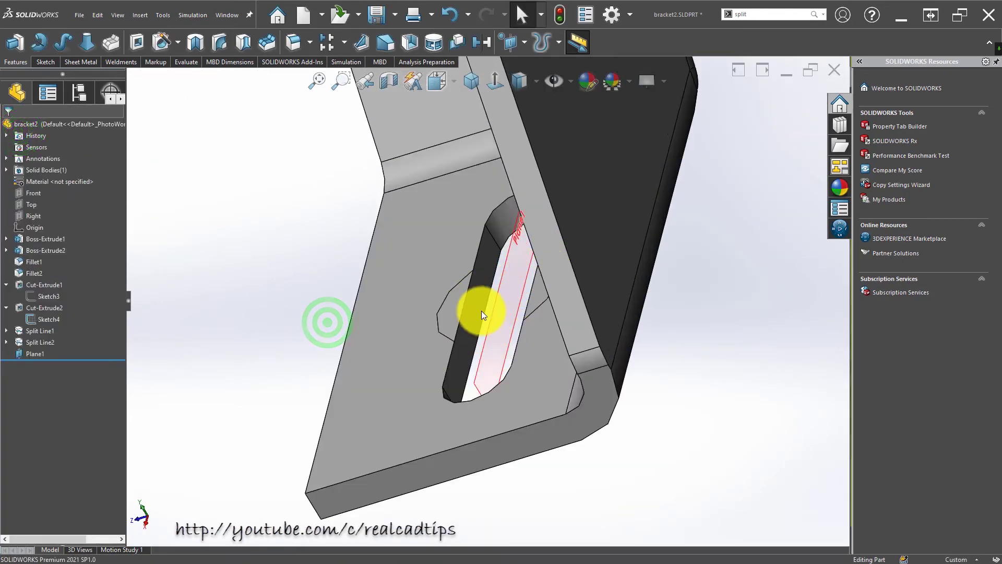
scroll(481, 311, "up", 3)
scroll(481, 261, "down", 3)
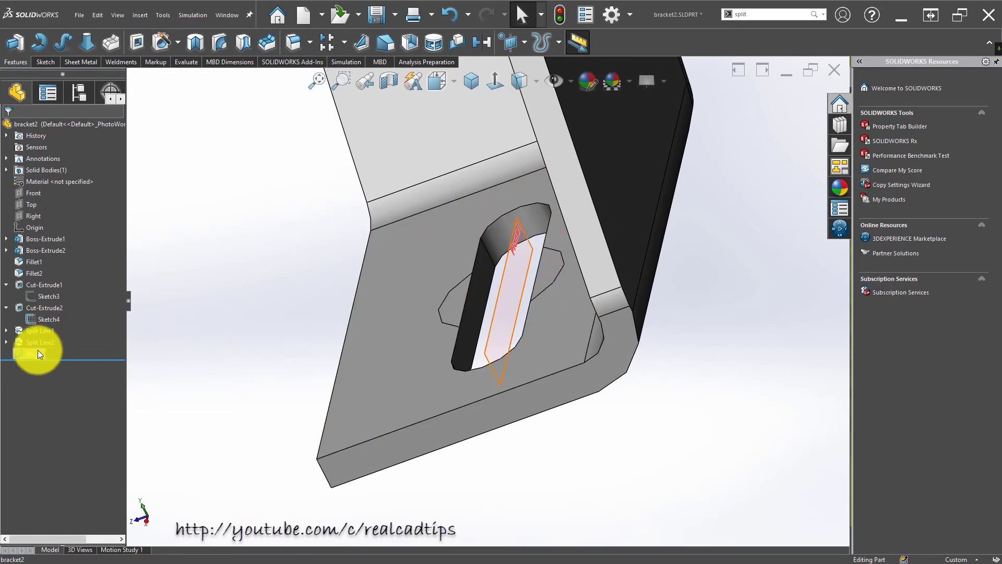
mouse_move(477, 320)
middle_mouse_down()
mouse_move(512, 302)
mouse_move(469, 309)
mouse_move(472, 324)
mouse_move(462, 299)
middle_mouse_up()
left_click(460, 293)
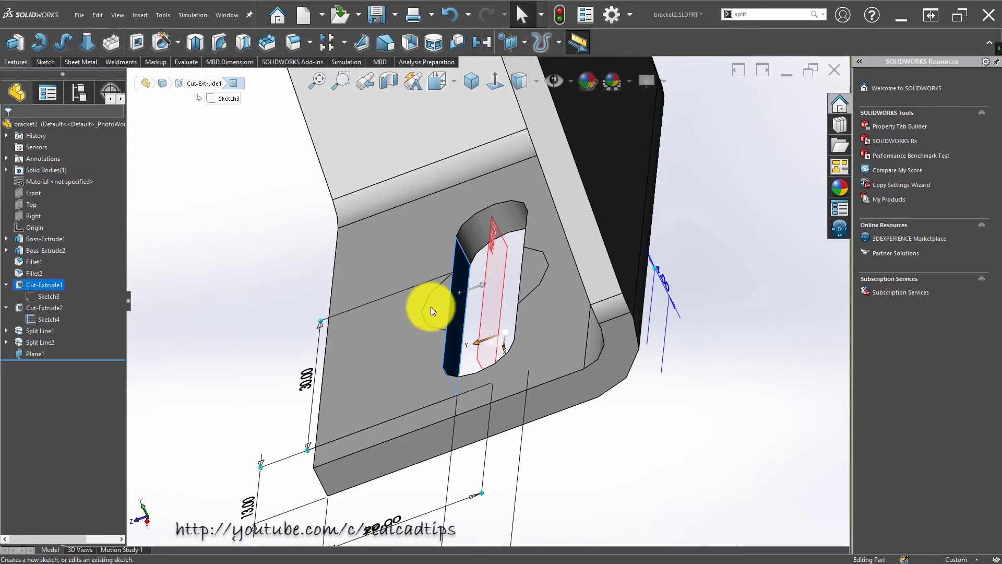
left_click(208, 250)
scroll(473, 308, "down", 5)
left_click(437, 285)
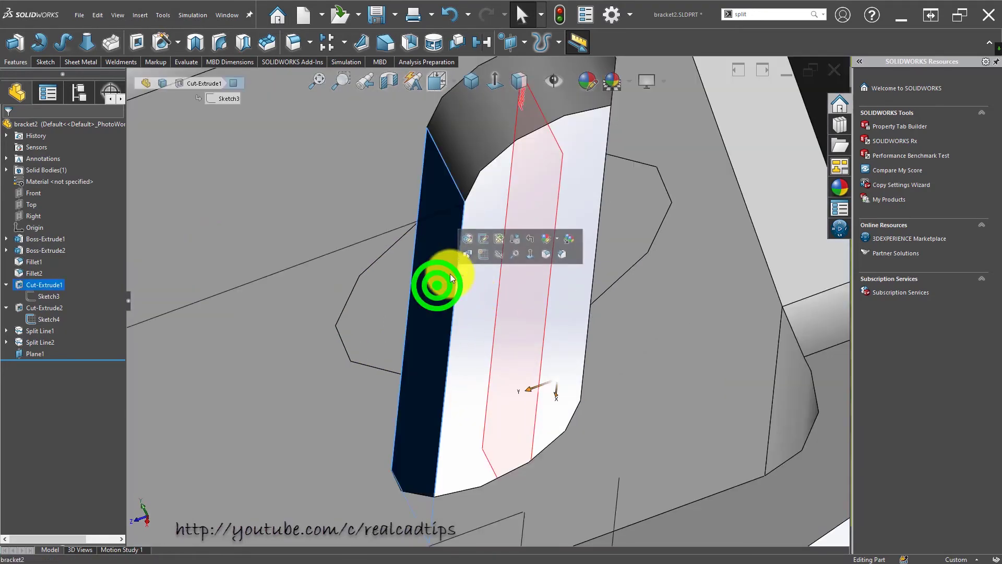
left_click(481, 256)
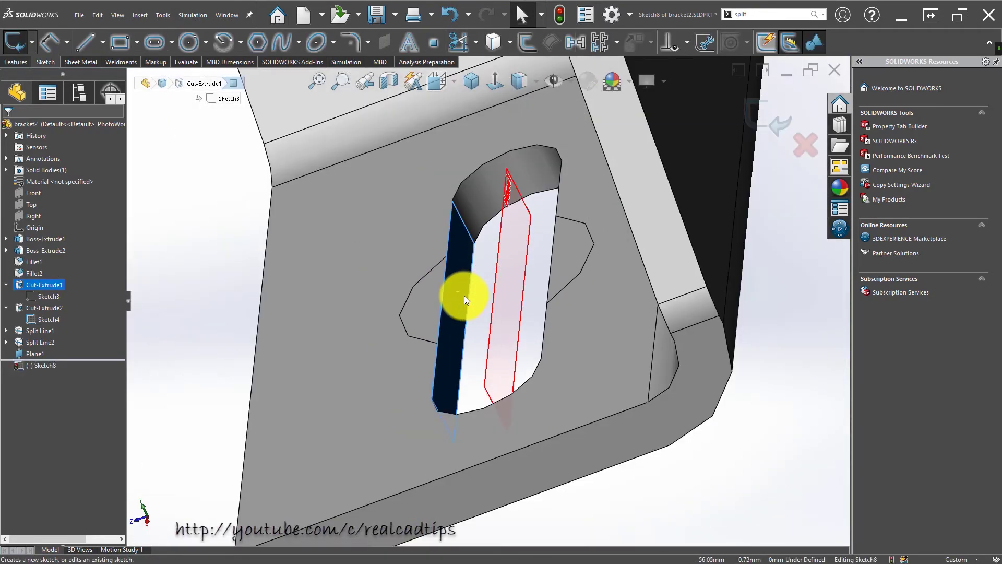
- Draw a vertical construction line on the slot wall ending at Plane1
scroll(470, 302, "up", 5)
mouse_move(538, 385)
middle_mouse_down()
mouse_move(472, 253)
mouse_move(445, 242)
mouse_move(445, 392)
mouse_move(452, 365)
mouse_move(595, 279)
middle_mouse_up()
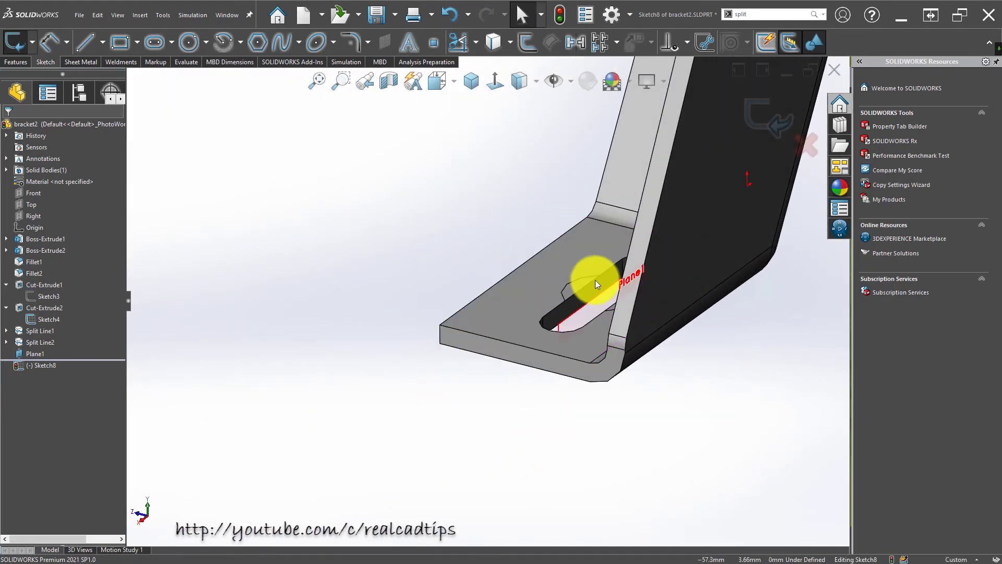
scroll(584, 302, "down", 5)
mouse_move(575, 321)
middle_mouse_down()
mouse_move(548, 335)
mouse_move(559, 332)
mouse_move(543, 326)
middle_mouse_up()
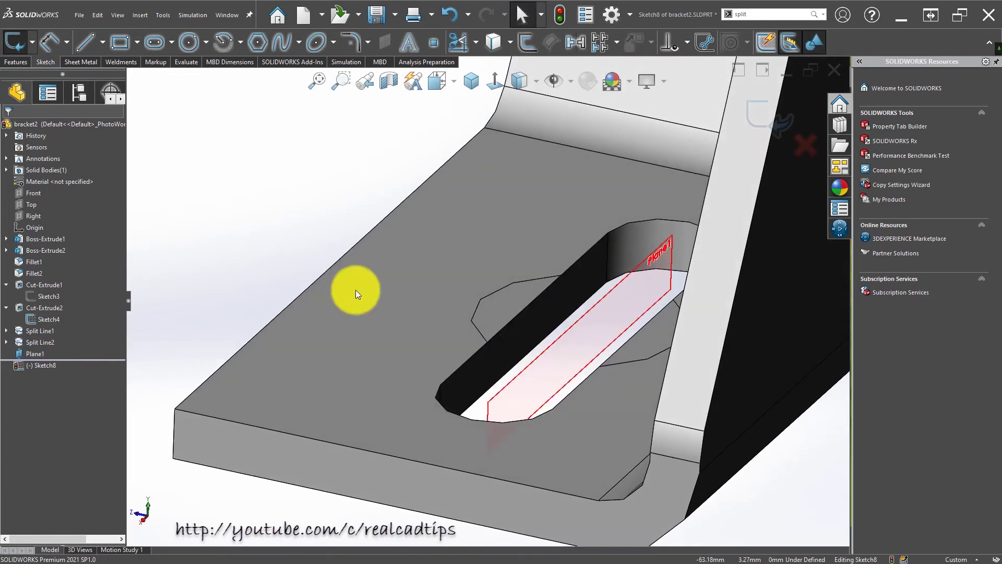
left_click(107, 46)
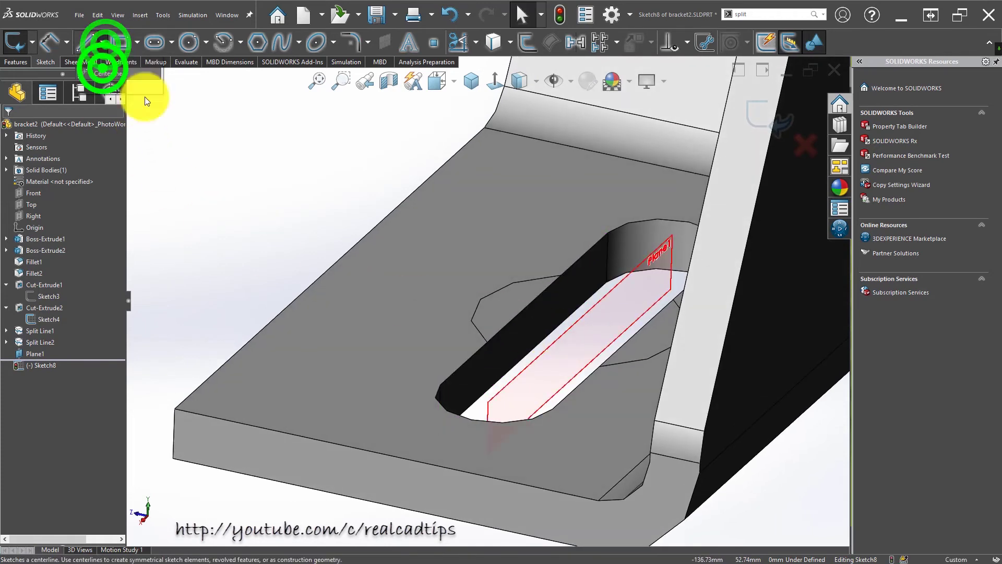
left_click(533, 312)
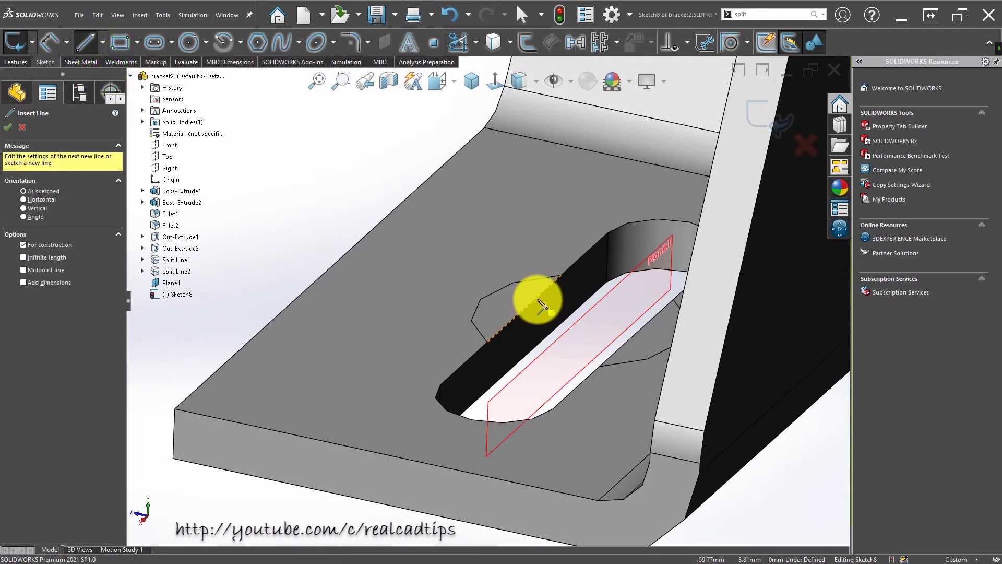
mouse_move(521, 316)
middle_mouse_down()
mouse_move(488, 167)
mouse_move(537, 335)
mouse_move(559, 298)
mouse_move(483, 302)
mouse_move(421, 274)
middle_mouse_up()
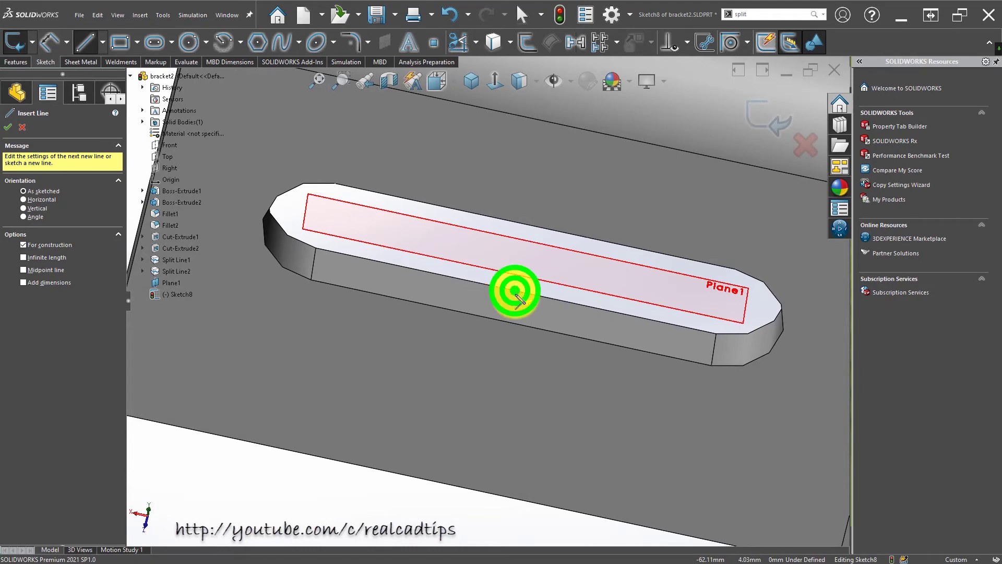
left_click(515, 291)
left_click(512, 324)
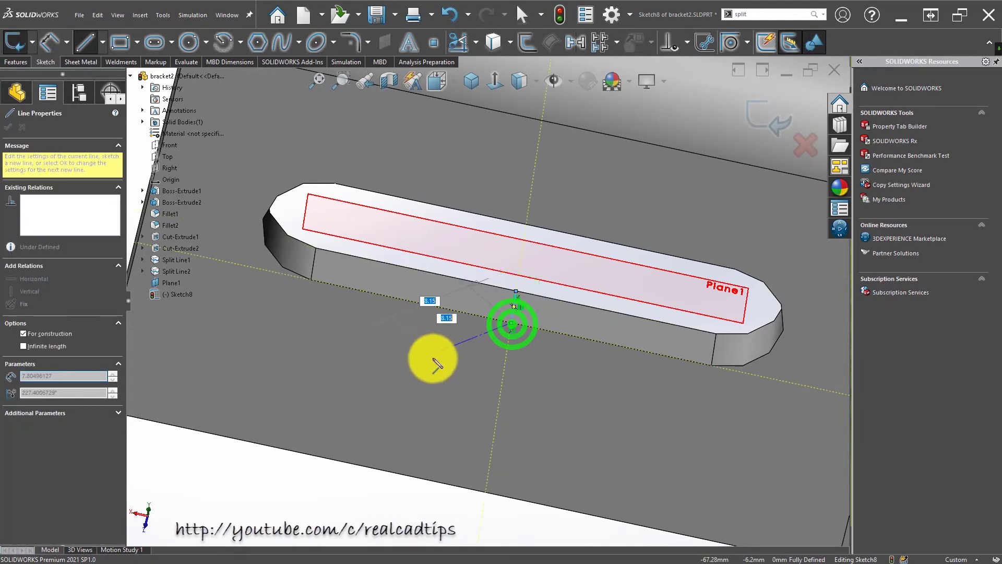
scroll(437, 366, "up", 3)
double_click(381, 480)
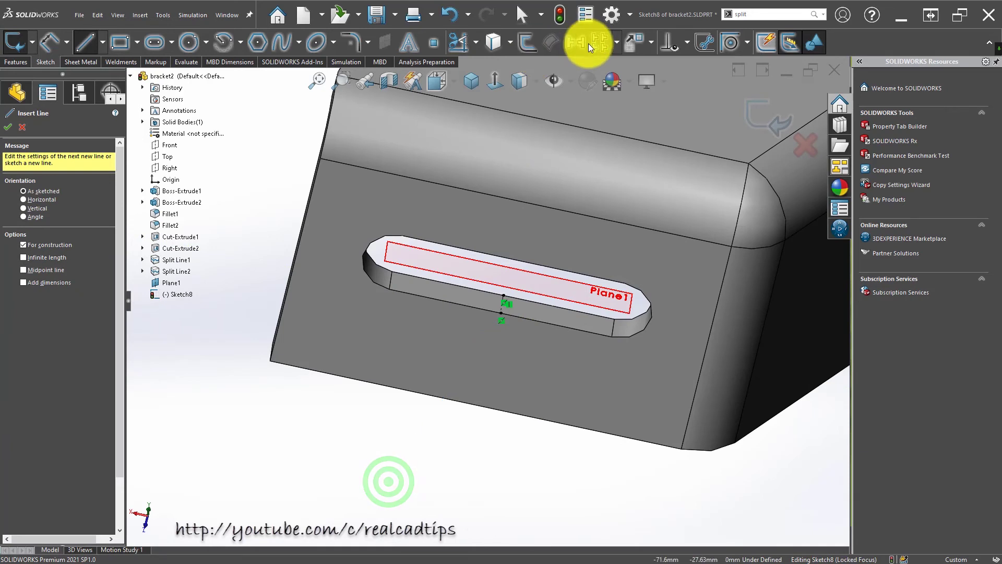
- Offset the construction line 4 mm bi-directionally to both sides
left_click(531, 43)
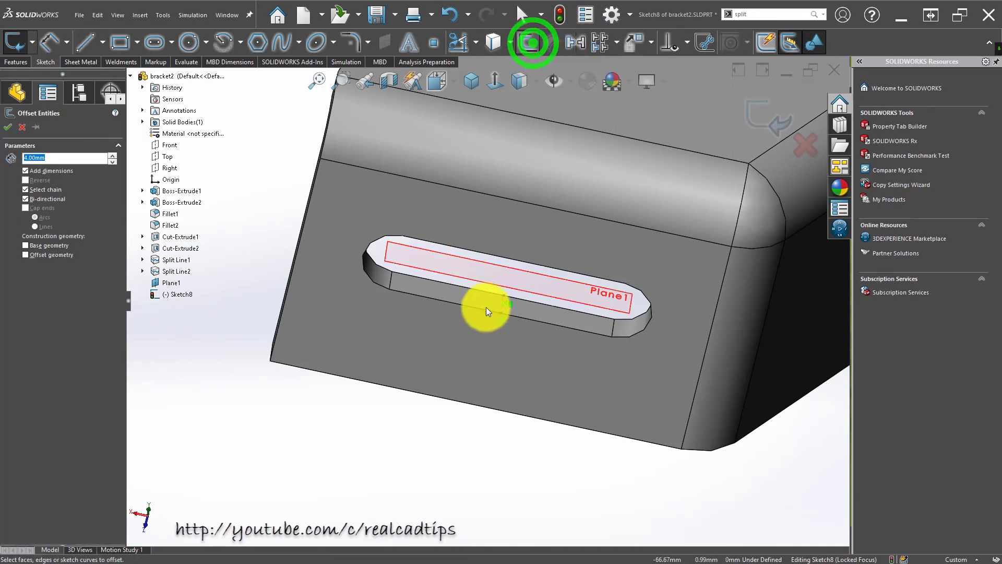
left_click(503, 312)
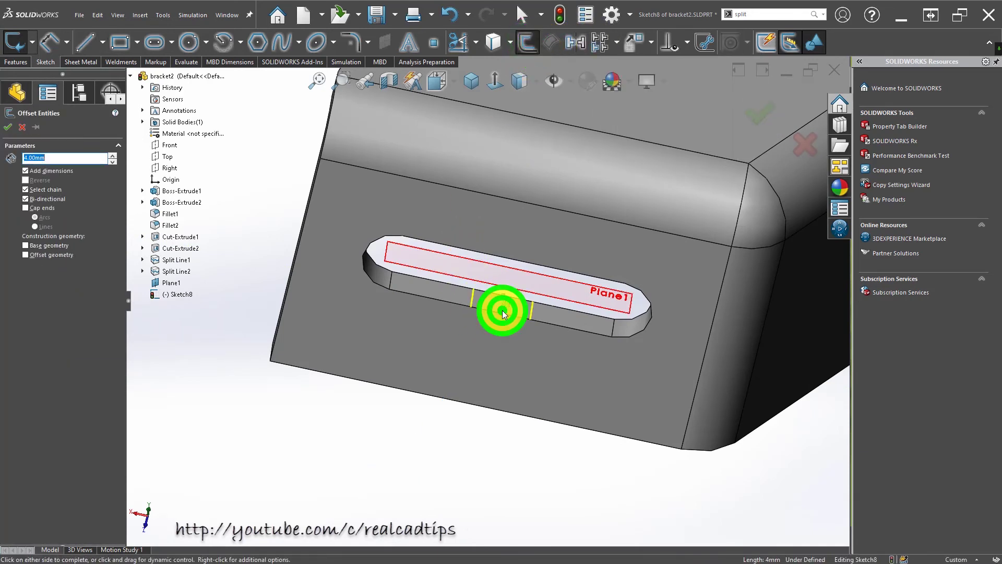
left_click(7, 130)
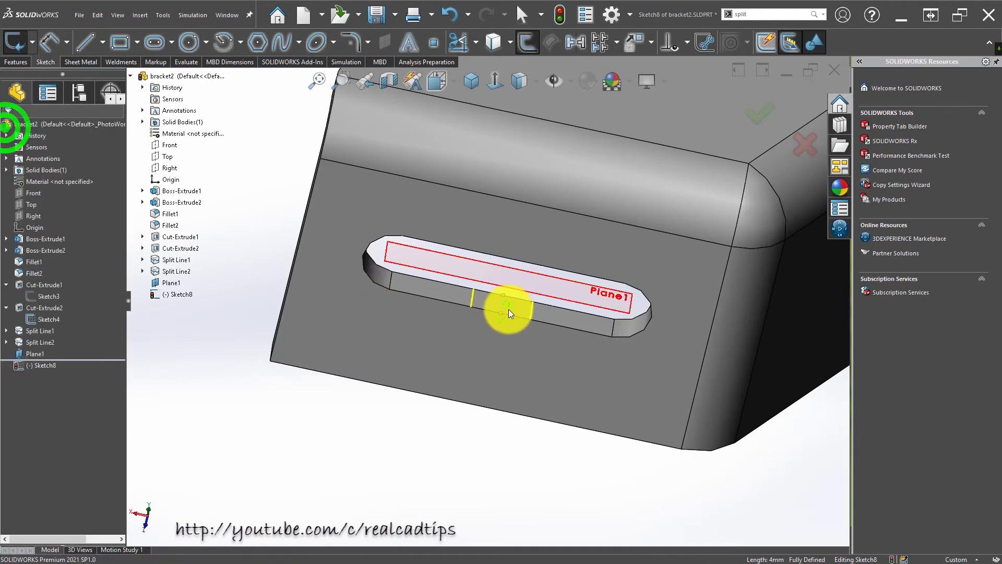
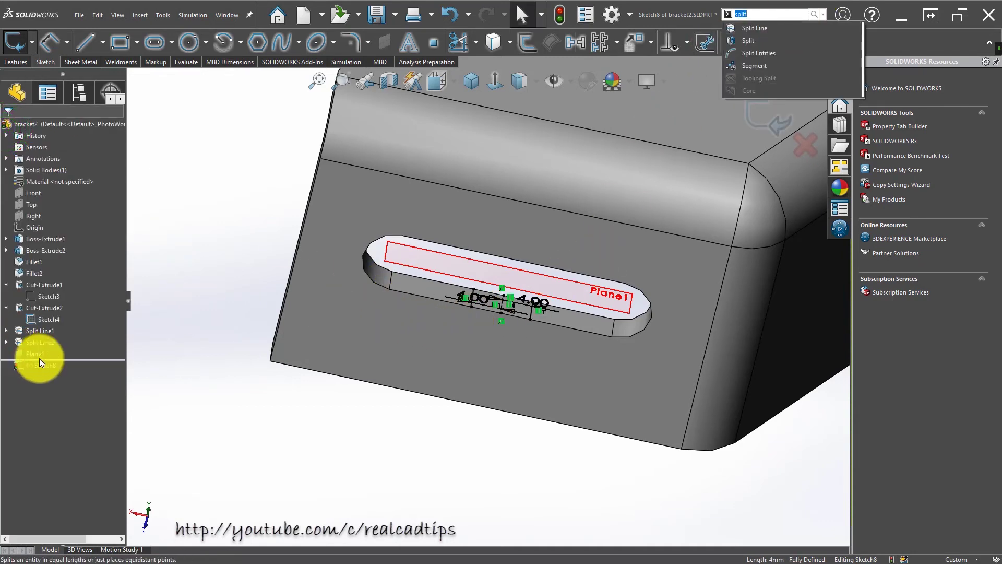
- Create Split Line3 by projecting the band sketch onto the slot's side face, then hide Plane1
left_click(767, 28)
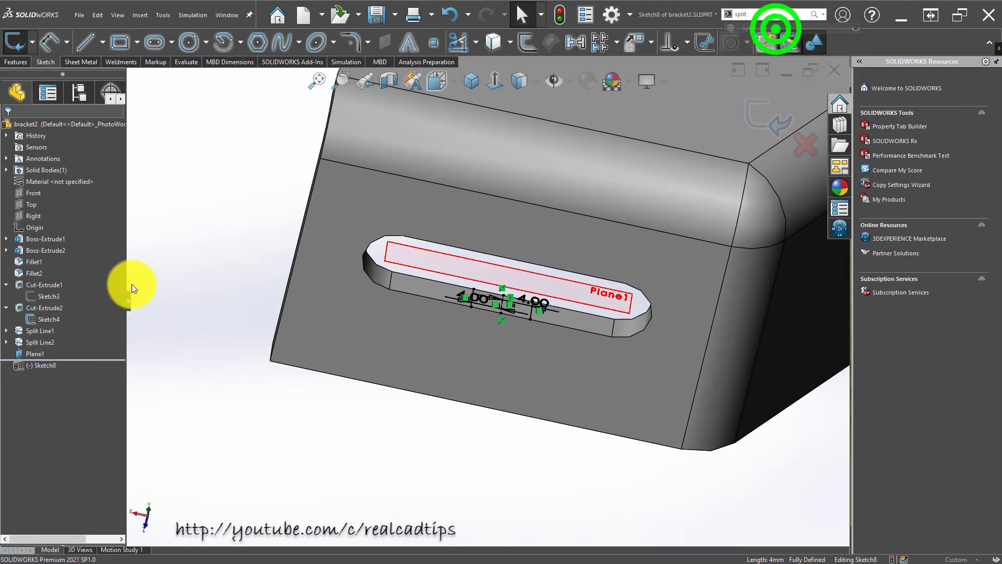
left_click(76, 295)
left_click(581, 315)
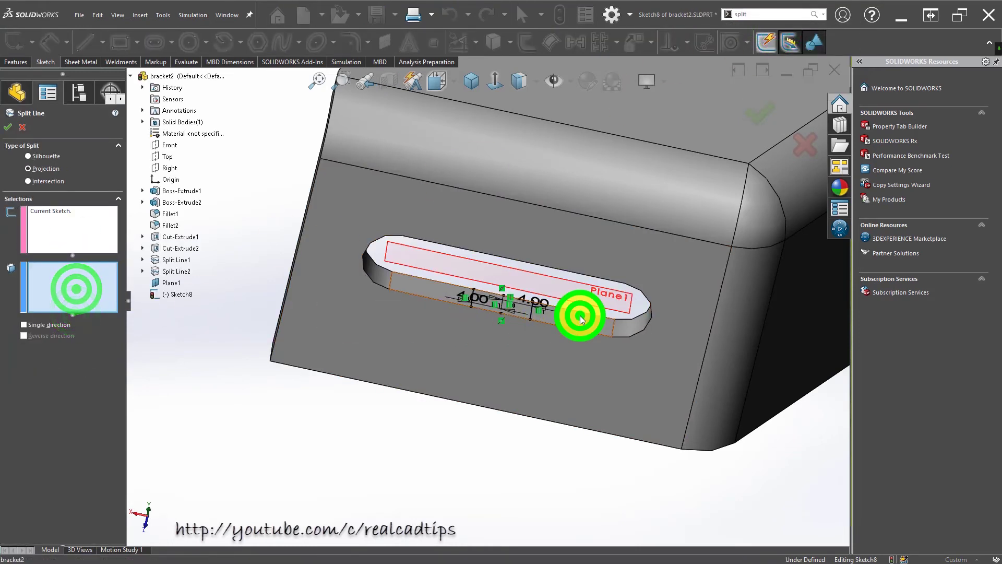
left_click(766, 110)
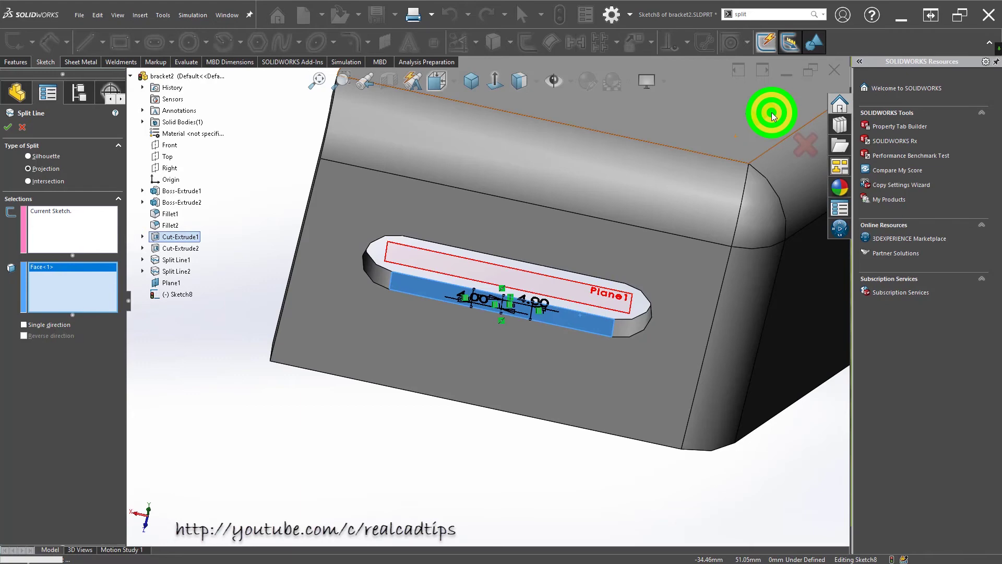
left_click(547, 286)
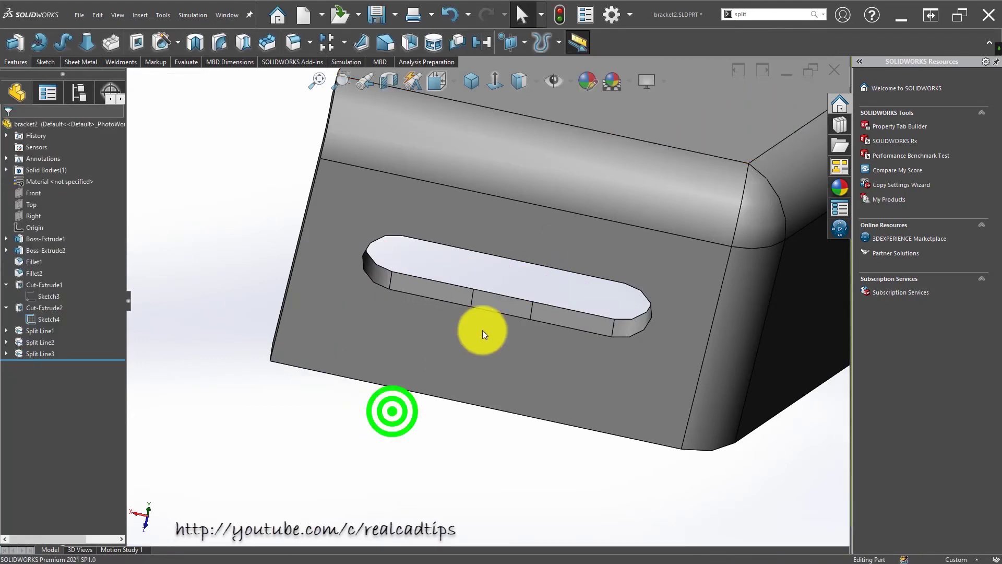
- Start a new sketch on the slotted flange face, viewed normal to it
mouse_move(482, 330)
middle_mouse_down()
mouse_move(531, 287)
mouse_move(660, 414)
mouse_move(426, 235)
mouse_move(440, 161)
mouse_move(421, 143)
mouse_move(439, 201)
mouse_move(438, 157)
mouse_move(447, 159)
middle_mouse_up()
mouse_move(502, 227)
middle_mouse_down()
mouse_move(459, 161)
mouse_move(474, 139)
mouse_move(480, 262)
mouse_move(444, 243)
middle_mouse_up()
scroll(474, 139, "down", 5)
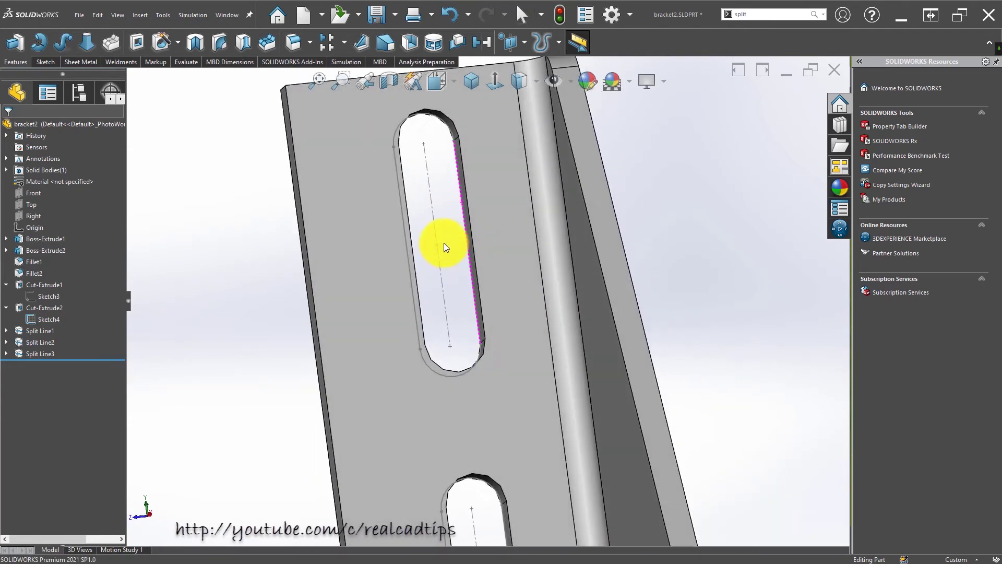
left_click(504, 208)
left_click(547, 176)
left_click(655, 182)
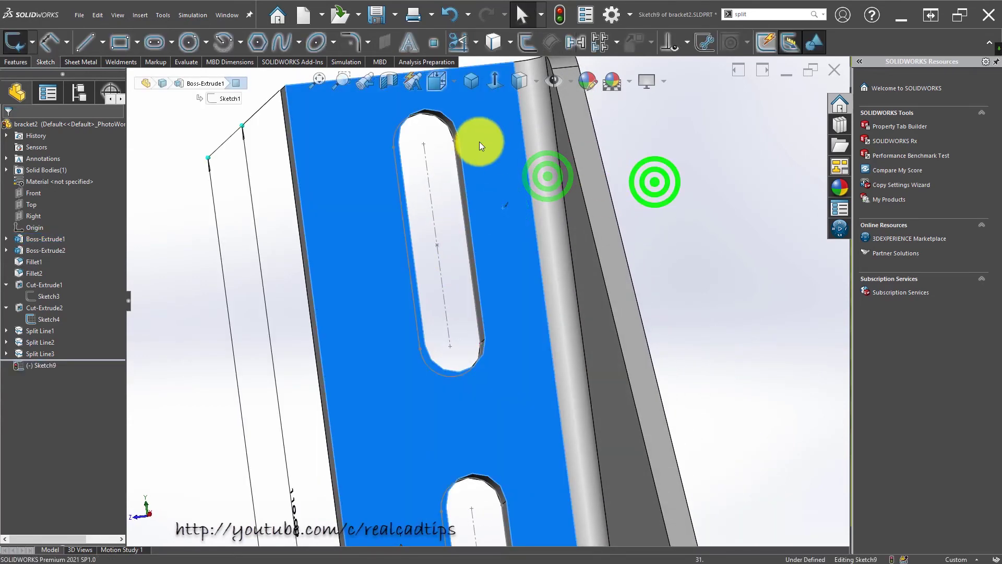
left_click(493, 80)
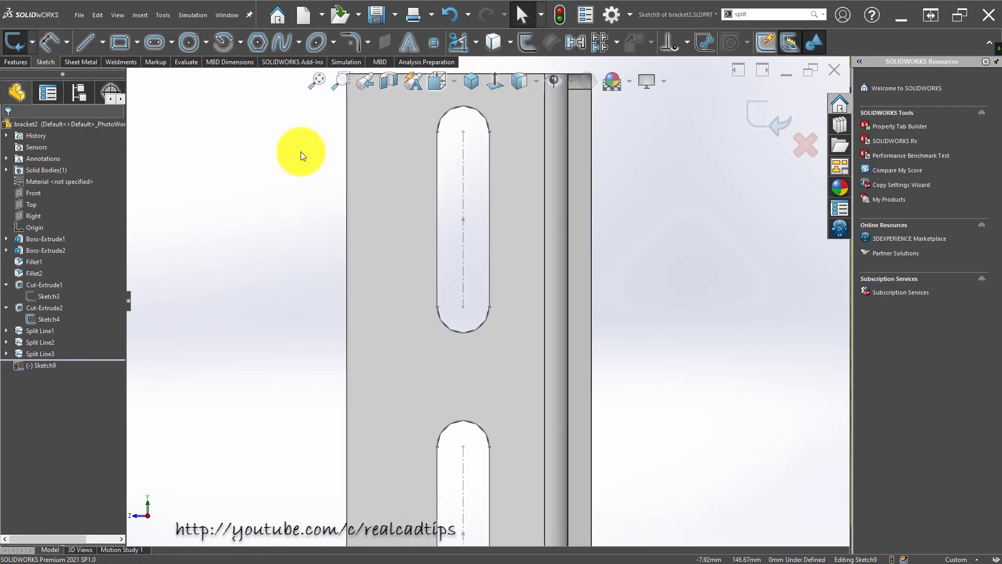
- Draw a circle in the upper slot and another in the lower slot
left_click(187, 41)
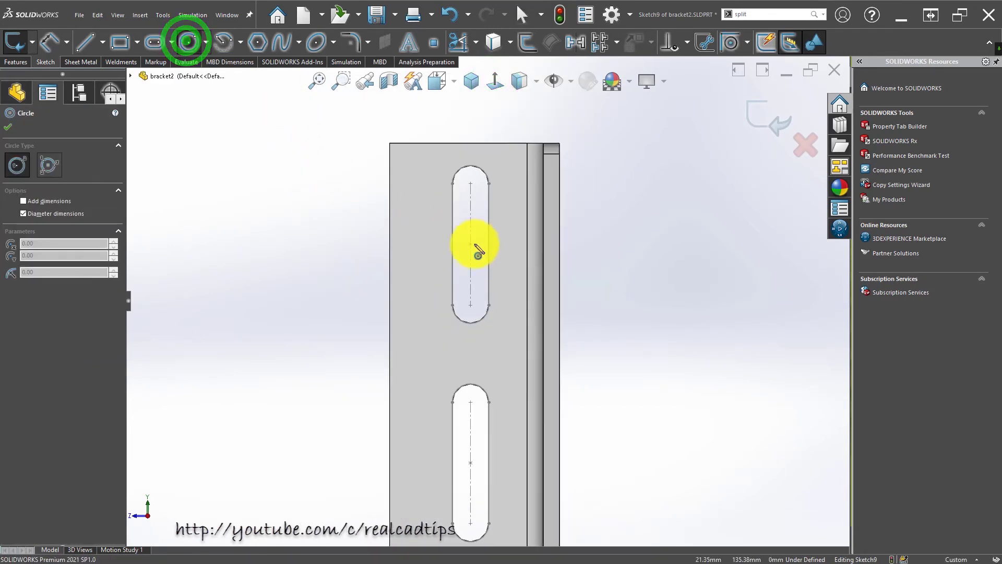
left_click(471, 246)
left_click(496, 262)
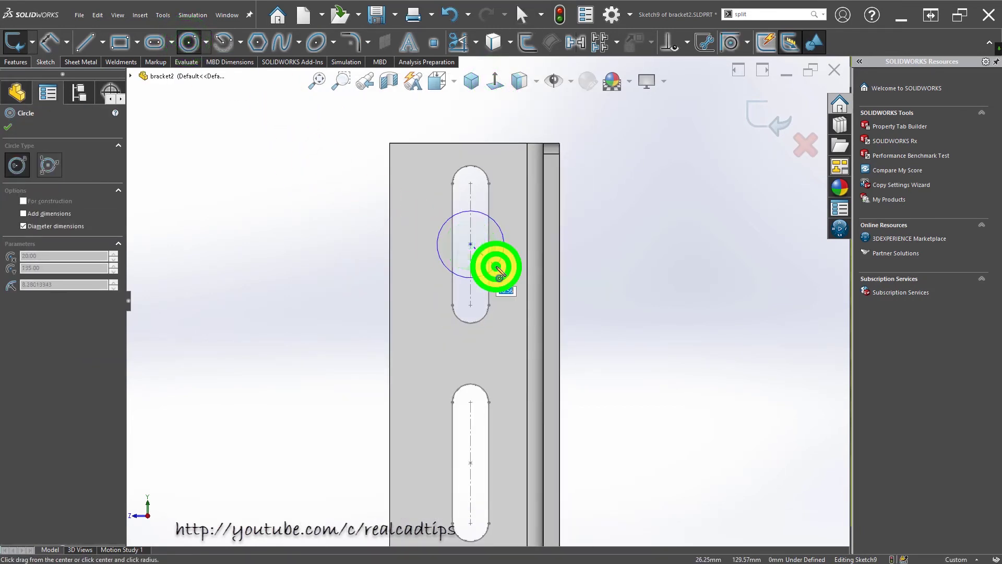
scroll(484, 345, "up", 2)
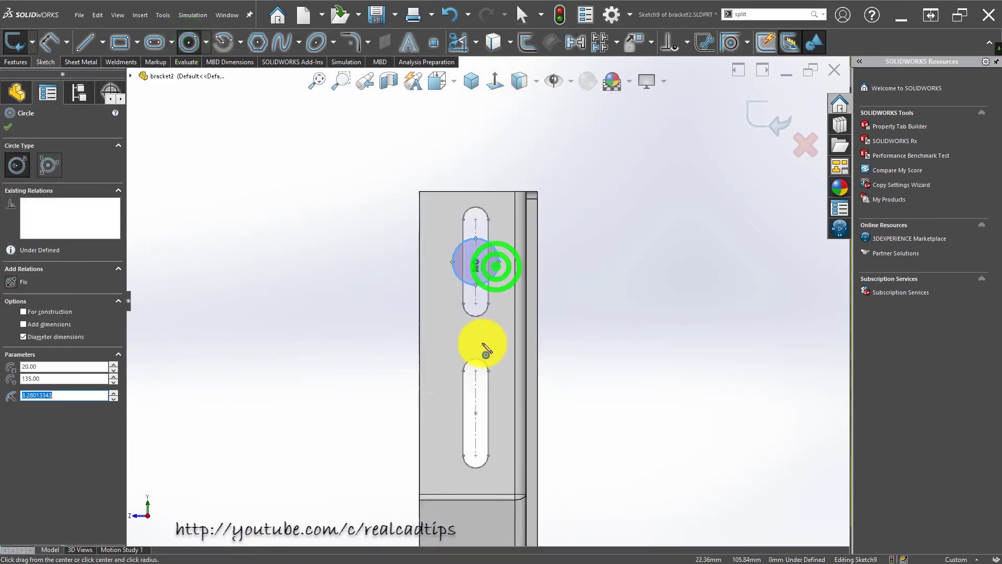
left_click(499, 421)
scroll(481, 307, "up", 2)
key("Escape")
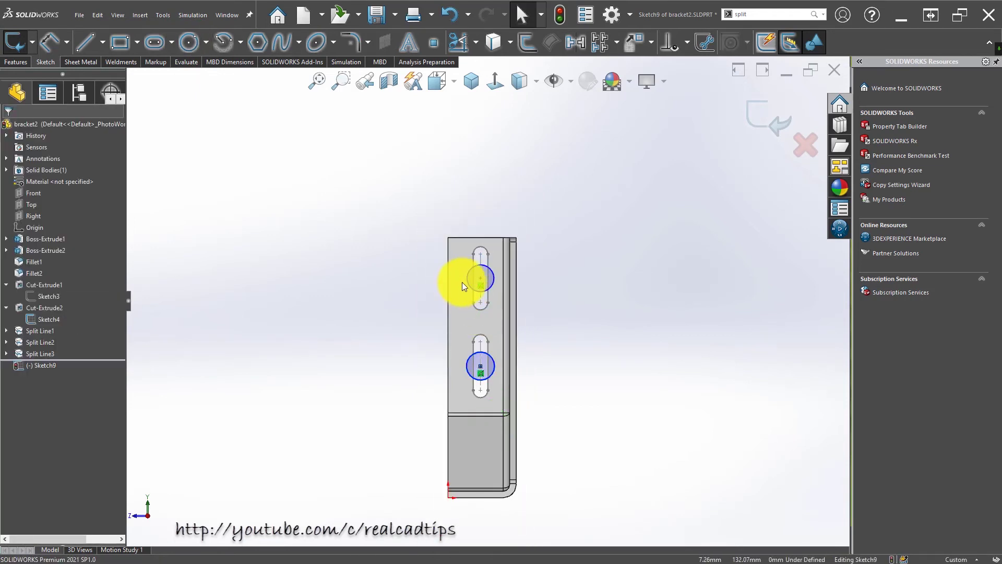
- Make the two circles equal and dimension the diameter to 16 mm
left_click(468, 276)
left_click(467, 359, "ctrl")
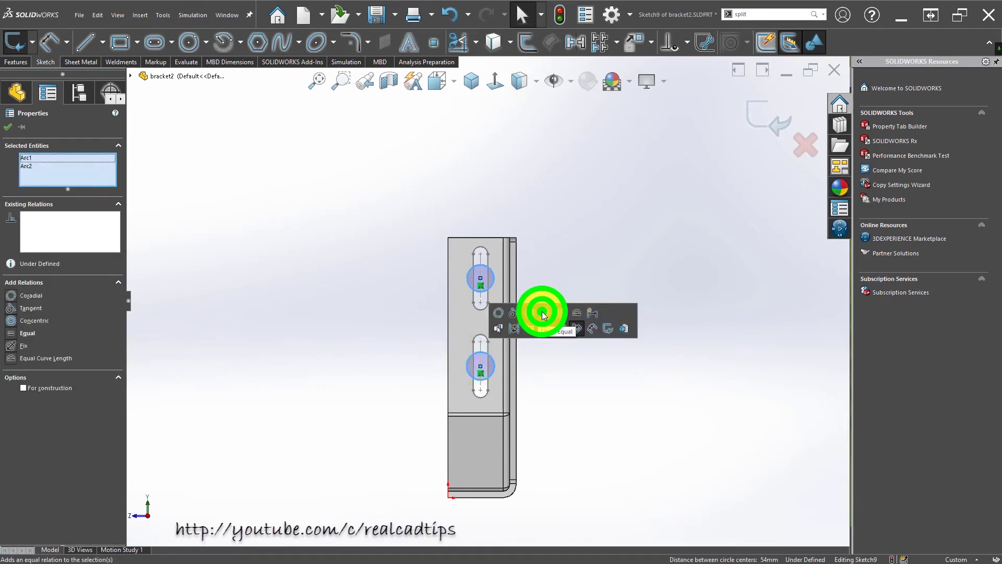
left_click(543, 314)
left_click(572, 219)
right_click_drag(536, 297, 480, 274)
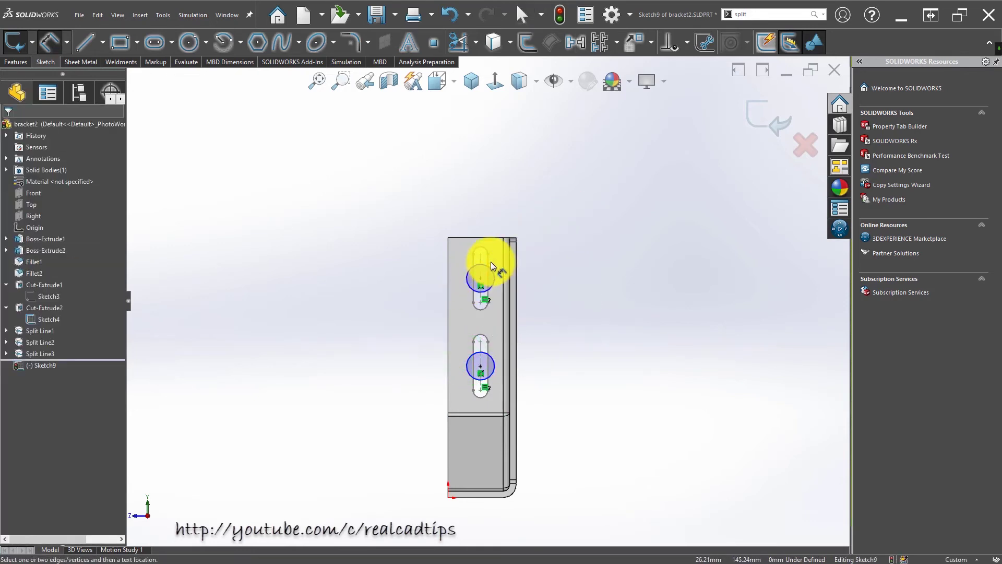
left_click(491, 270)
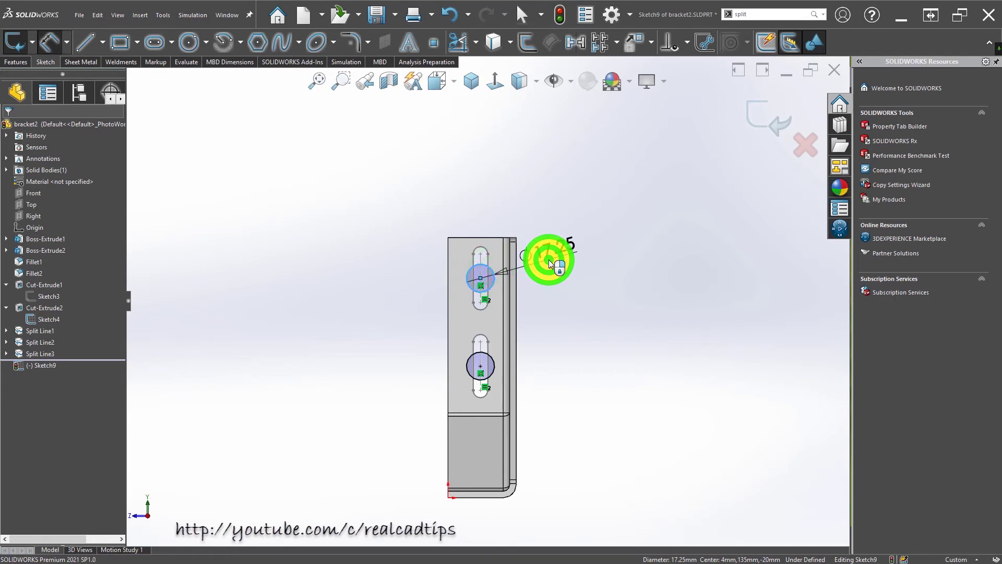
left_click(549, 259)
type("16")
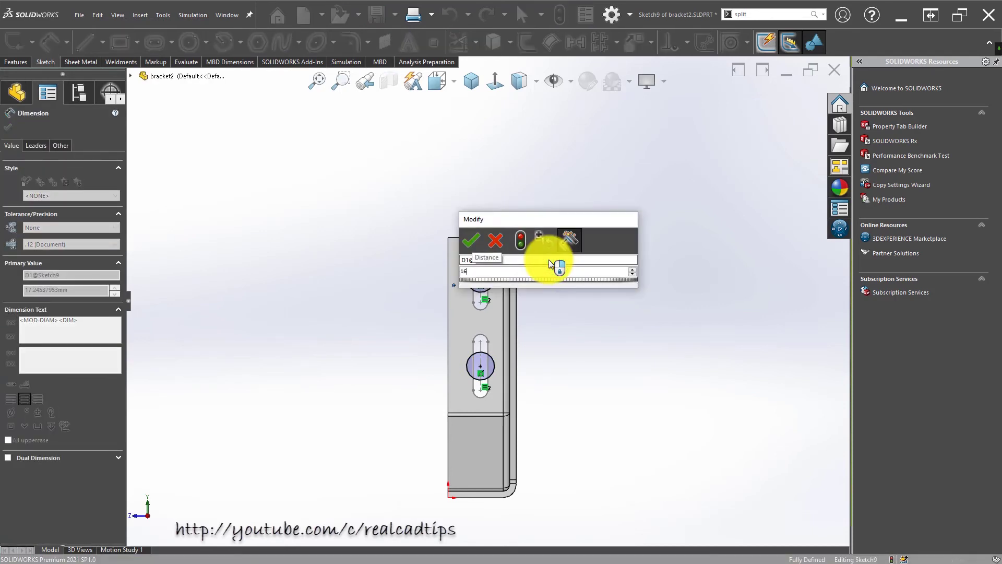
key("Return")
left_click(622, 221)
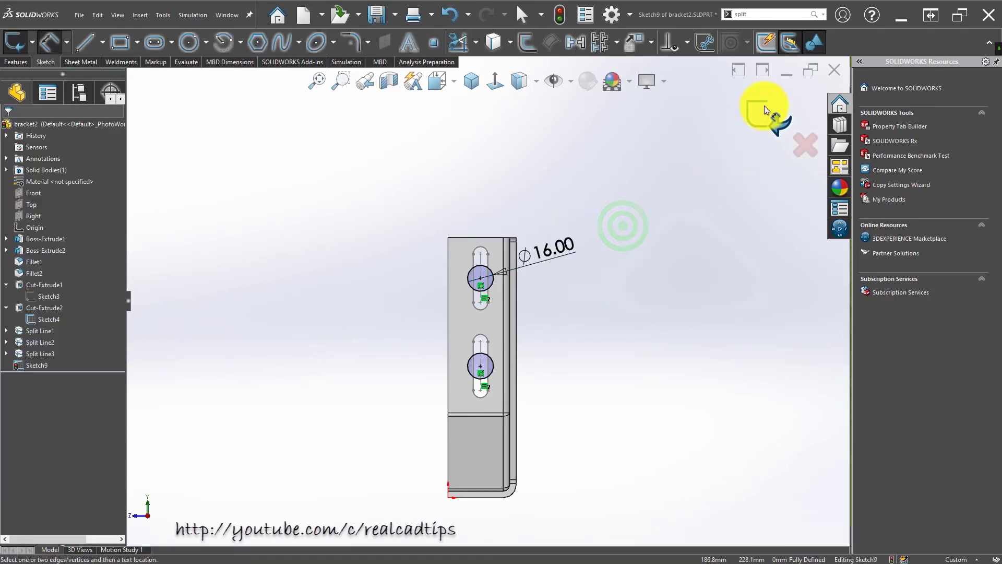
- Exit the sketch and create Split Line4, projecting the circles onto the flange face
left_click(750, 12)
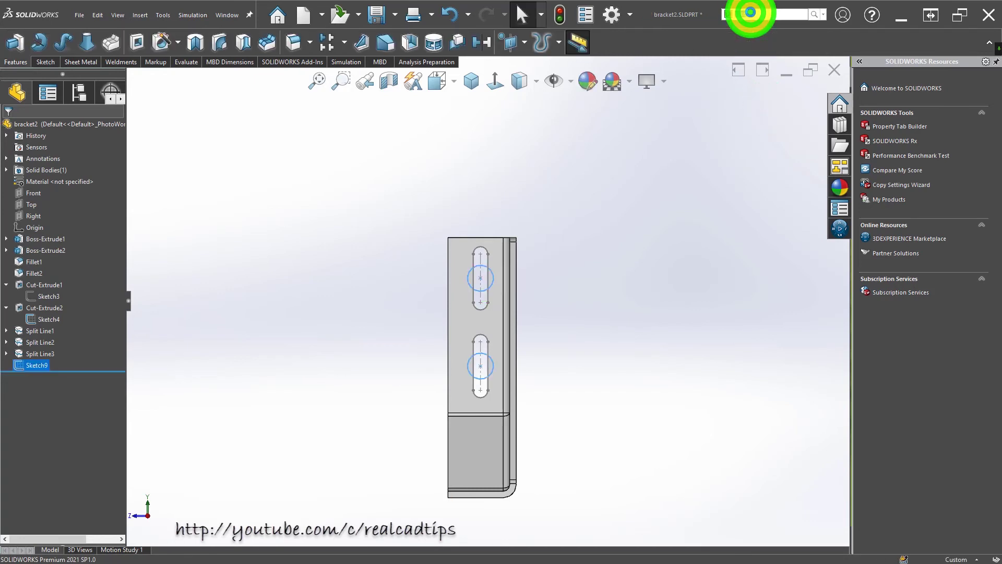
type("split")
left_click(757, 32)
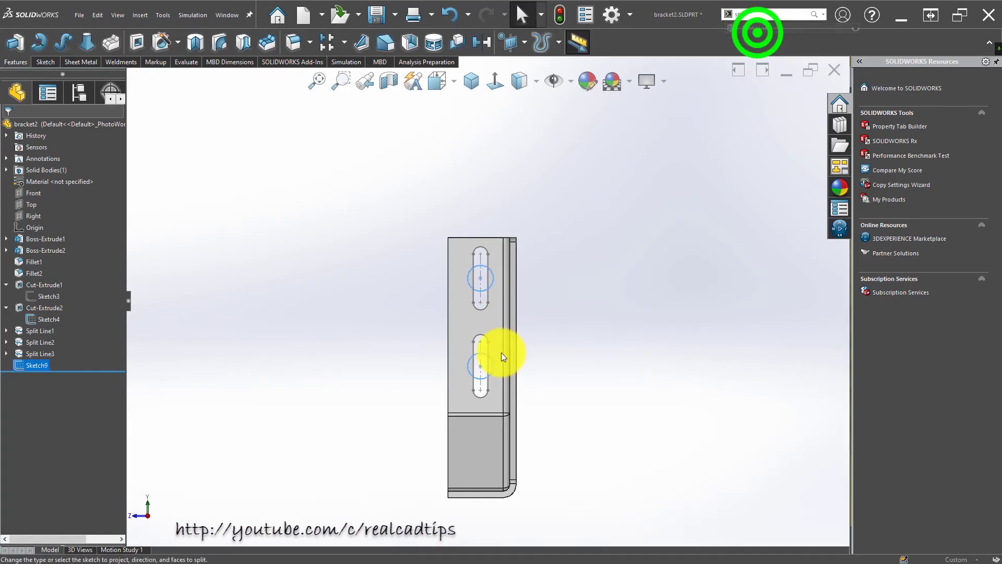
left_click(463, 315)
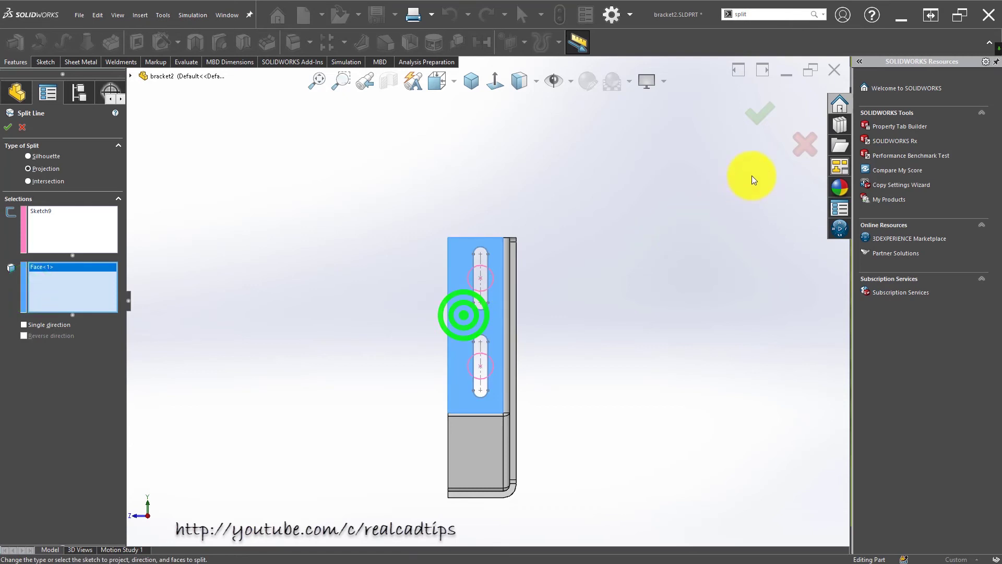
left_click(580, 248)
- Reorient the view to face the flange and select a slot's inner side face
mouse_move(481, 305)
middle_mouse_down()
mouse_move(488, 147)
mouse_move(528, 431)
mouse_move(501, 503)
mouse_move(581, 503)
mouse_move(358, 384)
middle_mouse_up()
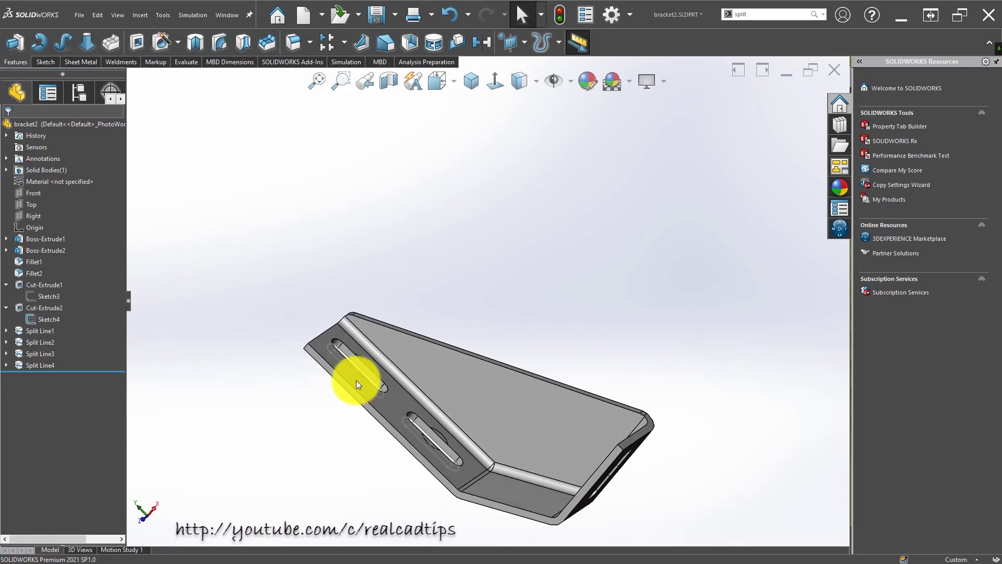
scroll(367, 376, "down", 3)
scroll(325, 443, "down", 3)
middle_click_drag(324, 443, 446, 123)
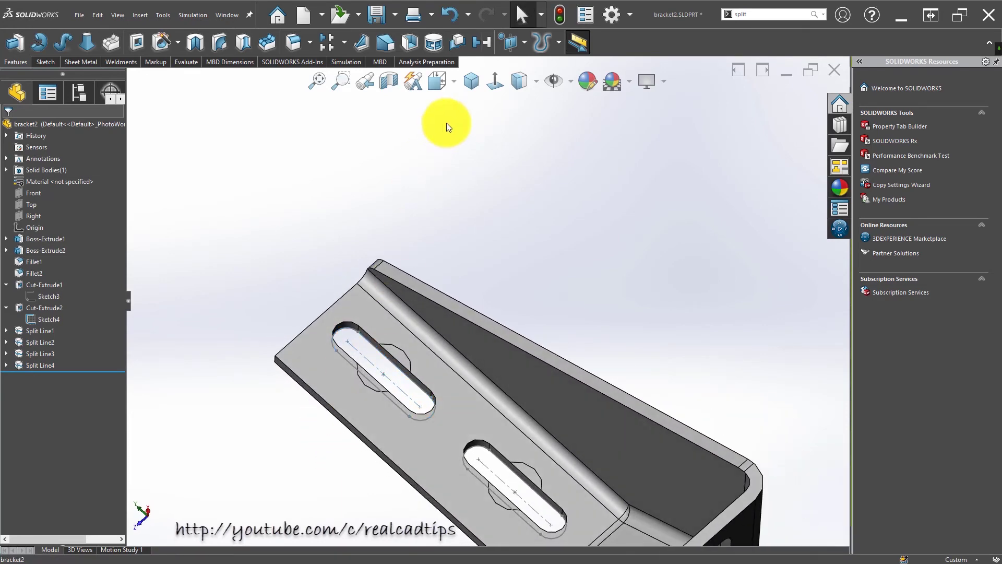
left_click(493, 85)
left_click(412, 384)
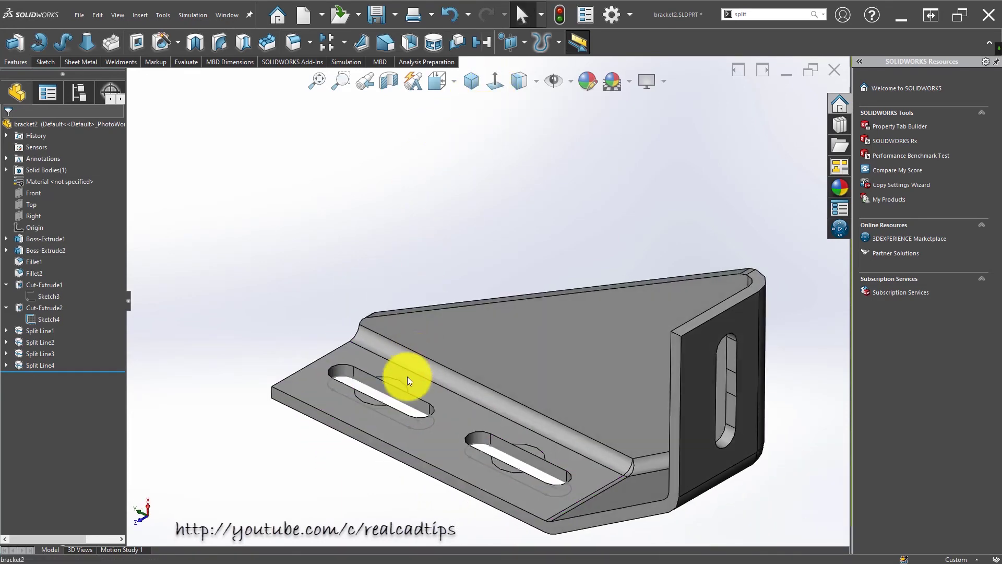
scroll(407, 377, "down", 3)
left_click(391, 416)
- Open Sketch10 on the slot face and draw a vertical line across the first slot
left_click(439, 386)
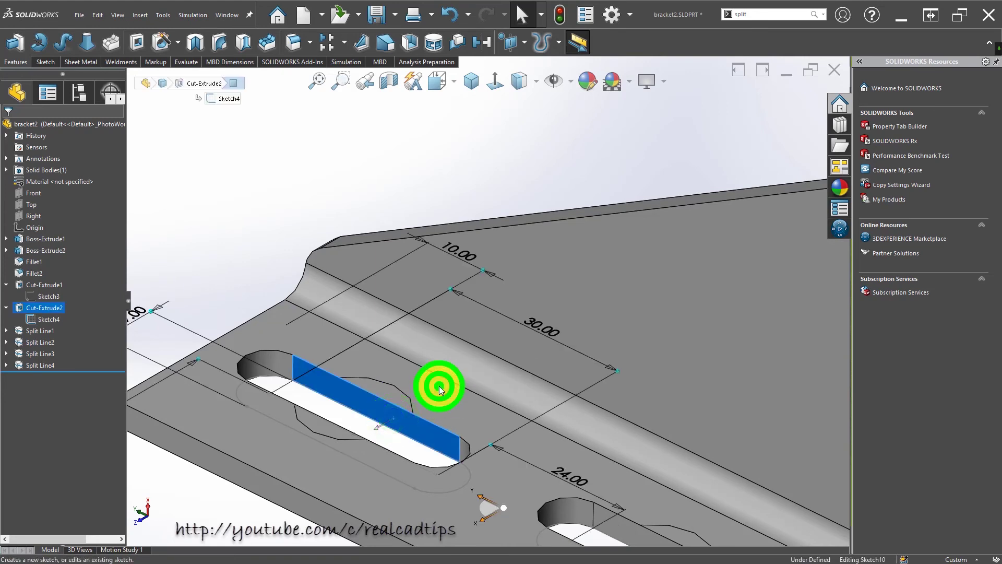
scroll(413, 368, "up", 3)
left_click(267, 238)
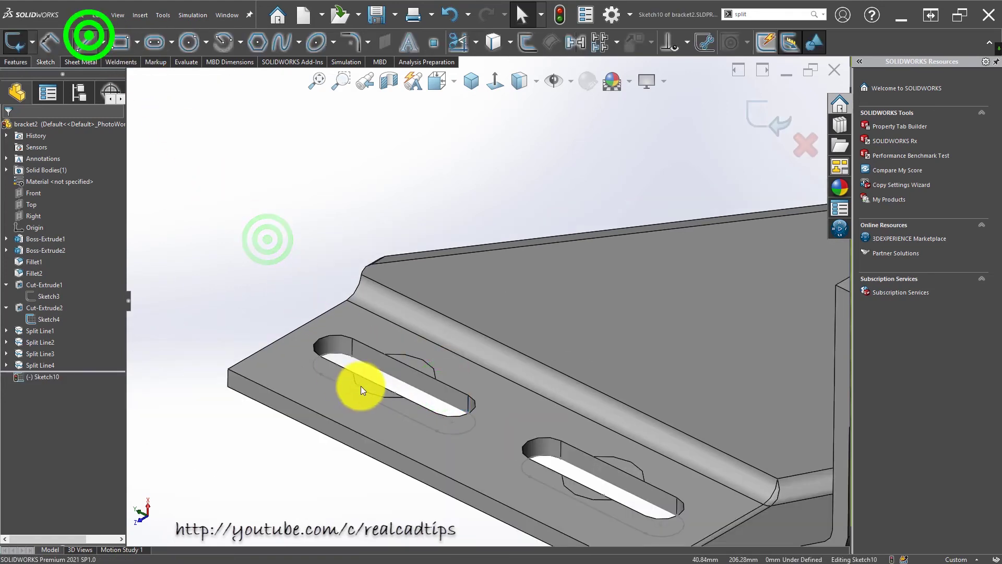
key("l")
scroll(365, 383, "down", 3)
left_click(418, 358)
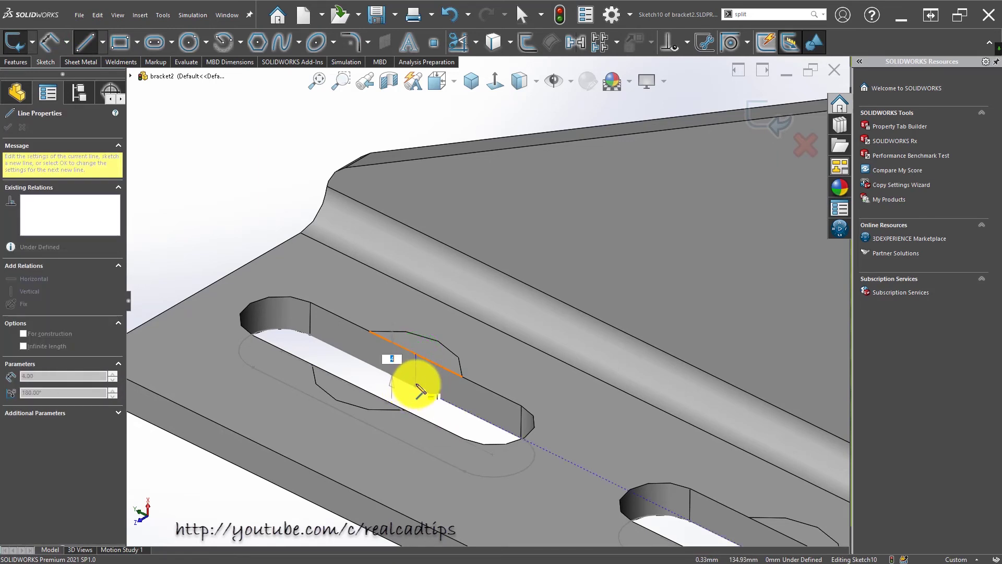
key("ctrl+8")
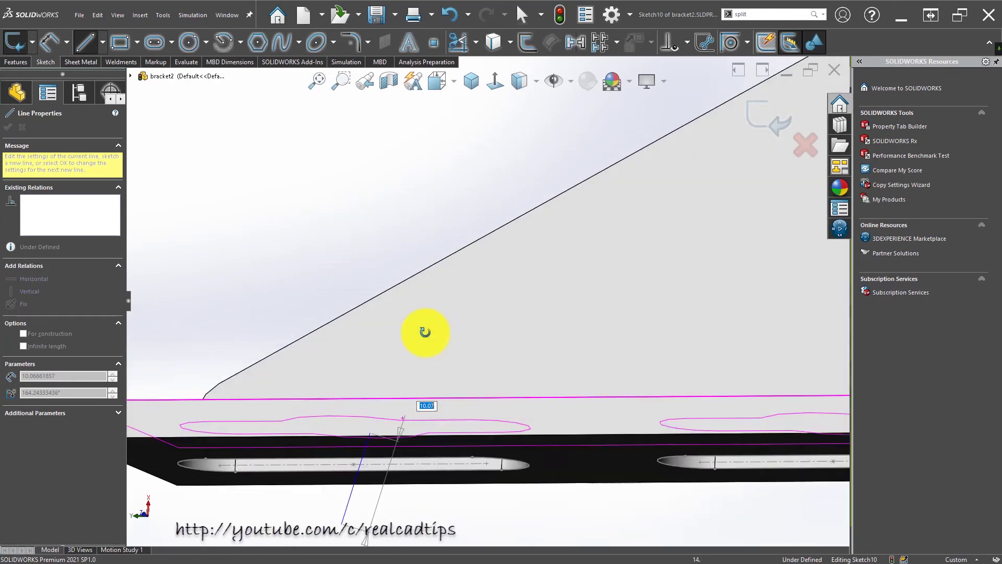
scroll(364, 480, "down", 2)
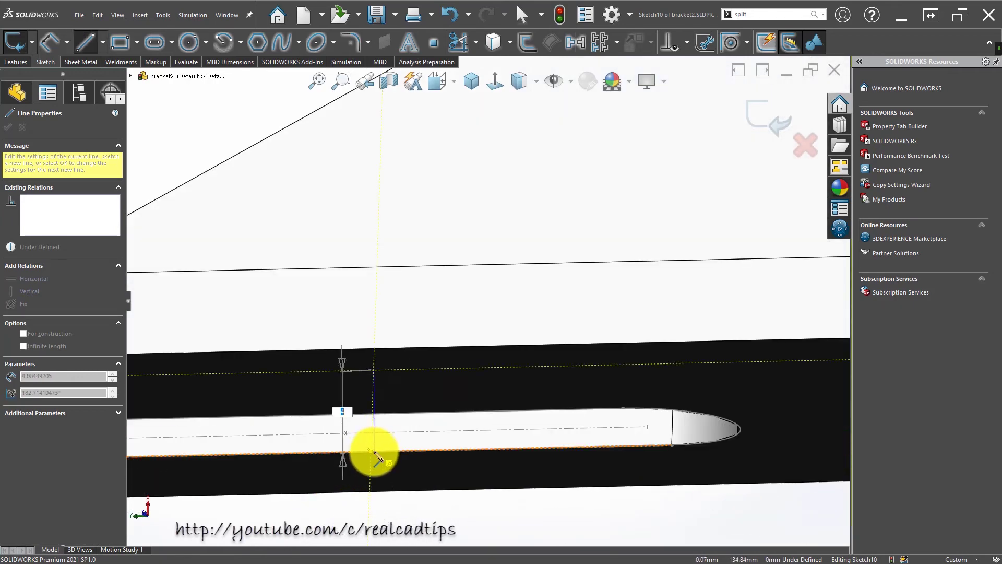
left_click(370, 455)
double_click(410, 448)
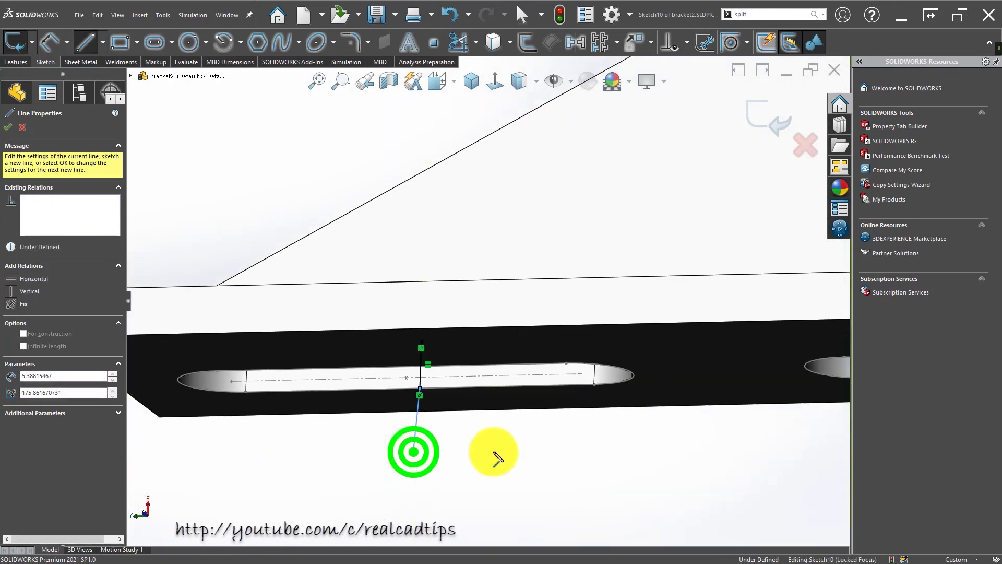
- Draw a second vertical line across the other slot's middle
mouse_move(488, 452)
middle_mouse_down()
mouse_move(711, 365)
mouse_move(742, 337)
mouse_move(720, 418)
middle_mouse_up()
scroll(741, 336, "down", 3)
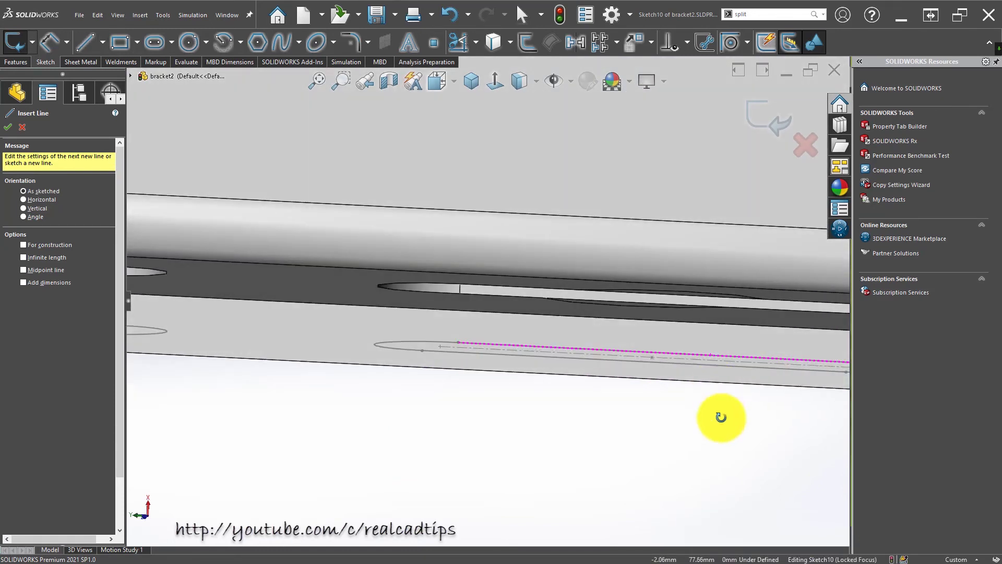
scroll(671, 339, "down", 3)
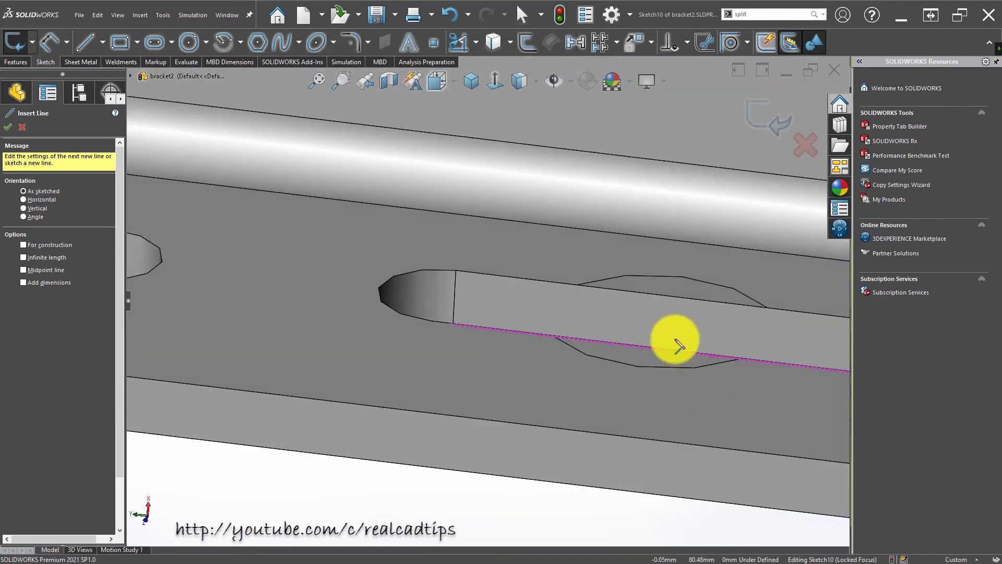
left_click(673, 297)
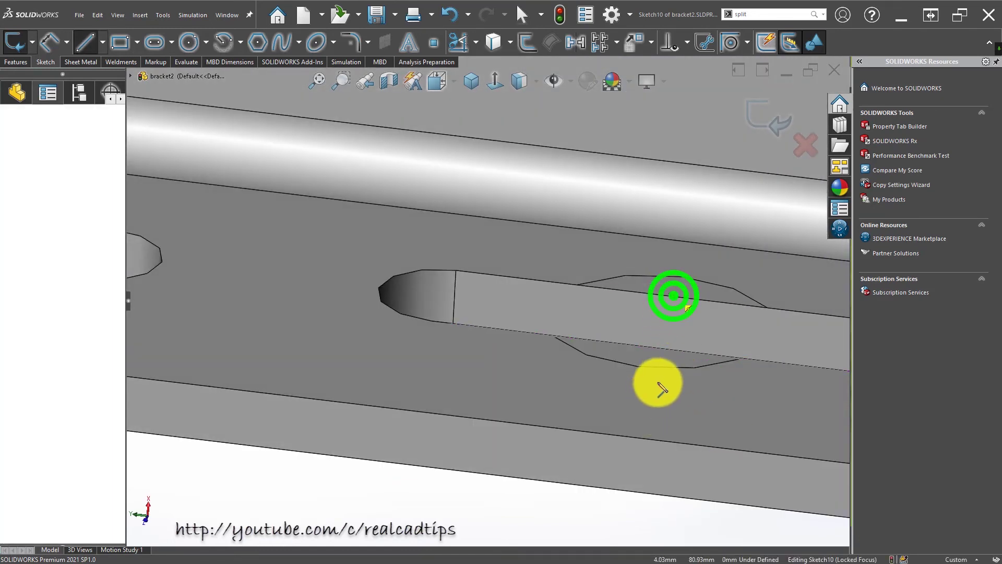
key("ctrl+8")
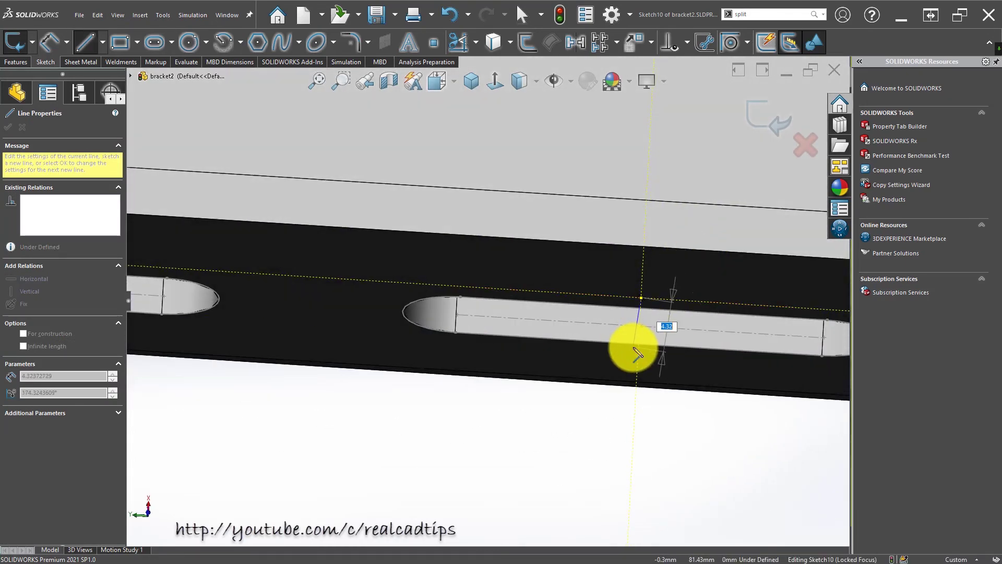
left_click(638, 340)
left_click(493, 426)
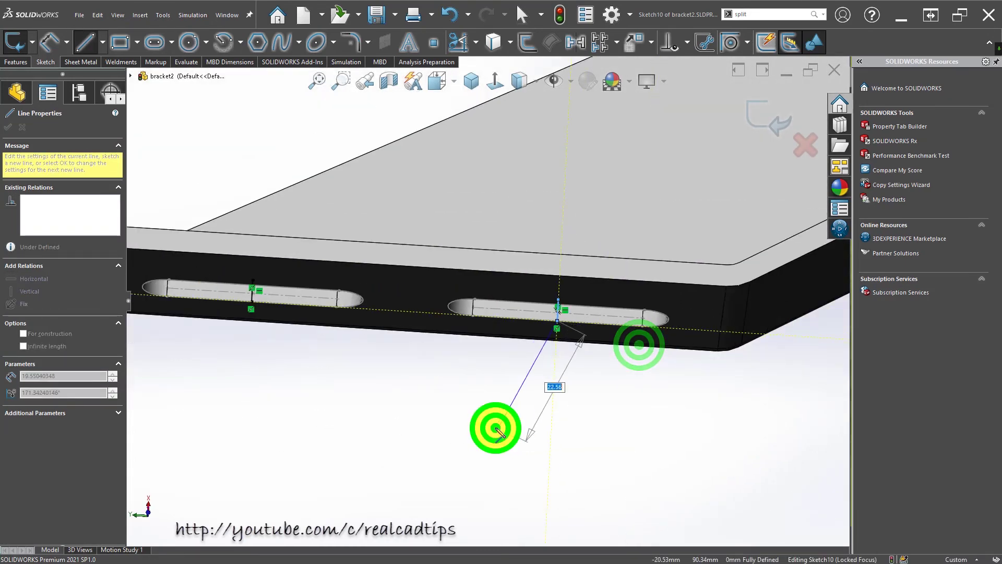
key("Escape")
key("Escape")
- Convert both slot lines to construction geometry
left_click_drag(177, 160, 652, 386)
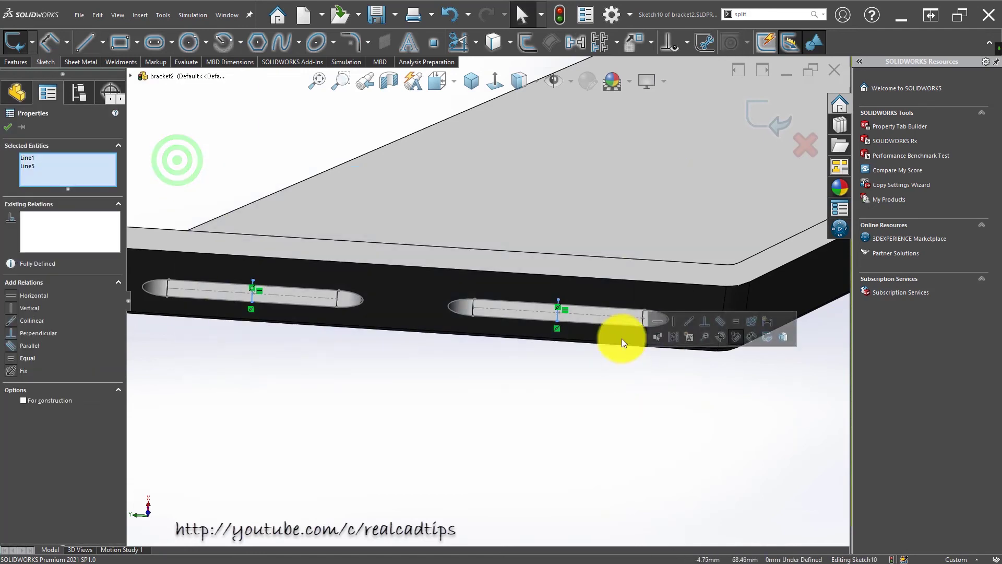
left_click(58, 400)
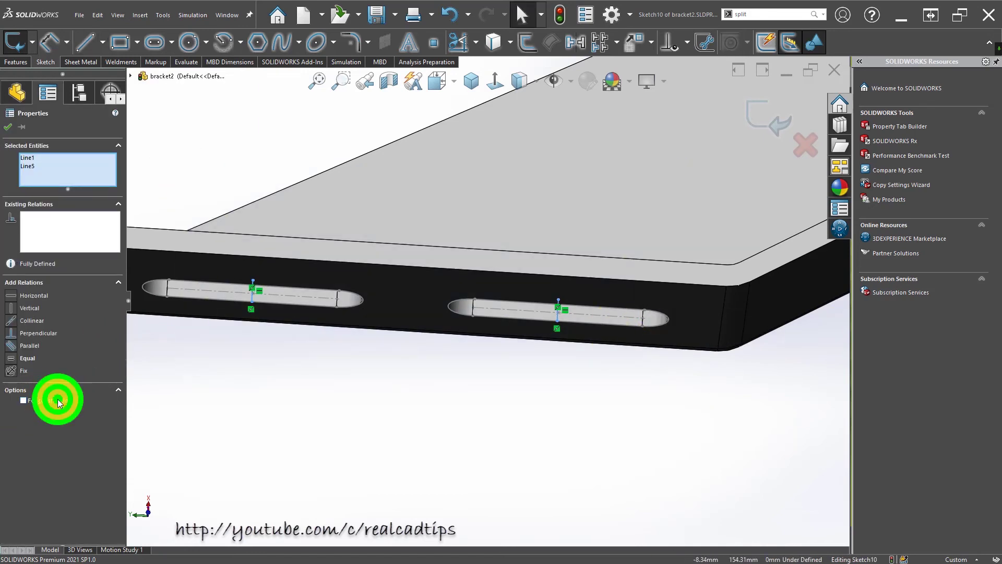
left_click(10, 127)
left_click(345, 108)
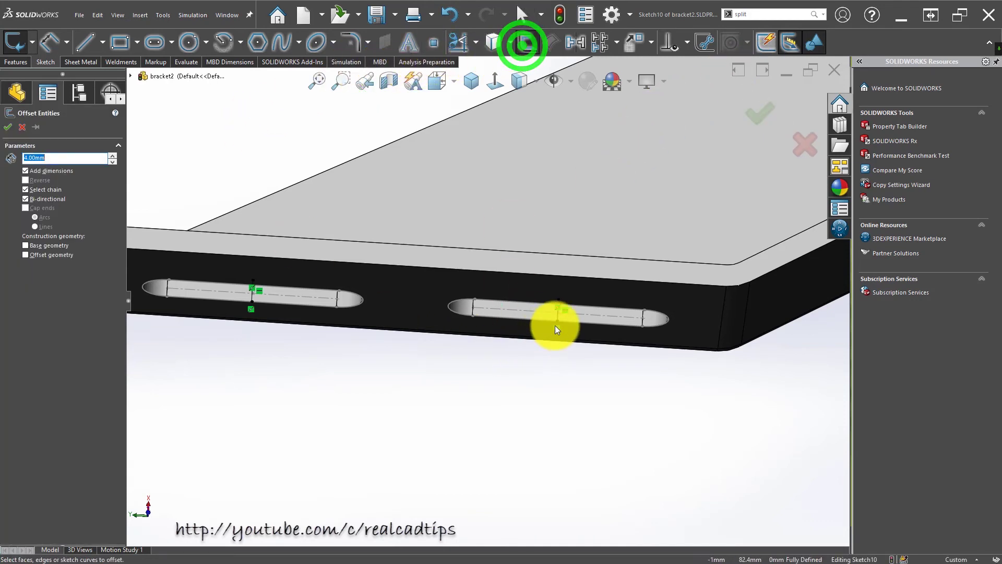
- Offset the right slot's centre line 4.00 mm bi-directionally
scroll(556, 323, "down", 5)
left_click(534, 299)
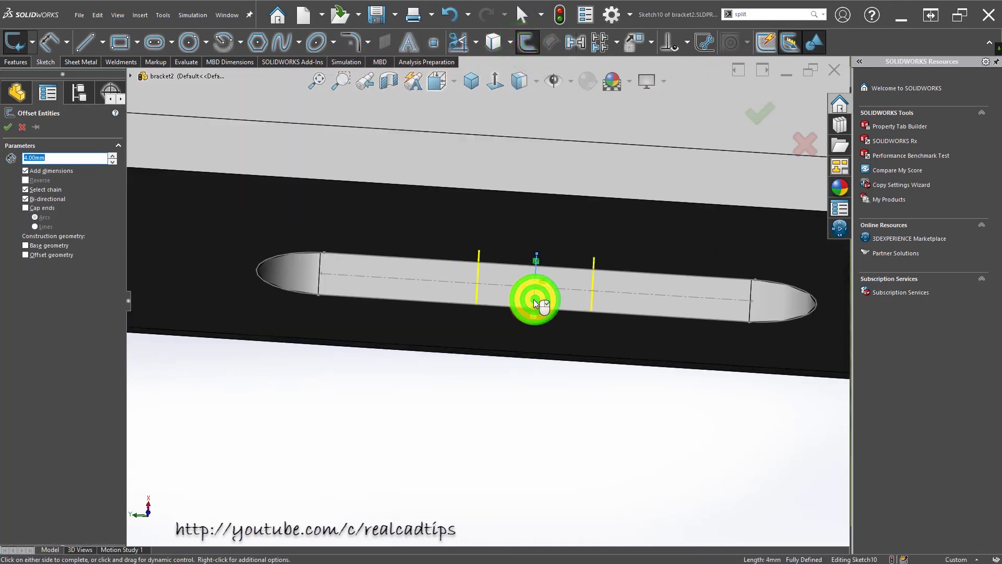
scroll(535, 299, "up", 3)
left_click(758, 111)
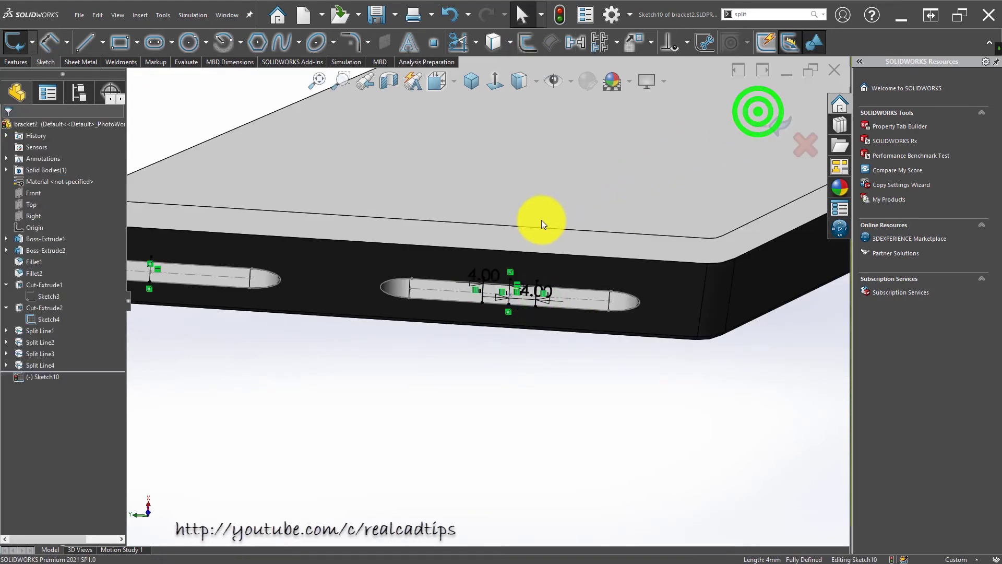
key("z")
- Offset the left slot's centre line 4.00 mm bi-directionally
left_click(527, 42)
scroll(208, 292, "down", 3)
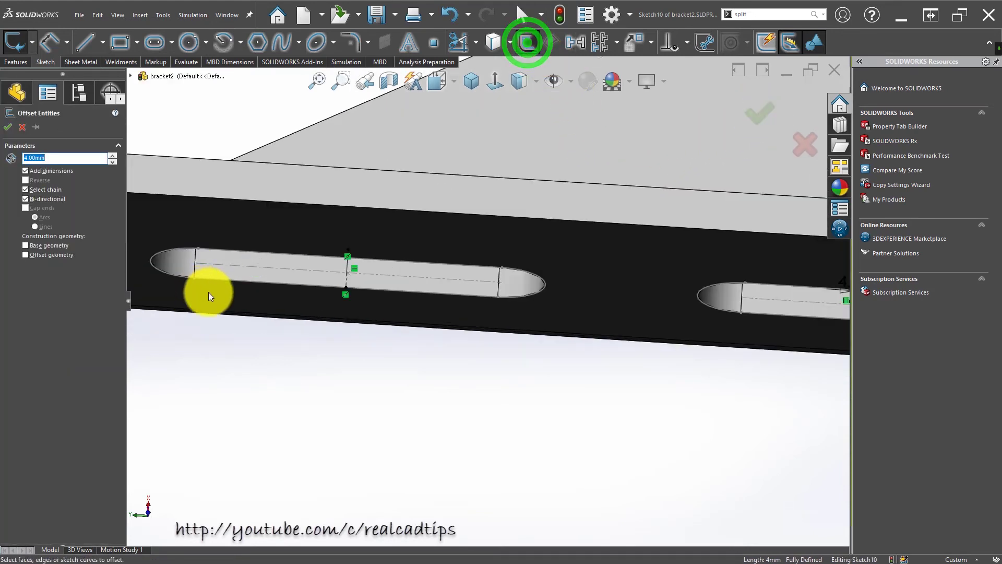
scroll(208, 293, "down", 2)
left_click(551, 267)
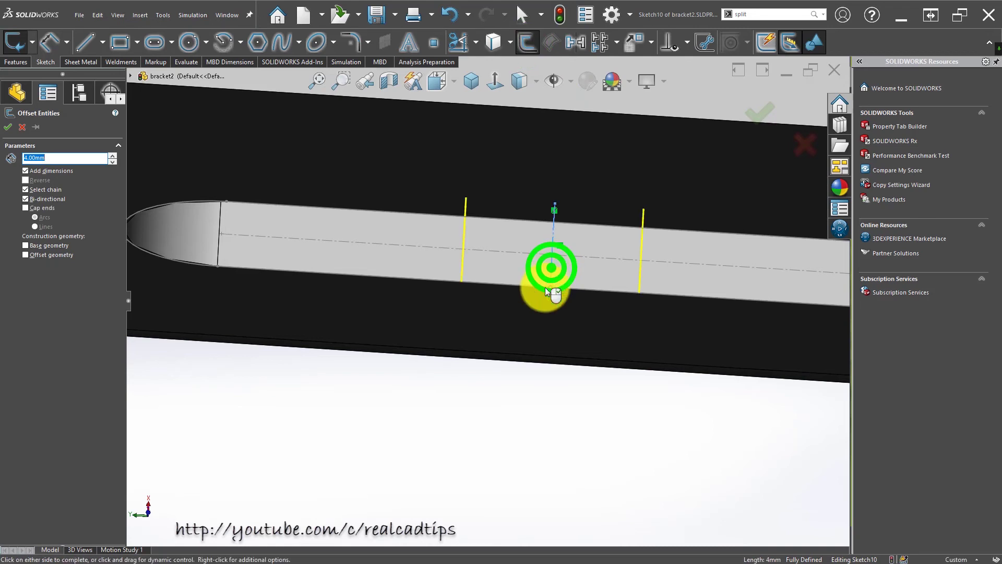
scroll(704, 170, "up", 3)
left_click(766, 114)
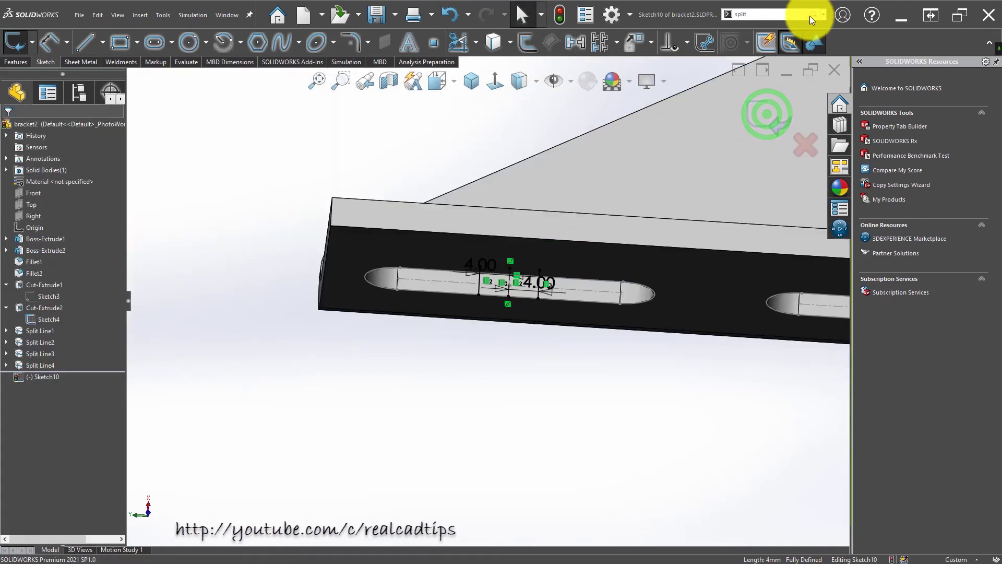
left_click(791, 16)
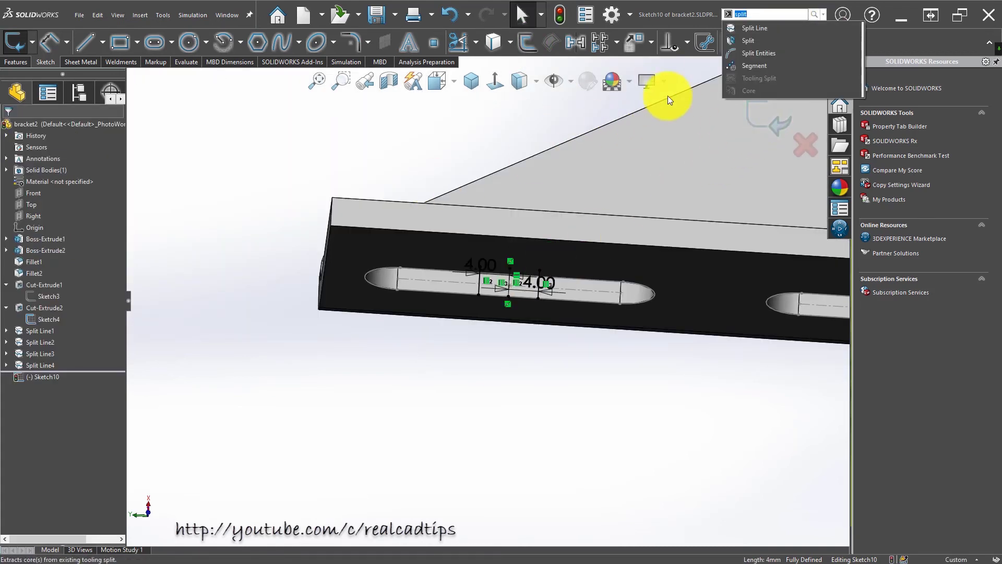
- Create Split Line5 by projecting the offset lines onto both slot side faces
left_click(755, 33)
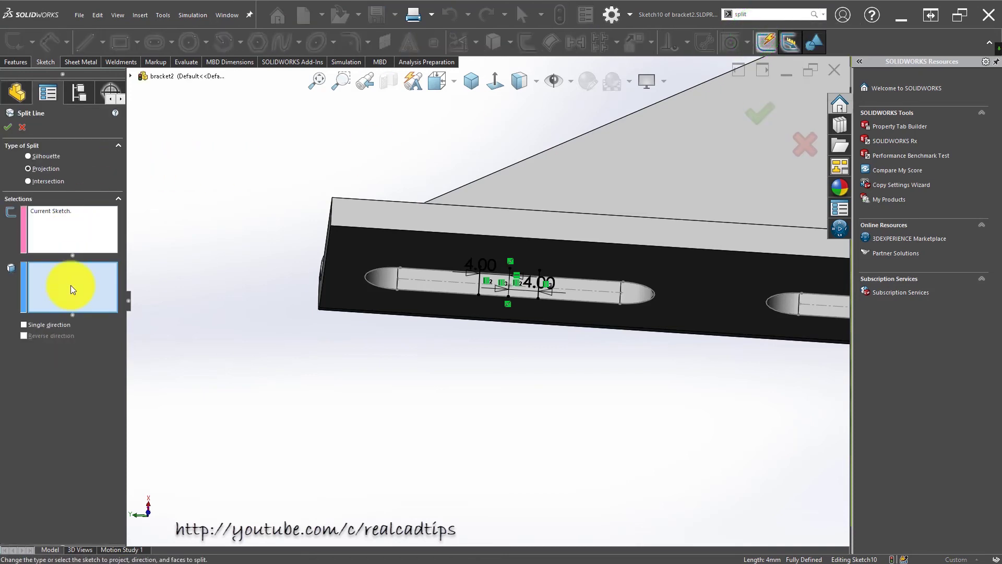
left_click(71, 290)
left_click(449, 286)
scroll(810, 351, "down", 2)
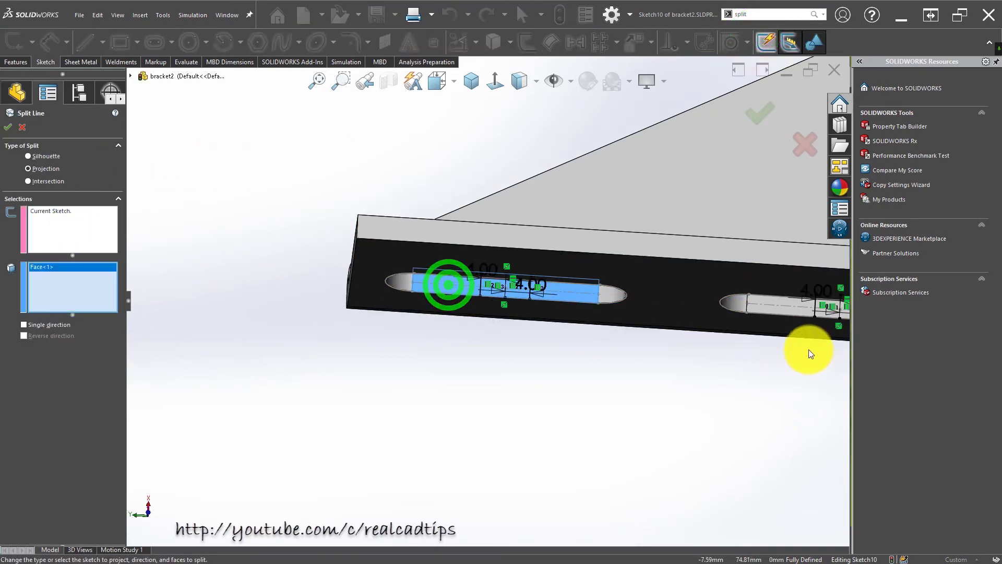
scroll(712, 297, "down", 3)
left_click(624, 286)
scroll(624, 286, "up", 4)
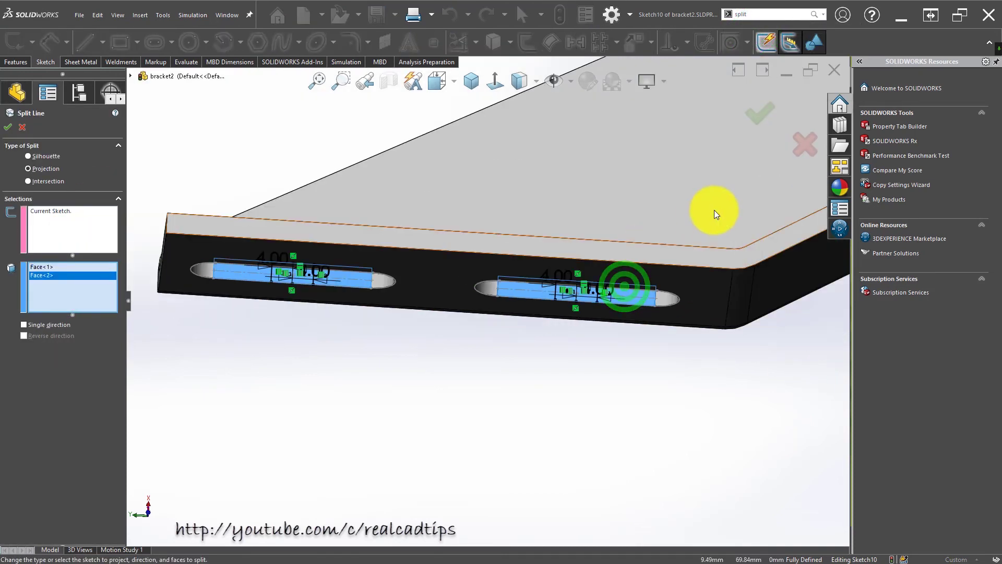
left_click(759, 110)
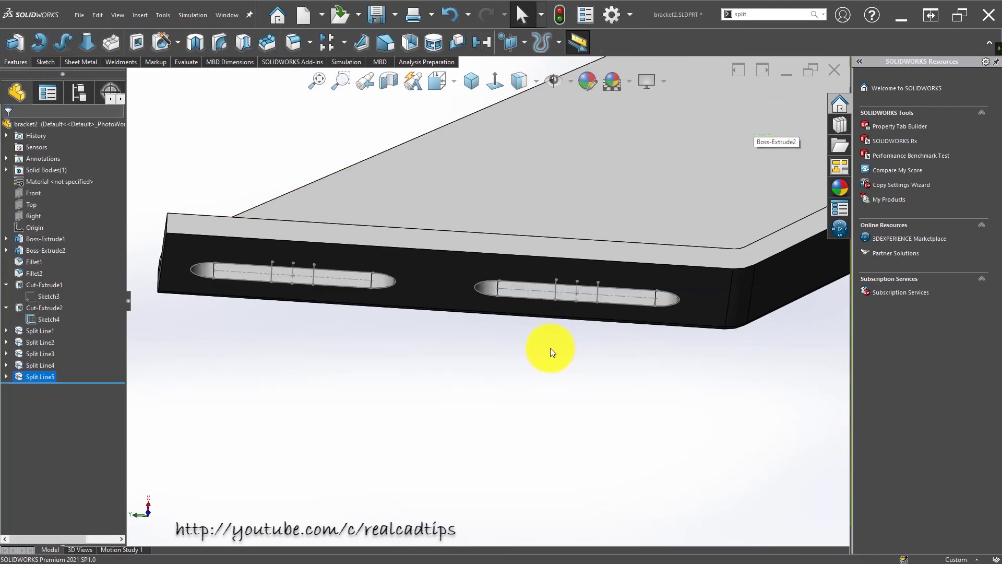
- Orbit the bracket and show Sketch9 and Sketch10 to review the splits
mouse_move(550, 348)
middle_mouse_down()
mouse_move(516, 341)
mouse_move(486, 360)
middle_mouse_up()
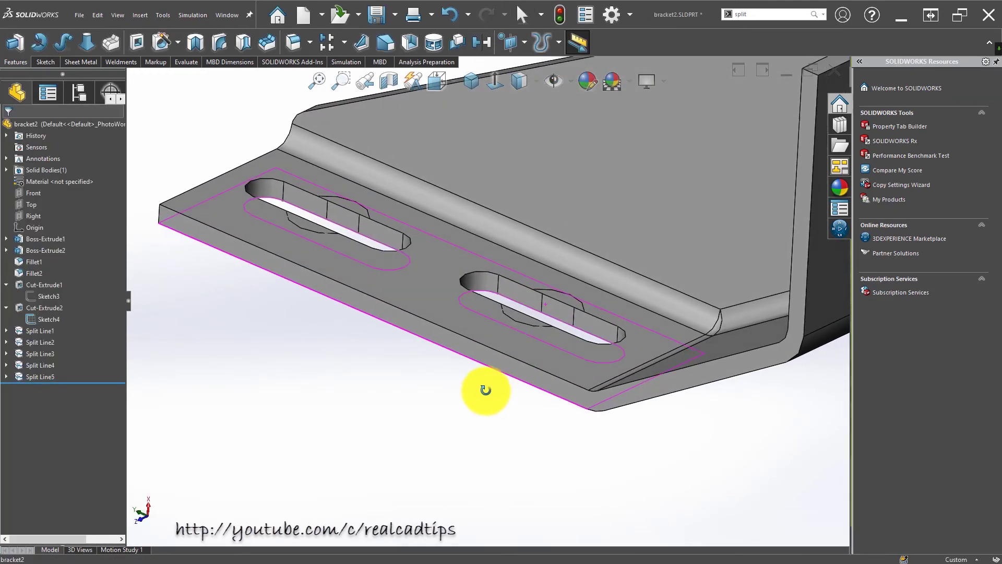
scroll(351, 227, "down", 3)
scroll(419, 326, "down", 2)
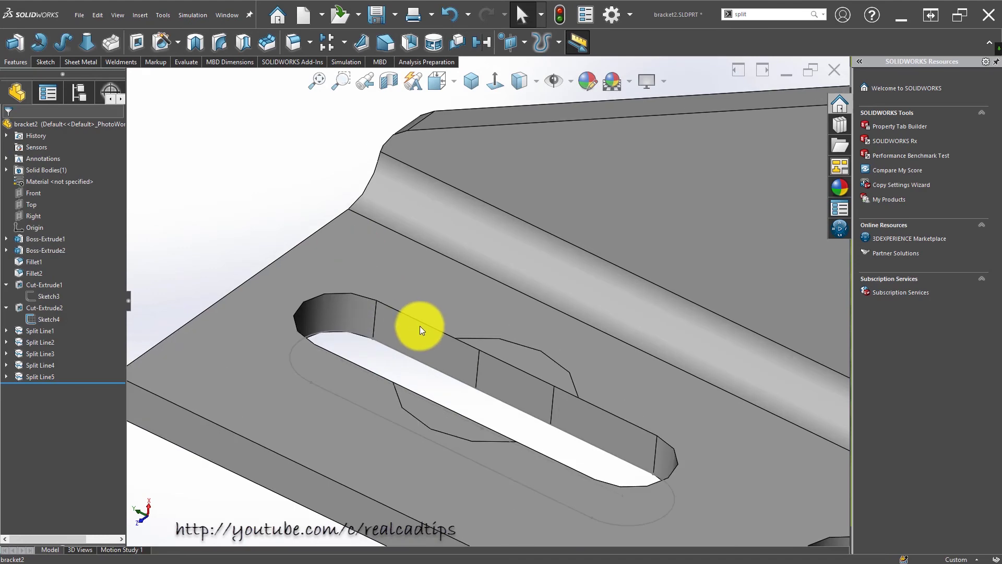
scroll(419, 326, "up", 1)
mouse_move(464, 378)
middle_mouse_down()
mouse_move(437, 324)
mouse_move(448, 385)
middle_mouse_up()
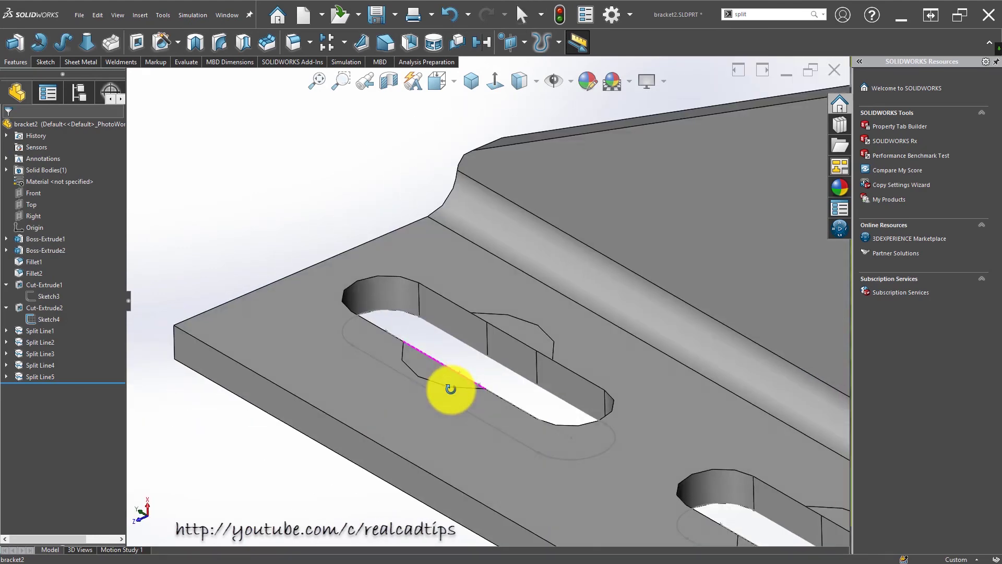
scroll(447, 384, "up", 2)
left_click(33, 364)
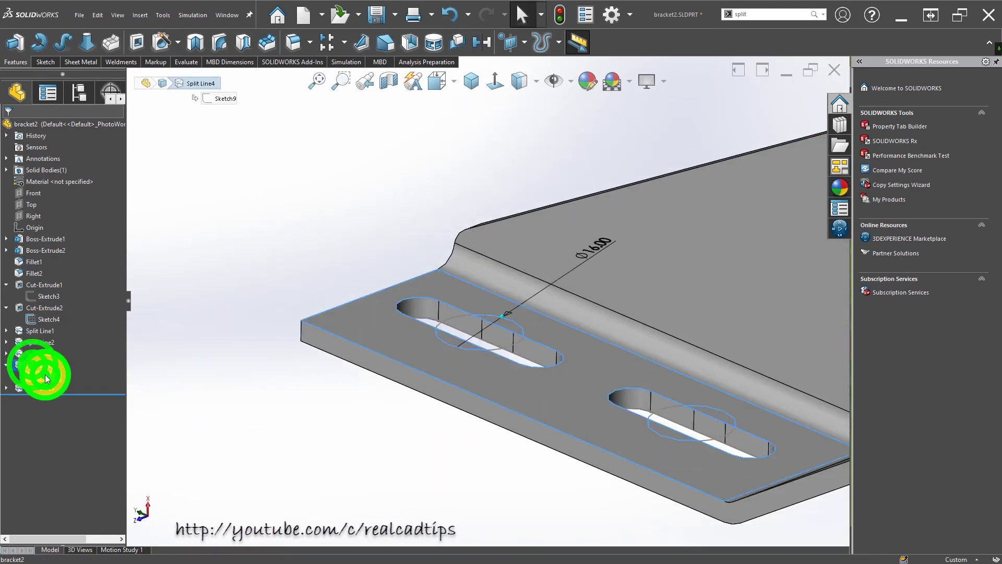
left_click(45, 374)
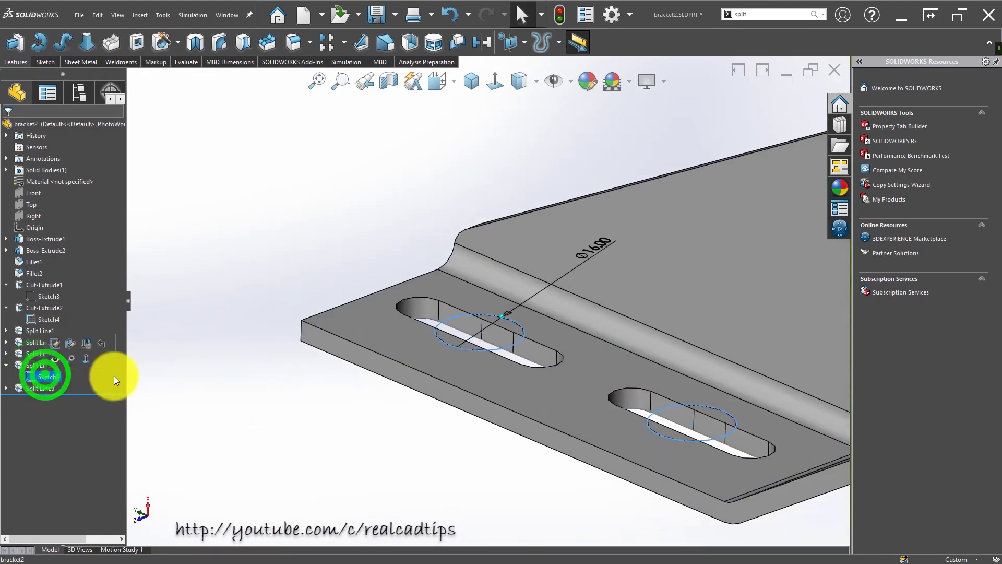
left_click(42, 391)
scroll(487, 339, "up", 1)
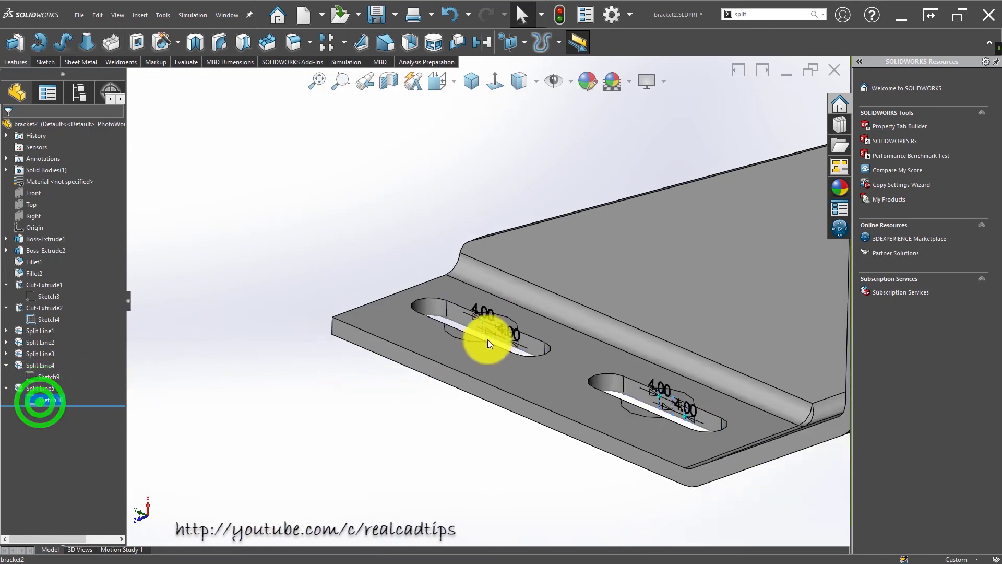
scroll(487, 340, "up", 3)
middle_click_drag(463, 380, 470, 365)
left_click(347, 220)
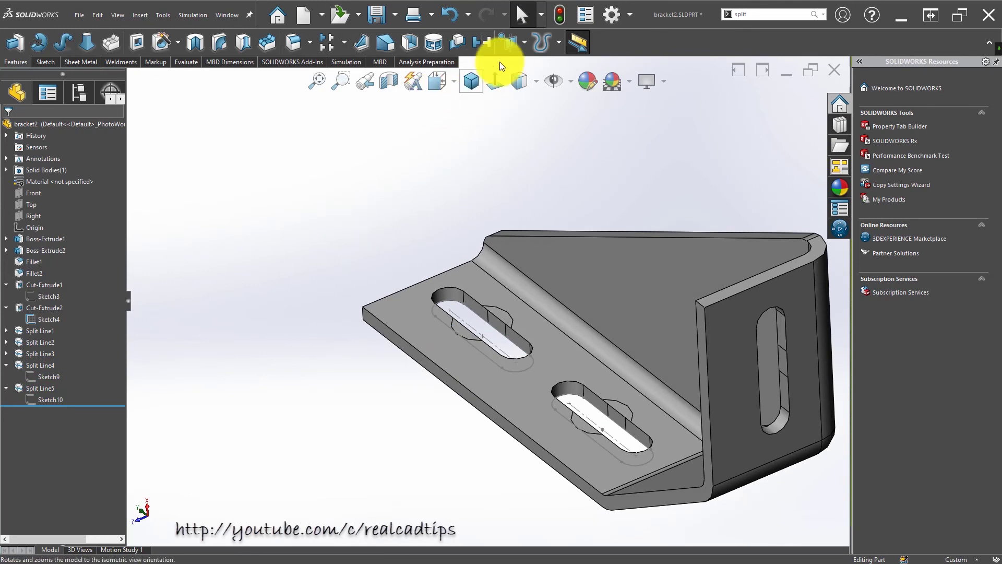
left_click(515, 40)
- Create Plane2 from the two opposite side faces of the slot
left_click(528, 62)
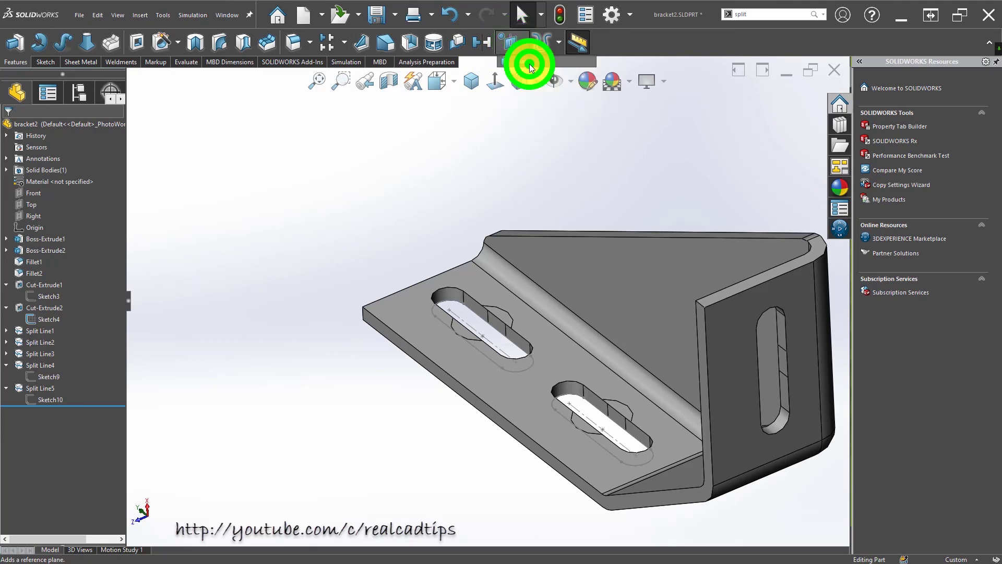
scroll(472, 300, "down", 5)
left_click(447, 290)
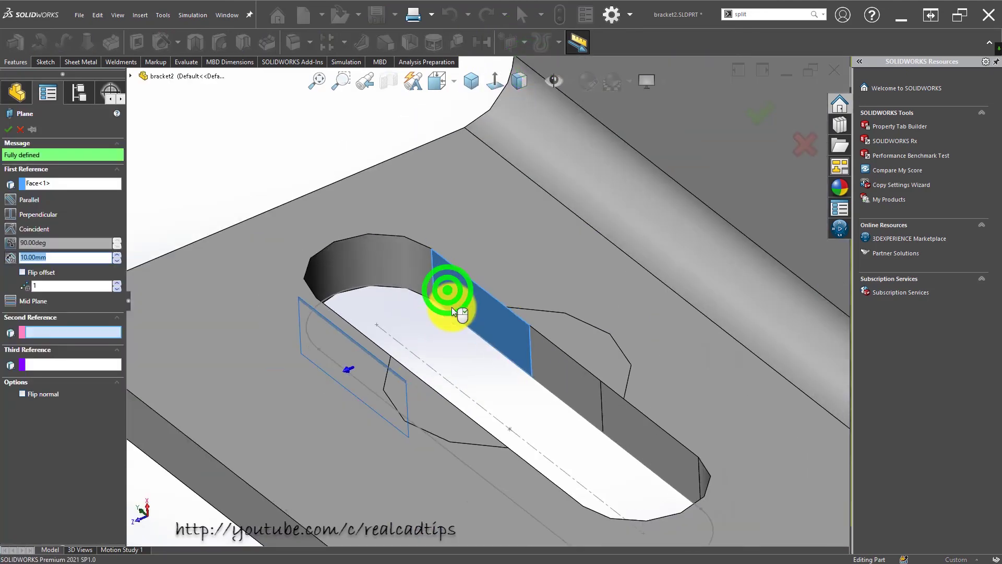
mouse_move(452, 307)
middle_mouse_down()
mouse_move(425, 352)
mouse_move(369, 343)
mouse_move(317, 441)
middle_mouse_up()
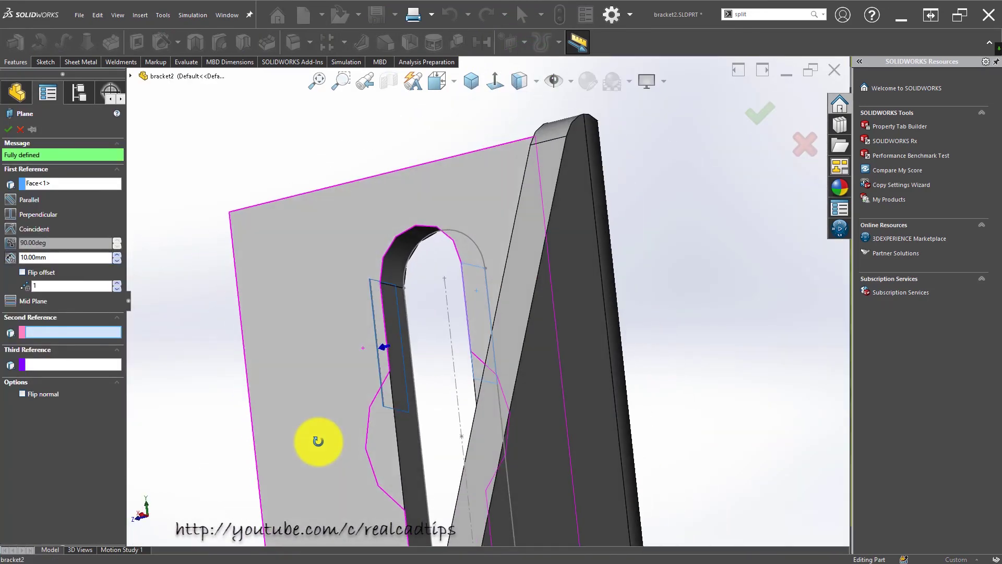
left_click(394, 350)
mouse_move(394, 349)
middle_mouse_down()
mouse_move(454, 167)
mouse_move(747, 155)
middle_mouse_up()
left_click(759, 109)
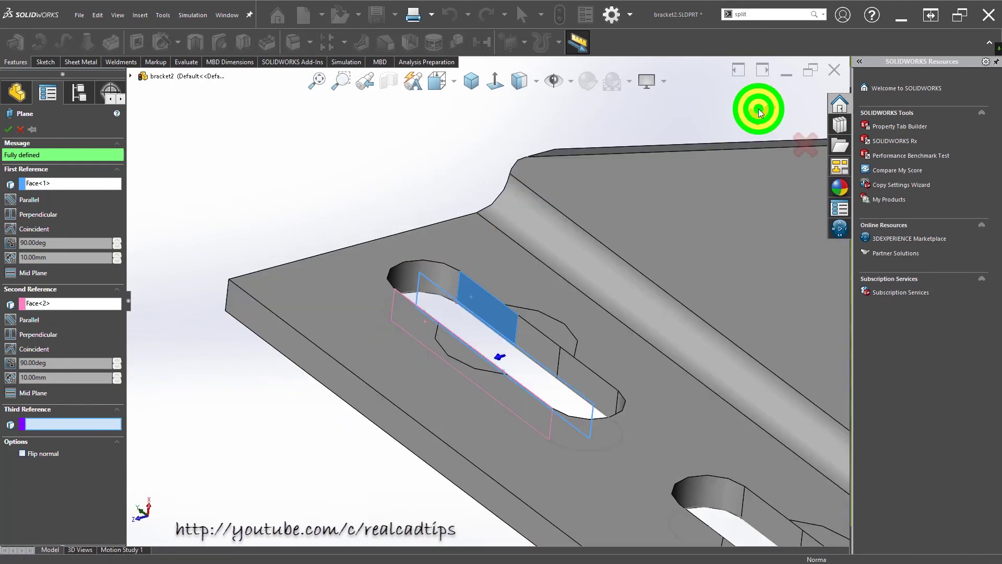
left_click(364, 208)
- Select Sketch10, open and cancel Mirror, then move Plane2 in the feature tree
left_click(46, 399)
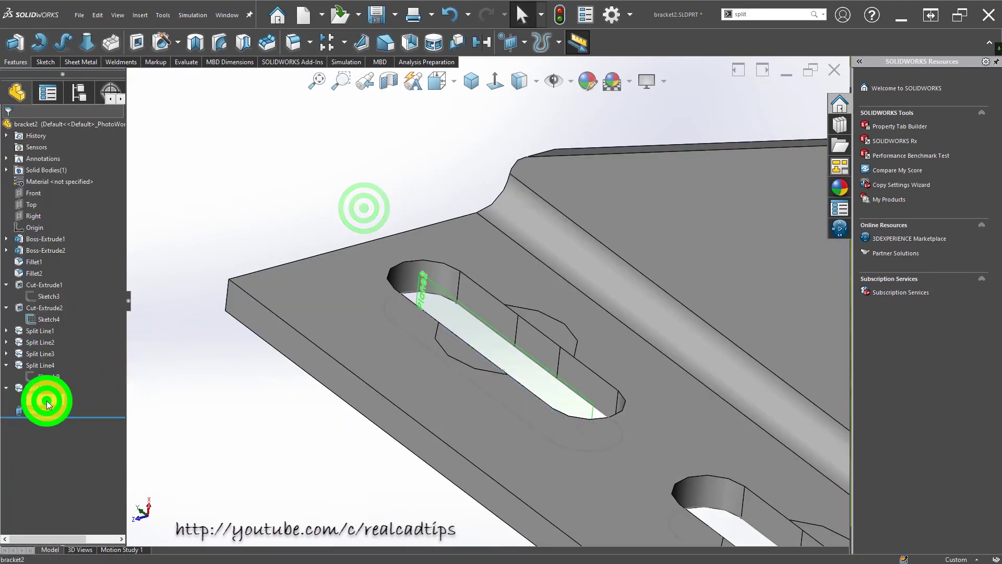
left_click(485, 36)
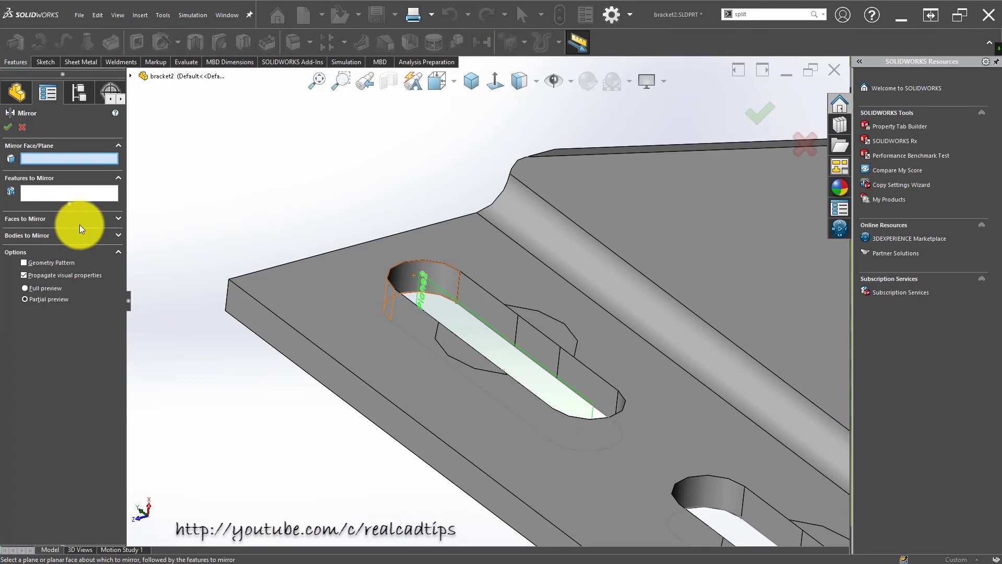
left_click(23, 121)
left_click(246, 194)
left_click_drag(31, 420, 32, 417)
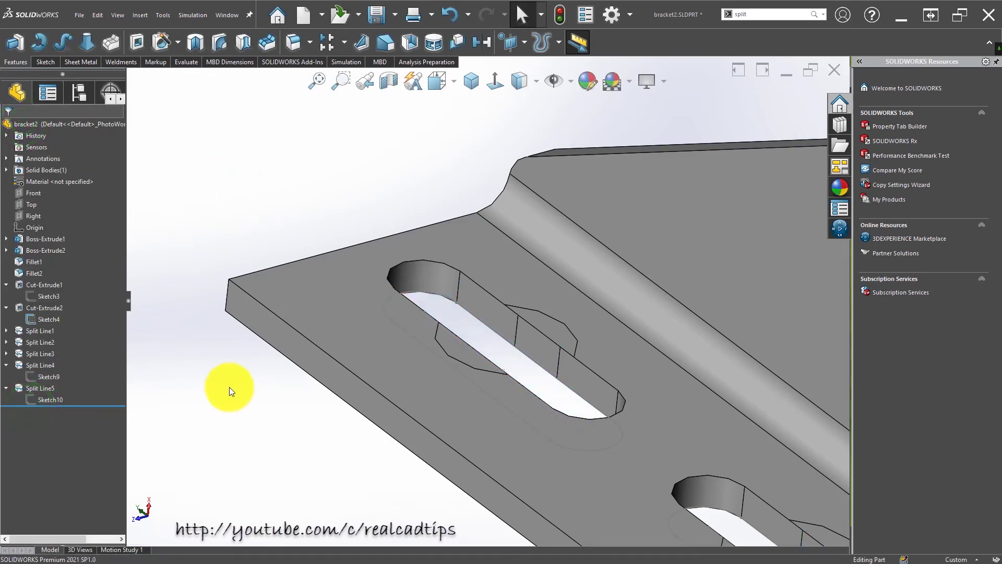
- Start a new sketch on the slot's flat side face
mouse_move(478, 344)
middle_mouse_down()
mouse_move(343, 246)
mouse_move(474, 344)
middle_mouse_up()
scroll(474, 344, "down", 3)
left_click(452, 333)
left_click(495, 300)
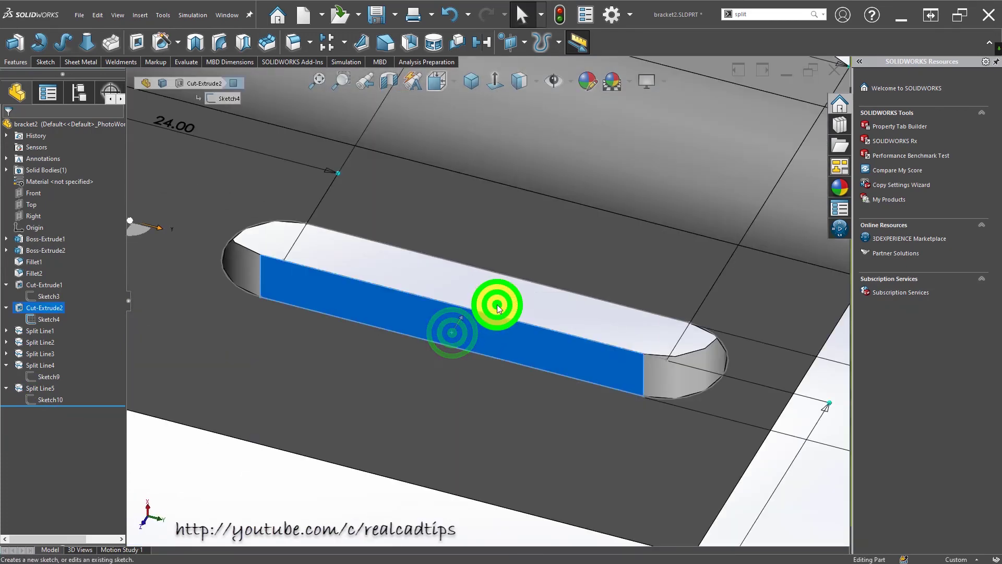
- Draw a line across the first slot face, starting on the slot edge
key("l")
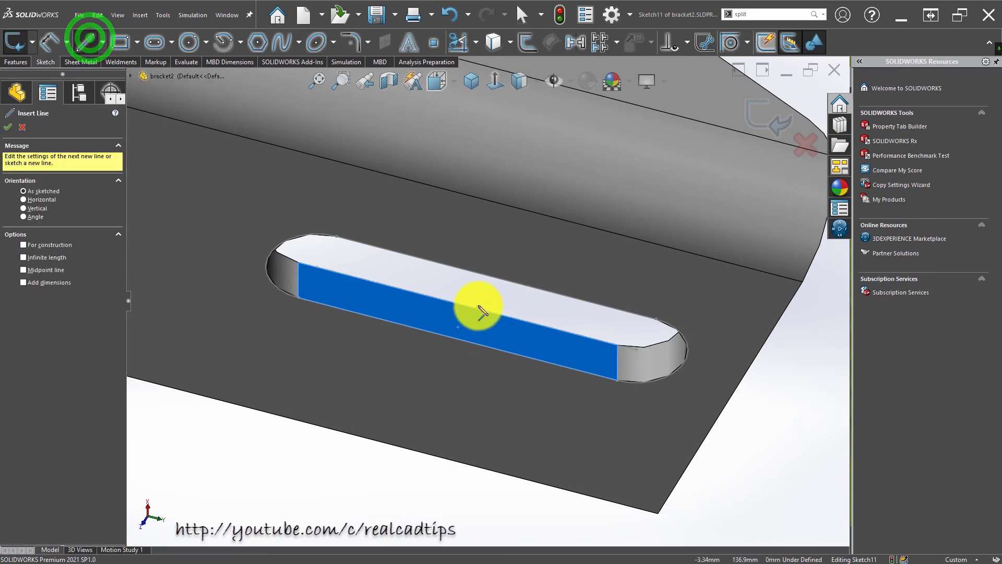
mouse_move(465, 329)
middle_mouse_down()
mouse_move(525, 285)
mouse_move(477, 336)
mouse_move(465, 316)
middle_mouse_up()
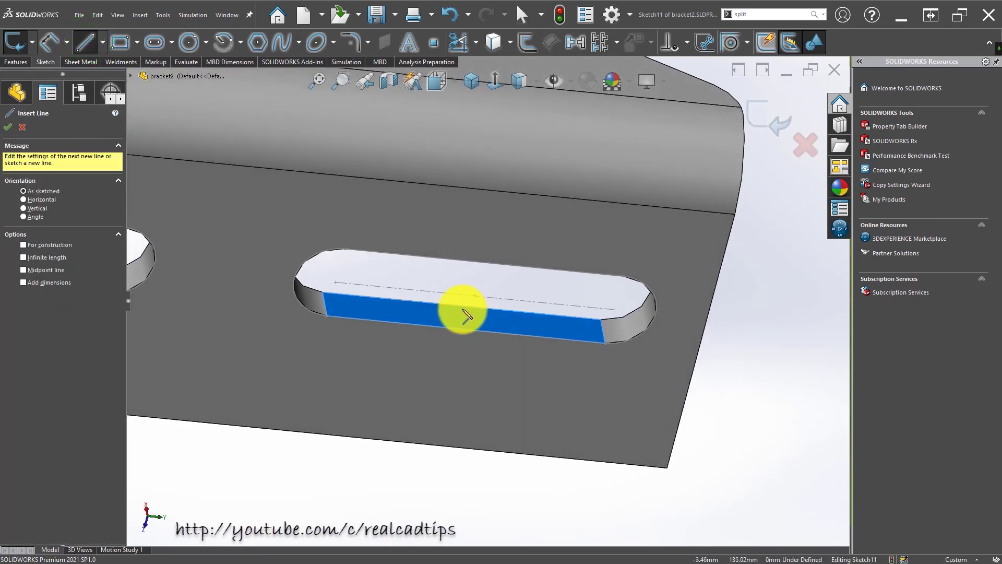
left_click(460, 304)
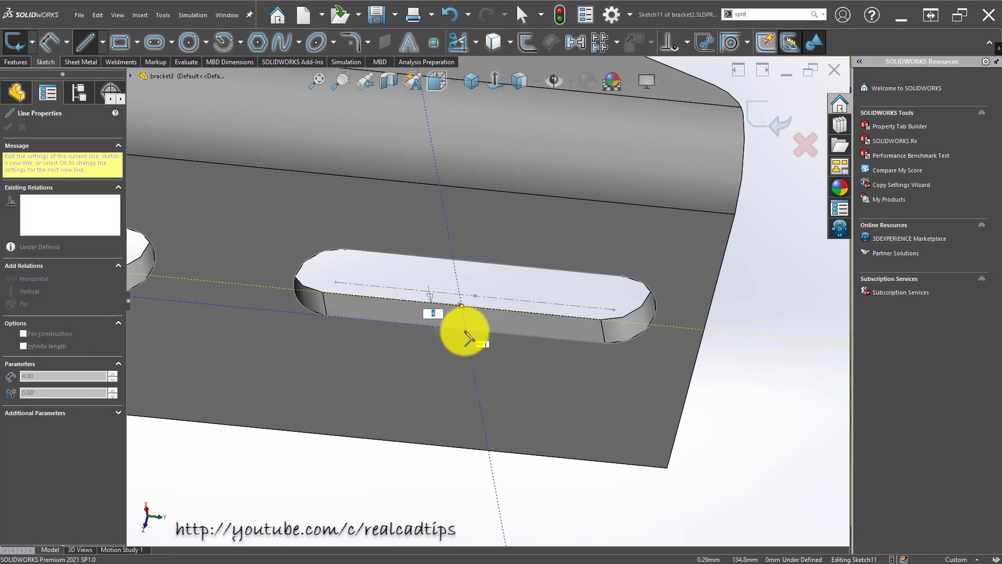
mouse_move(454, 358)
middle_mouse_down()
mouse_move(441, 352)
mouse_move(465, 342)
middle_mouse_up()
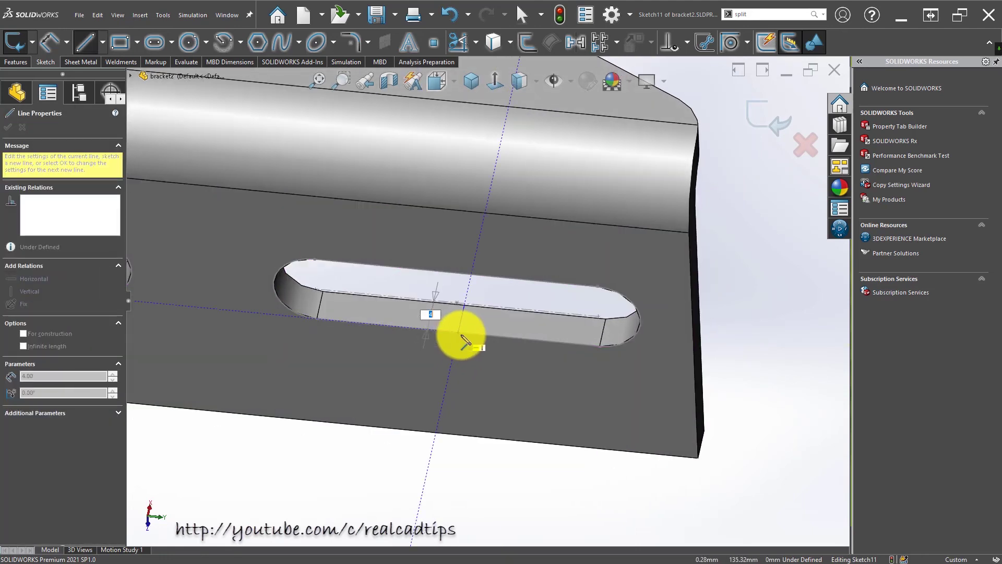
double_click(459, 332)
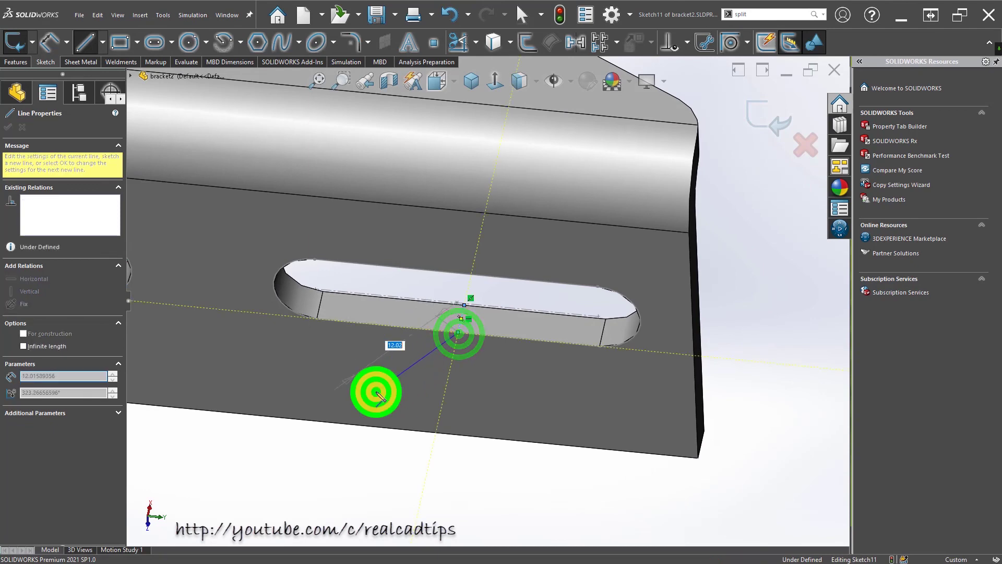
scroll(434, 392, "up", 5)
scroll(380, 307, "down", 2)
scroll(414, 296, "down", 3)
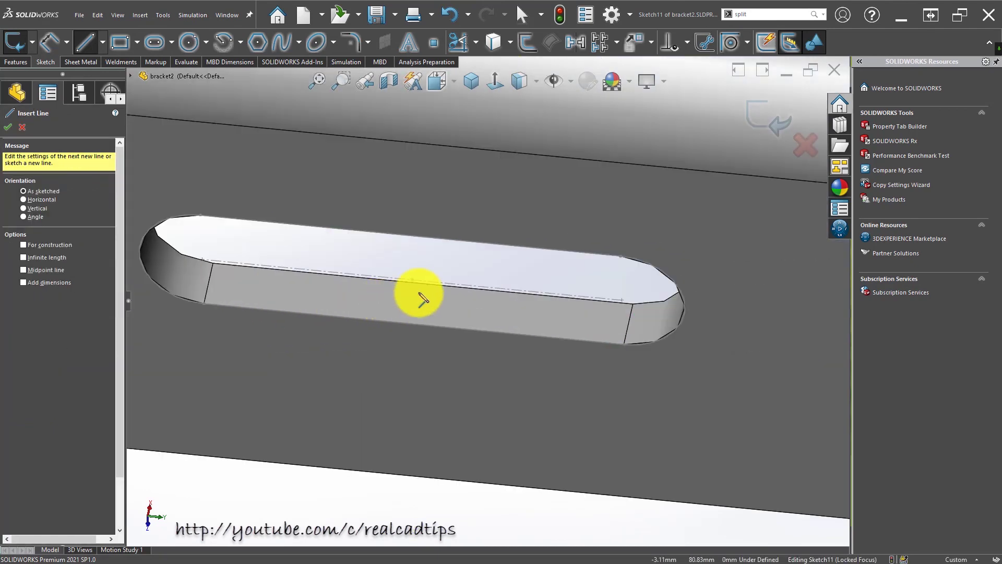
scroll(420, 286, "down", 3)
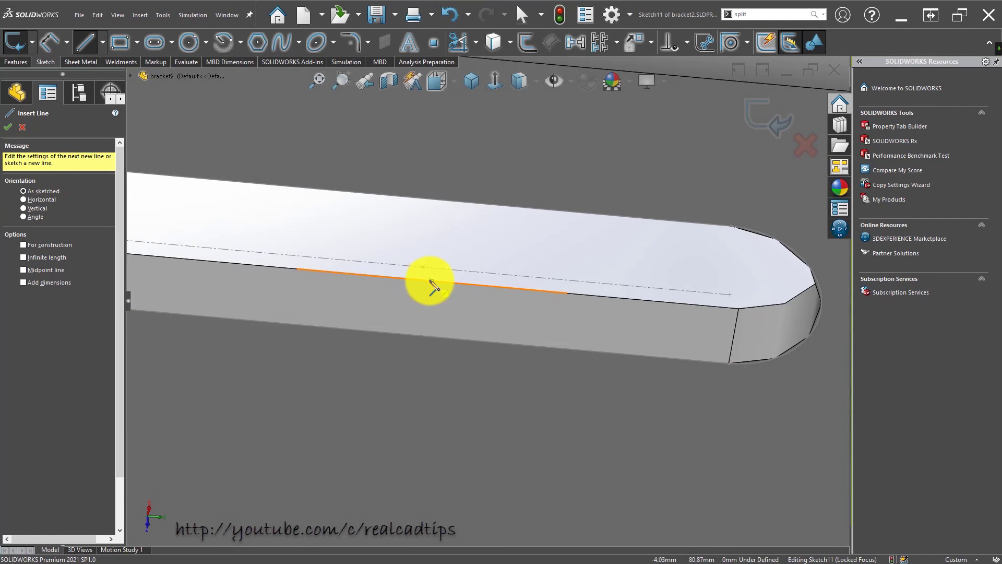
- Draw a second line from the other slot's top edge to its bottom edge
left_click(432, 282)
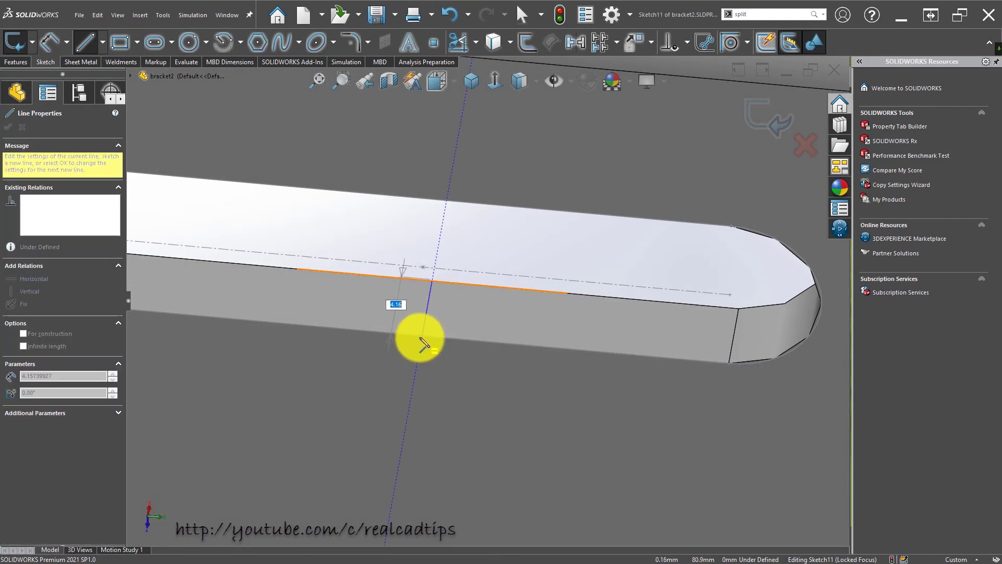
double_click(423, 339)
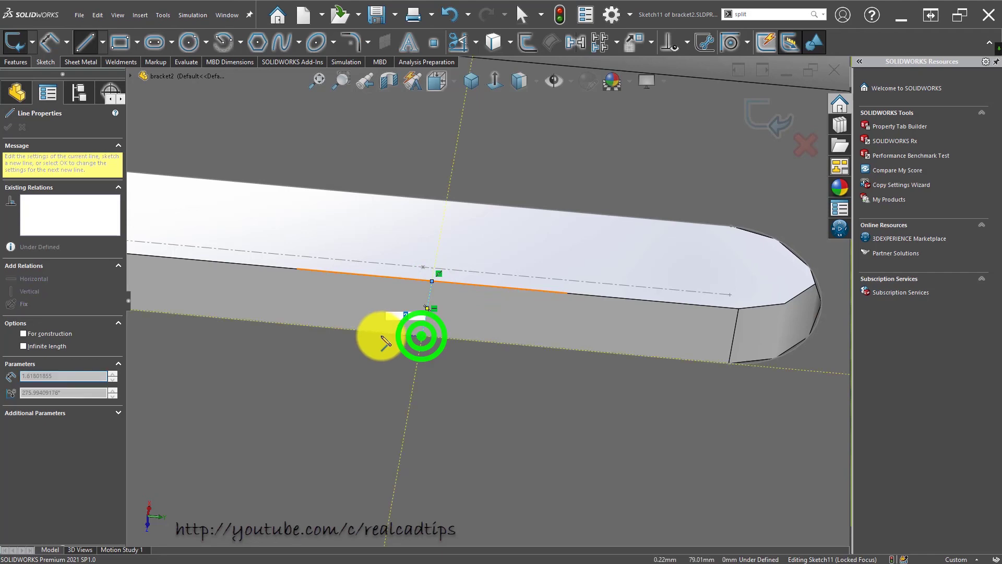
middle_click_drag(414, 347, 441, 364)
key("Escape")
- Drag each line's lower endpoint onto its slot's bottom edge
left_click(425, 337)
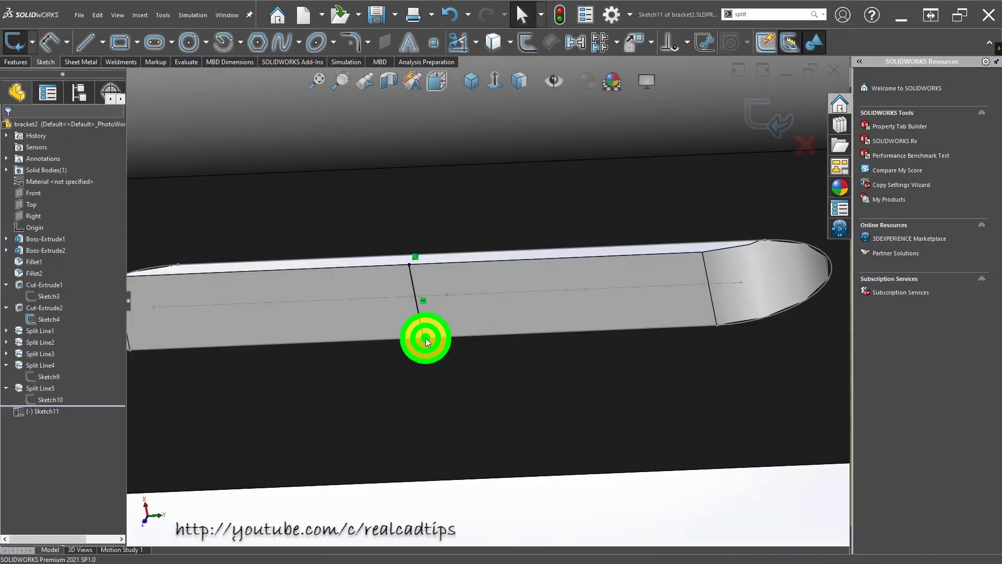
left_click_drag(424, 334, 428, 340)
middle_click_drag(428, 359, 628, 352)
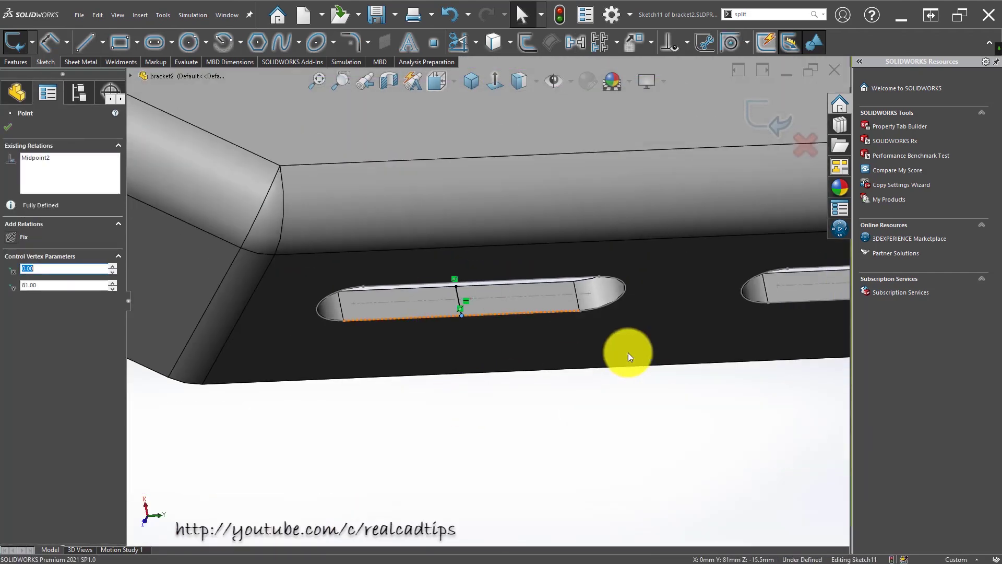
key("Escape")
middle_click_drag(795, 306, 619, 303)
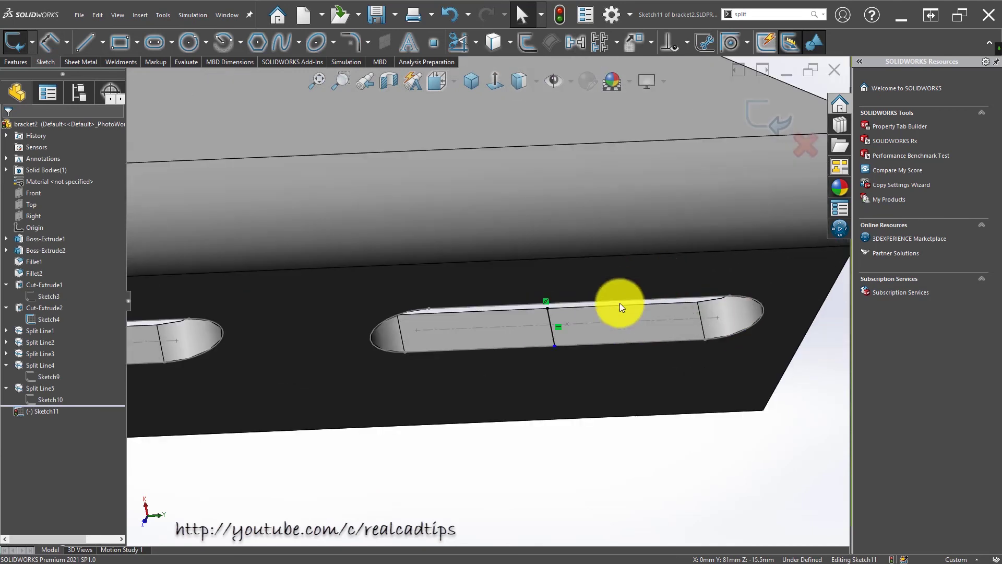
left_click(549, 325)
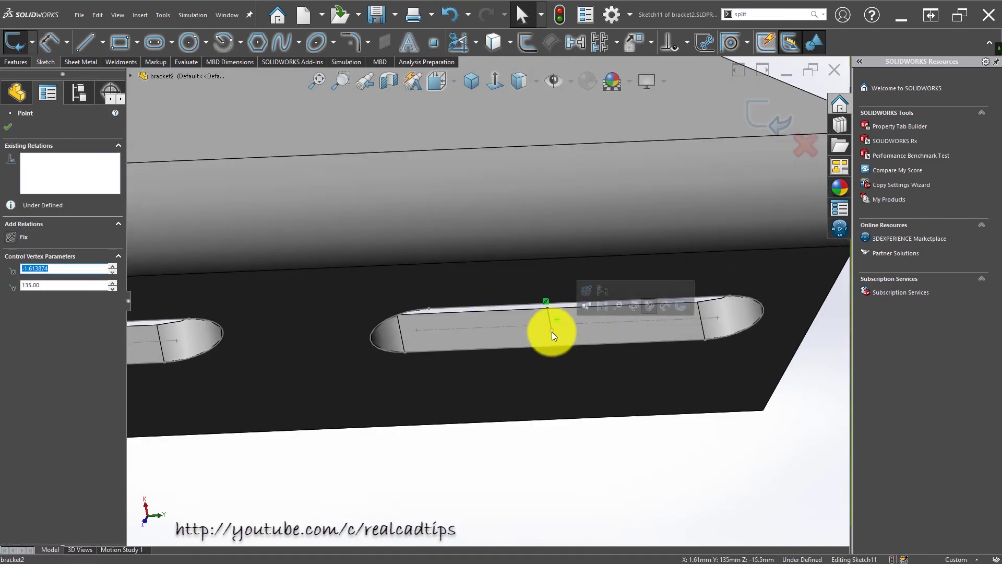
left_click_drag(552, 331, 555, 343)
middle_click_drag(574, 405, 457, 386)
key("Escape")
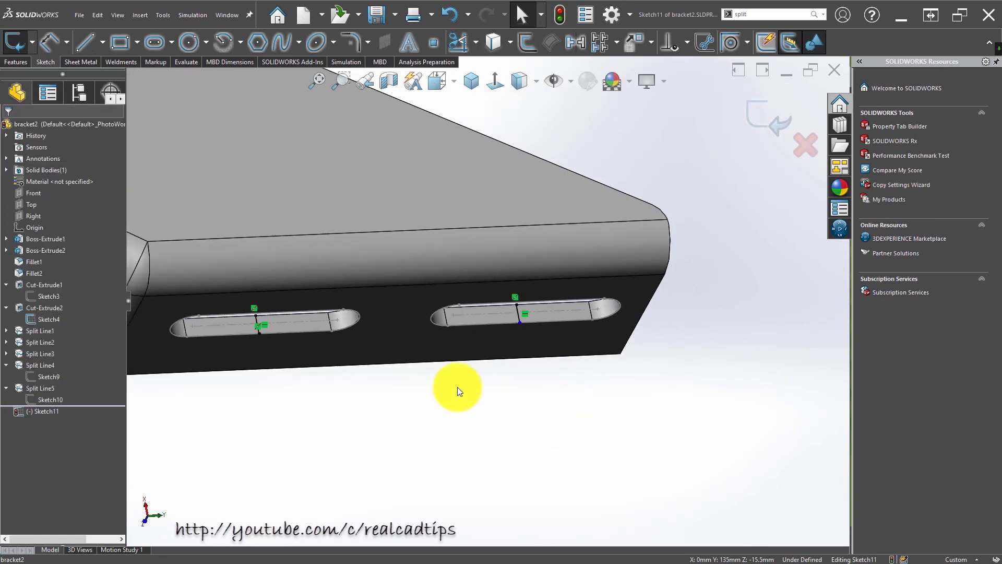
- Make both cross lines construction geometry, with a Midpoint relation to the Sketch4 slot centre line
left_click_drag(217, 220, 549, 396)
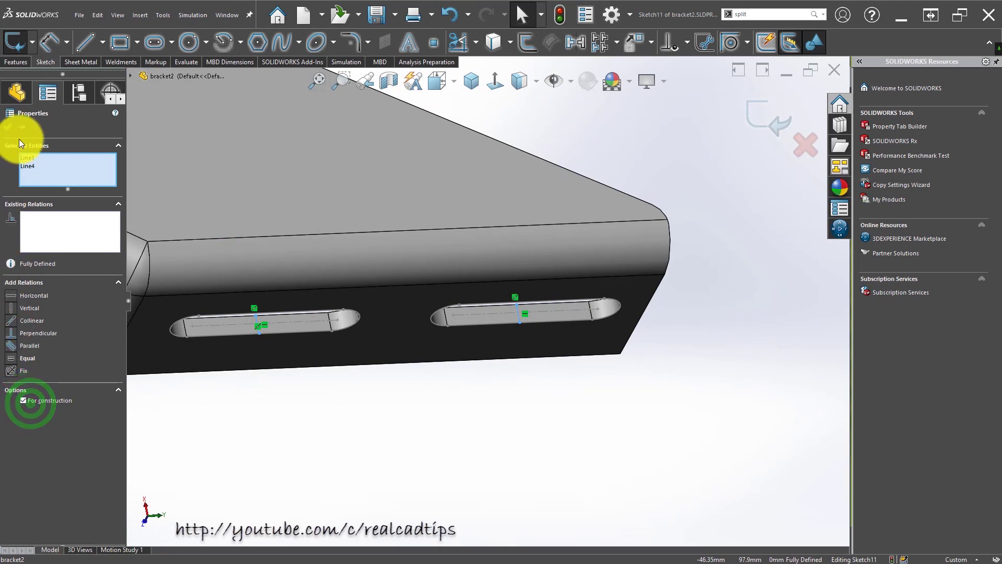
left_click(8, 127)
middle_click_drag(454, 329, 469, 325)
scroll(469, 324, "down", 5)
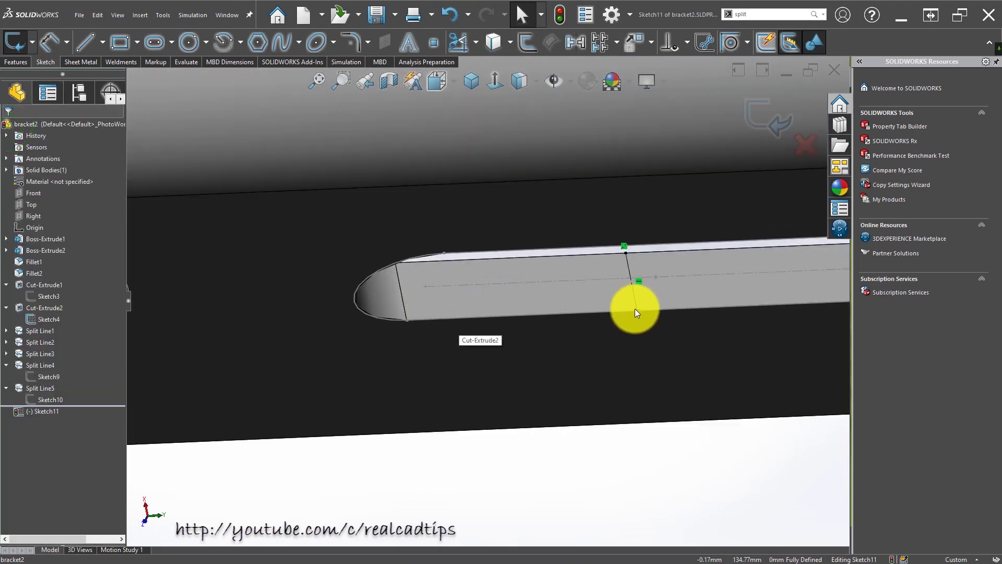
left_click(636, 309)
left_click(647, 310, "ctrl")
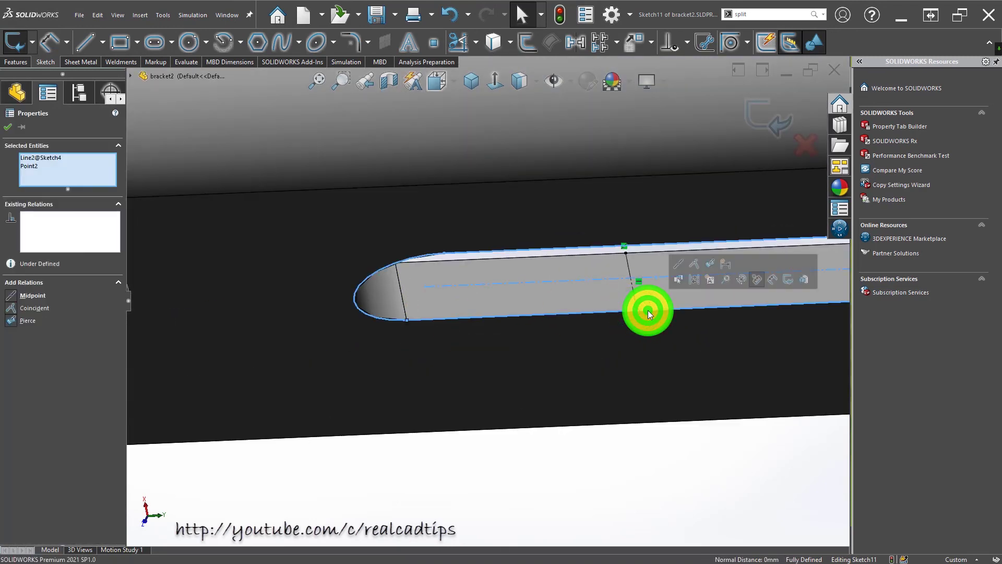
left_click(691, 264)
left_click(660, 465)
scroll(664, 462, "up", 4)
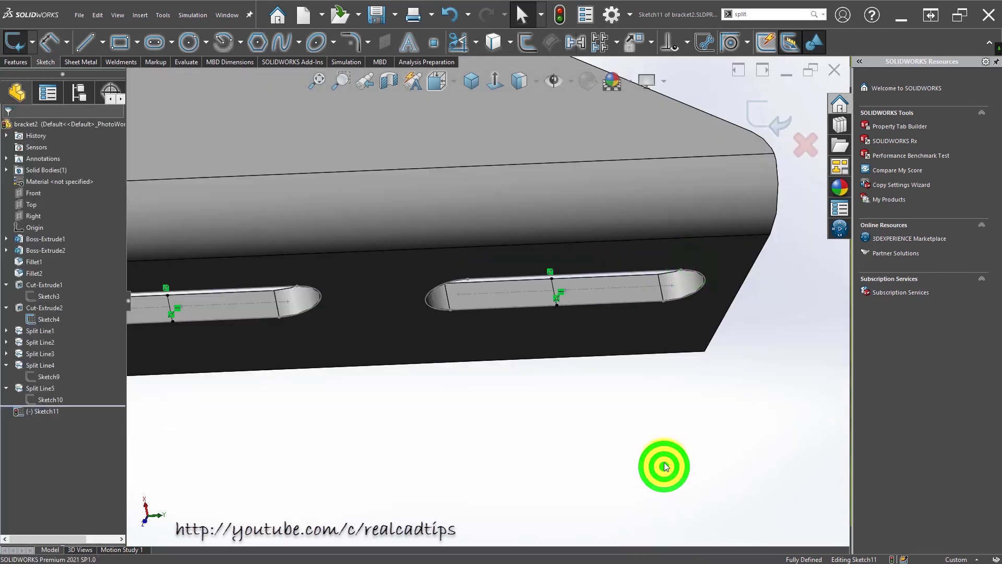
scroll(469, 292, "up", 5)
- Offset the right slot's cross line 4.00 mm to both sides
left_click(527, 44)
scroll(493, 271, "down", 2)
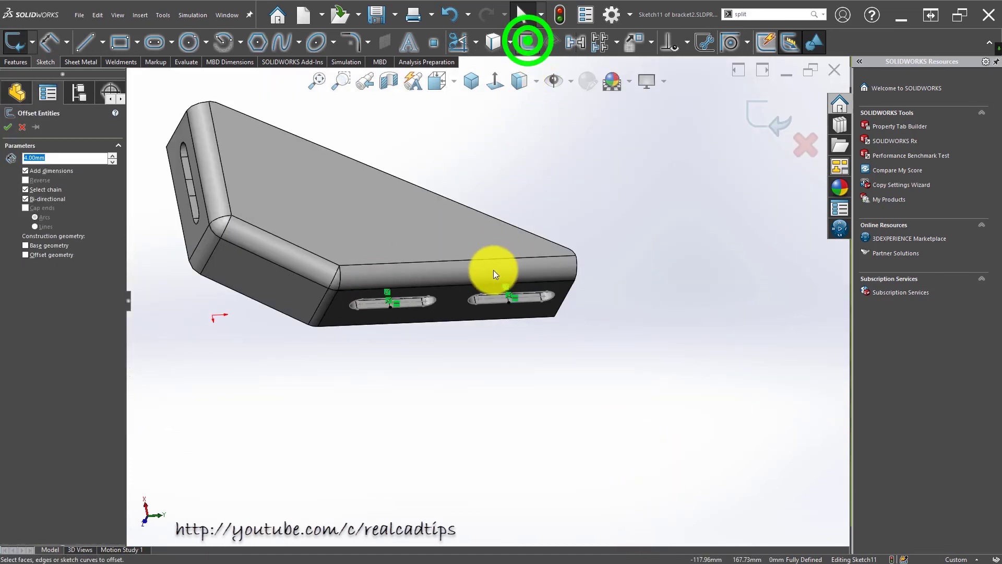
scroll(500, 336, "down", 3)
scroll(655, 486, "down", 5)
left_click(659, 463)
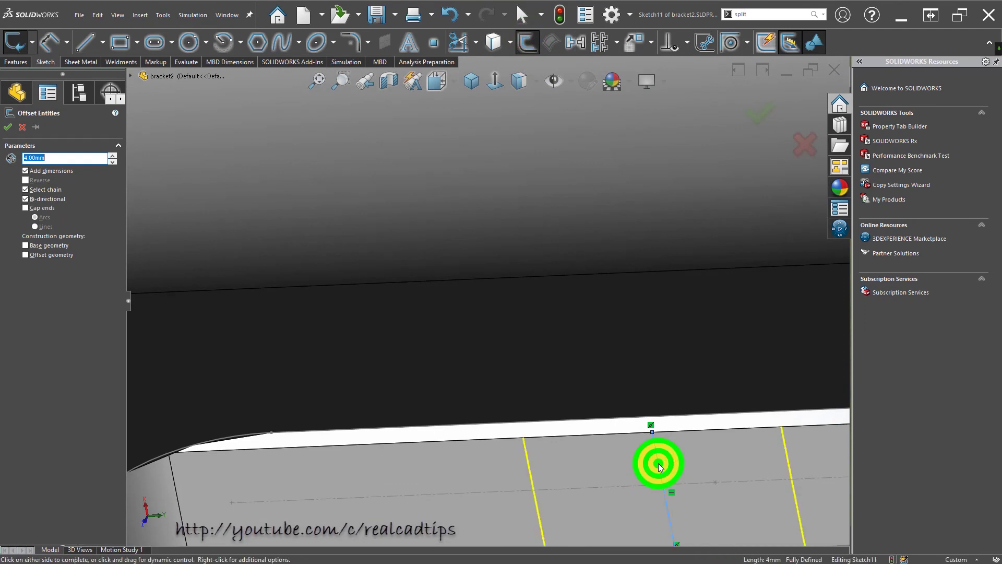
scroll(658, 462, "up", 5)
left_click(761, 110)
- Offset the left slot's cross line 4.00 mm to both sides
left_click(526, 42)
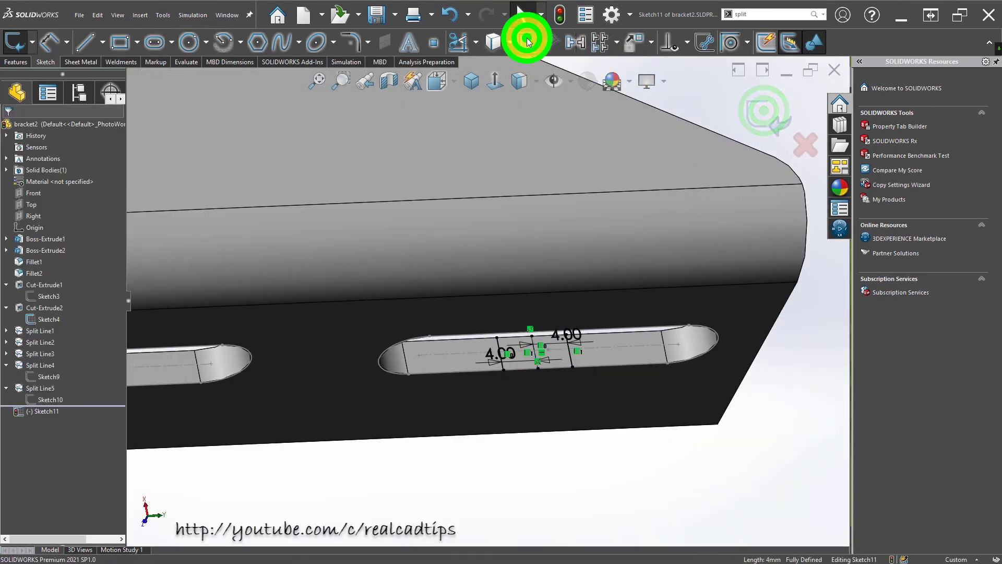
scroll(585, 377, "up", 2)
scroll(191, 331, "down", 4)
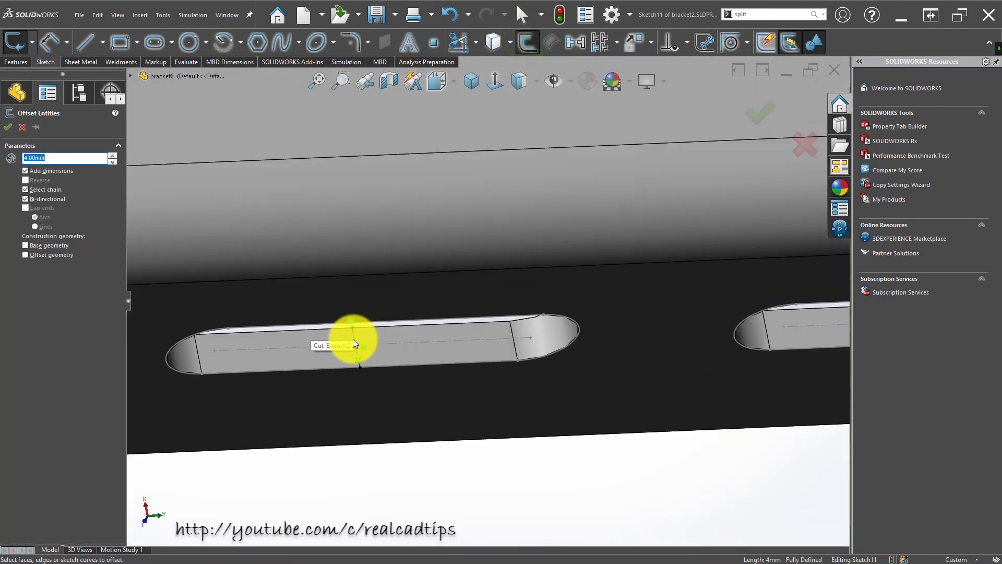
left_click(353, 338)
scroll(483, 326, "up", 4)
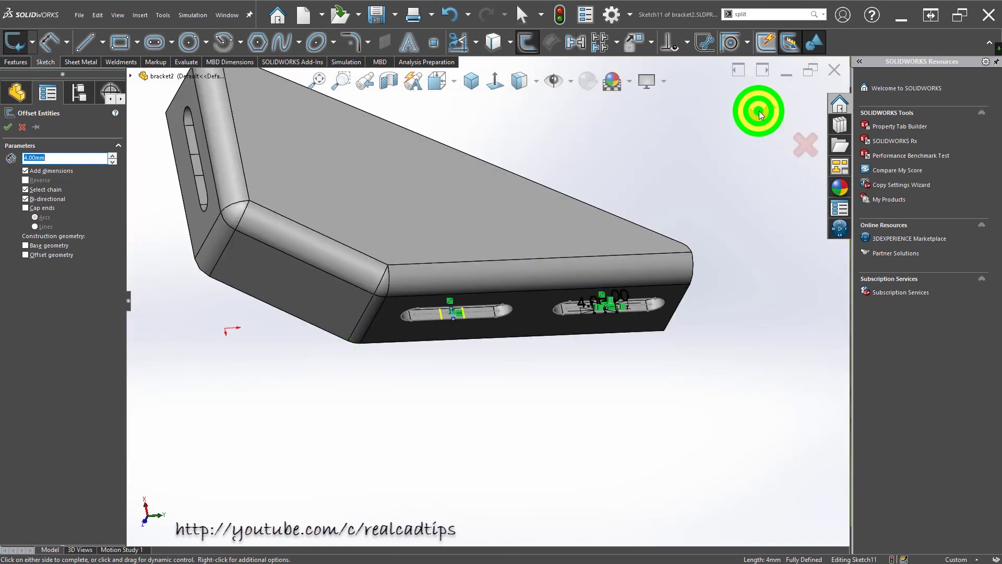
left_click(759, 110)
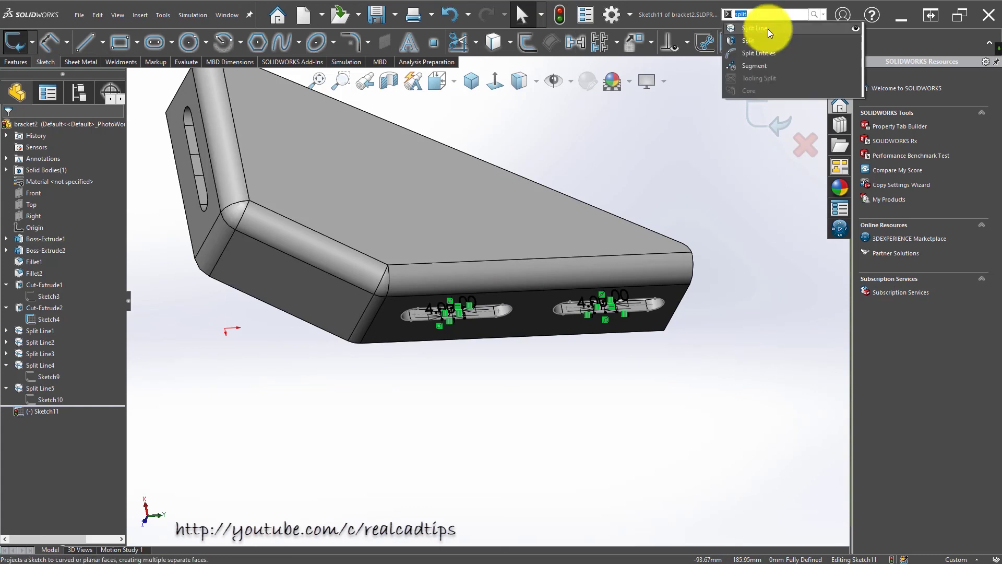
- Start a Projection-type Split Line from Sketch11 and activate face selection
left_click(770, 33)
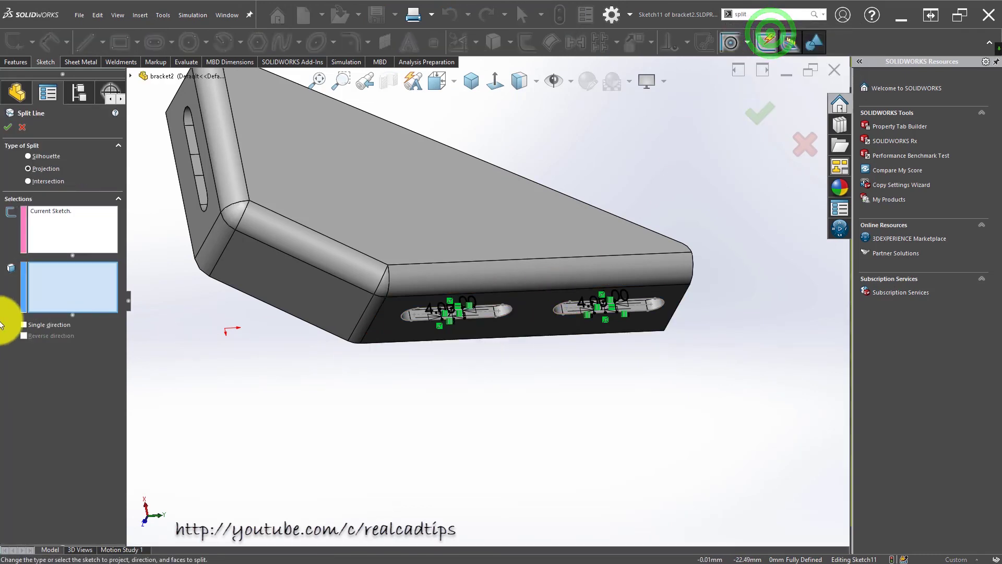
left_click(61, 270)
scroll(449, 323, "down", 5)
scroll(458, 299, "down", 2)
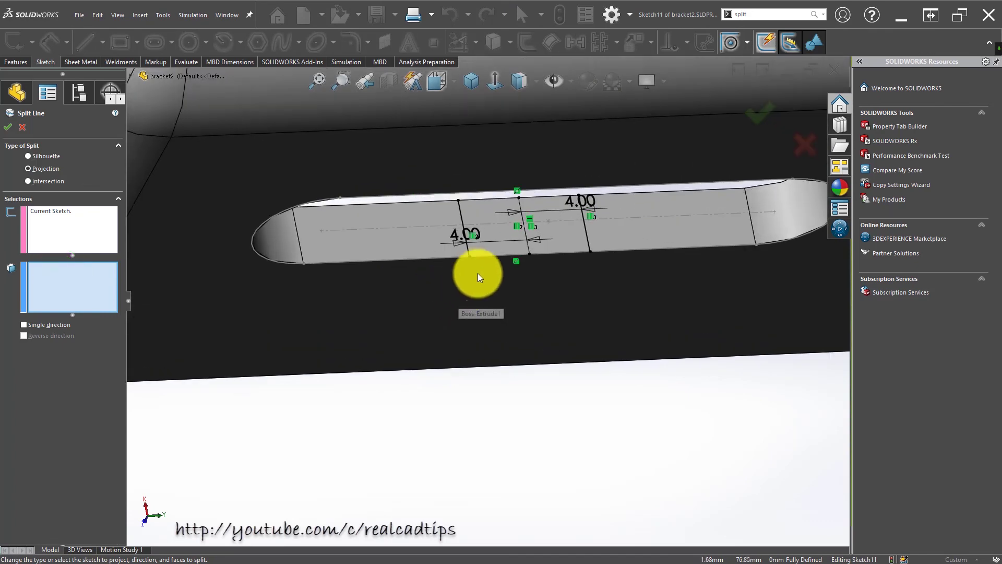
middle_click_drag(478, 274, 468, 255)
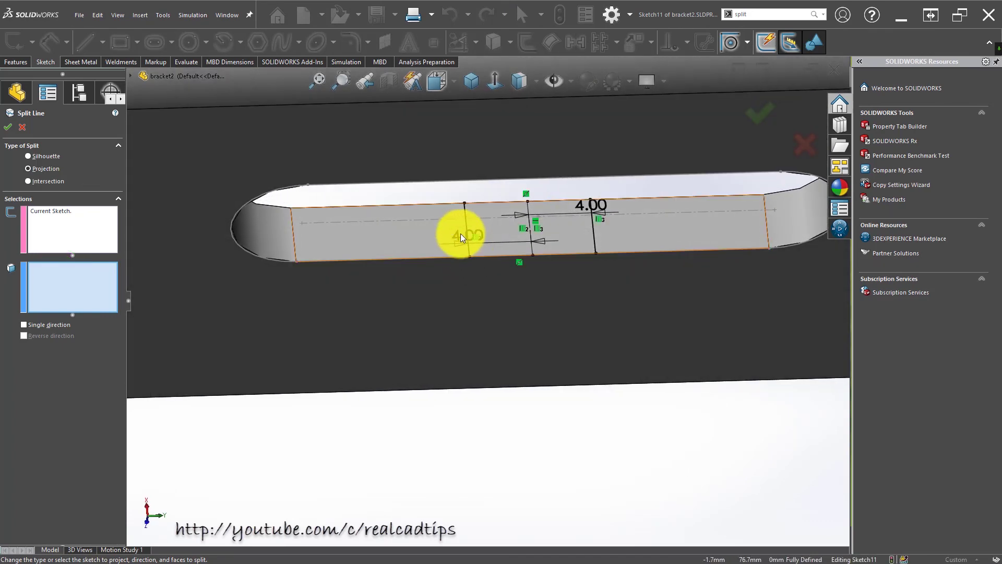
- Select the left and right slot faces and confirm Split Line6
left_click(407, 231)
scroll(705, 275, "up", 5)
scroll(741, 275, "down", 3)
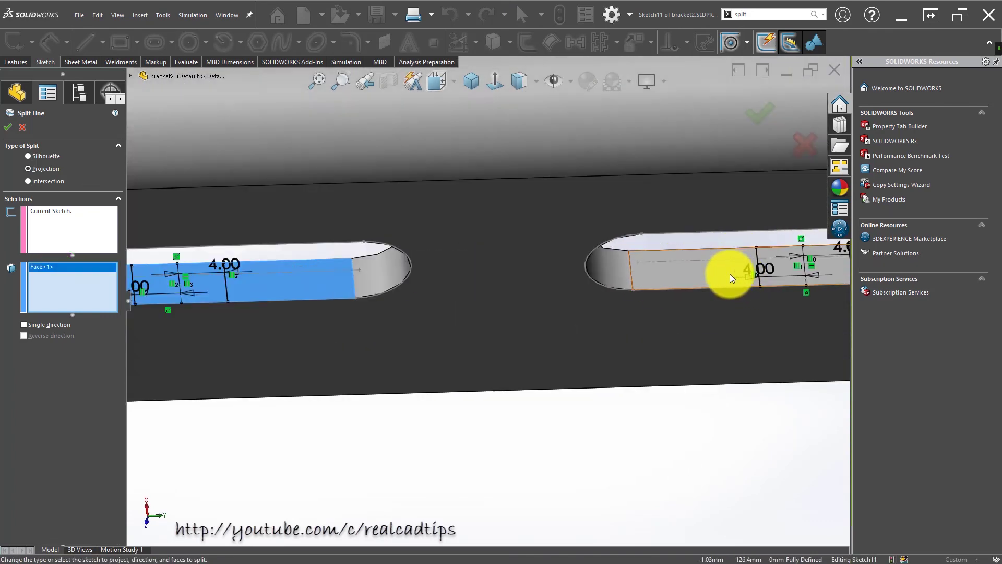
left_click(666, 272)
scroll(667, 261, "up", 3)
scroll(668, 233, "up", 2)
left_click(764, 117)
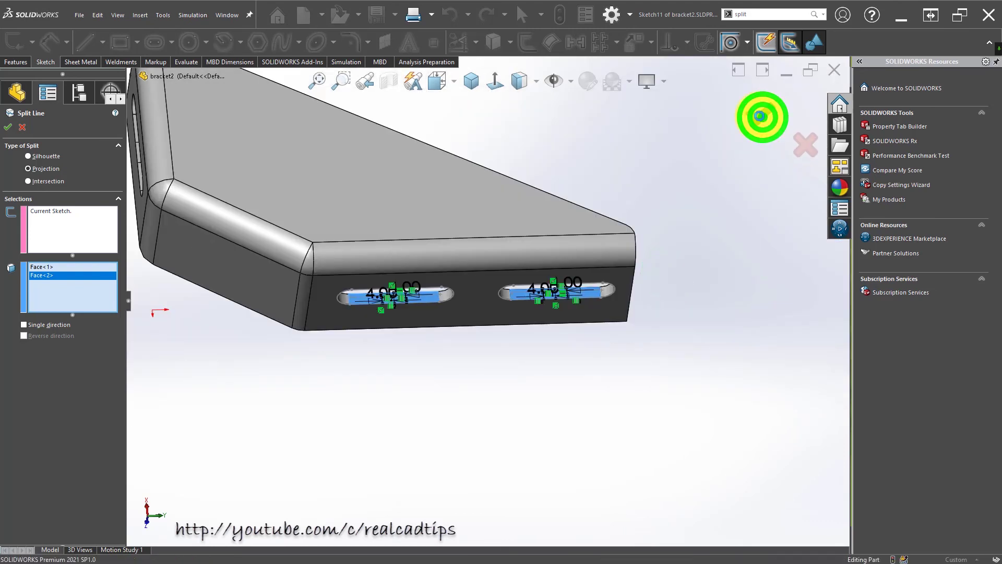
scroll(459, 309, "up", 3)
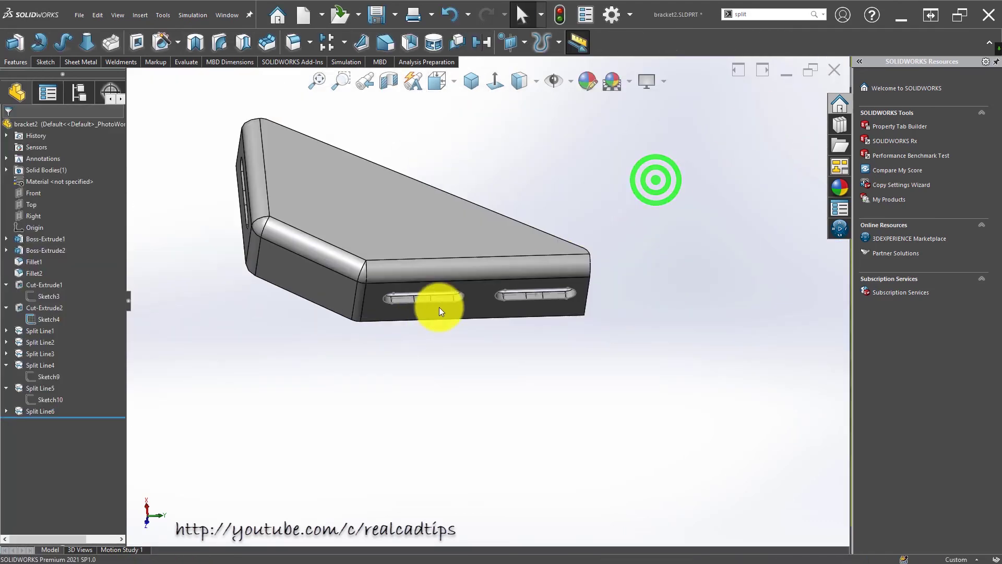
mouse_move(440, 306)
middle_mouse_down()
mouse_move(358, 437)
mouse_move(269, 398)
mouse_move(154, 224)
mouse_move(347, 317)
mouse_move(358, 429)
mouse_move(397, 443)
middle_mouse_up()
- Turn the bracket upright and set the view orientation to Isometric
mouse_move(419, 149)
middle_mouse_down()
mouse_move(384, 320)
mouse_move(358, 340)
mouse_move(392, 331)
mouse_move(528, 141)
middle_mouse_up()
left_click(472, 78)
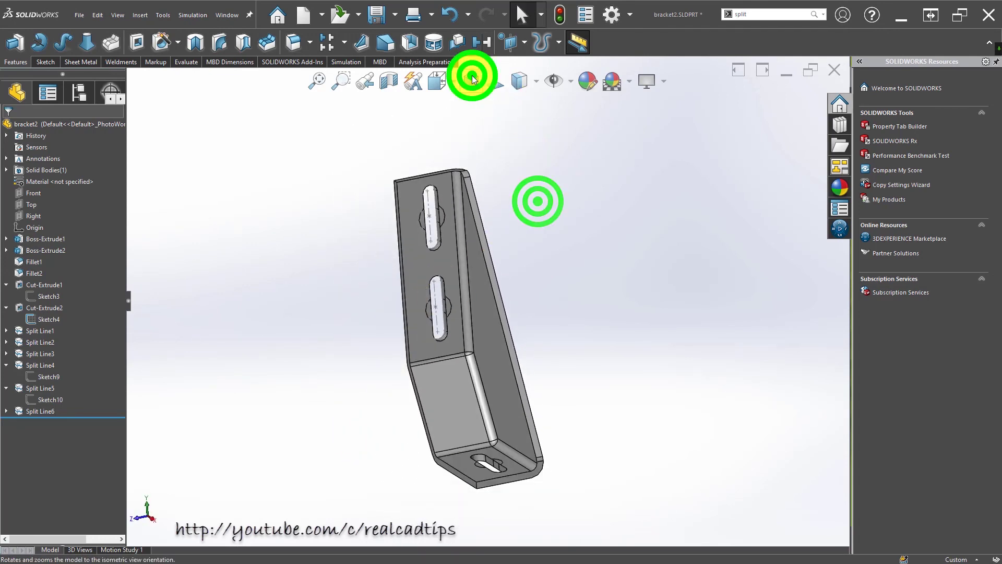
left_click(560, 239)
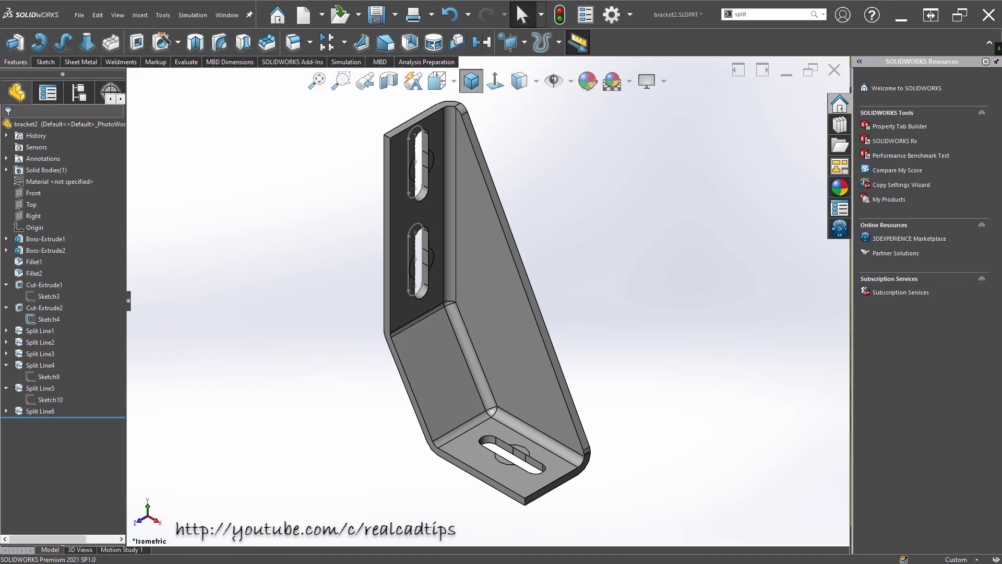